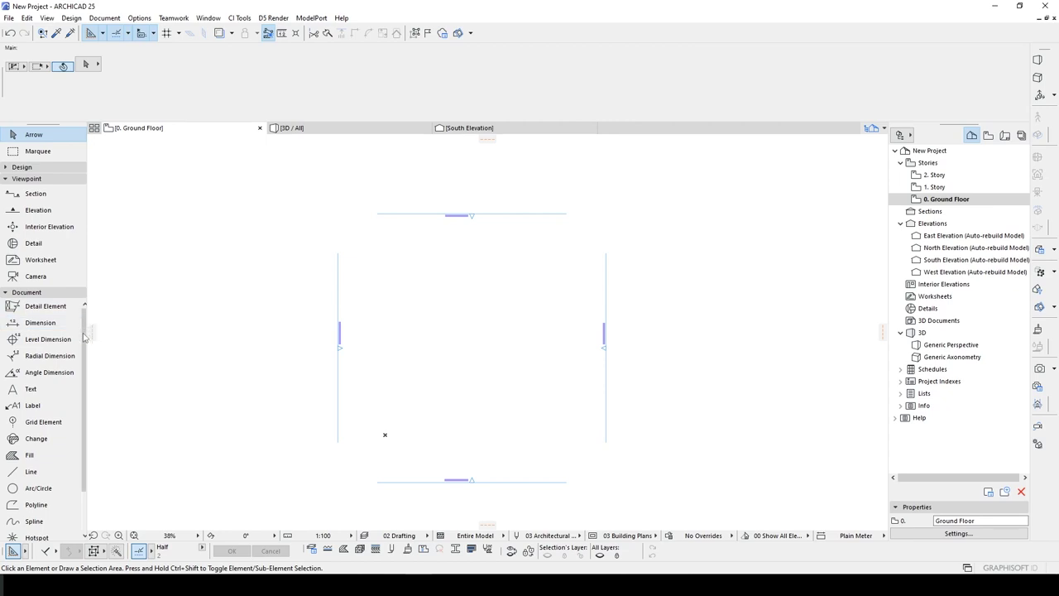
Draw a single horizontal line in the upper part of the ground floor plan using the Line tool's single-line method
{"action": "left_click", "coordinate": [26, 474]}
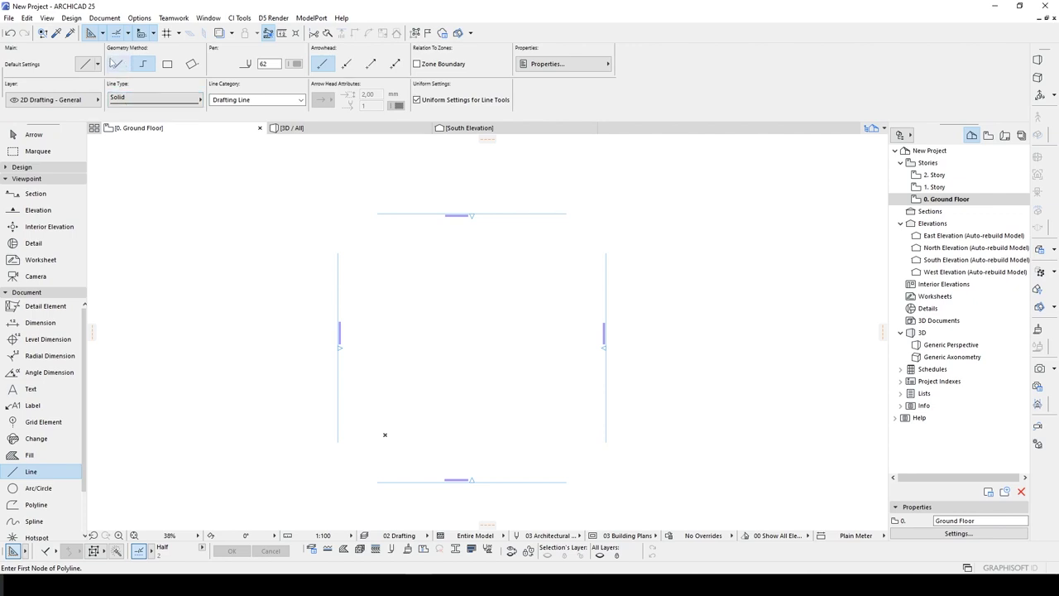
{"action": "left_click", "coordinate": [117, 64]}
{"action": "scroll", "coordinate": [488, 265], "scroll_direction": "up", "scroll_amount": 5}
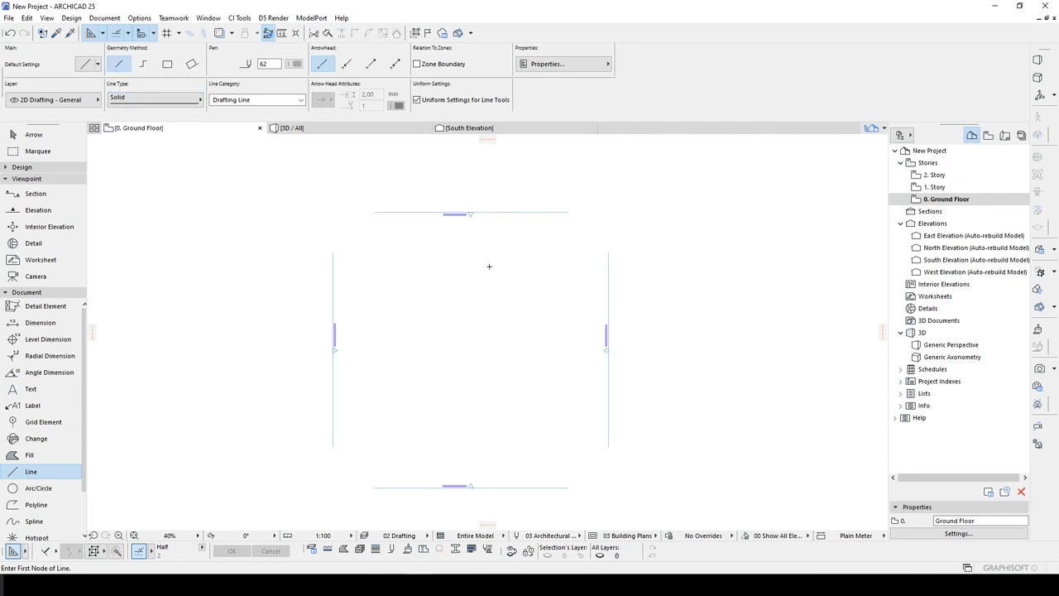
{"action": "left_click", "coordinate": [315, 267]}
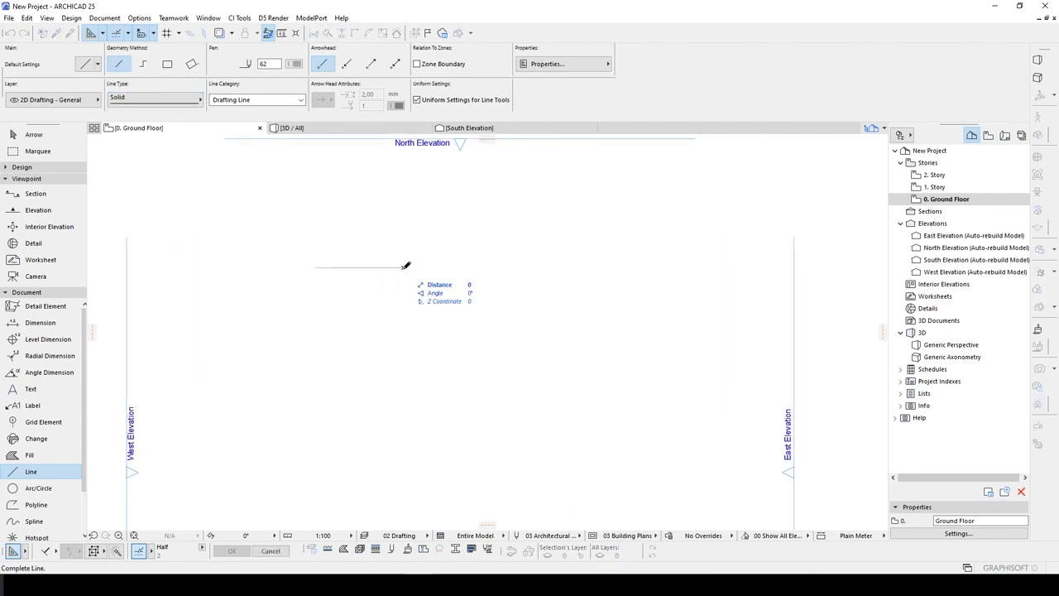
{"action": "left_click", "coordinate": [403, 268]}
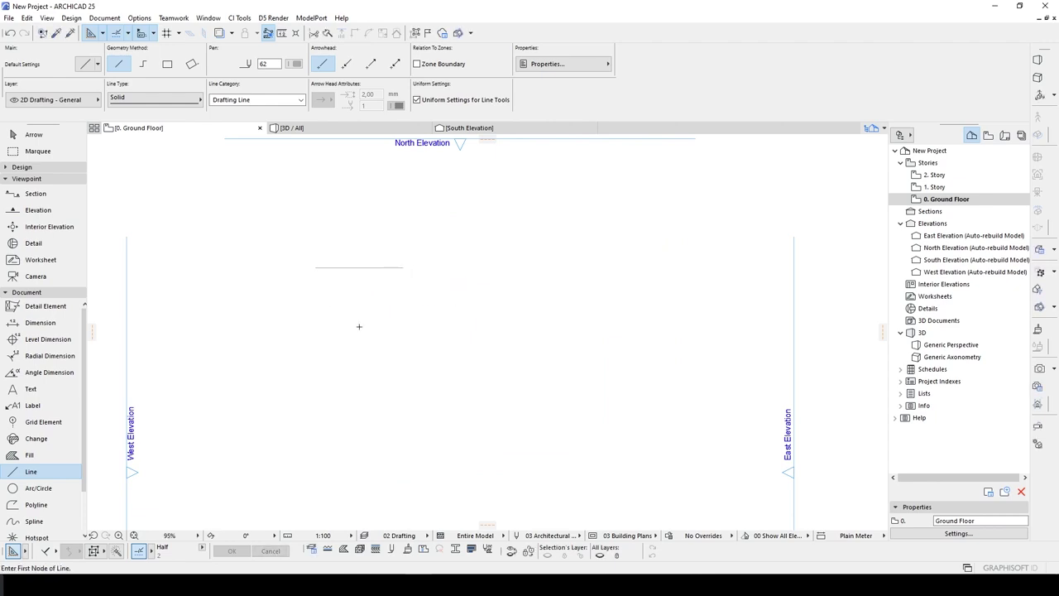
Draw a horizontal chain of three connected line segments below the first line using the chained geometry method
{"action": "left_click", "coordinate": [141, 67]}
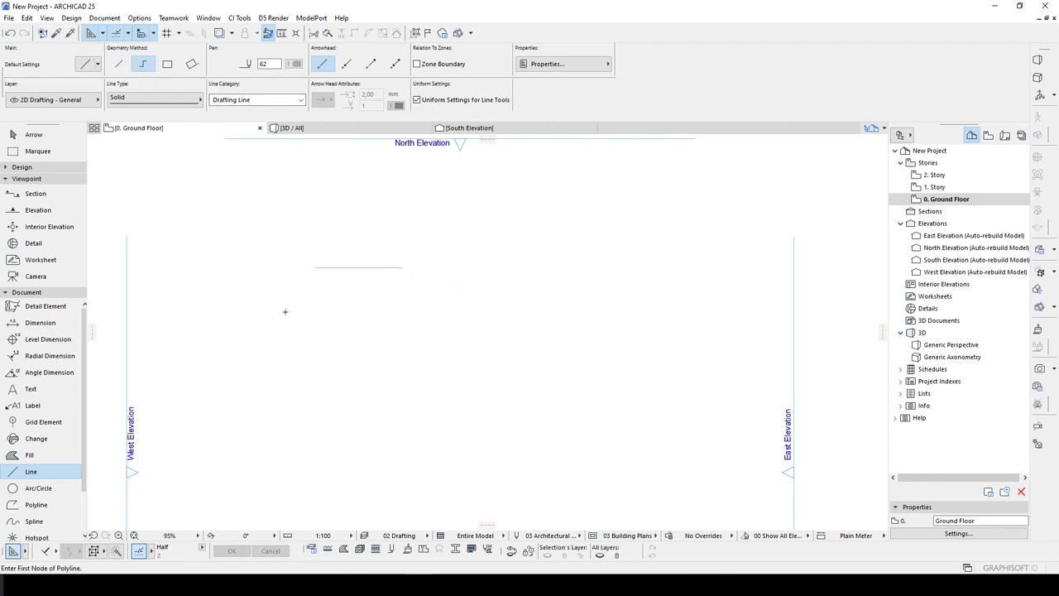
{"action": "left_click", "coordinate": [295, 339]}
{"action": "left_click", "coordinate": [412, 339]}
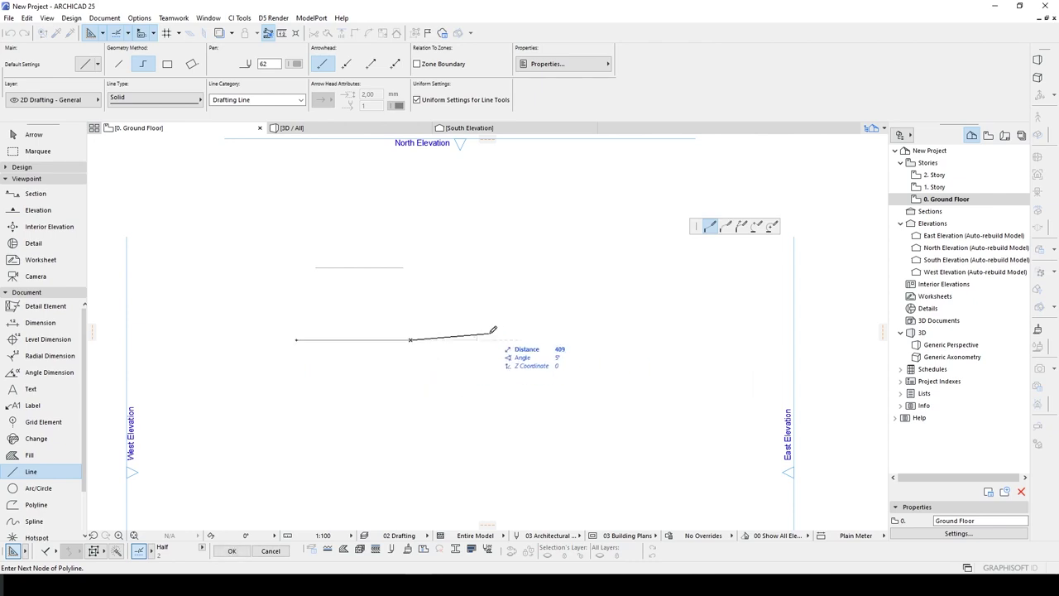
{"action": "left_click", "coordinate": [519, 338]}
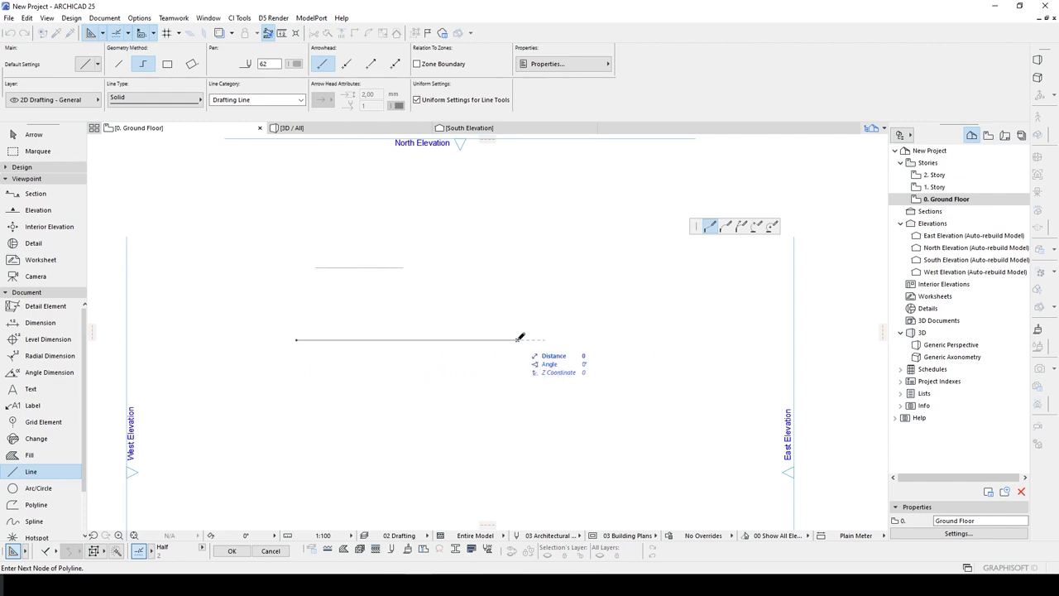
{"action": "double_click", "coordinate": [566, 337]}
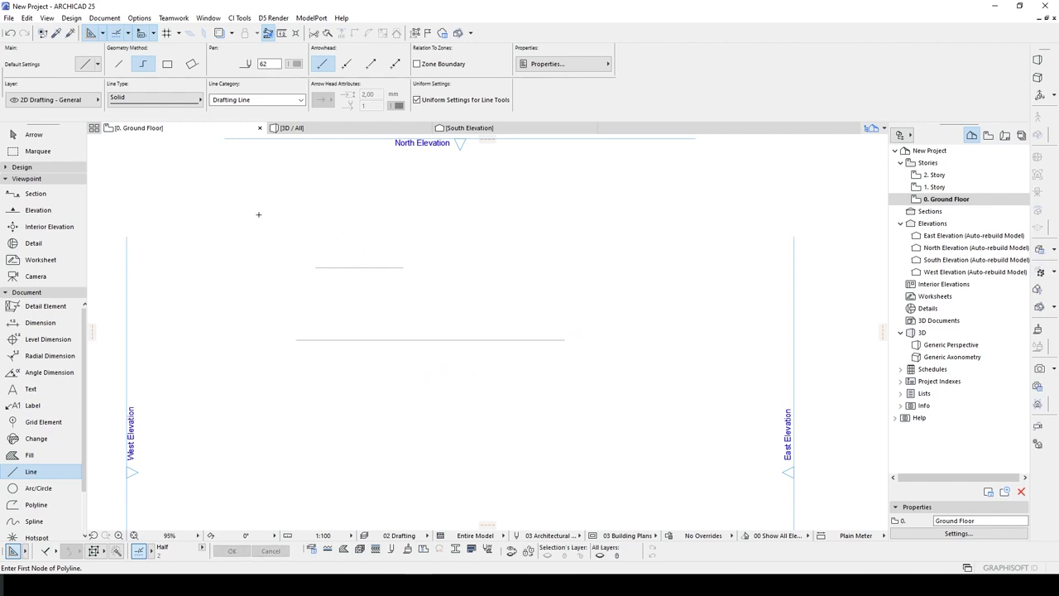
Draw a wide rectangle of lines below the horizontal chain using the rectangular geometry method
{"action": "left_click", "coordinate": [168, 65]}
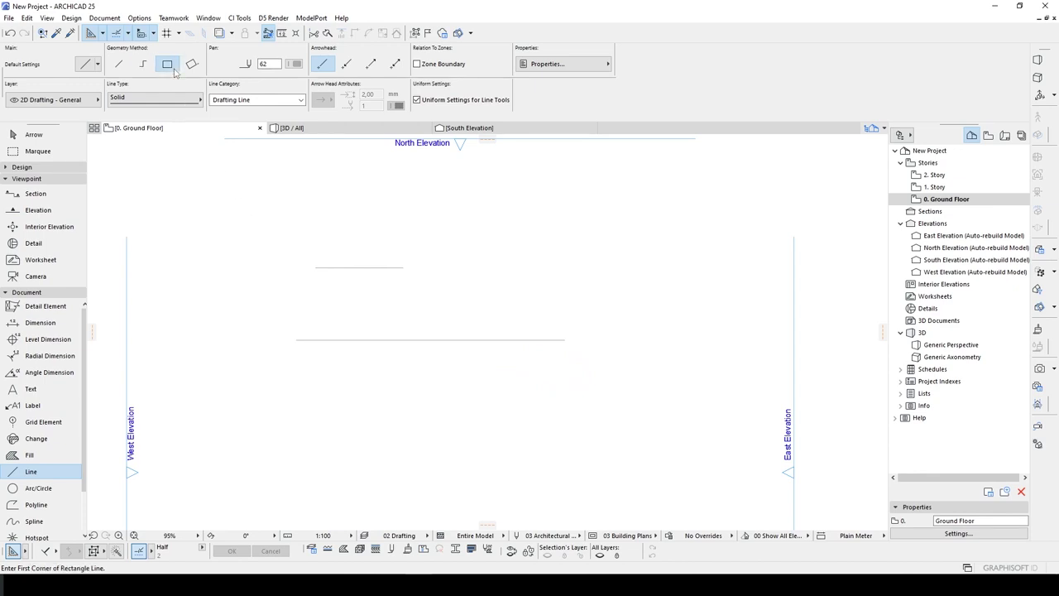
{"action": "scroll", "coordinate": [406, 406], "scroll_direction": "down", "scroll_amount": 3}
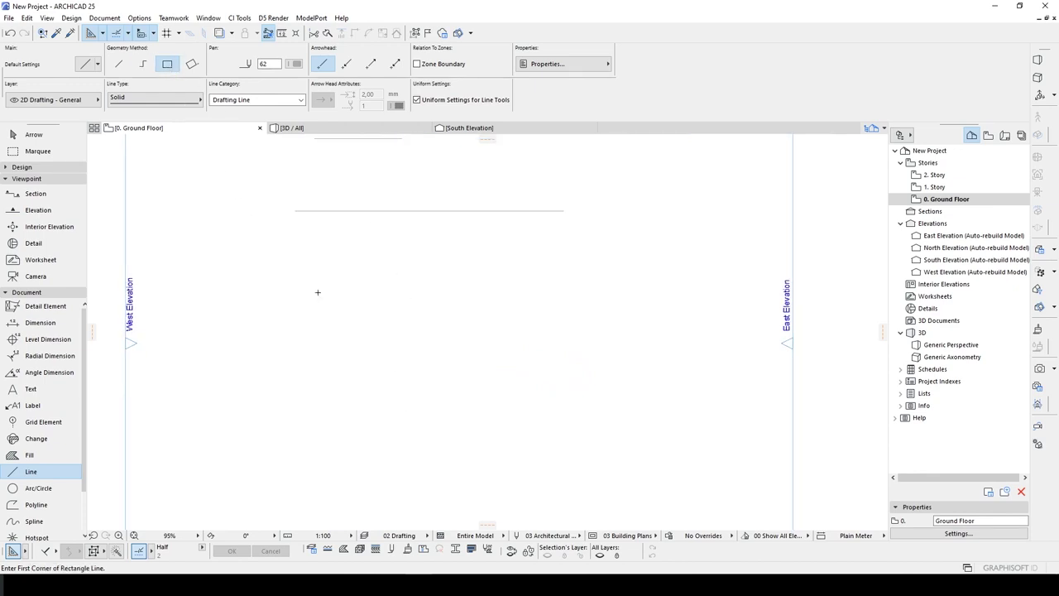
{"action": "left_click", "coordinate": [318, 292]}
{"action": "left_click", "coordinate": [544, 411]}
{"action": "left_click", "coordinate": [544, 411]}
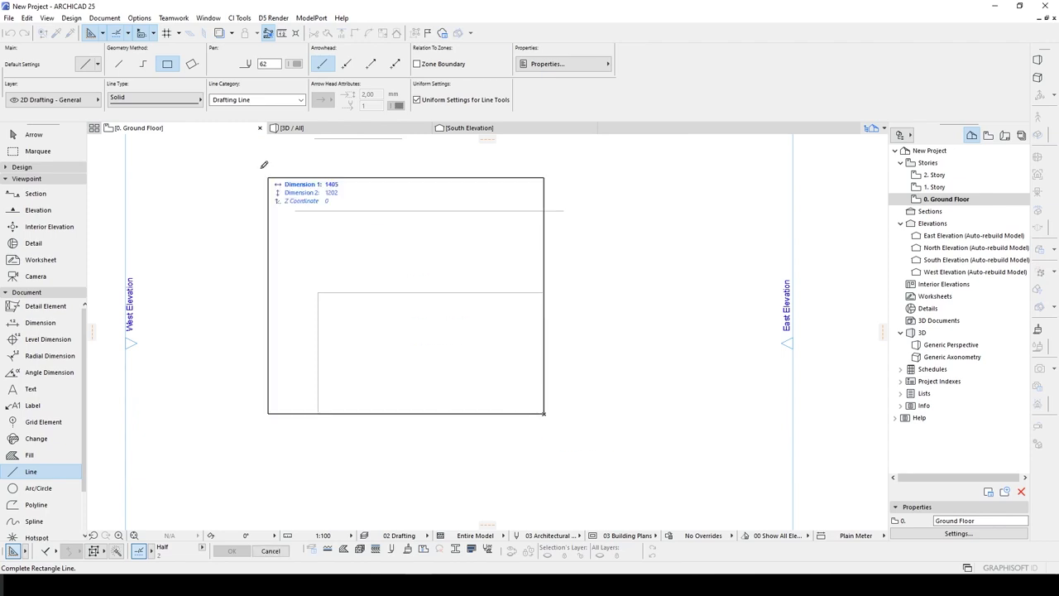
{"action": "key", "text": "Escape"}
Draw a rotated rectangle below the first rectangle, its first side about 660 long and sloping at about 73°
{"action": "left_click", "coordinate": [191, 65]}
{"action": "scroll", "coordinate": [546, 322], "scroll_direction": "down", "scroll_amount": 3}
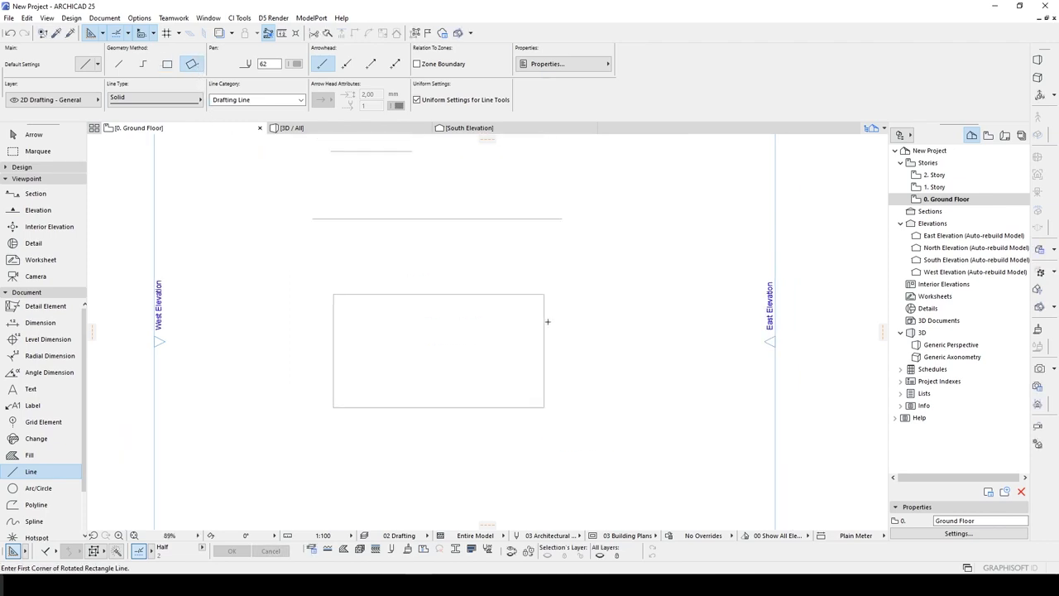
{"action": "left_click", "coordinate": [401, 317]}
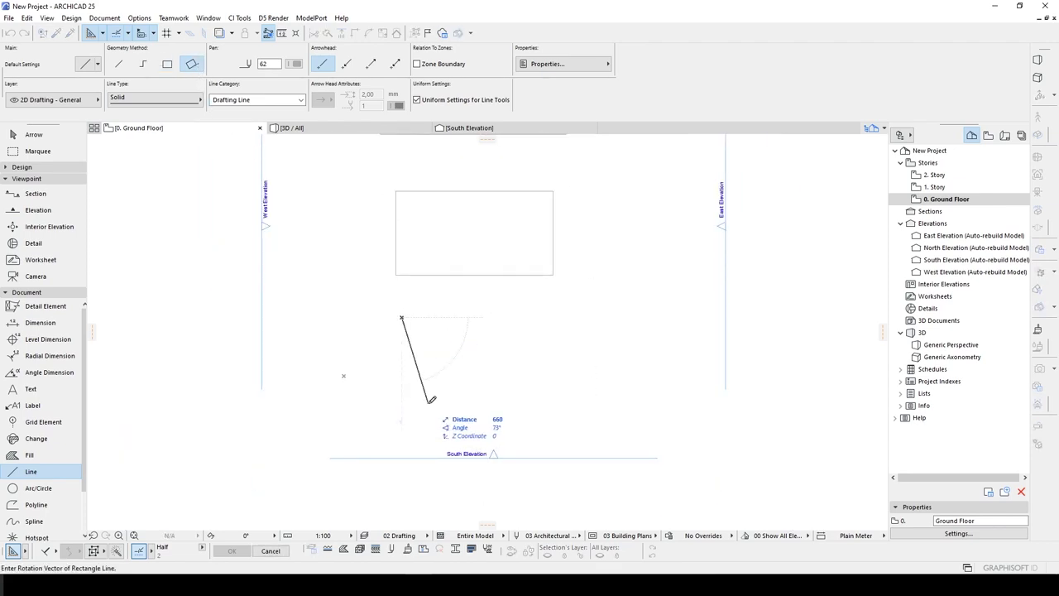
{"action": "left_click", "coordinate": [431, 404]}
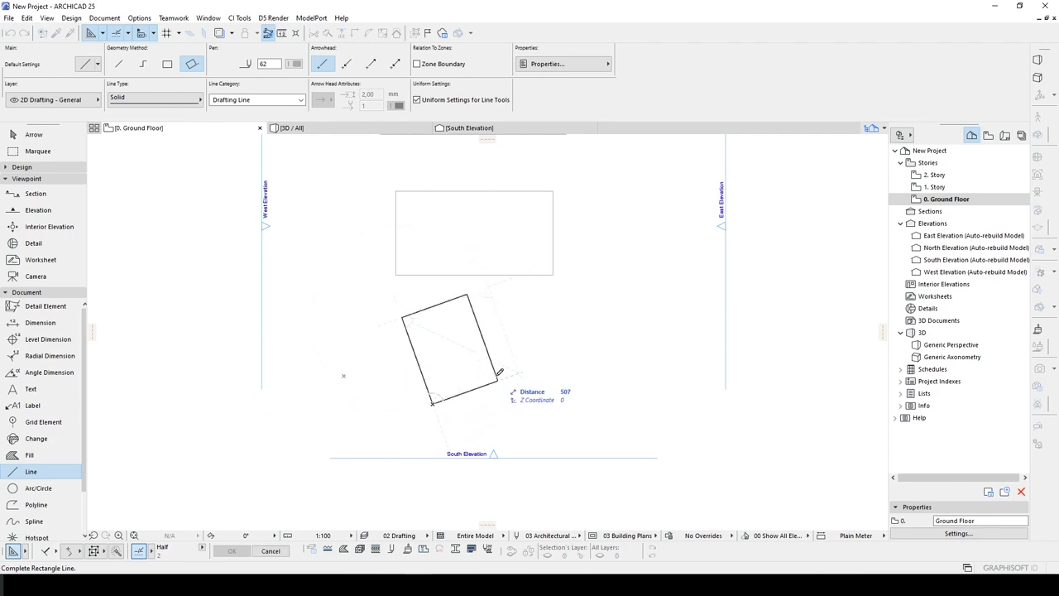
{"action": "left_click", "coordinate": [498, 380]}
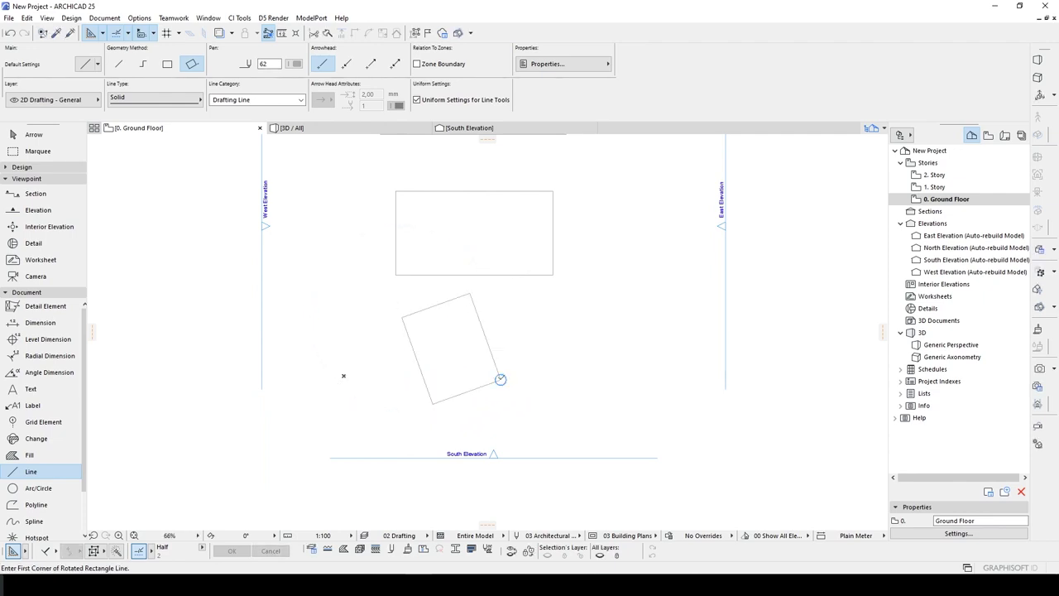
Set the line pen to black pen 21 and draw a short vertical chained line in the space beside the rectangles
{"action": "scroll", "coordinate": [579, 348], "scroll_direction": "up", "scroll_amount": 2}
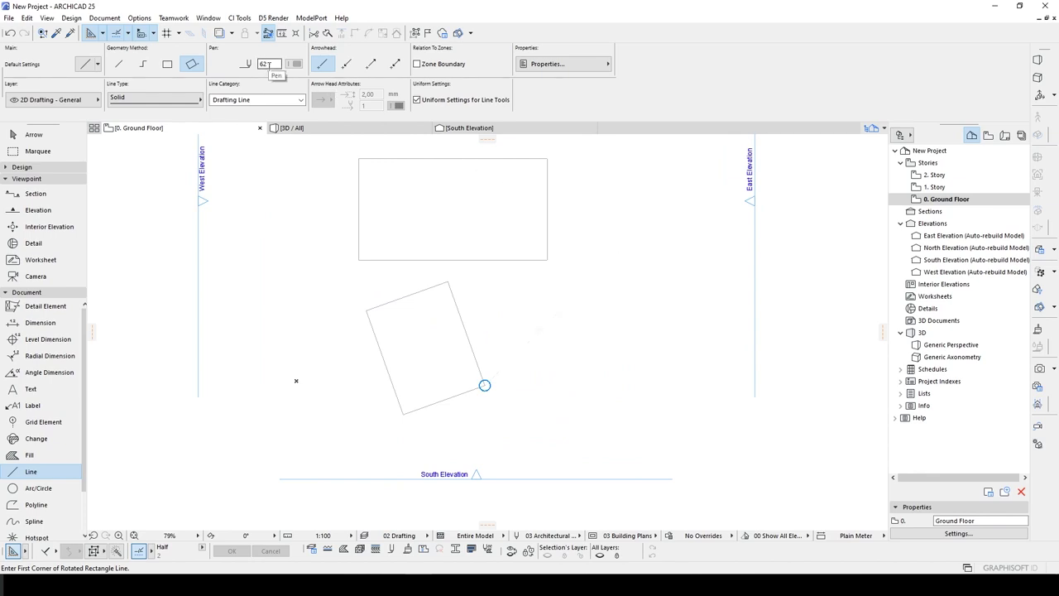
{"action": "left_click", "coordinate": [293, 64]}
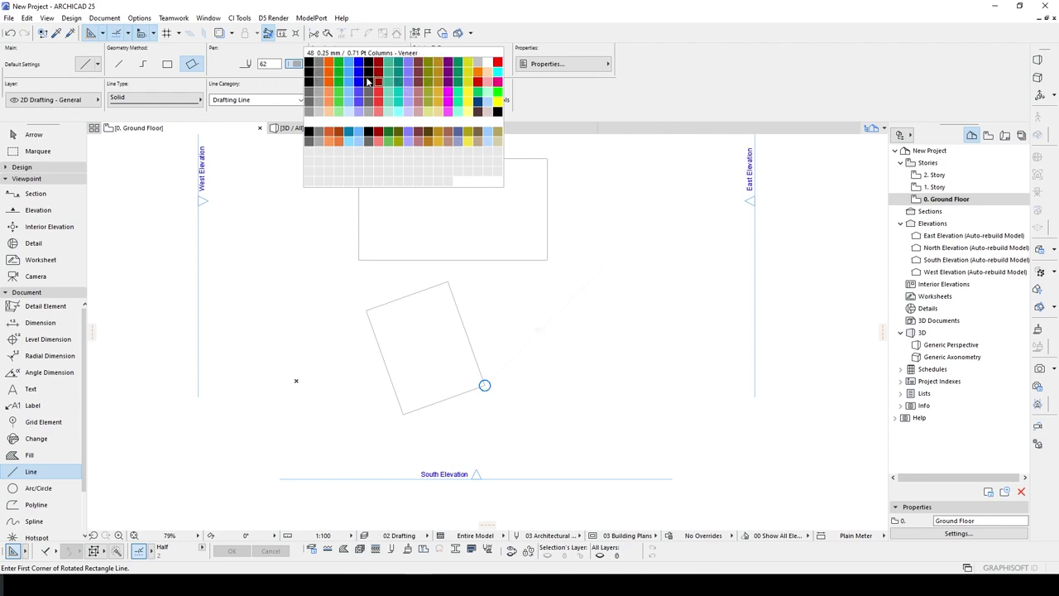
{"action": "left_click", "coordinate": [312, 75]}
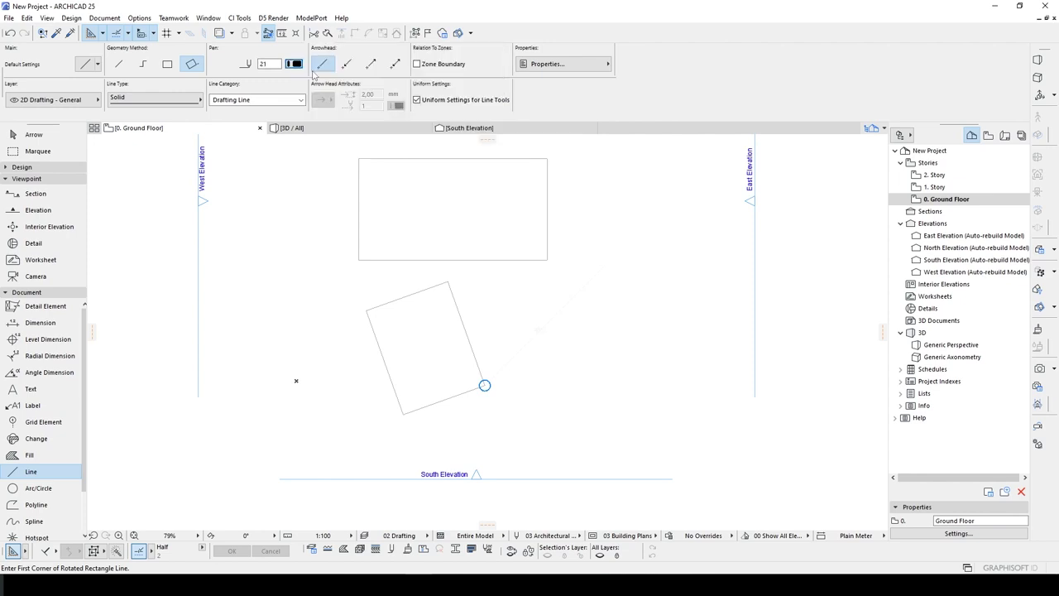
{"action": "scroll", "coordinate": [608, 224], "scroll_direction": "up", "scroll_amount": 4}
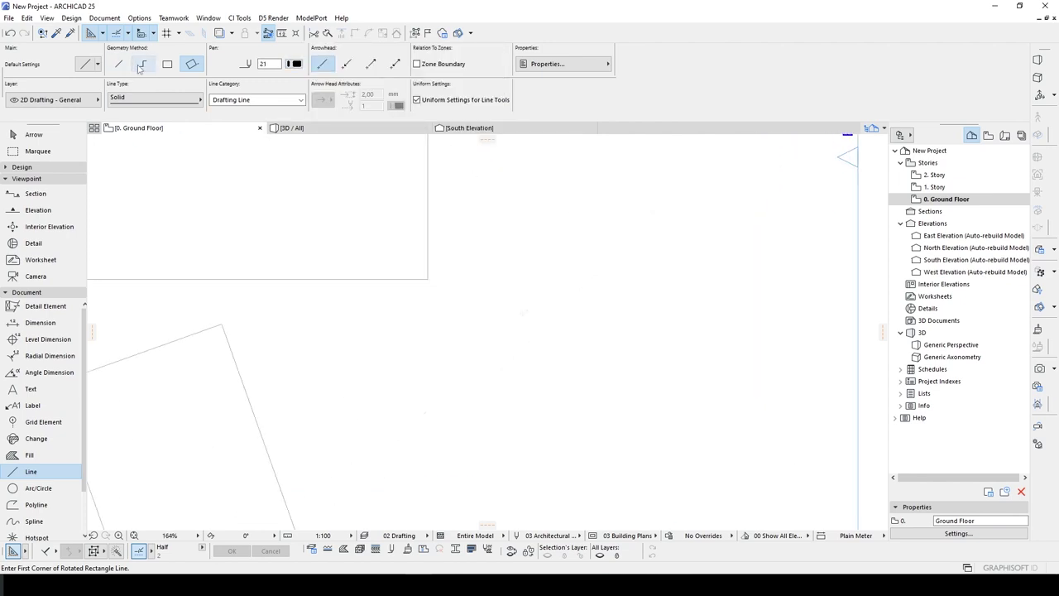
{"action": "left_click", "coordinate": [142, 64]}
{"action": "left_click", "coordinate": [591, 209]}
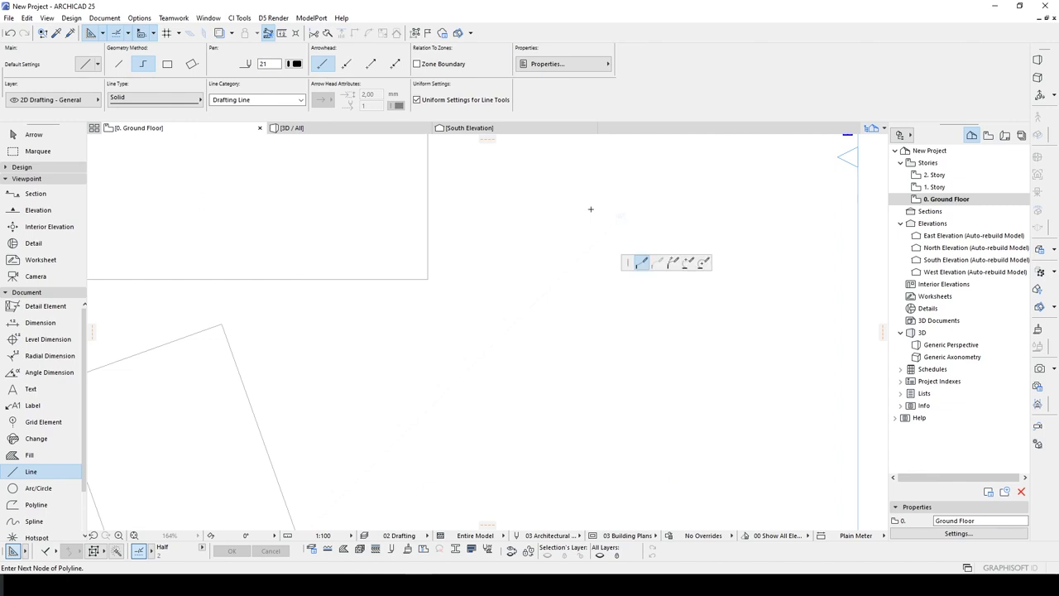
{"action": "double_click", "coordinate": [591, 275]}
{"action": "scroll", "coordinate": [606, 244], "scroll_direction": "up", "scroll_amount": 2}
{"action": "scroll", "coordinate": [605, 244], "scroll_direction": "up", "scroll_amount": 2}
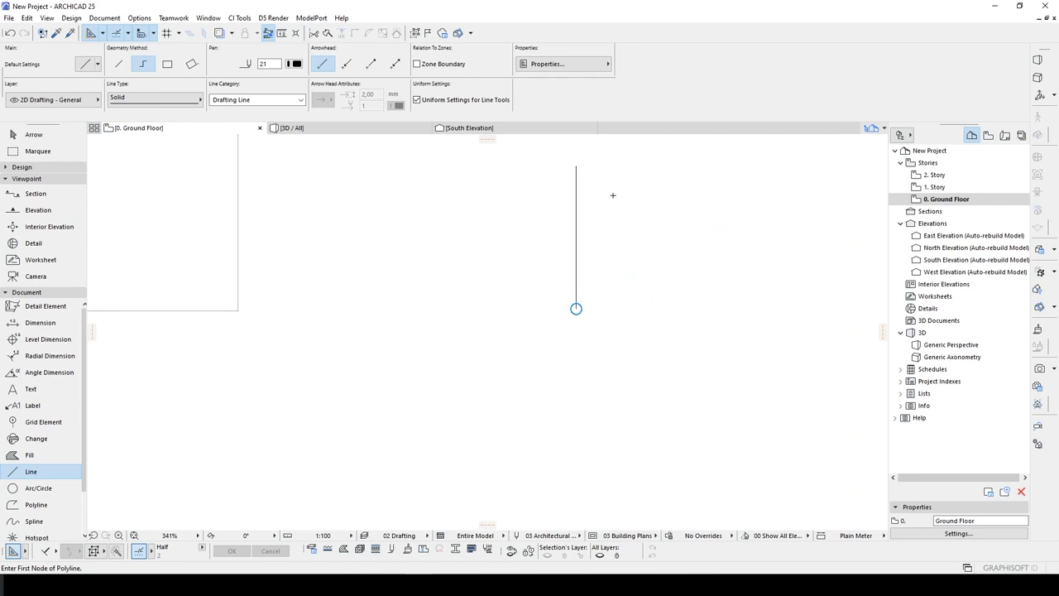
Turn on the True Line Weight on-screen display option and check the thickness of the vertical black line
{"action": "left_click", "coordinate": [48, 17]}
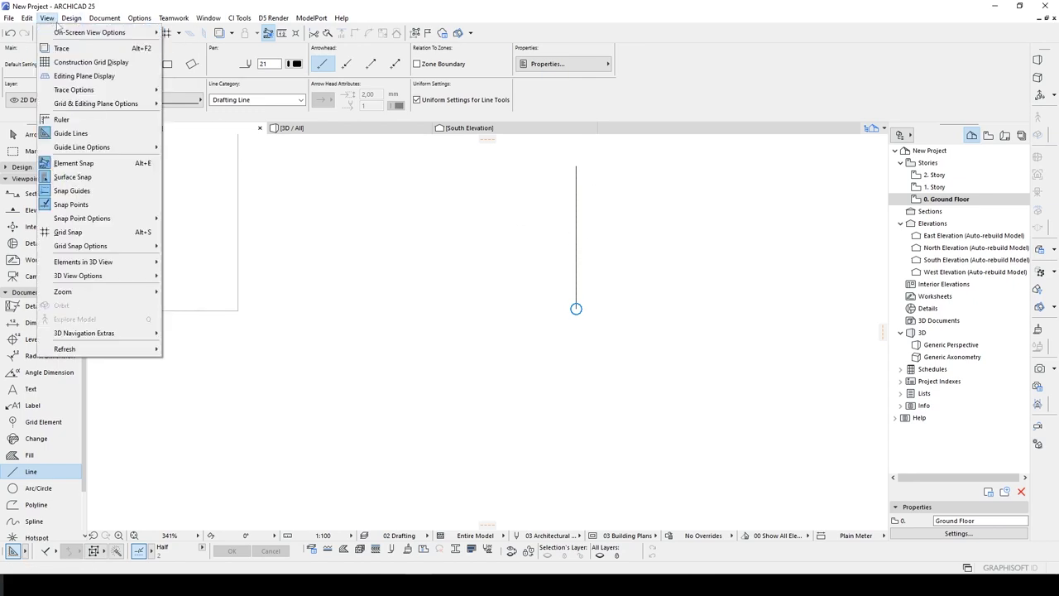
{"action": "mouse_move", "coordinate": [93, 36]}
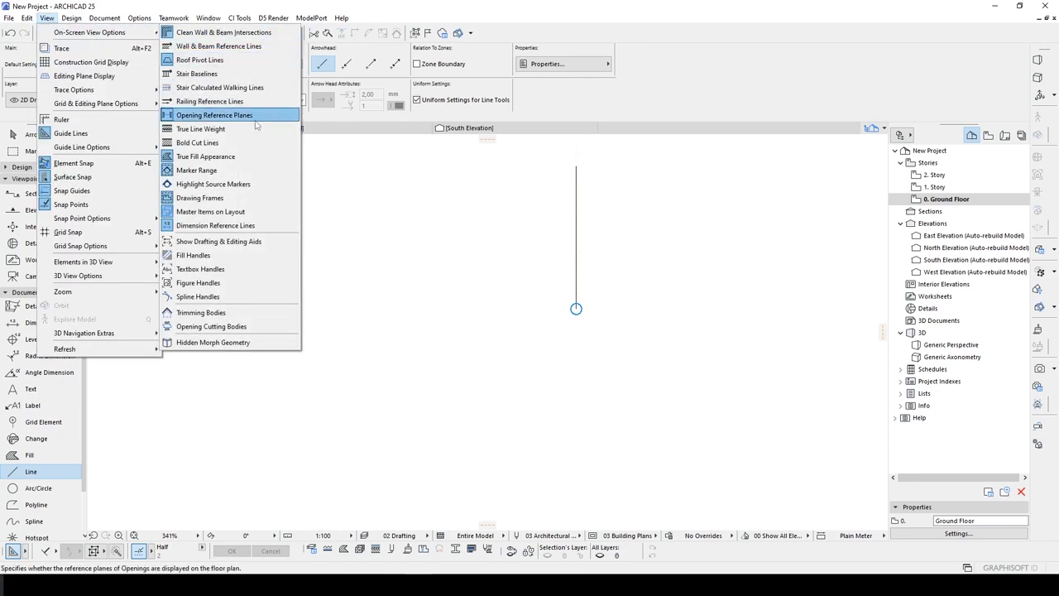
{"action": "left_click", "coordinate": [207, 130]}
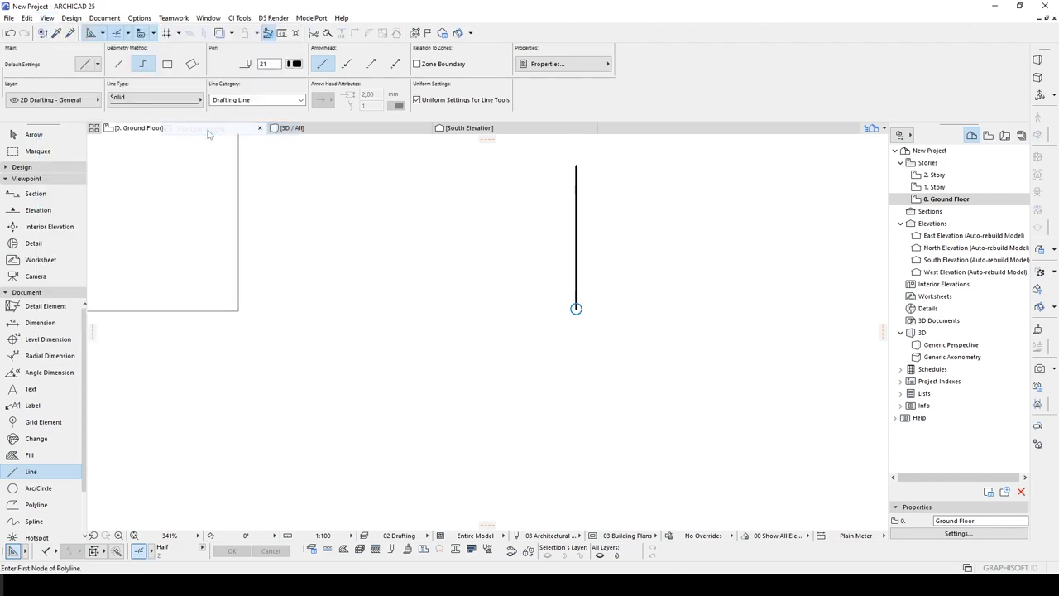
{"action": "scroll", "coordinate": [622, 252], "scroll_direction": "down", "scroll_amount": 3}
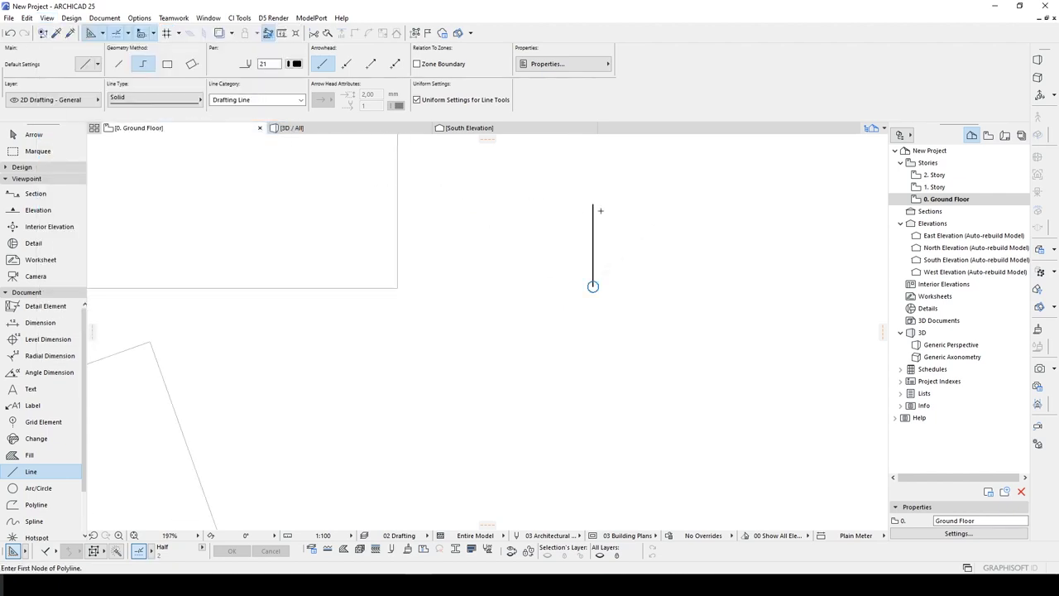
{"action": "scroll", "coordinate": [645, 204], "scroll_direction": "down", "scroll_amount": 3}
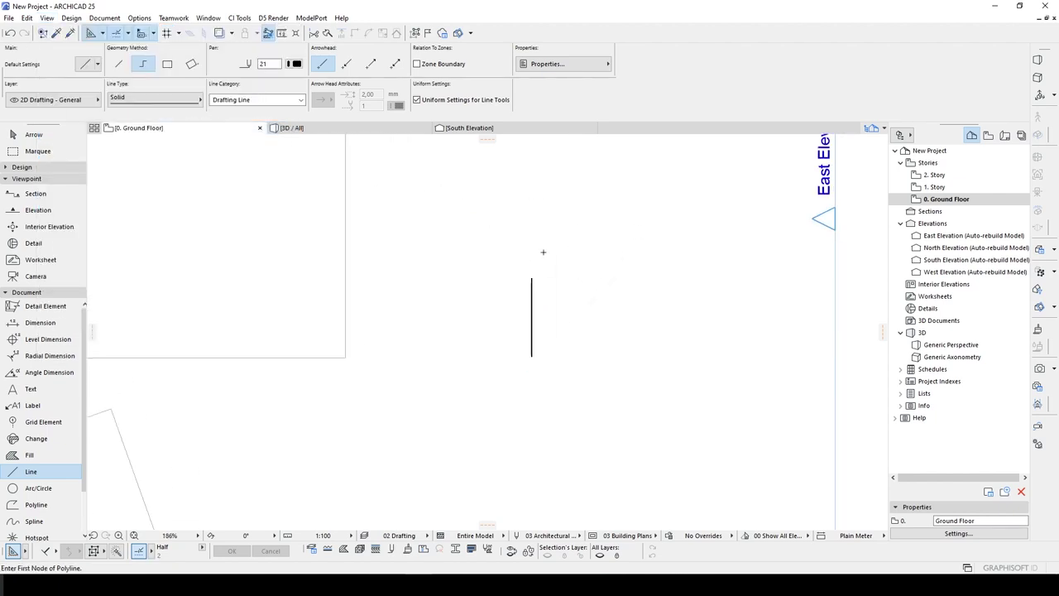
{"action": "scroll", "coordinate": [510, 258], "scroll_direction": "up", "scroll_amount": 2}
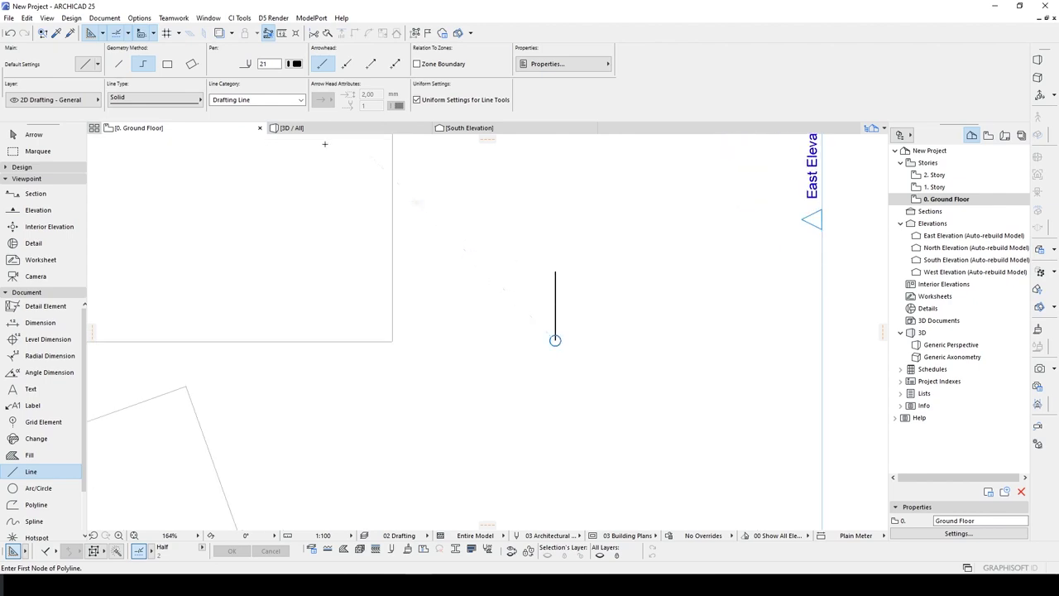
Set the line pen to orange pen 163 and draw a parallel vertical line just east of the black one
{"action": "left_click", "coordinate": [291, 64]}
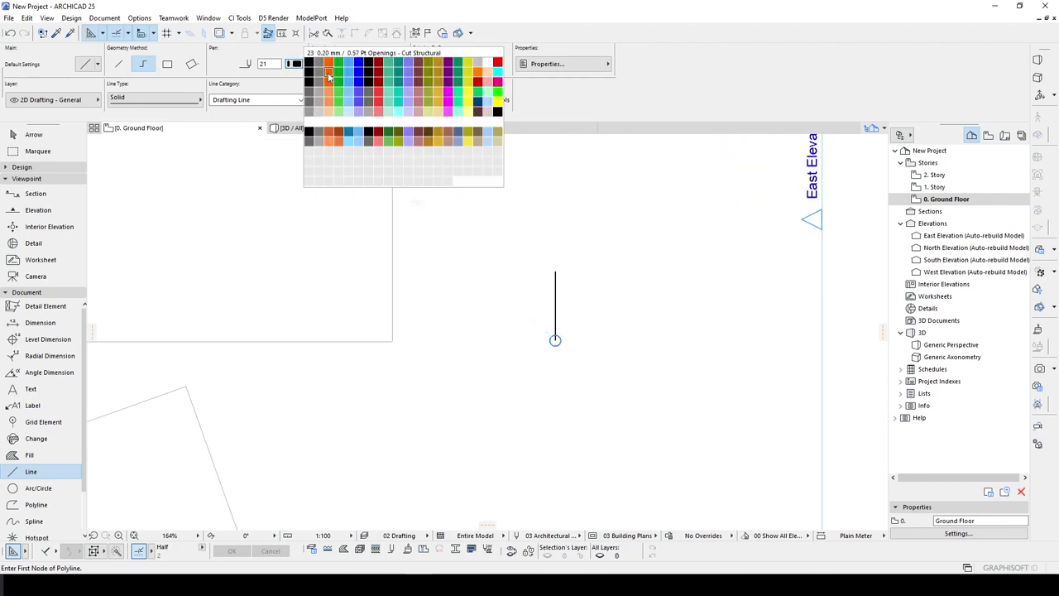
{"action": "left_click", "coordinate": [329, 144]}
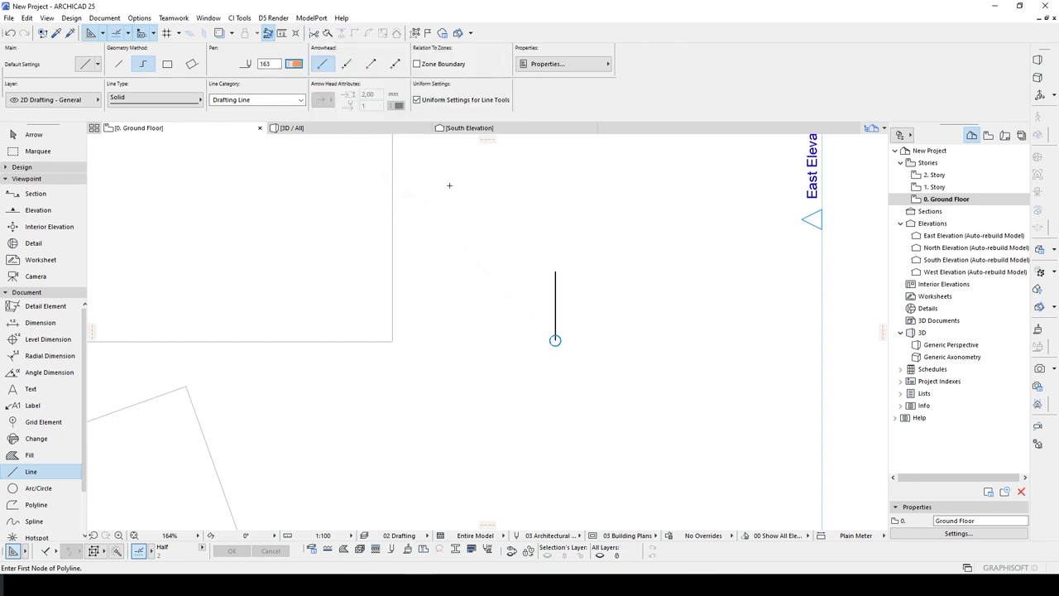
{"action": "left_click", "coordinate": [591, 269]}
{"action": "left_click", "coordinate": [591, 339]}
{"action": "scroll", "coordinate": [579, 305], "scroll_direction": "down", "scroll_amount": 2}
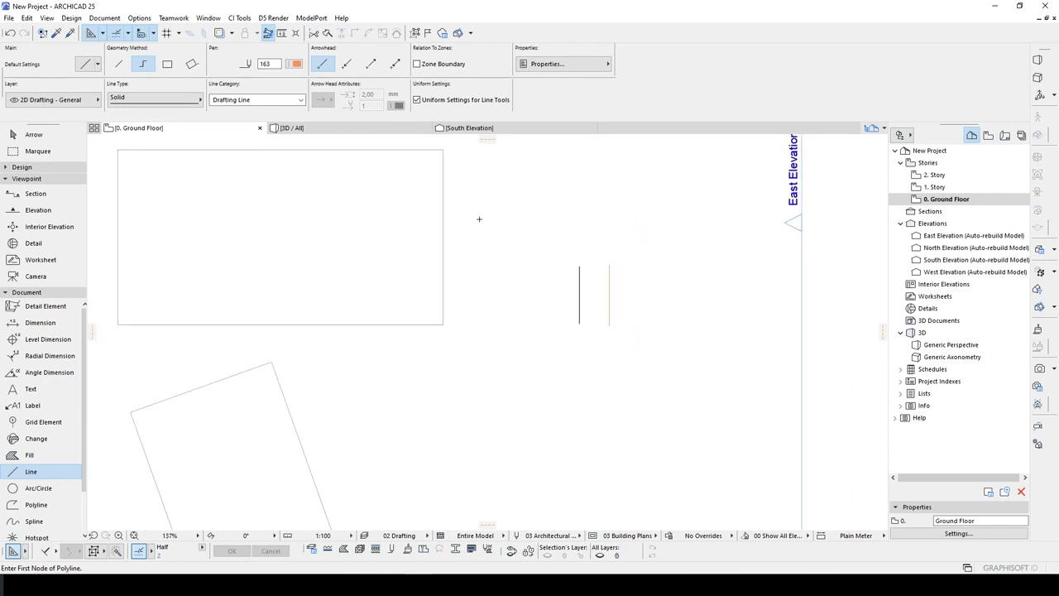
In the Pens & Color settings for model views, select undefined pen 200 and set its weight to 1,00 mm
{"action": "left_click", "coordinate": [296, 63]}
{"action": "left_click", "coordinate": [134, 19]}
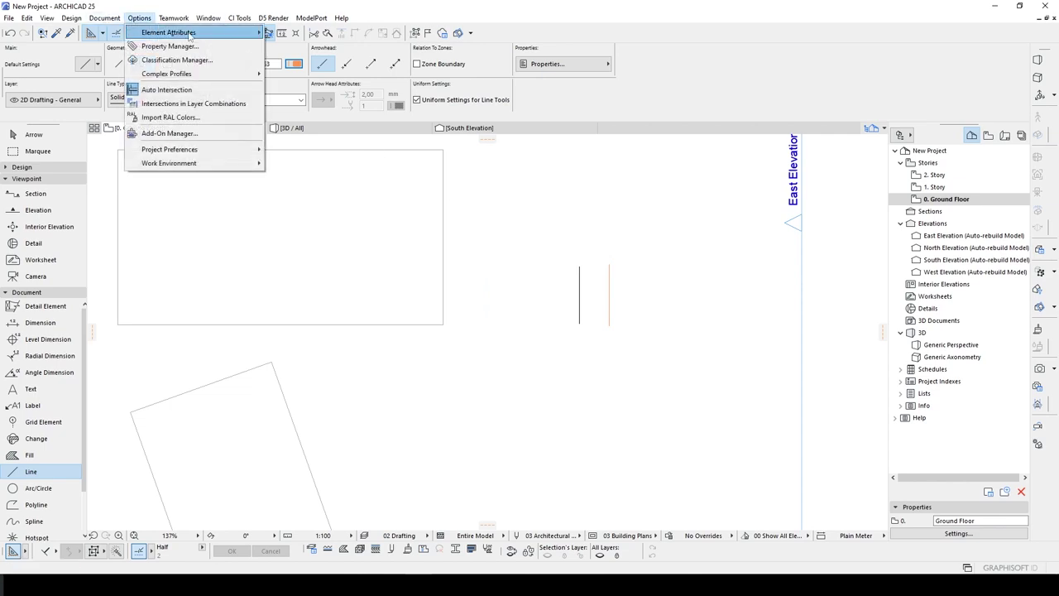
{"action": "mouse_move", "coordinate": [154, 37]}
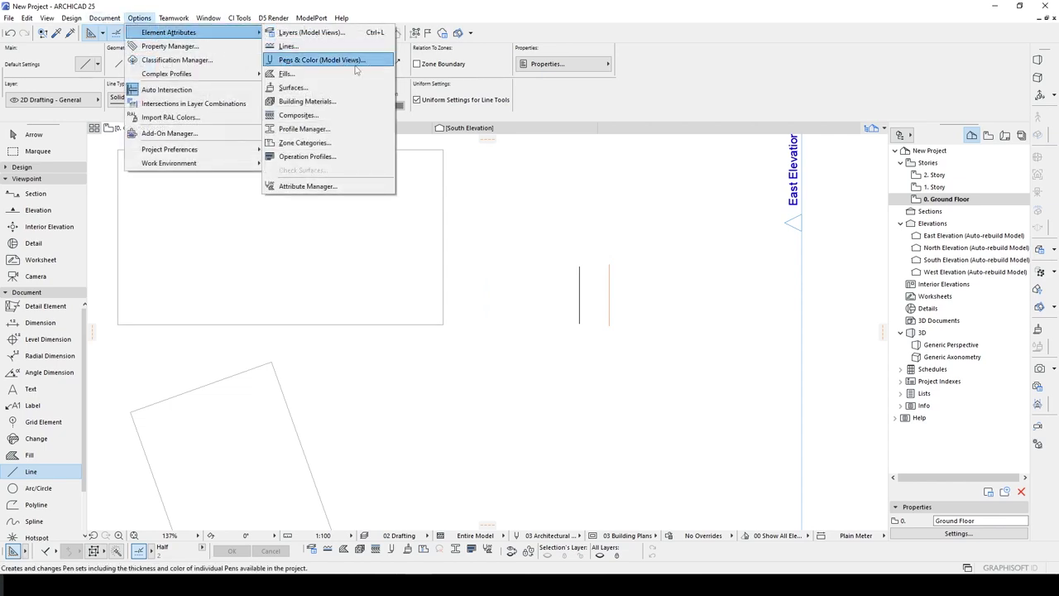
{"action": "left_click", "coordinate": [296, 60]}
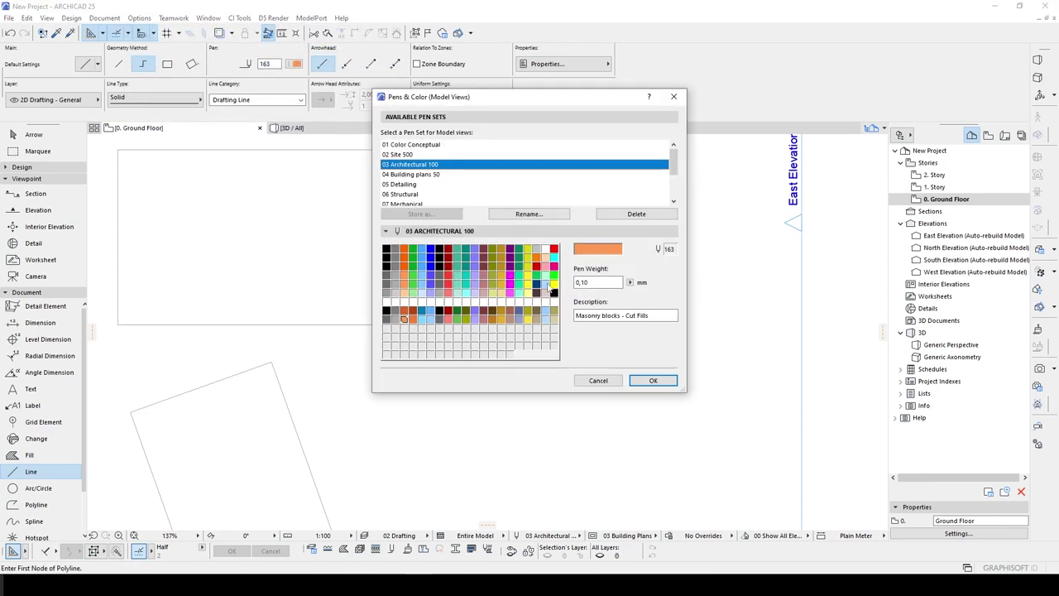
{"action": "left_click", "coordinate": [553, 330]}
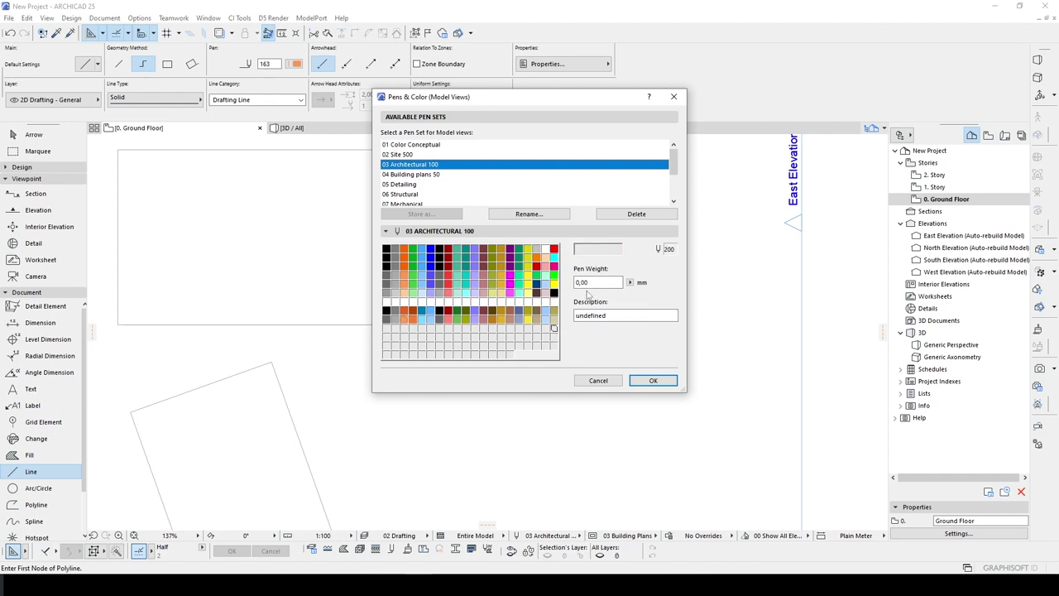
{"action": "left_click", "coordinate": [572, 282]}
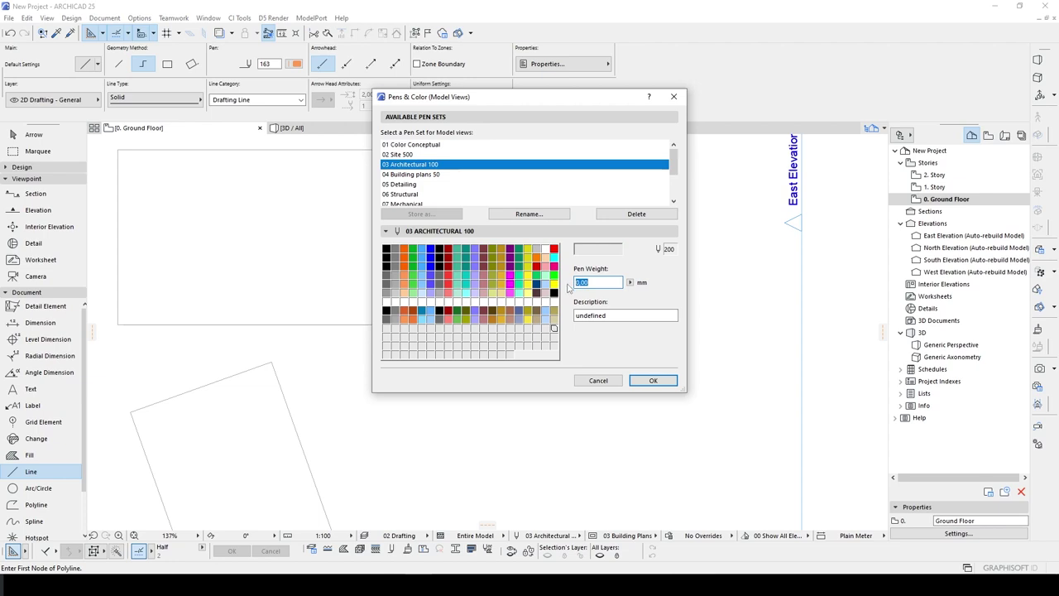
{"action": "type", "text": "1,00"}
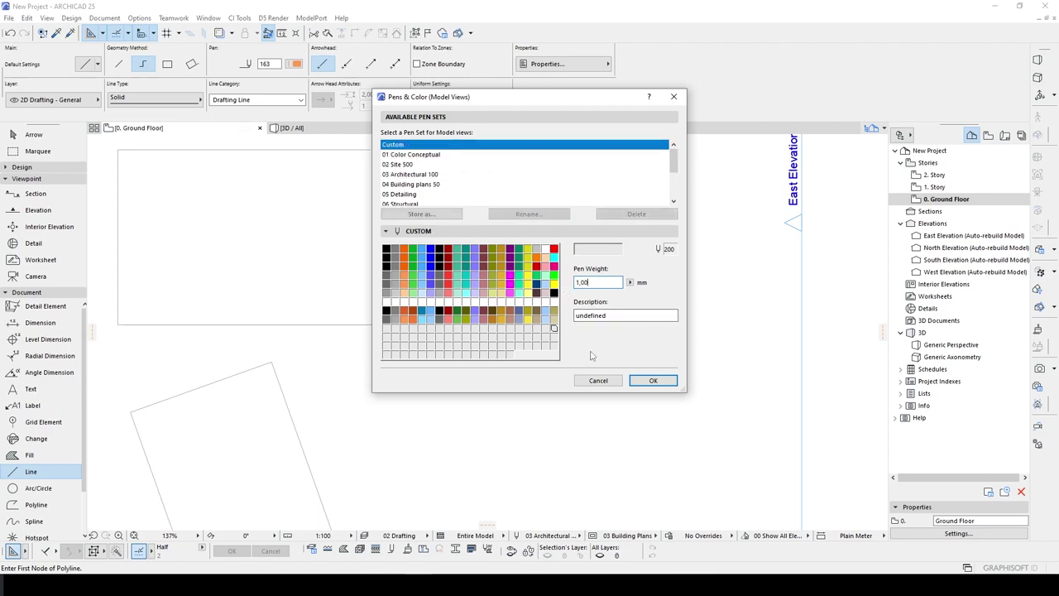
Assign the basic red colour to pen 200 and apply the custom pen set
{"action": "left_click", "coordinate": [597, 250]}
{"action": "left_click", "coordinate": [416, 176]}
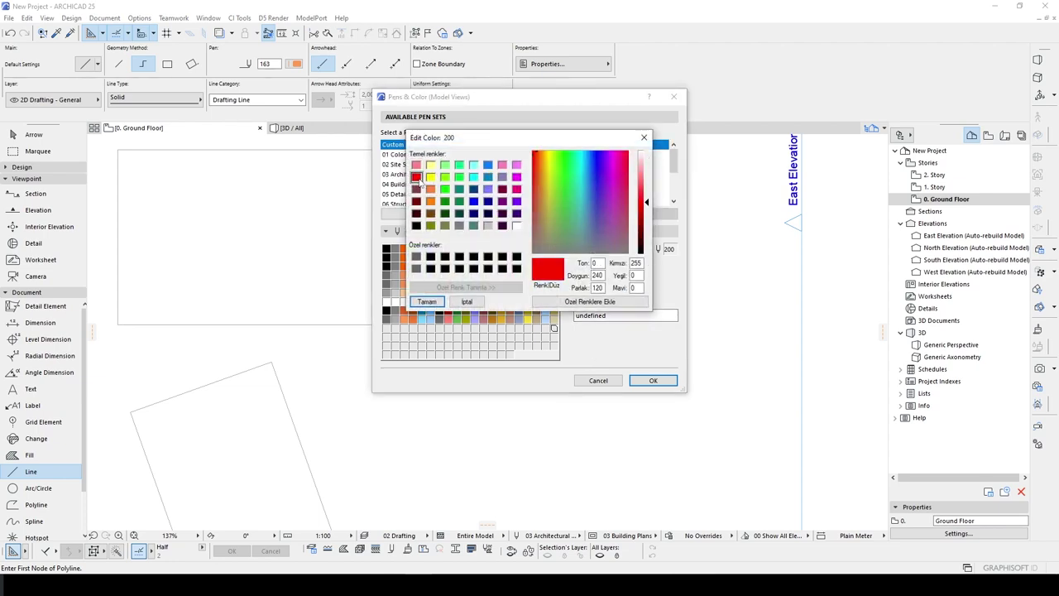
{"action": "left_click", "coordinate": [427, 301]}
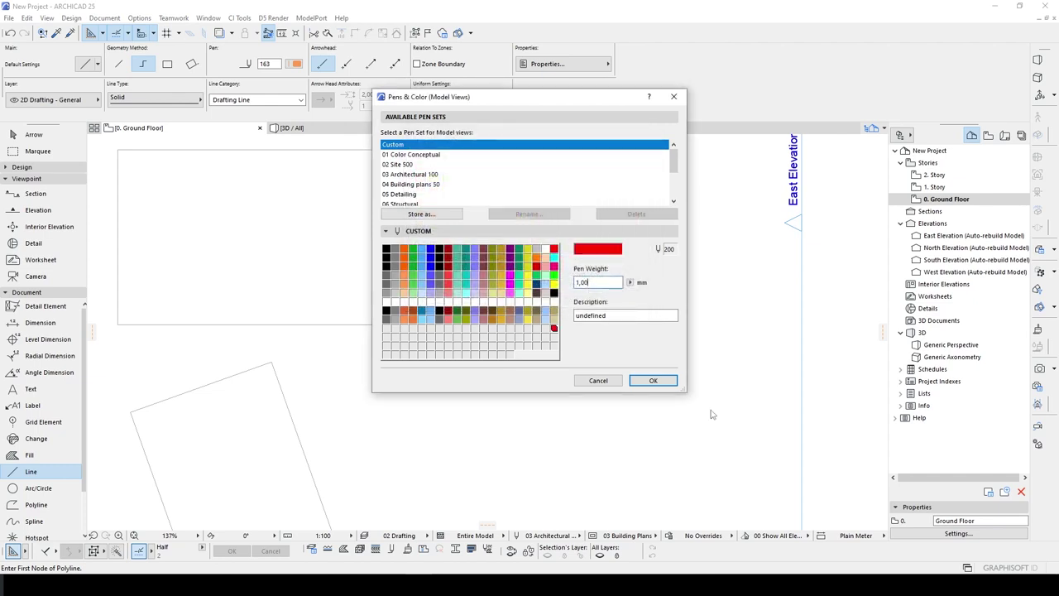
{"action": "left_click", "coordinate": [652, 382]}
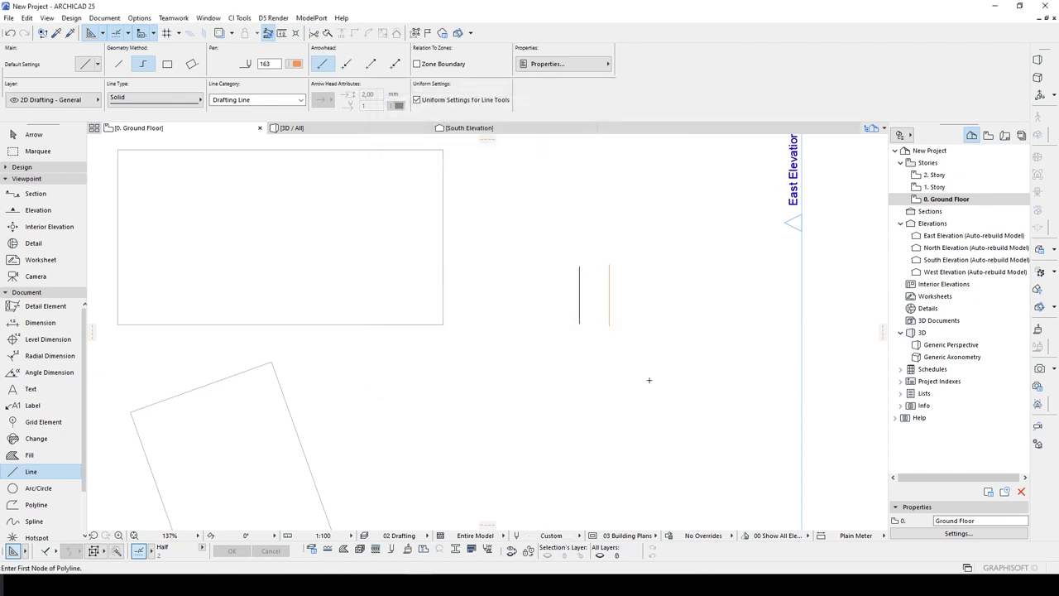
Set the line pen to red pen 200 and draw a vertical chained line just west of the black one
{"action": "left_click", "coordinate": [295, 65]}
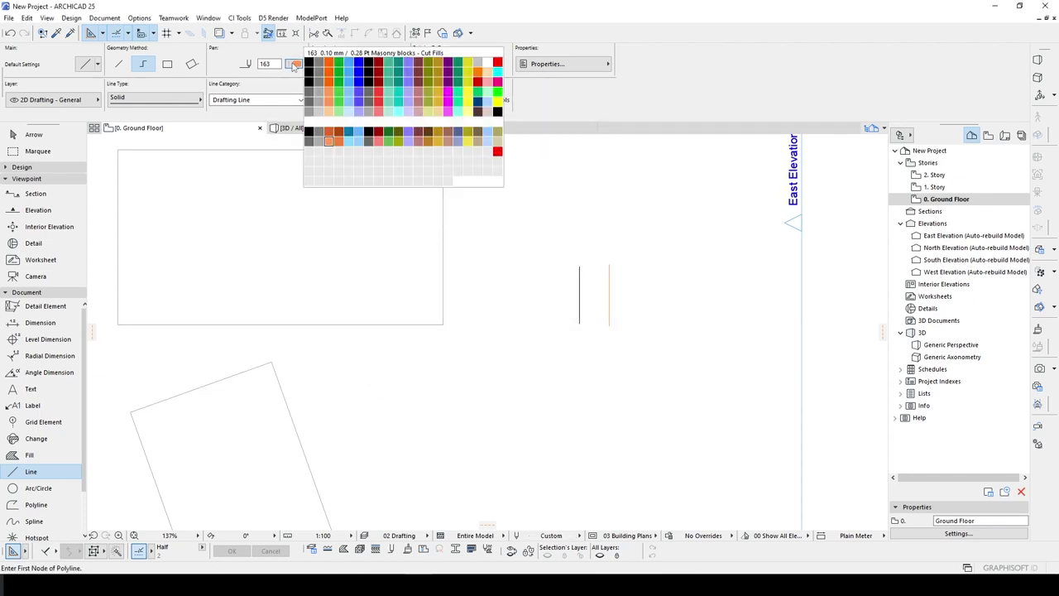
{"action": "left_click", "coordinate": [497, 153]}
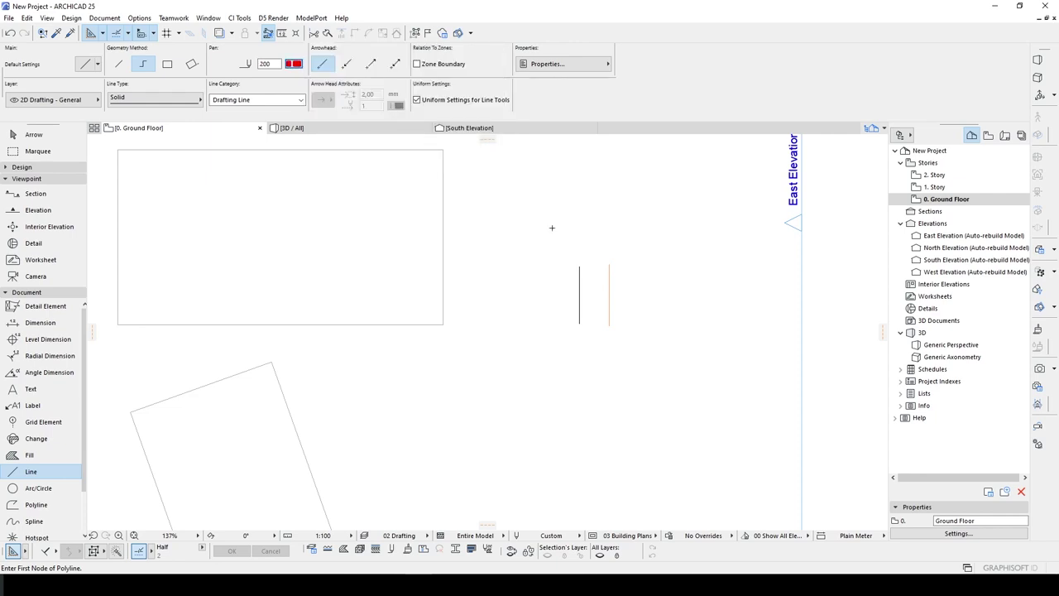
{"action": "scroll", "coordinate": [552, 232], "scroll_direction": "up", "scroll_amount": 2}
{"action": "left_click", "coordinate": [537, 357]}
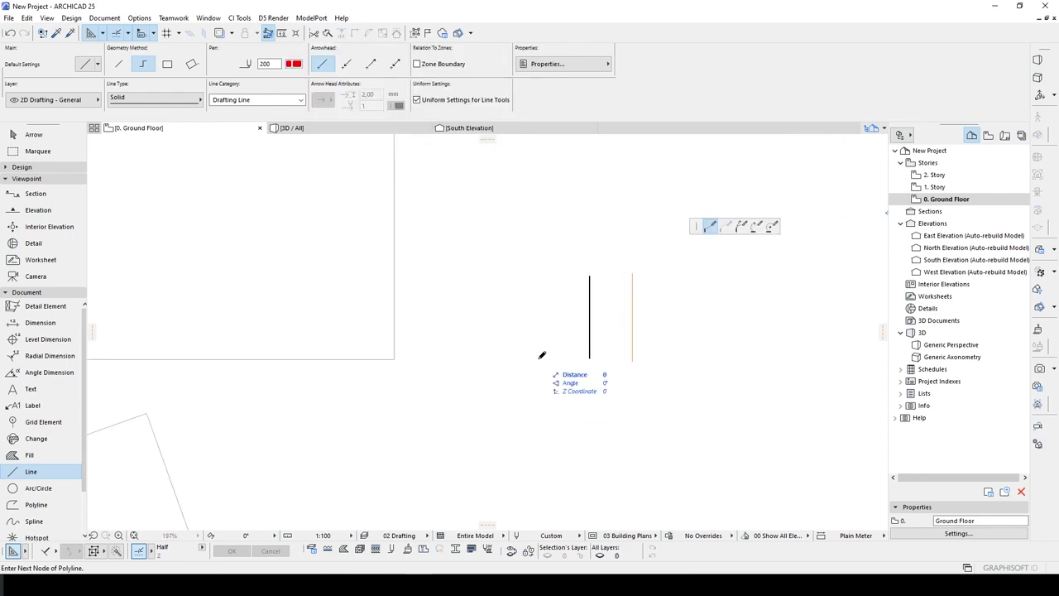
{"action": "double_click", "coordinate": [539, 261]}
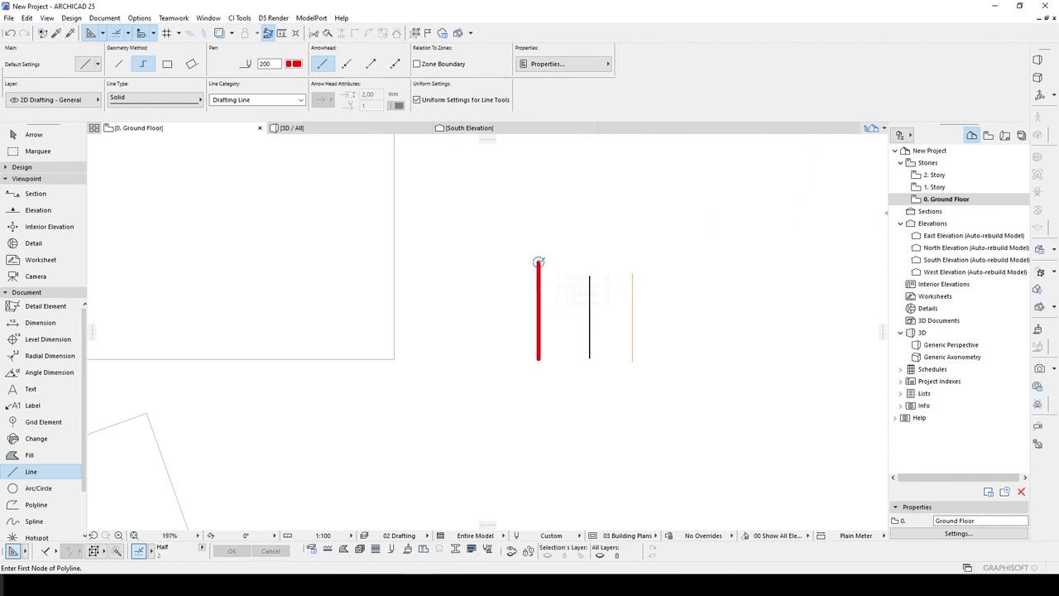
Draw two red rectangles with the rectangular geometry method, a small and a wider one, both overlapping the first grey rectangle
{"action": "scroll", "coordinate": [538, 262], "scroll_direction": "down", "scroll_amount": 5}
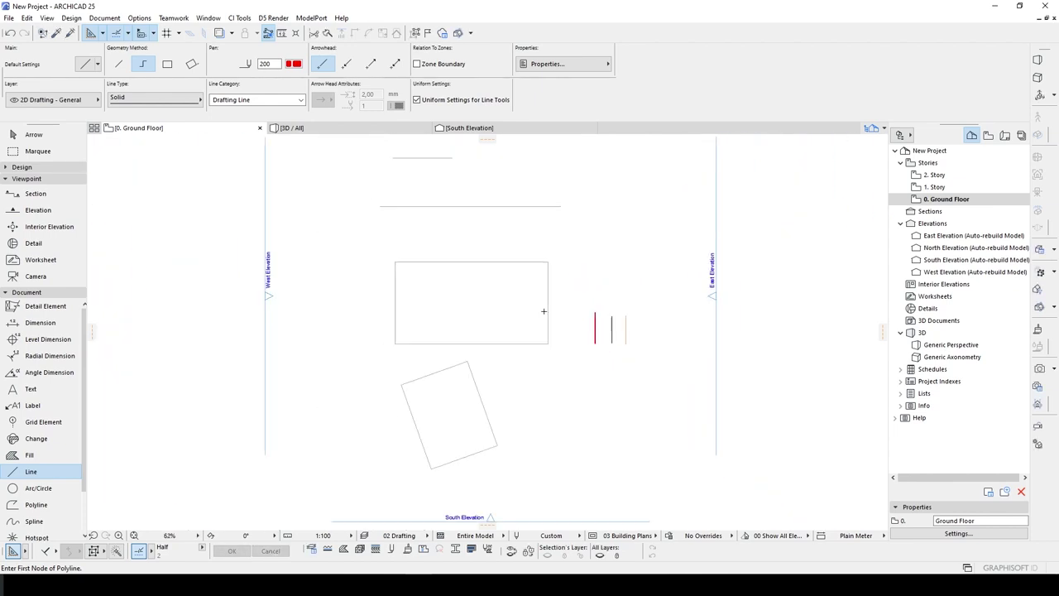
{"action": "scroll", "coordinate": [545, 311], "scroll_direction": "up", "scroll_amount": 1}
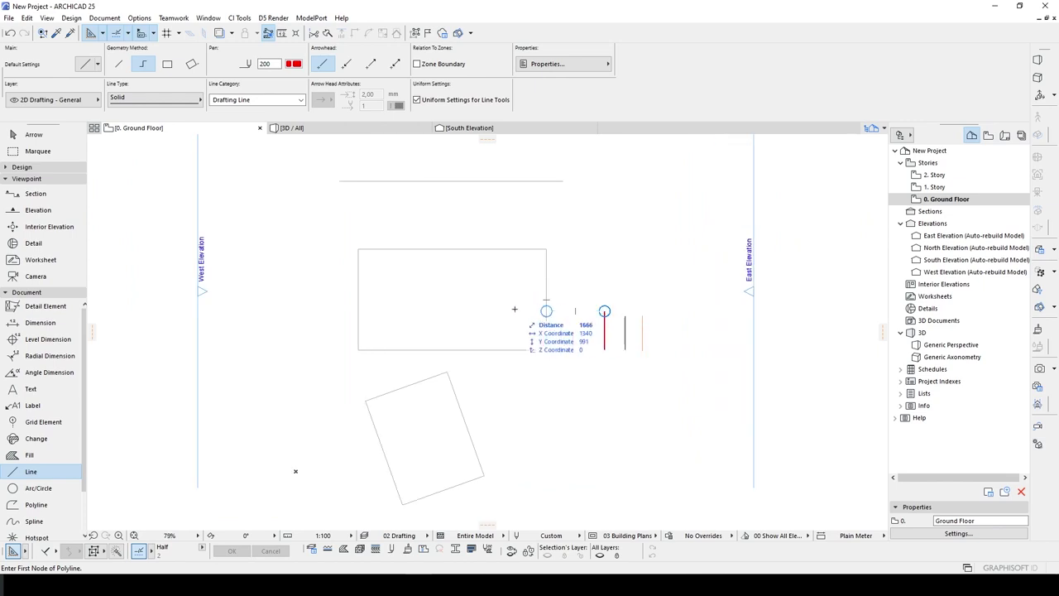
{"action": "scroll", "coordinate": [545, 311], "scroll_direction": "down", "scroll_amount": 1}
{"action": "middle_click_drag", "start_coordinate": [586, 369], "coordinate": [596, 357]}
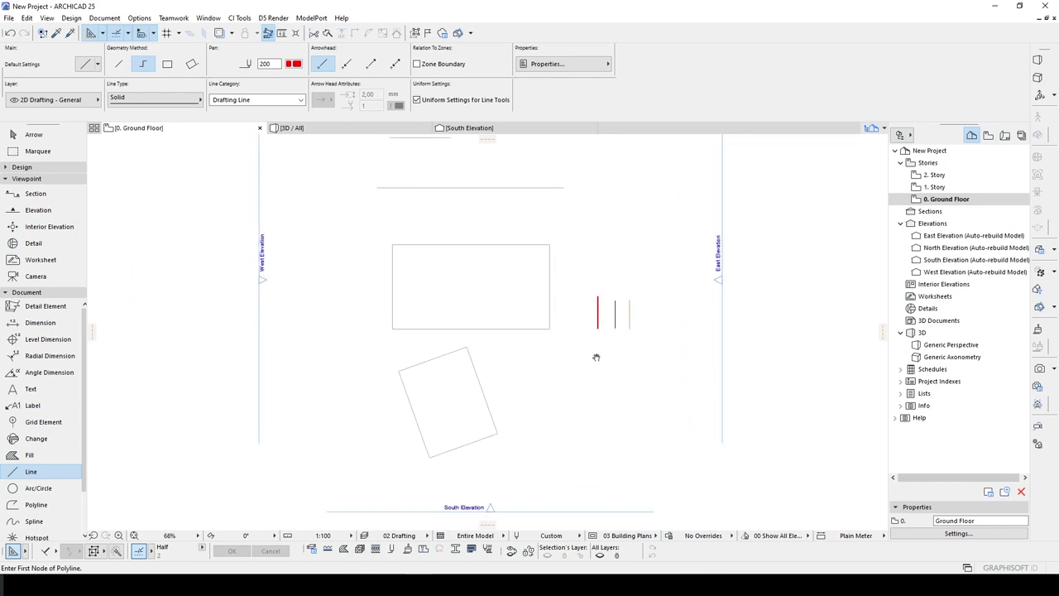
{"action": "left_click", "coordinate": [167, 64]}
{"action": "left_click", "coordinate": [518, 213]}
{"action": "left_click", "coordinate": [573, 266]}
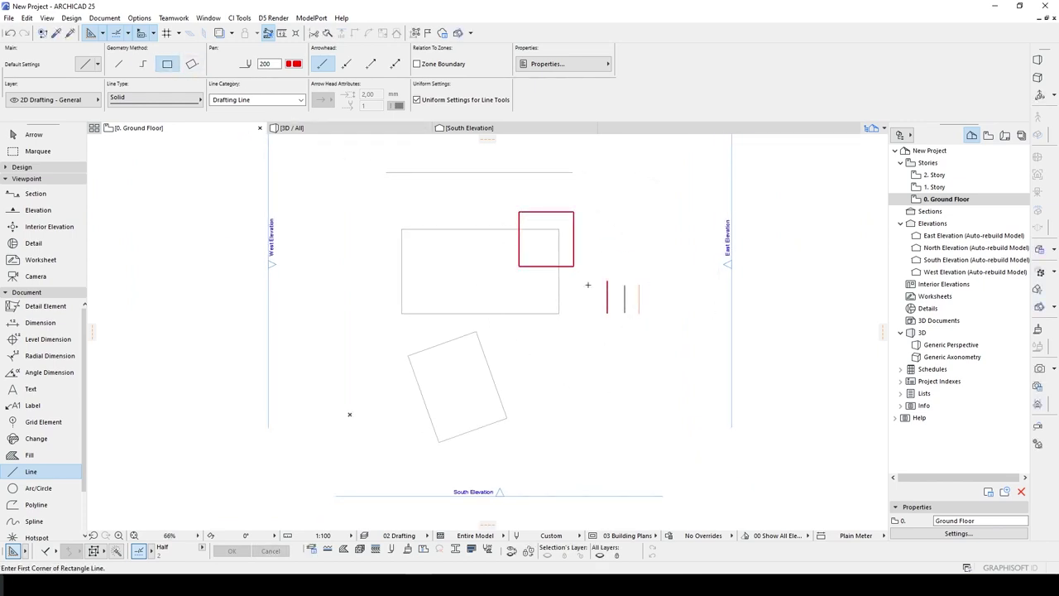
{"action": "left_click", "coordinate": [606, 357]}
{"action": "left_click", "coordinate": [444, 288]}
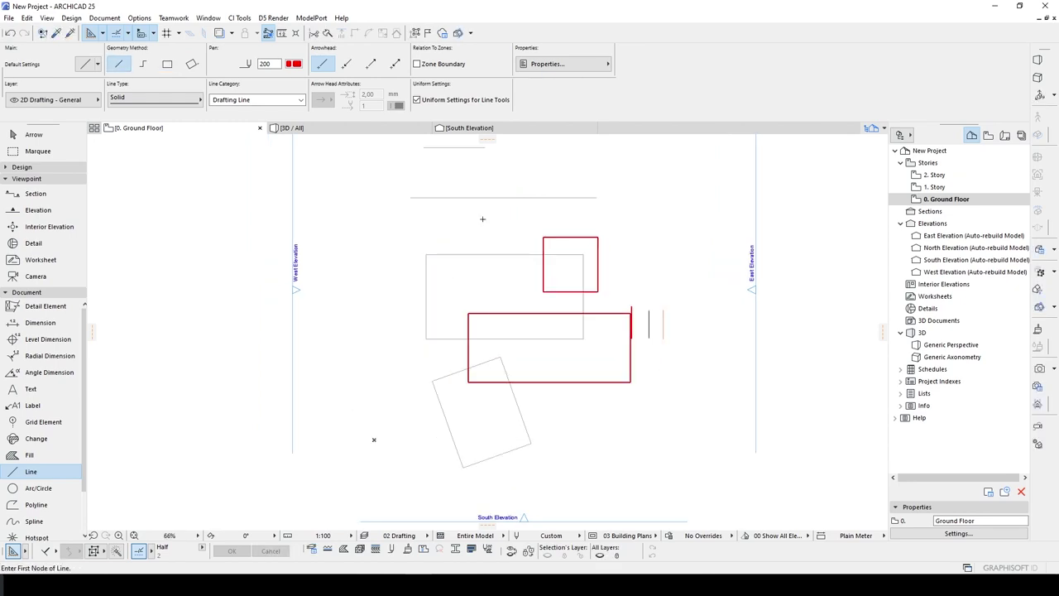
Draw a short horizontal red single line between the long grey line and the grey rectangle
{"action": "scroll", "coordinate": [482, 219], "scroll_direction": "up", "scroll_amount": 5}
{"action": "left_click", "coordinate": [421, 256]}
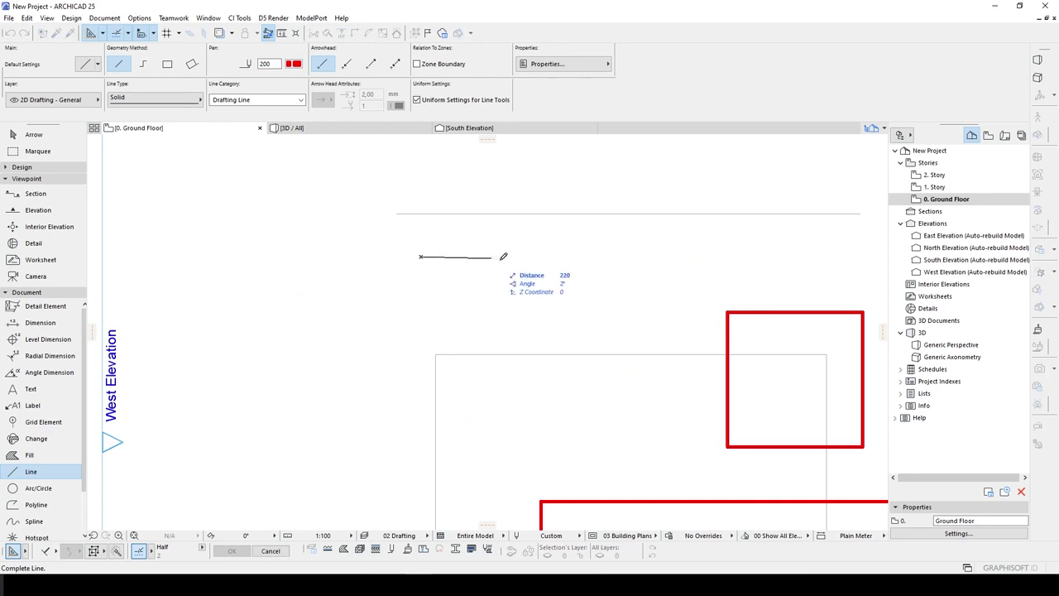
{"action": "left_click", "coordinate": [533, 257]}
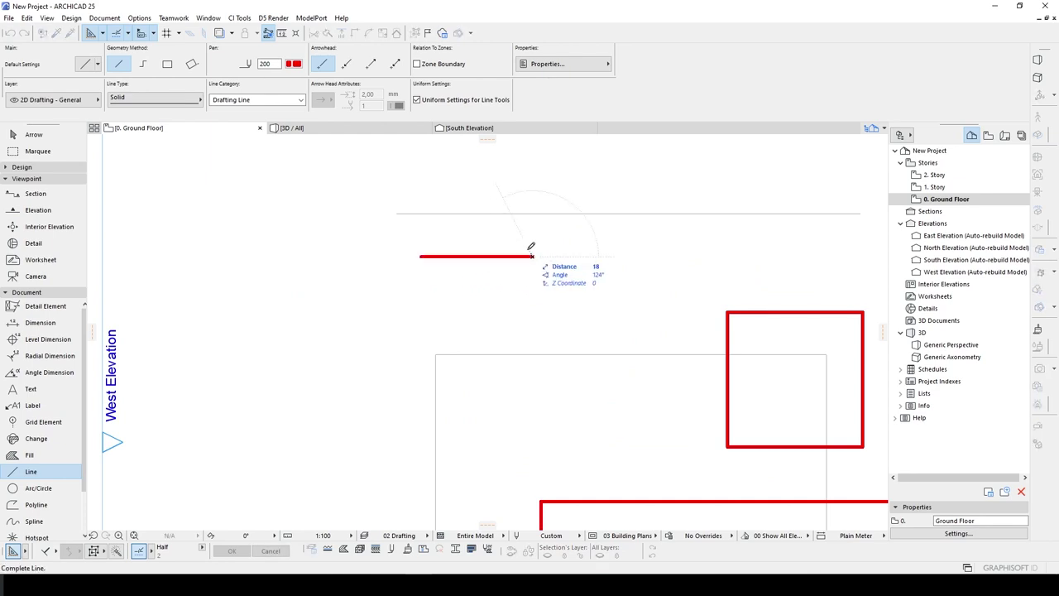
Select the short horizontal red line and add an open arrowhead in pen 200 at its east end
{"action": "left_click", "coordinate": [526, 254], "text": "shift"}
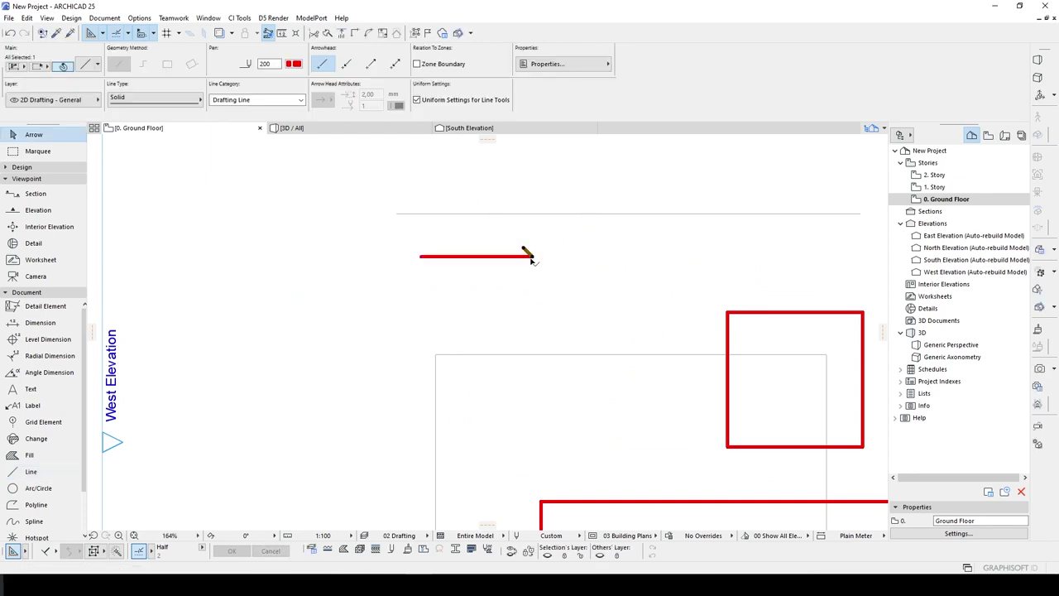
{"action": "left_click", "coordinate": [529, 254]}
{"action": "key", "text": "Escape"}
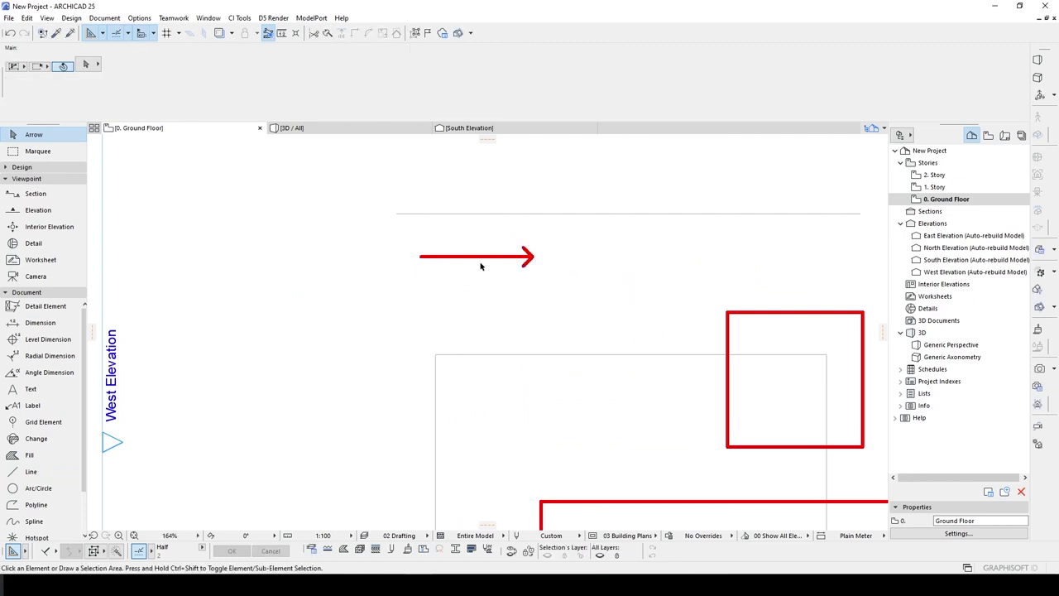
{"action": "key", "text": "Escape"}
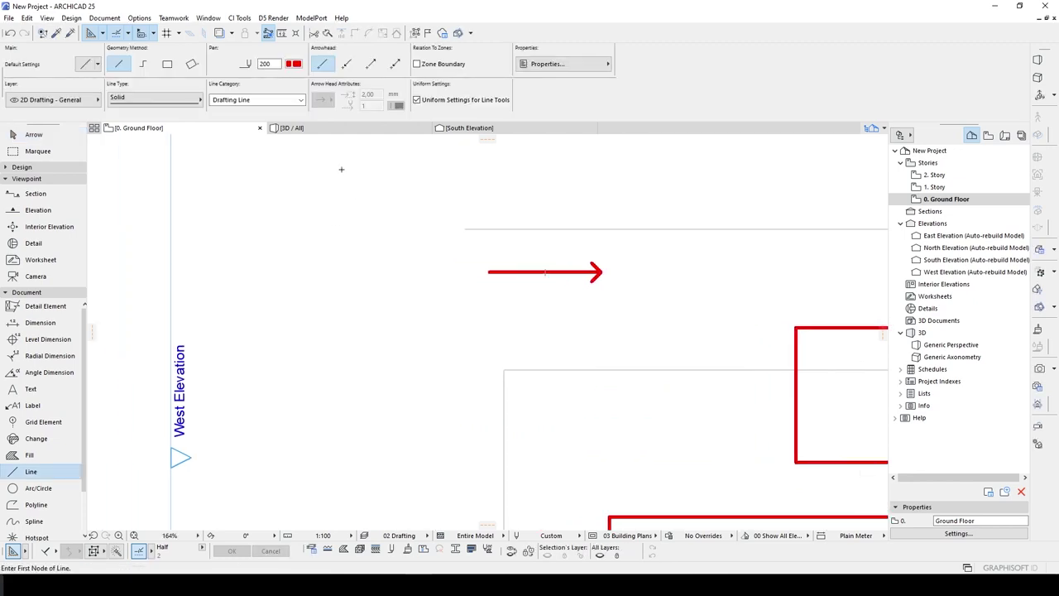
Turn on the end arrowhead for new lines and draw a horizontal red line northwest of the existing arrow
{"action": "left_click", "coordinate": [371, 66]}
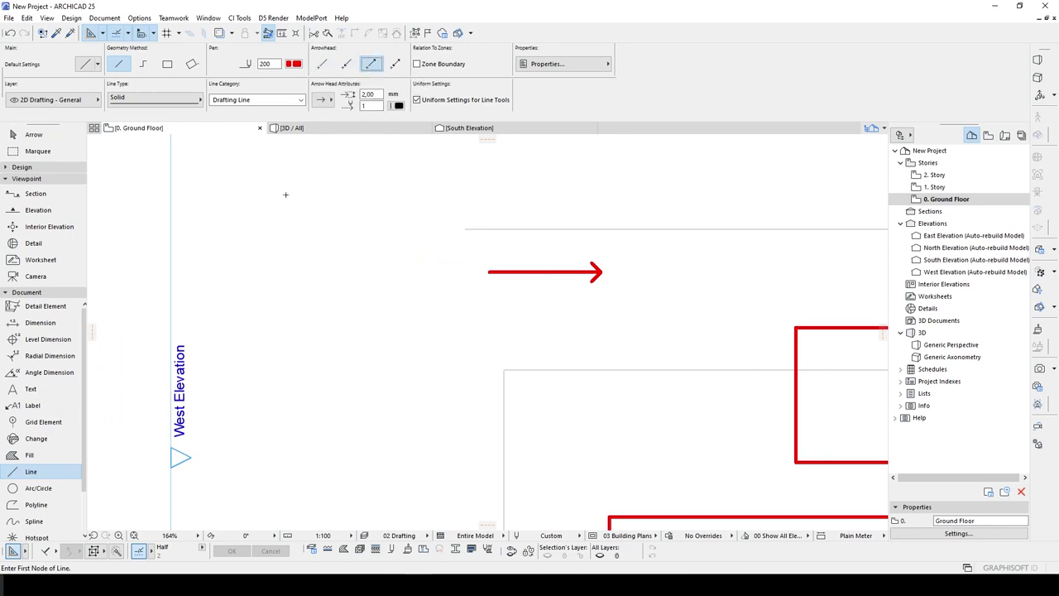
{"action": "left_click", "coordinate": [237, 181]}
{"action": "left_click", "coordinate": [359, 181]}
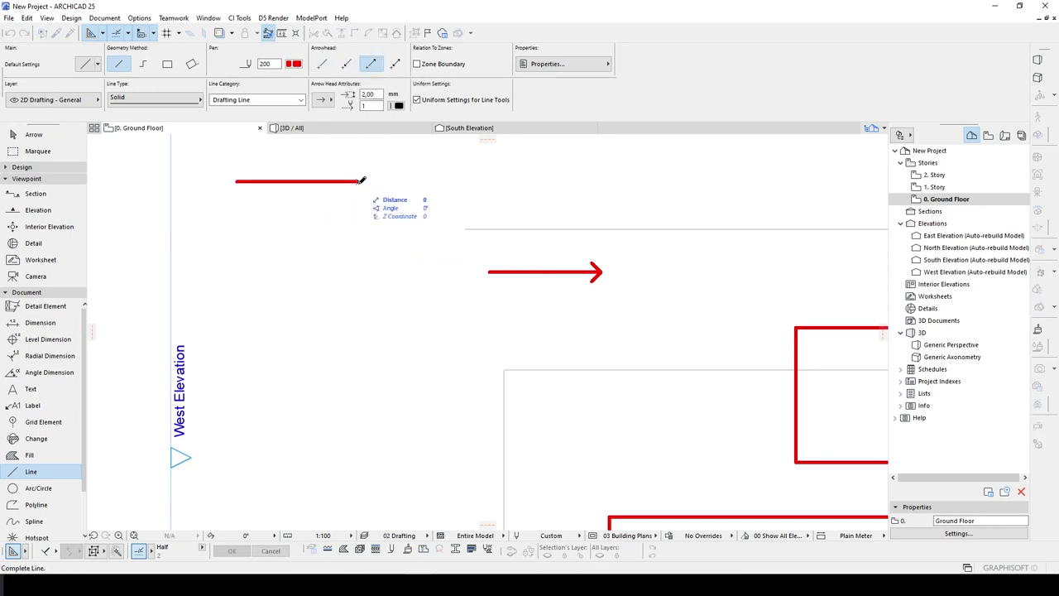
Set the new line's arrowhead pen to red pen 200 and its arrowhead size to 4,00 mm
{"action": "scroll", "coordinate": [351, 184], "scroll_direction": "up", "scroll_amount": 1}
{"action": "scroll", "coordinate": [350, 183], "scroll_direction": "up", "scroll_amount": 3}
{"action": "key", "text": "Escape"}
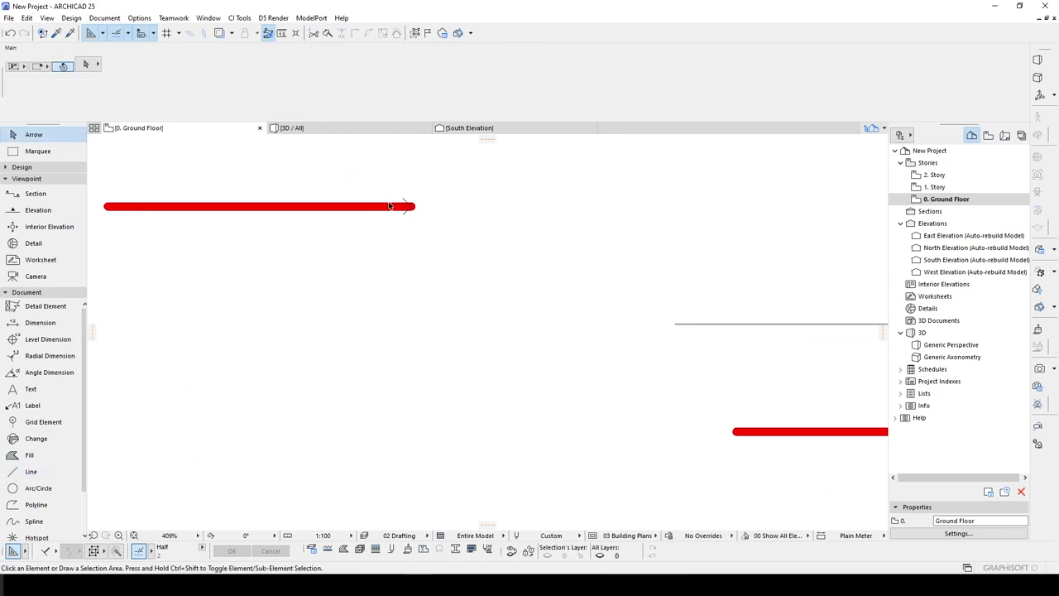
{"action": "left_click", "coordinate": [395, 208]}
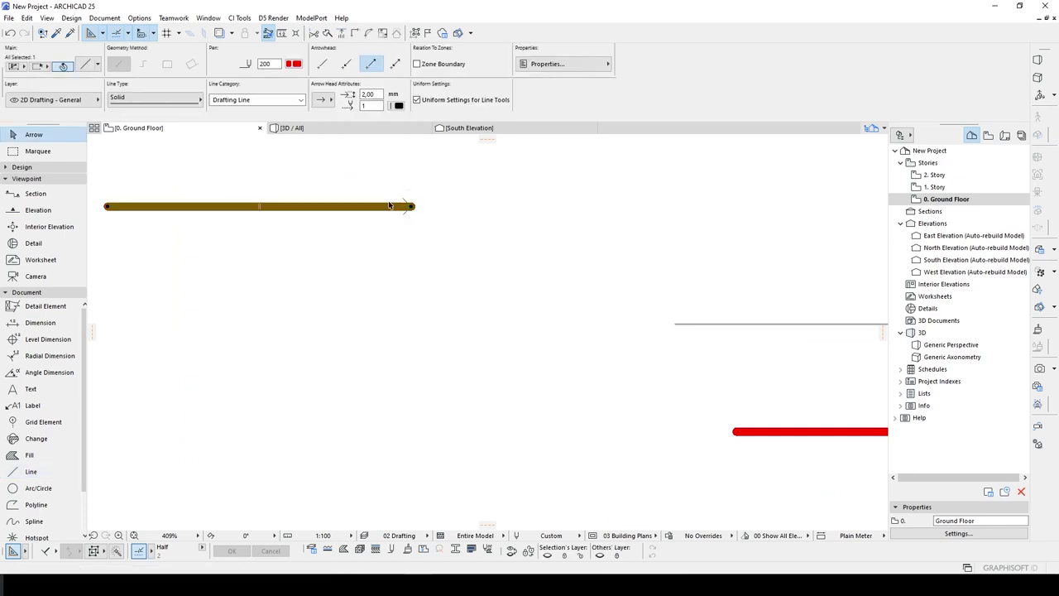
{"action": "left_click", "coordinate": [392, 106]}
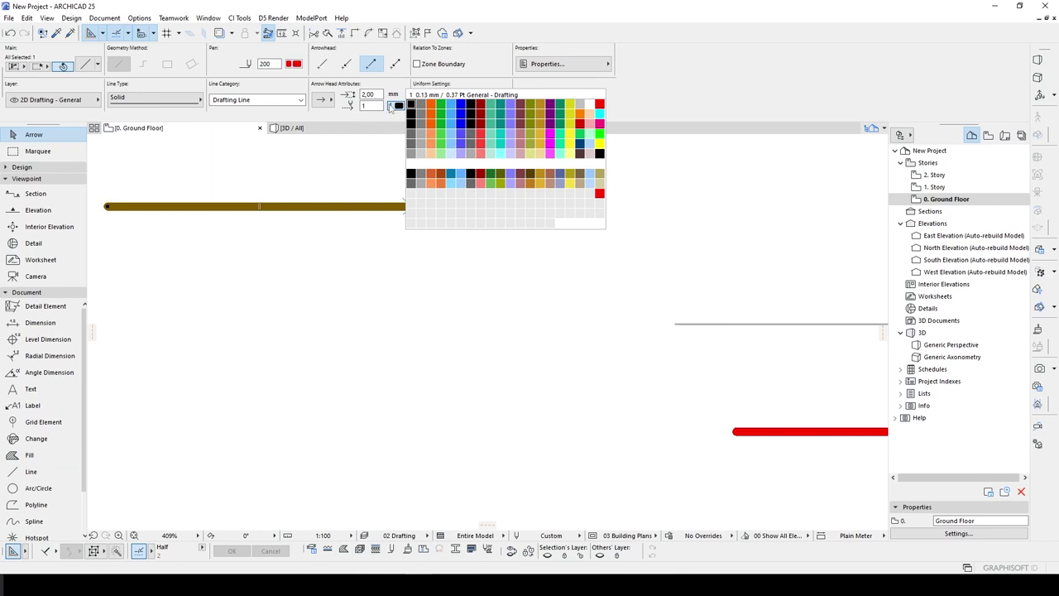
{"action": "left_click", "coordinate": [599, 193]}
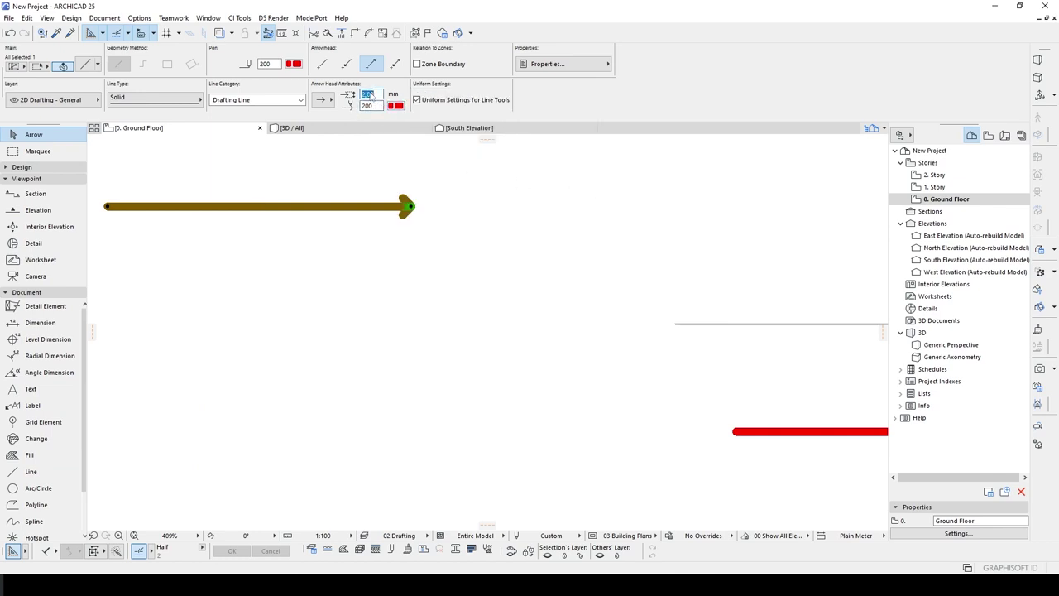
{"action": "key", "text": "Return"}
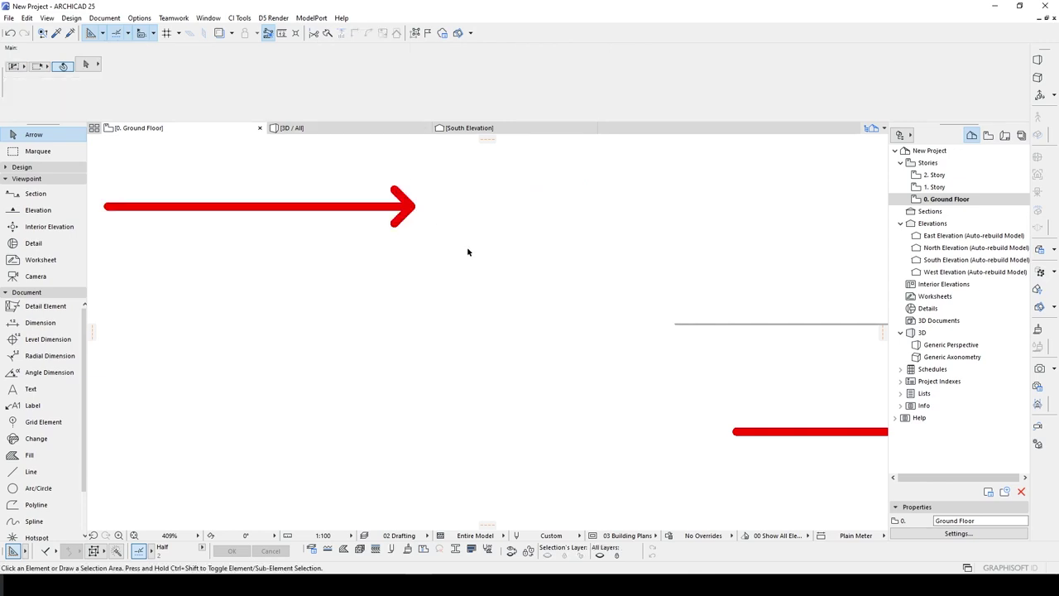
Try the quartered circle and filled triangle arrowheads on the northwest line, and finish with the perpendicular bar style
{"action": "scroll", "coordinate": [467, 248], "scroll_direction": "down", "scroll_amount": 5}
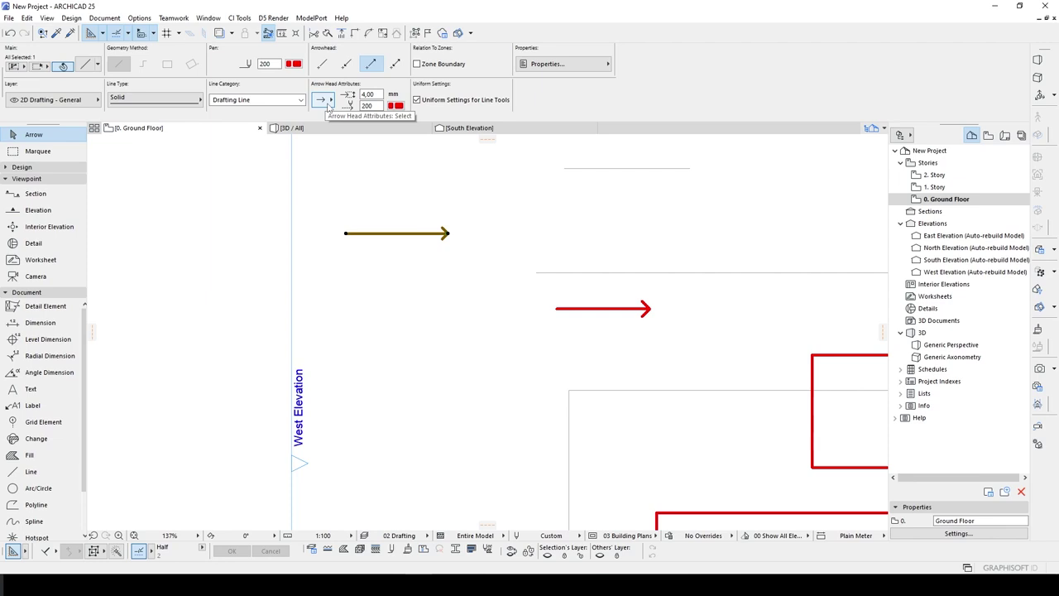
{"action": "left_click", "coordinate": [323, 100]}
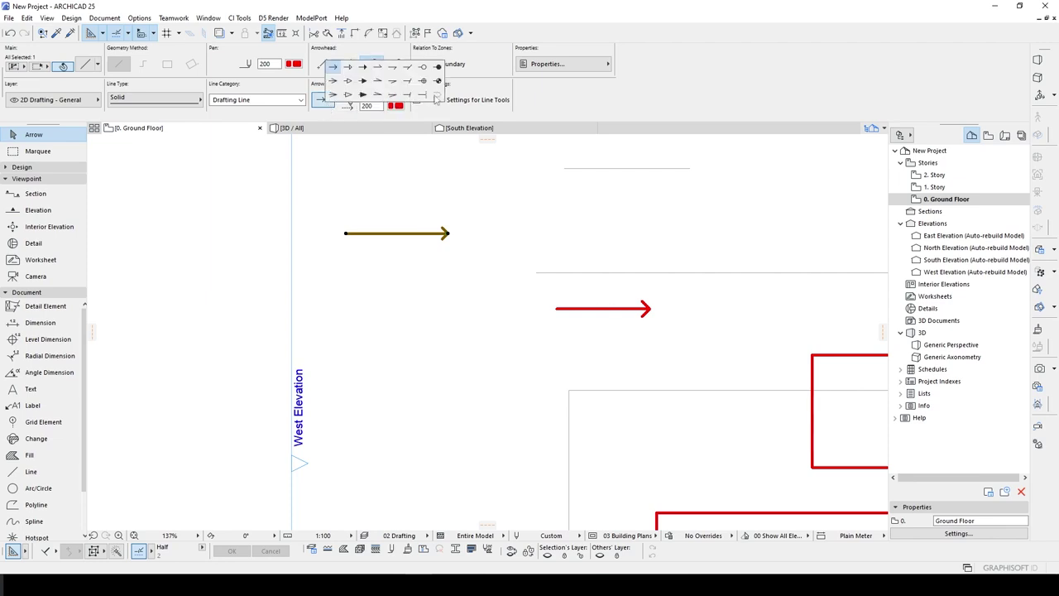
{"action": "left_click", "coordinate": [437, 81]}
{"action": "scroll", "coordinate": [449, 199], "scroll_direction": "up", "scroll_amount": 4}
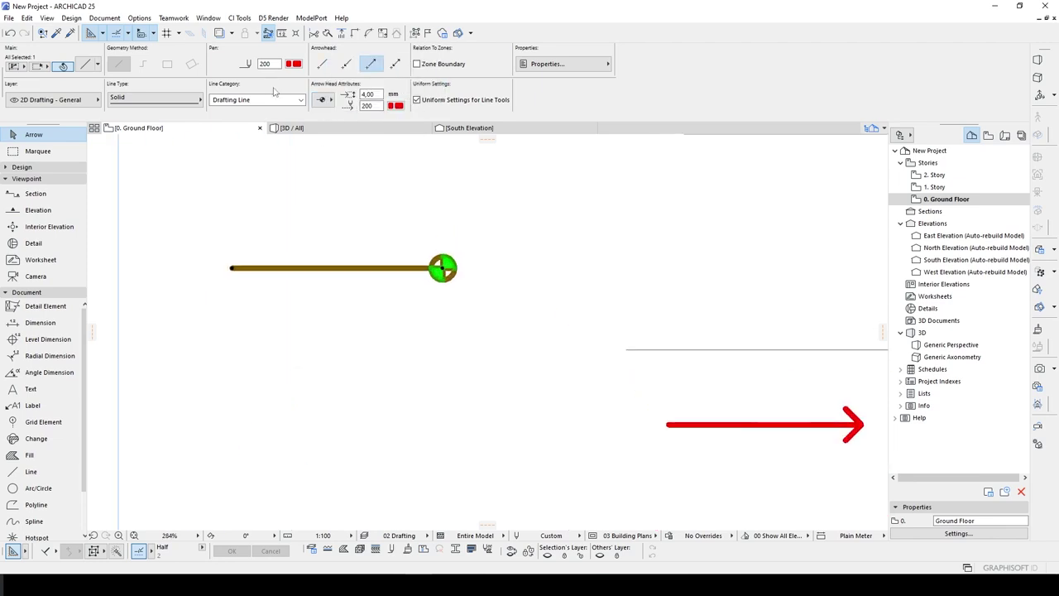
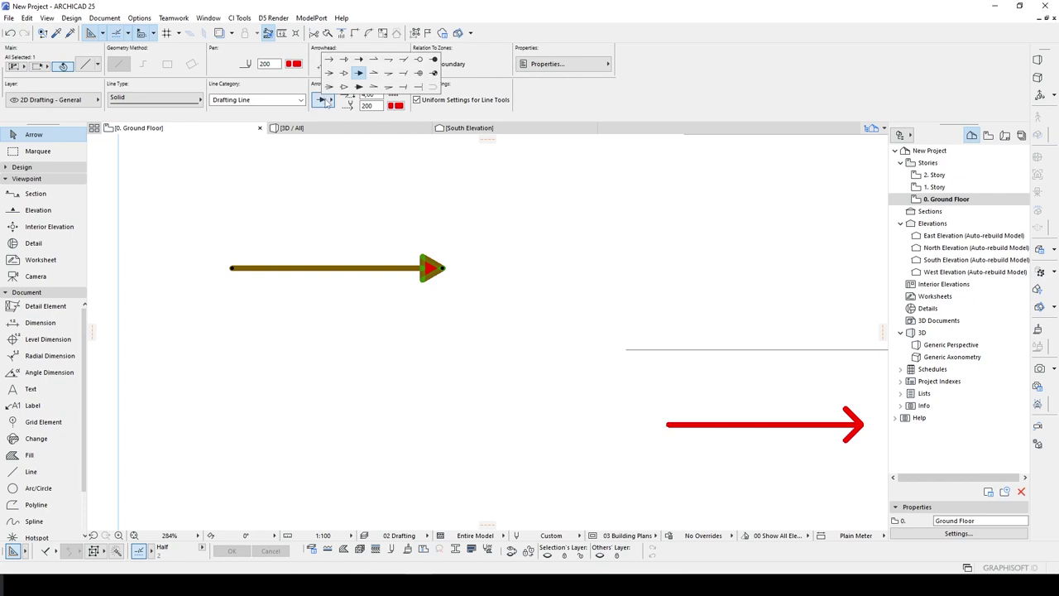
{"action": "left_click", "coordinate": [414, 90]}
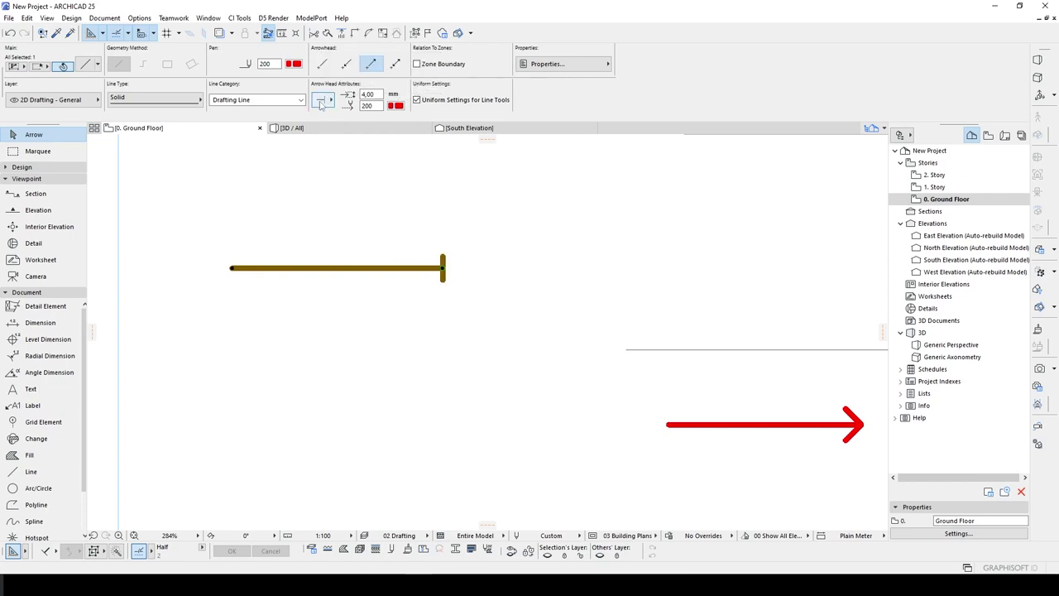
Change the northwest line's arrowhead style to the open circle and clear the selection
{"action": "left_click", "coordinate": [324, 98]}
{"action": "left_click", "coordinate": [420, 73]}
{"action": "left_click", "coordinate": [384, 169]}
{"action": "scroll", "coordinate": [385, 170], "scroll_direction": "down", "scroll_amount": 5}
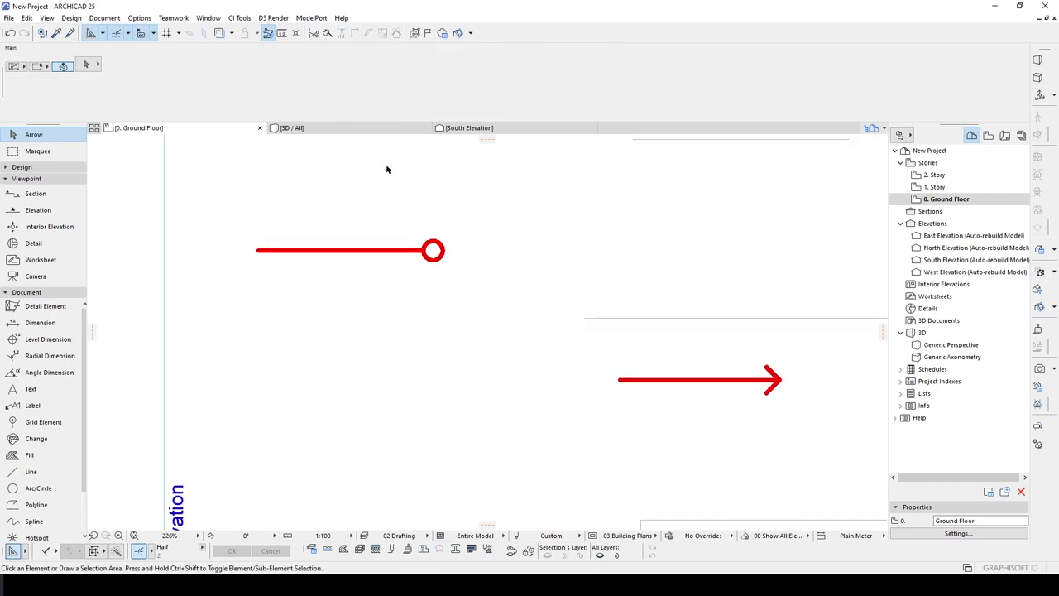
Show the open-circle arrowhead at both ends of the northwest line and deselect it
{"action": "left_click", "coordinate": [370, 286]}
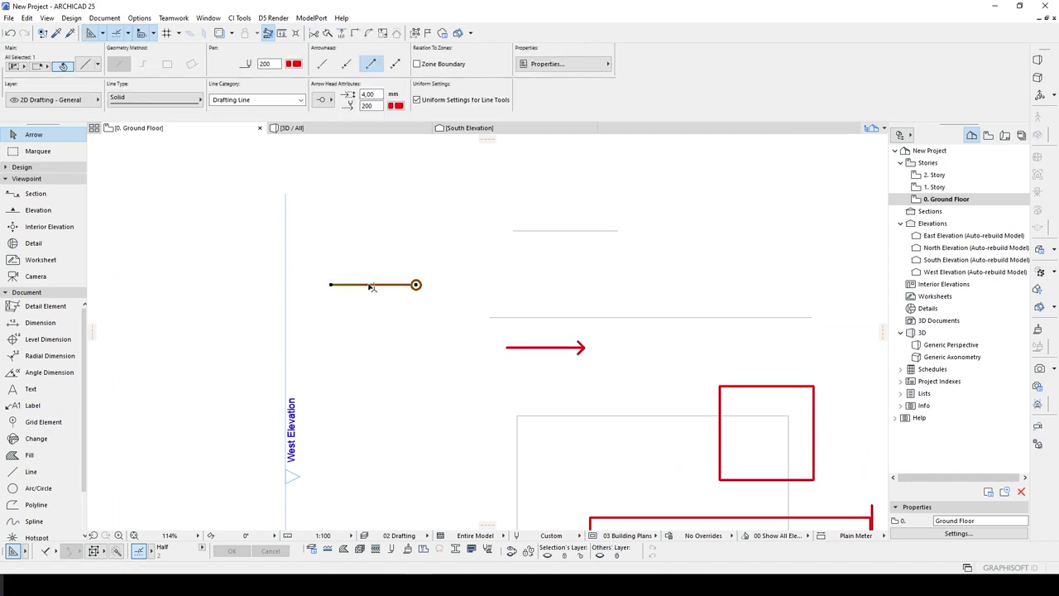
{"action": "scroll", "coordinate": [382, 289], "scroll_direction": "up", "scroll_amount": 2}
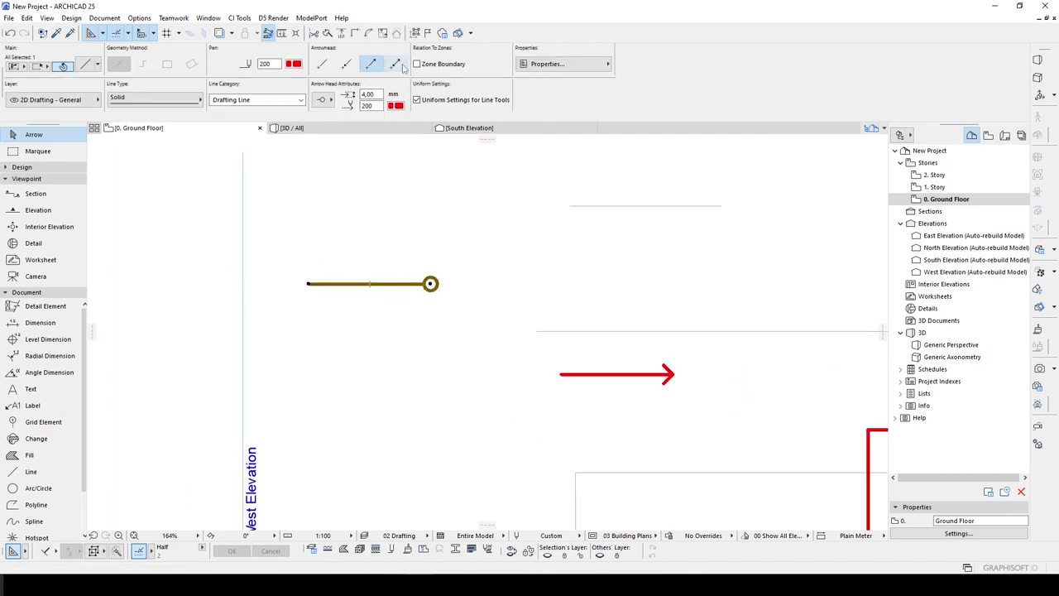
{"action": "left_click", "coordinate": [401, 67]}
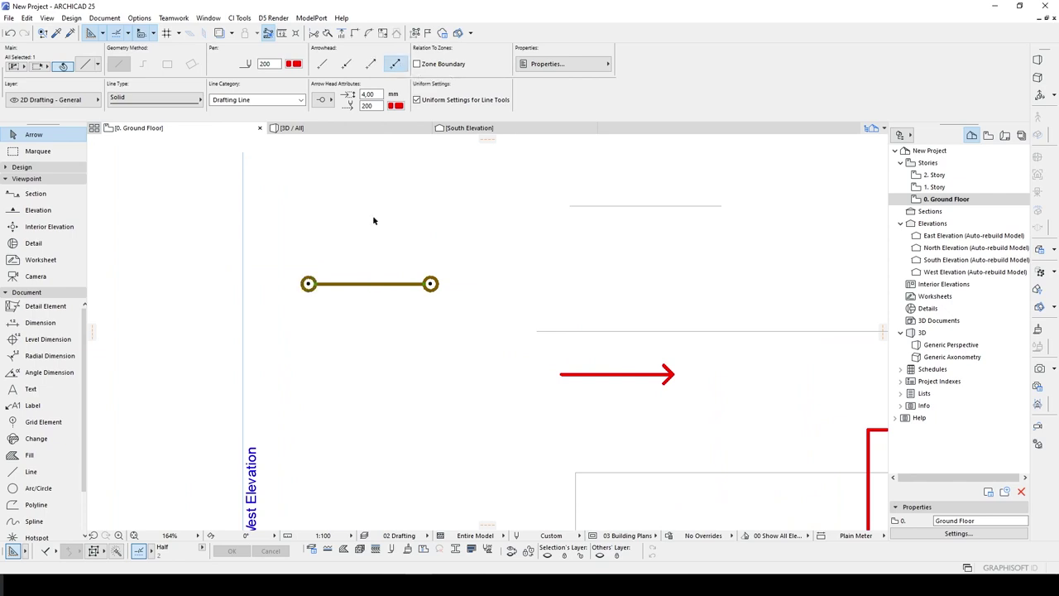
{"action": "left_click", "coordinate": [371, 227]}
{"action": "left_click_drag", "start_coordinate": [479, 368], "coordinate": [392, 260]}
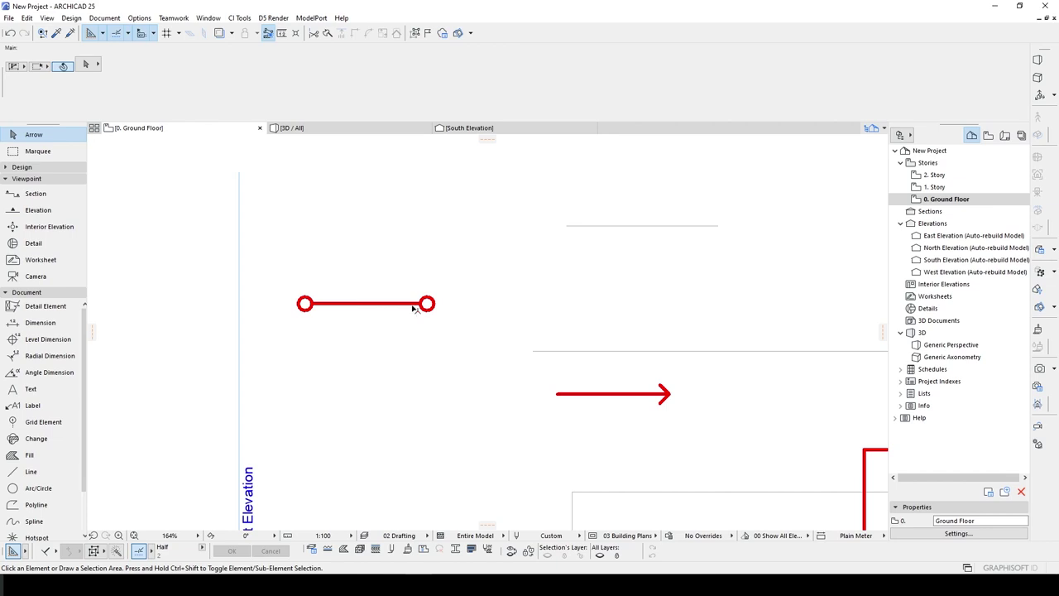
Curve the northwest line's edge southward into a downward-bulging arc between its two end circles
{"action": "left_click", "coordinate": [408, 305]}
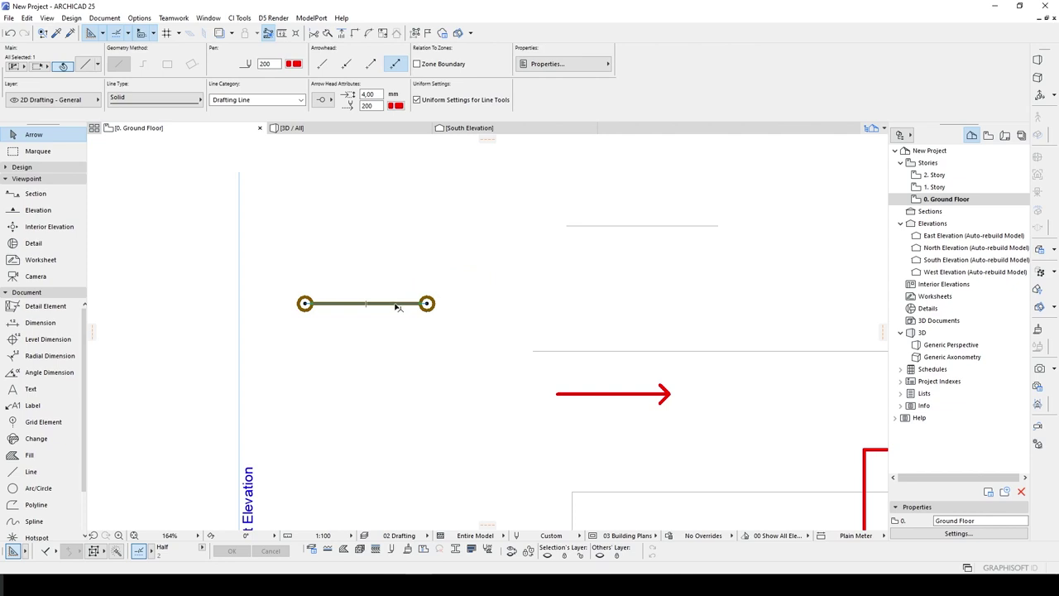
{"action": "left_click", "coordinate": [426, 304]}
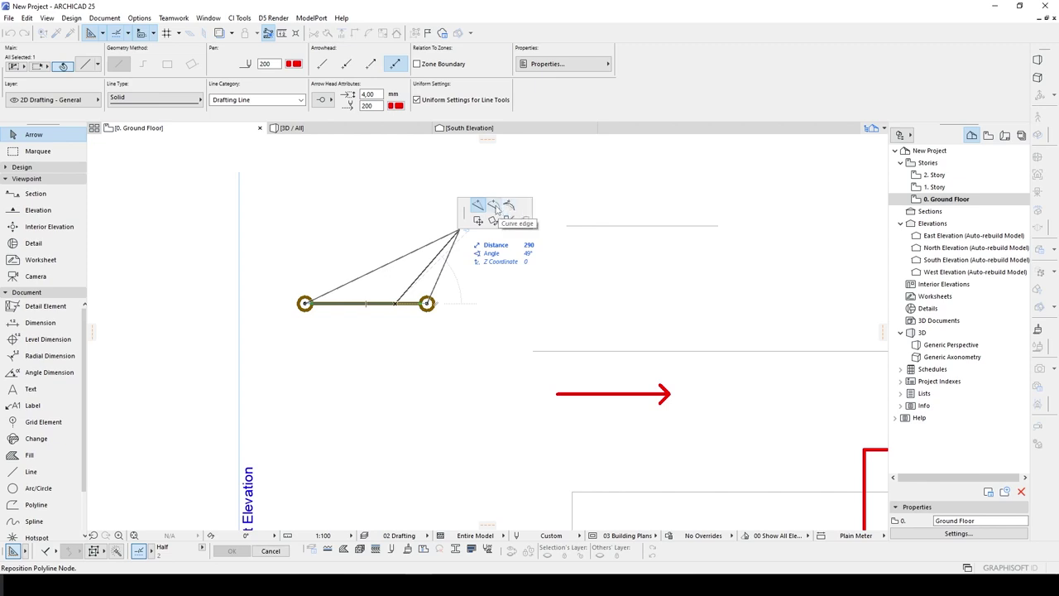
{"action": "left_click", "coordinate": [495, 208]}
{"action": "left_click", "coordinate": [386, 354]}
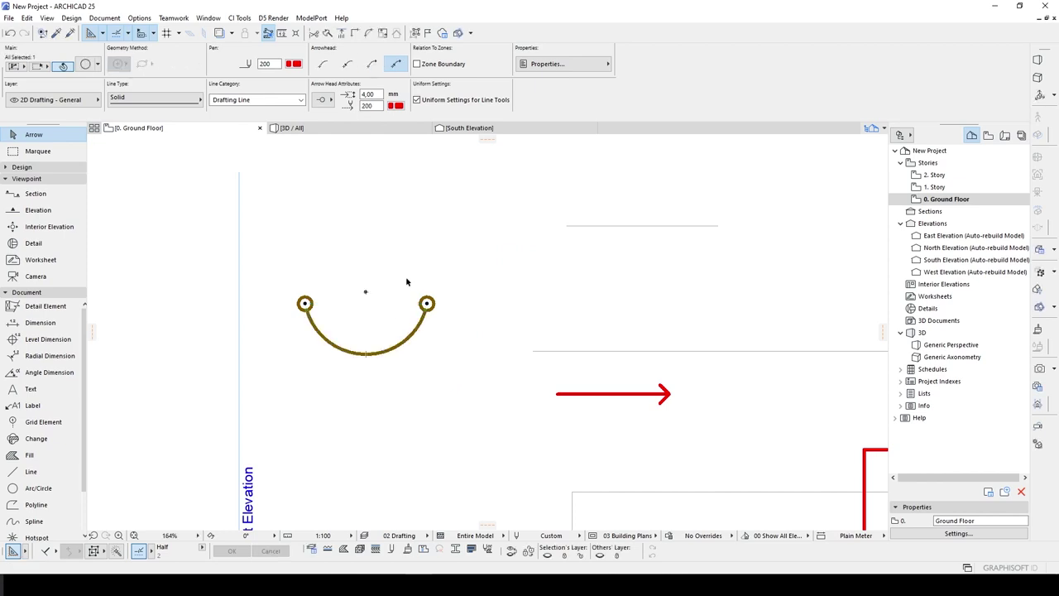
Insert a new node on the arc, southeast of its lowest point, to split it into two segments
{"action": "left_click", "coordinate": [397, 344]}
{"action": "left_click", "coordinate": [493, 204]}
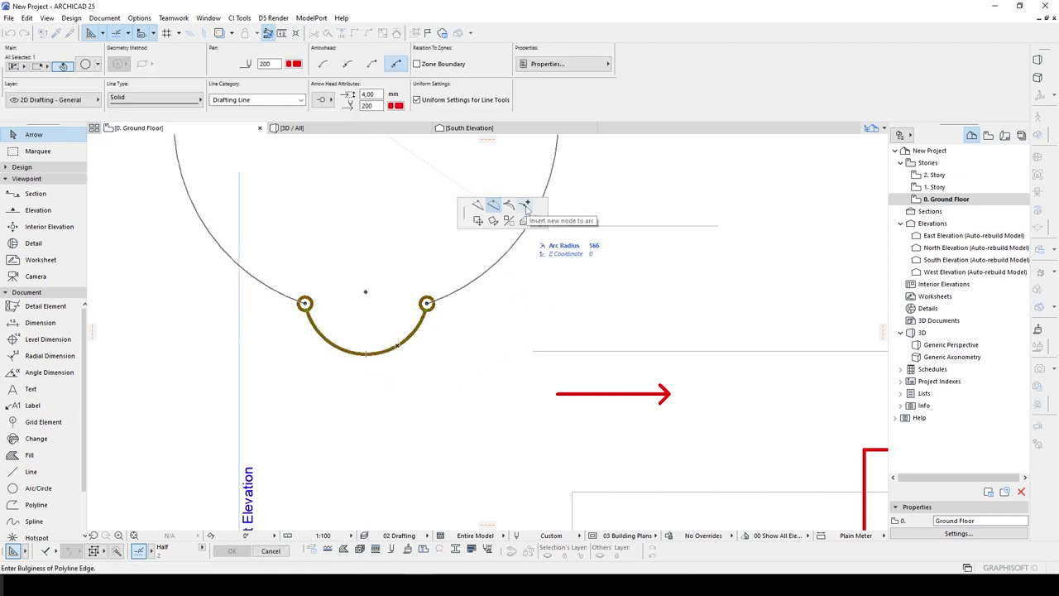
{"action": "left_click", "coordinate": [526, 207]}
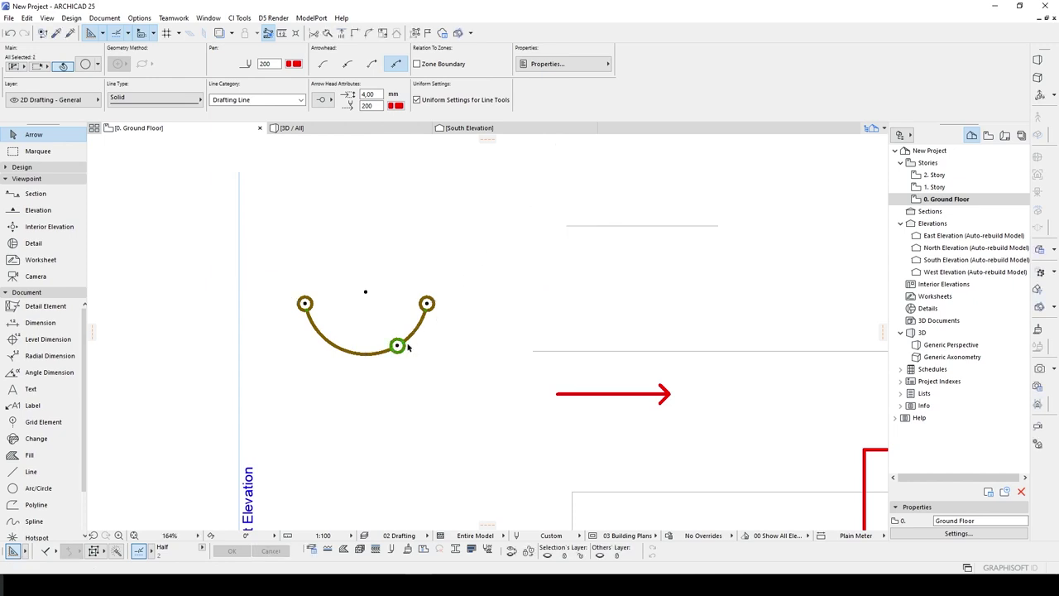
{"action": "scroll", "coordinate": [418, 326], "scroll_direction": "up", "scroll_amount": 4}
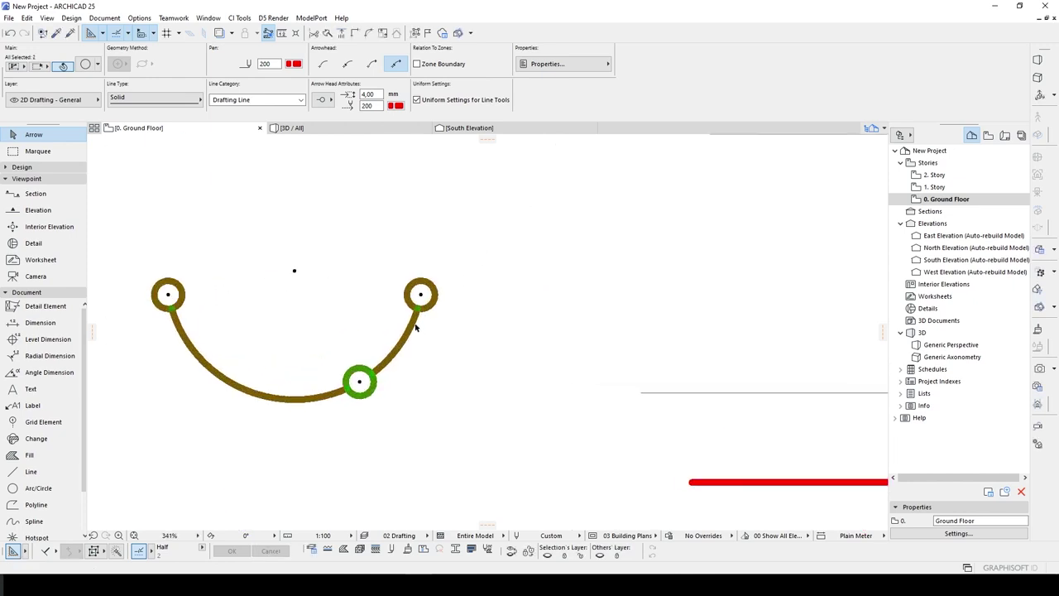
Offset the eastern arc segment southeast twice, with a straight line linking it to the western arc
{"action": "left_click", "coordinate": [415, 321]}
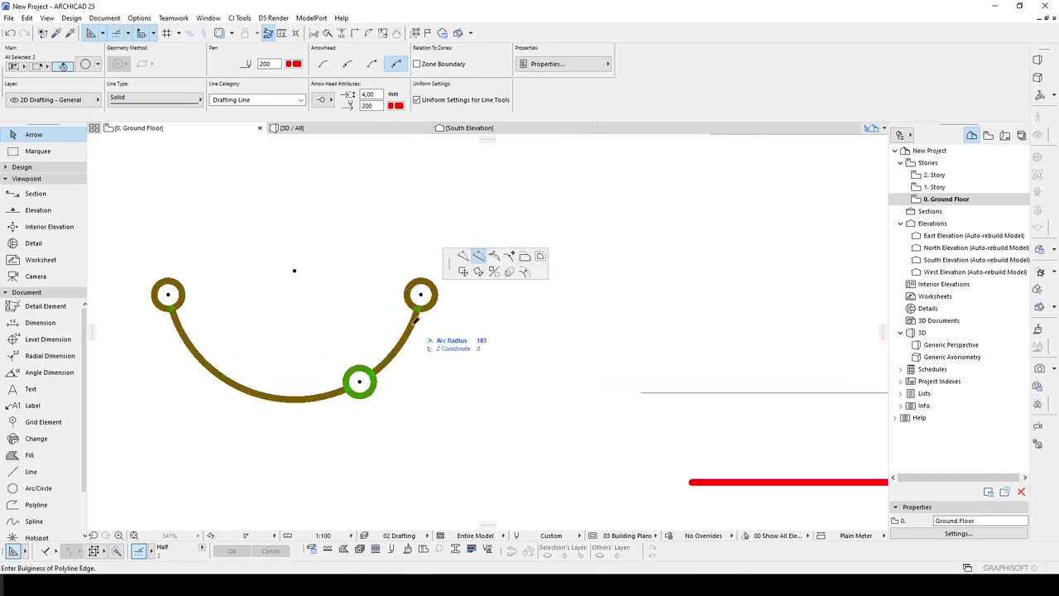
{"action": "left_click", "coordinate": [539, 221]}
{"action": "left_click", "coordinate": [444, 421]}
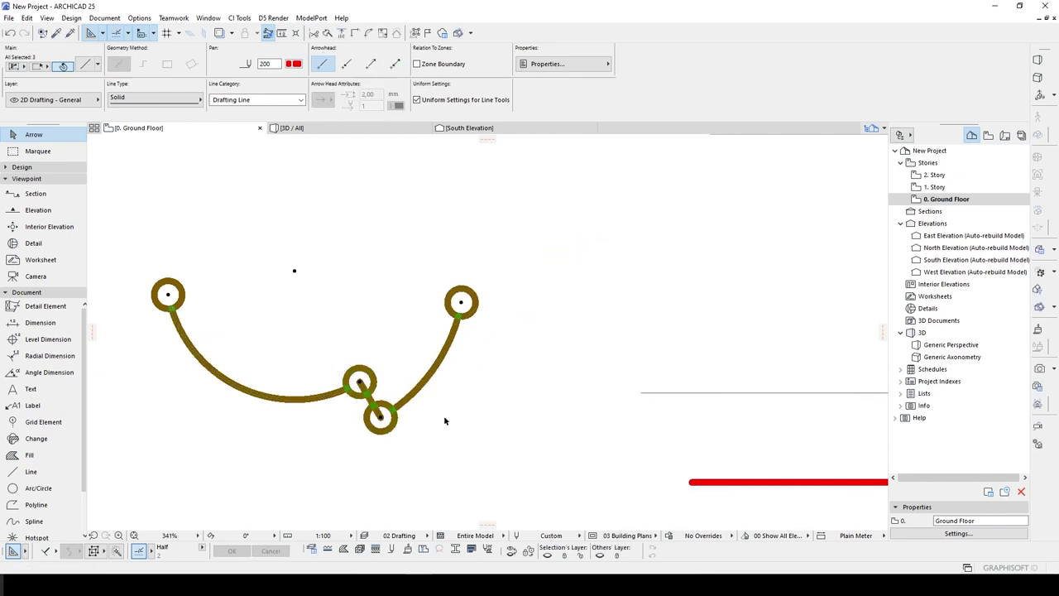
{"action": "left_click", "coordinate": [439, 372]}
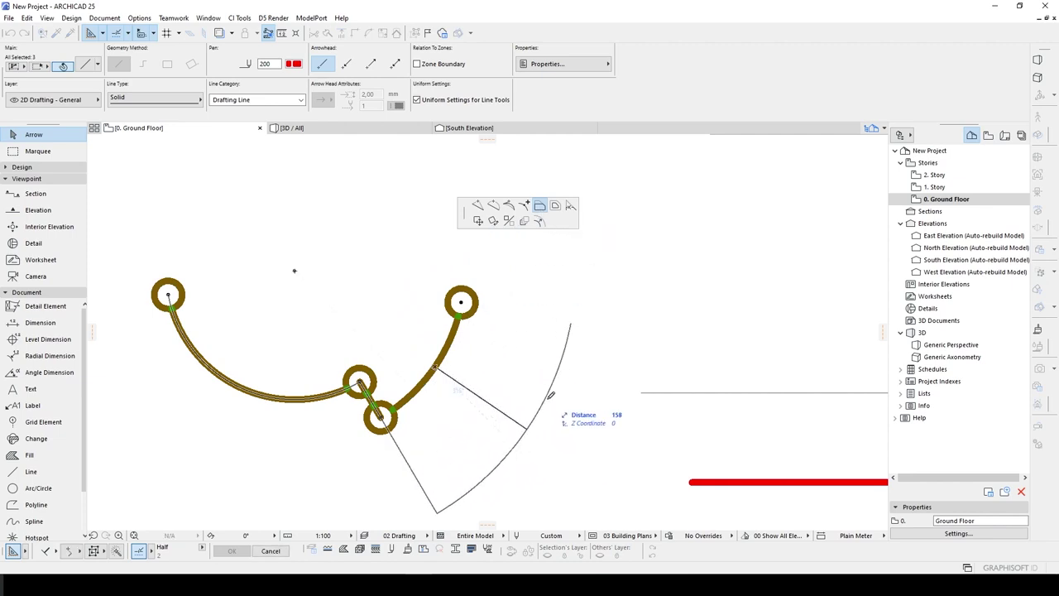
{"action": "left_click", "coordinate": [436, 510]}
{"action": "scroll", "coordinate": [533, 264], "scroll_direction": "down", "scroll_amount": 3}
Edit the eastern arc's tangent twice to bulge it southeast into a large arc, and clear the selection
{"action": "left_click", "coordinate": [549, 326]}
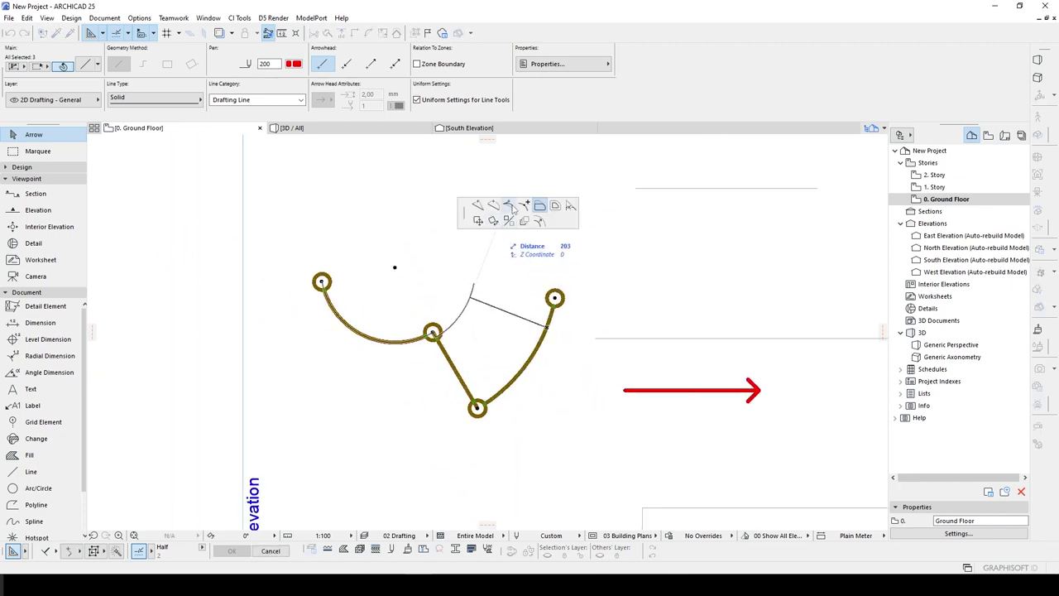
{"action": "left_click", "coordinate": [510, 206]}
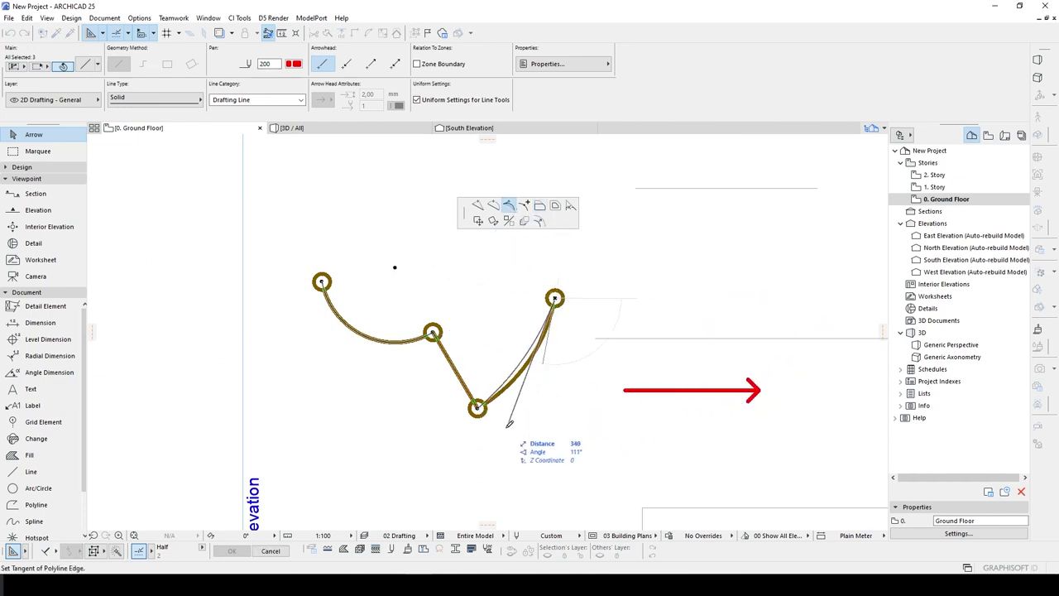
{"action": "left_click", "coordinate": [602, 364]}
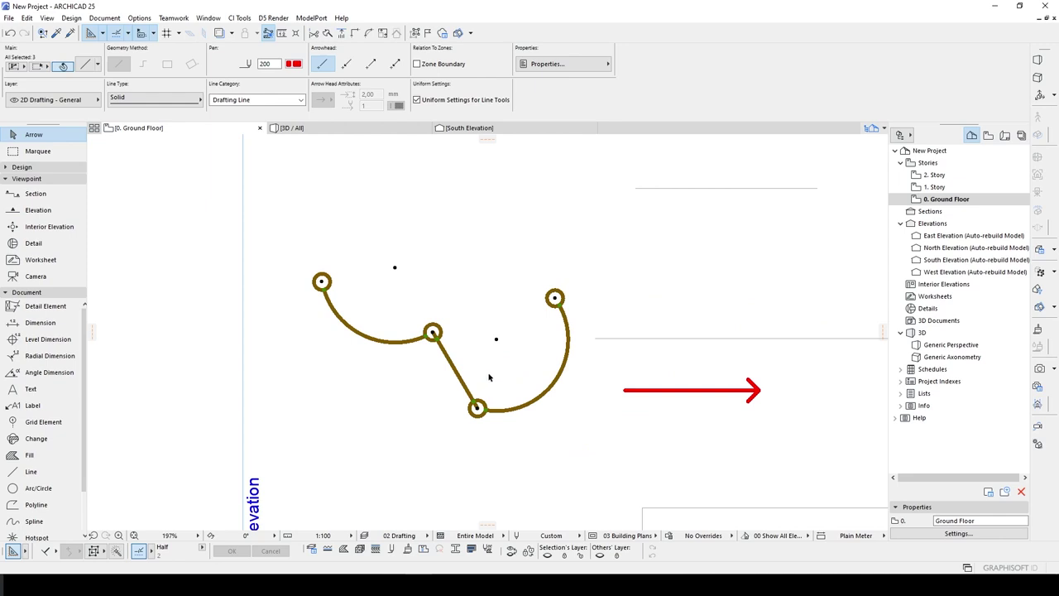
{"action": "middle_click_drag", "start_coordinate": [477, 407], "coordinate": [483, 339]}
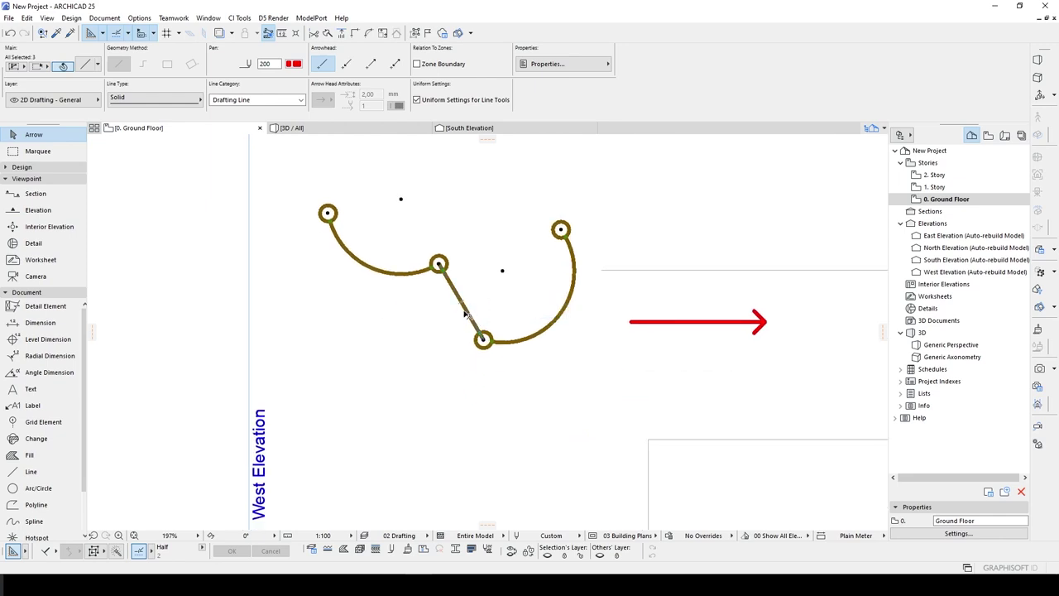
{"action": "scroll", "coordinate": [498, 351], "scroll_direction": "up", "scroll_amount": 3}
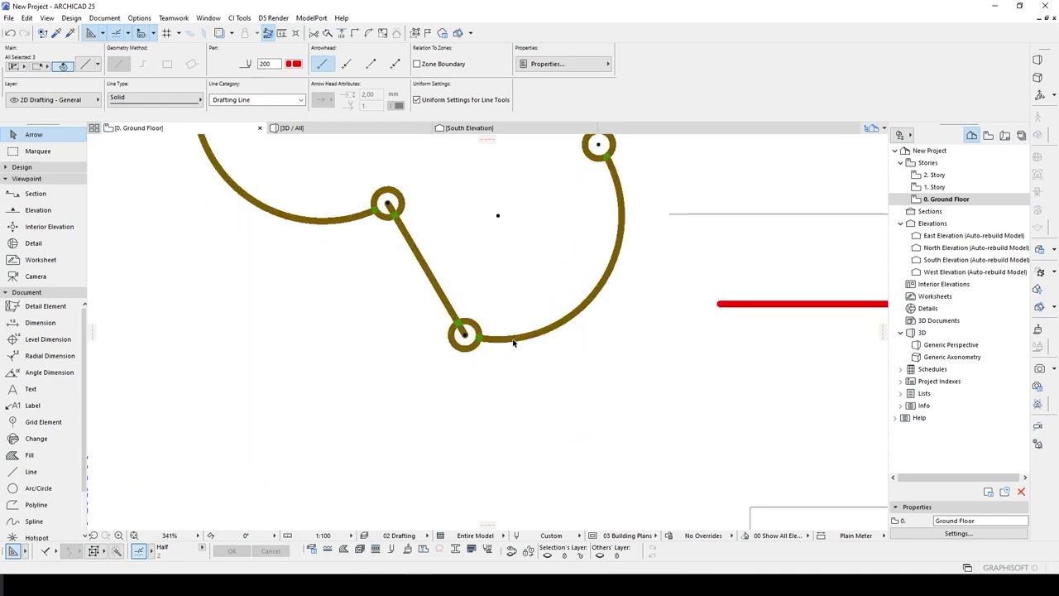
{"action": "left_click", "coordinate": [515, 337]}
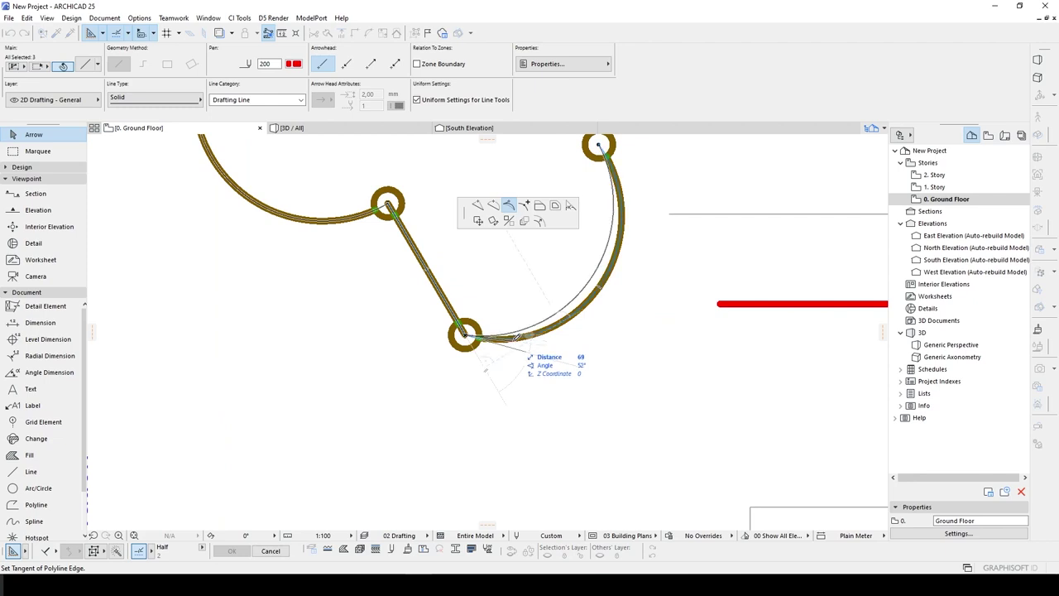
{"action": "left_click", "coordinate": [489, 382]}
{"action": "key", "text": "Escape"}
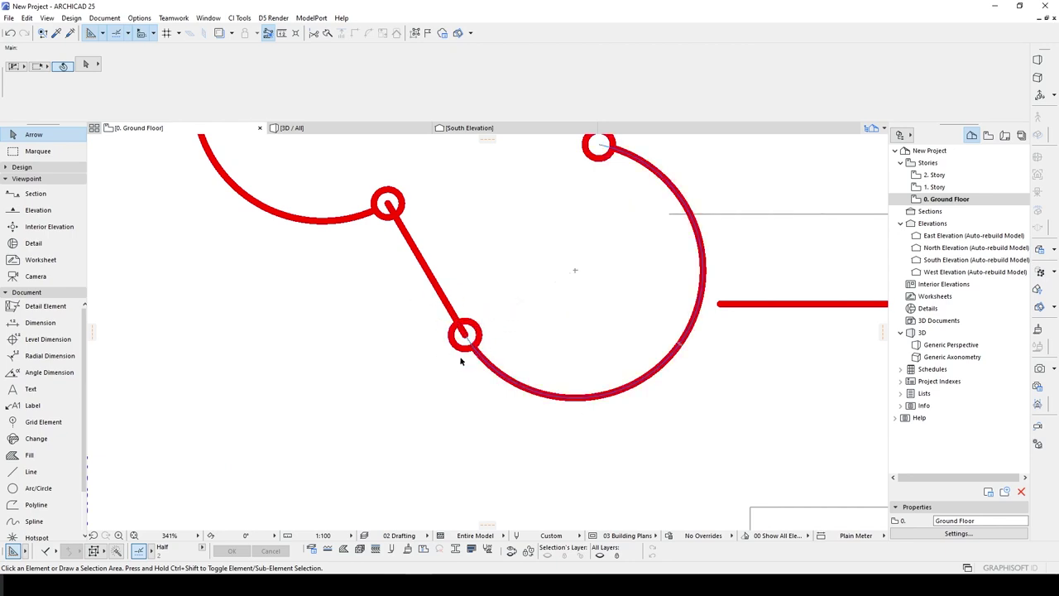
{"action": "scroll", "coordinate": [428, 327], "scroll_direction": "down", "scroll_amount": 5}
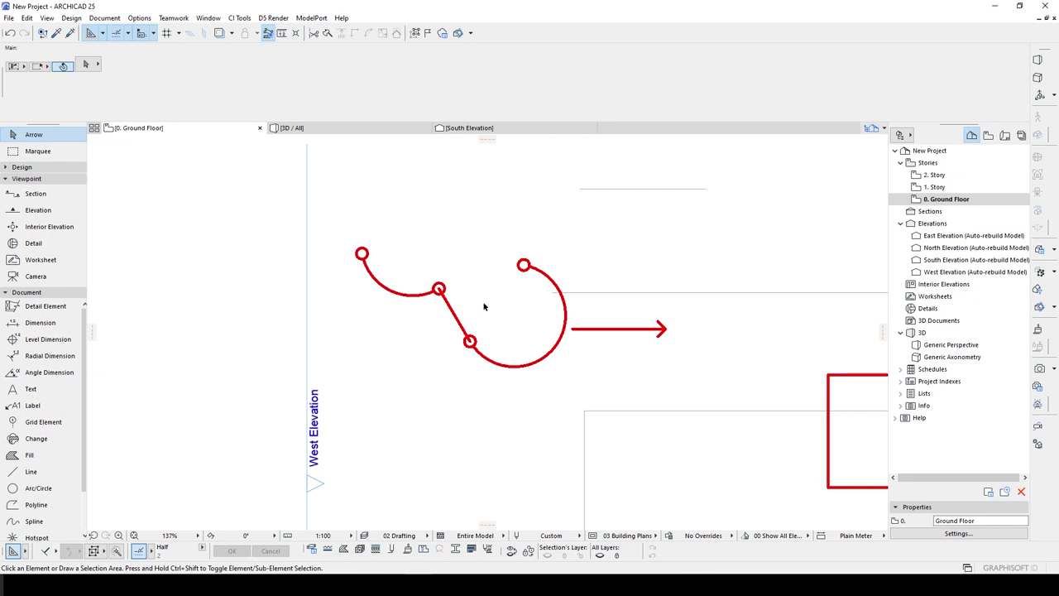
Draw a closed rectangle of four walls east of the East Elevation marker, with the west wall about 660 cm long
{"action": "left_click", "coordinate": [21, 166]}
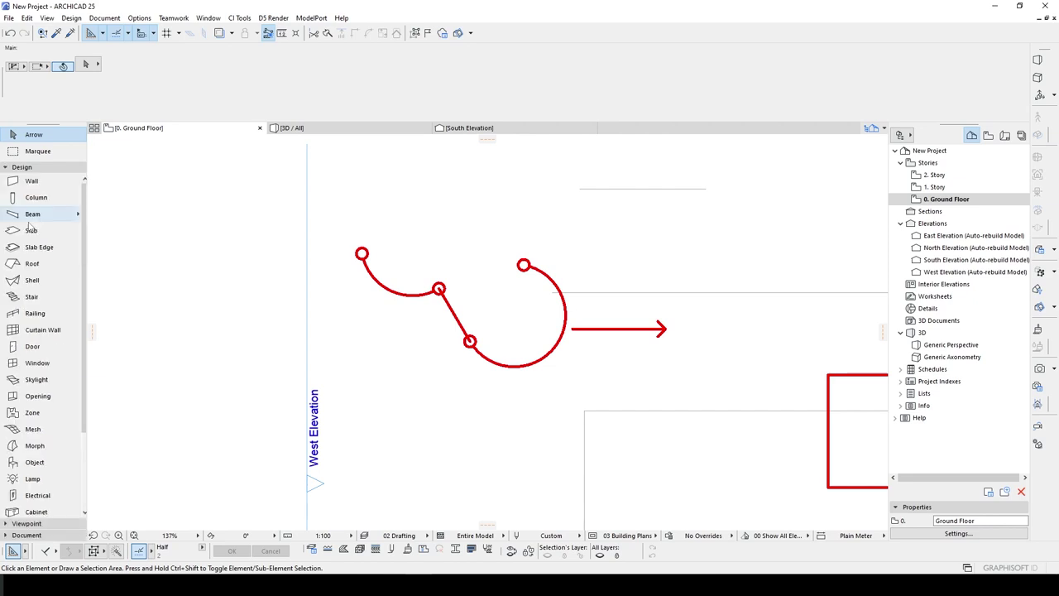
{"action": "left_click", "coordinate": [31, 180]}
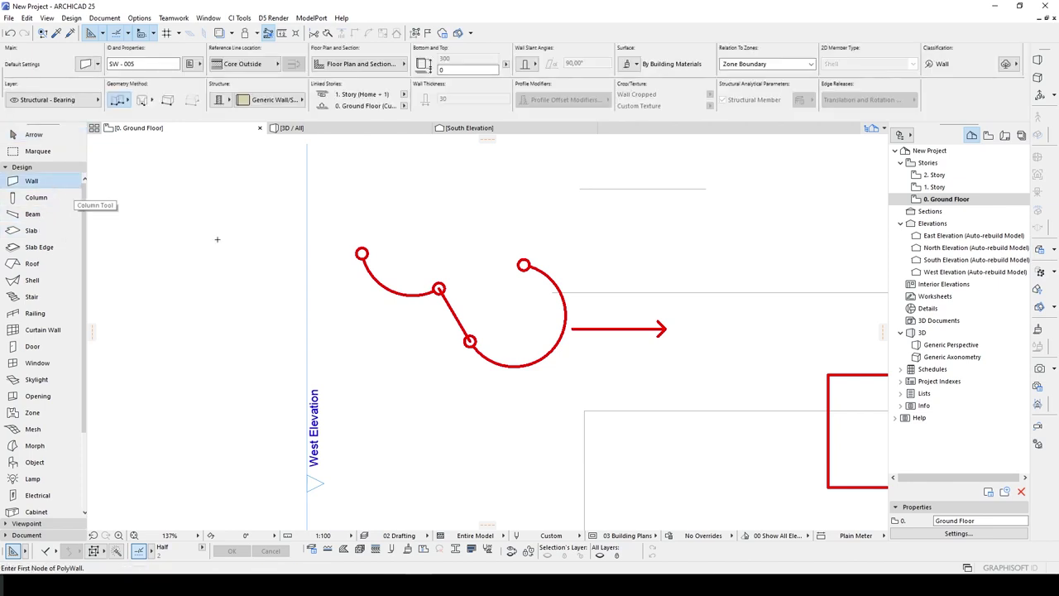
{"action": "scroll", "coordinate": [273, 244], "scroll_direction": "down", "scroll_amount": 3}
{"action": "scroll", "coordinate": [532, 291], "scroll_direction": "right", "scroll_amount": 10}
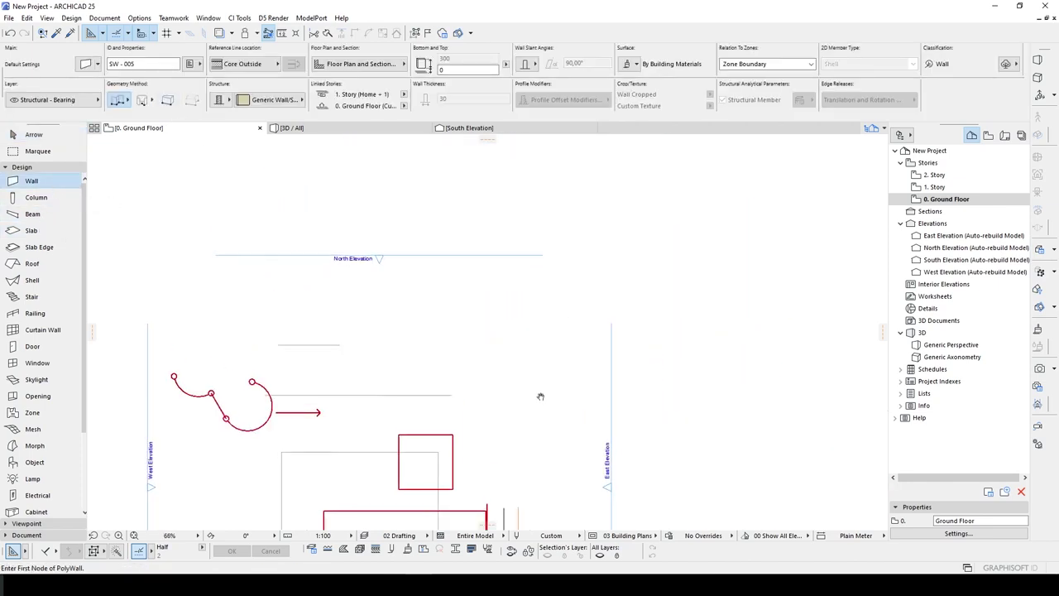
{"action": "left_click", "coordinate": [464, 261]}
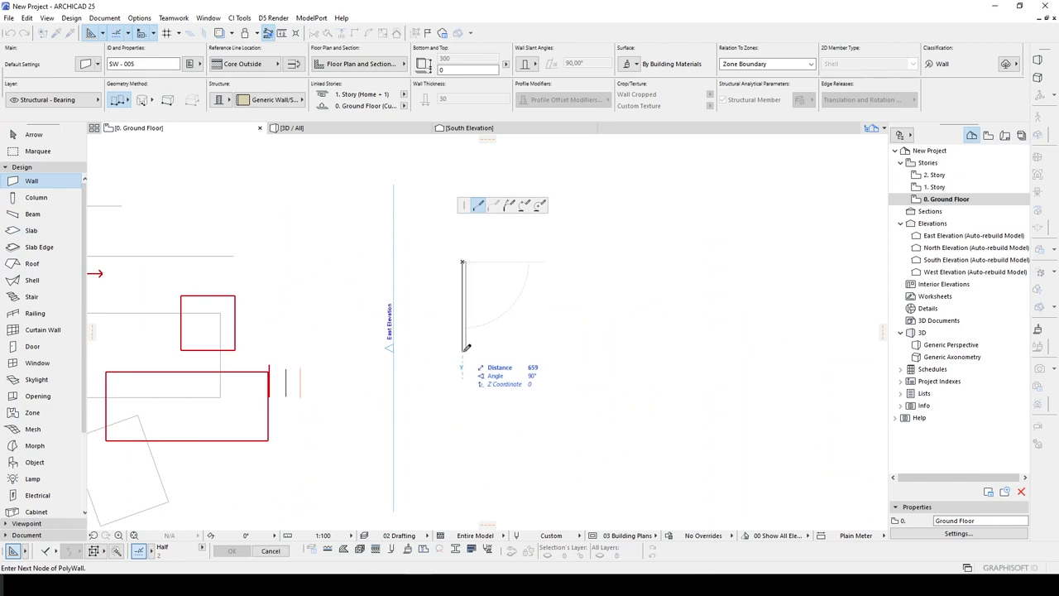
{"action": "left_click", "coordinate": [463, 349]}
{"action": "left_click", "coordinate": [566, 349]}
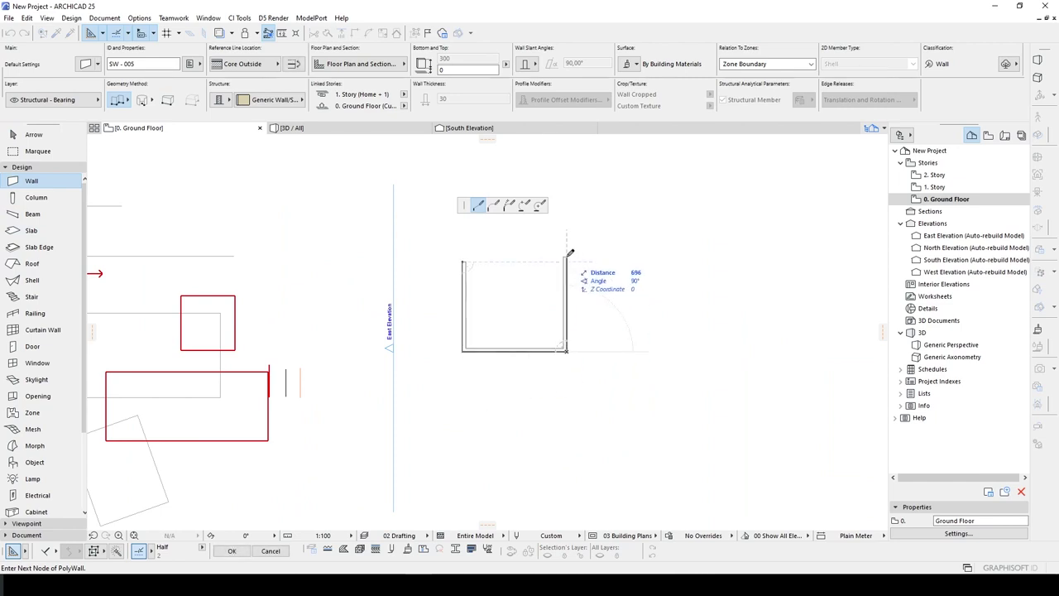
{"action": "left_click", "coordinate": [566, 262]}
{"action": "left_click", "coordinate": [464, 262]}
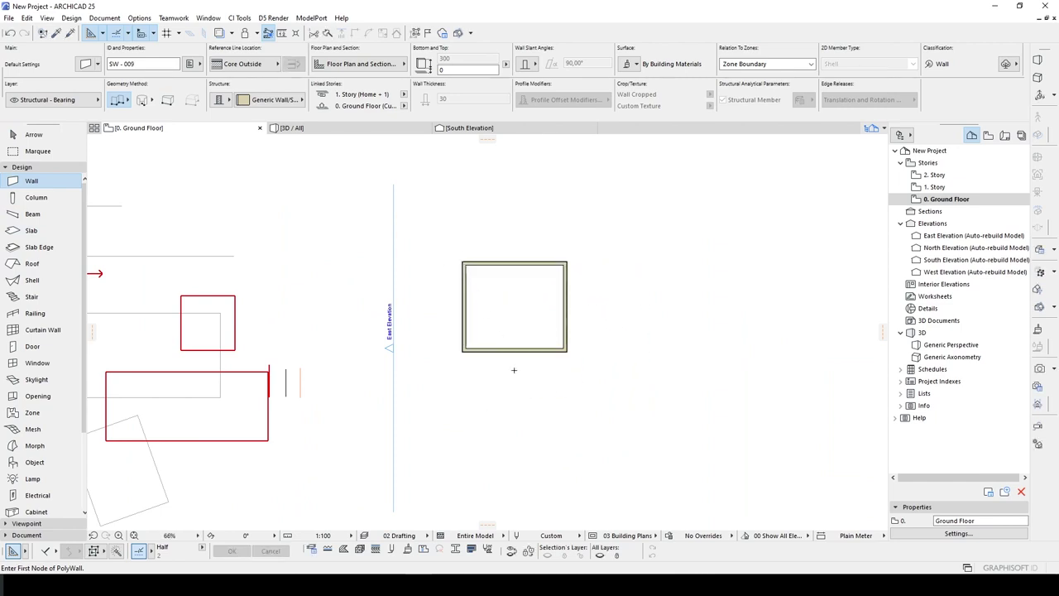
Try placing a Generic zone inside the walled rectangle, and delete it
{"action": "scroll", "coordinate": [513, 369], "scroll_direction": "up", "scroll_amount": 1}
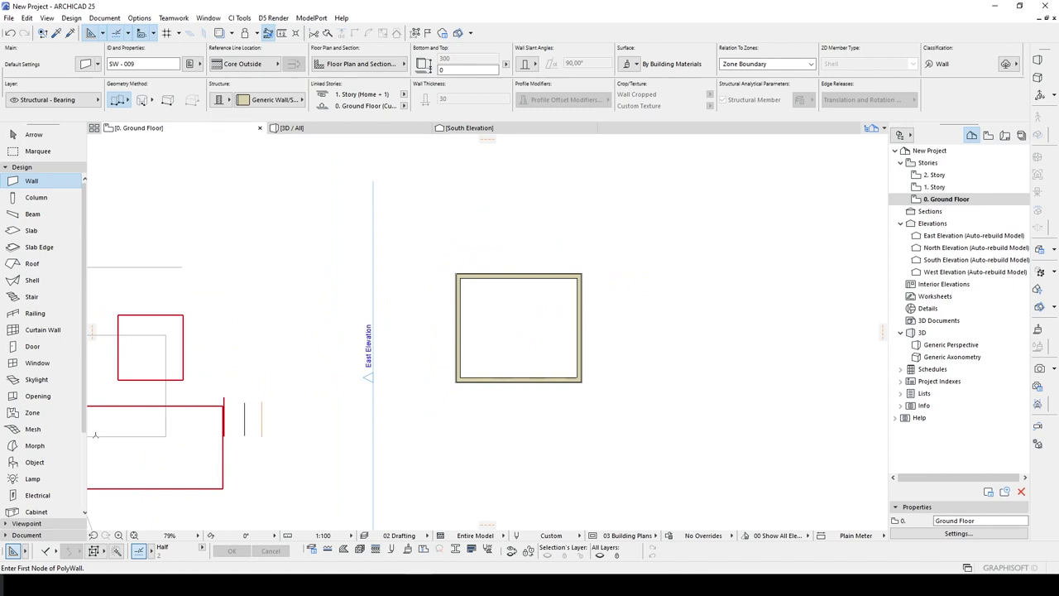
{"action": "left_click", "coordinate": [33, 412]}
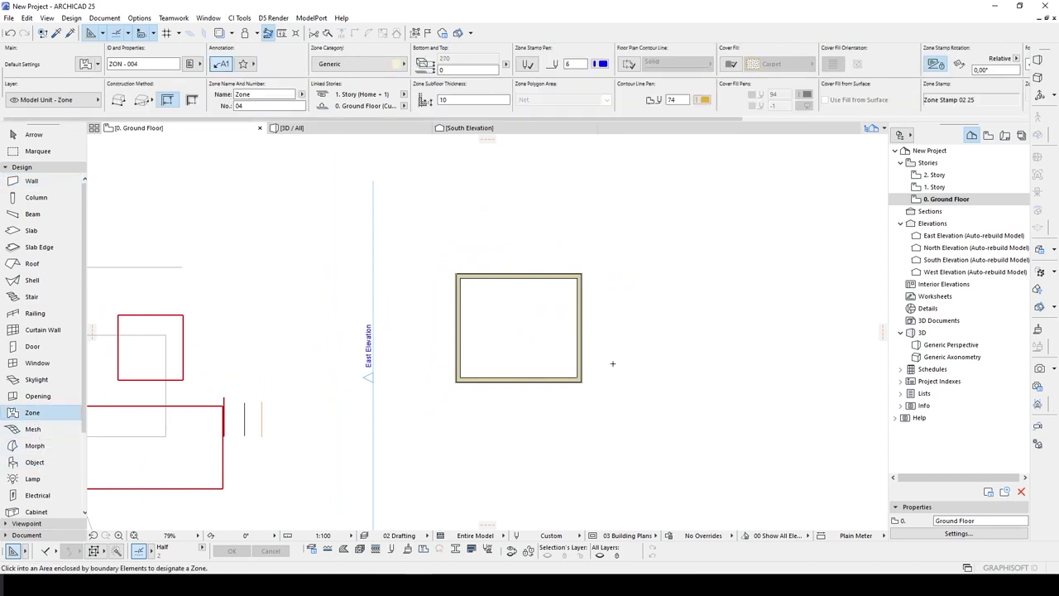
{"action": "left_click", "coordinate": [494, 321]}
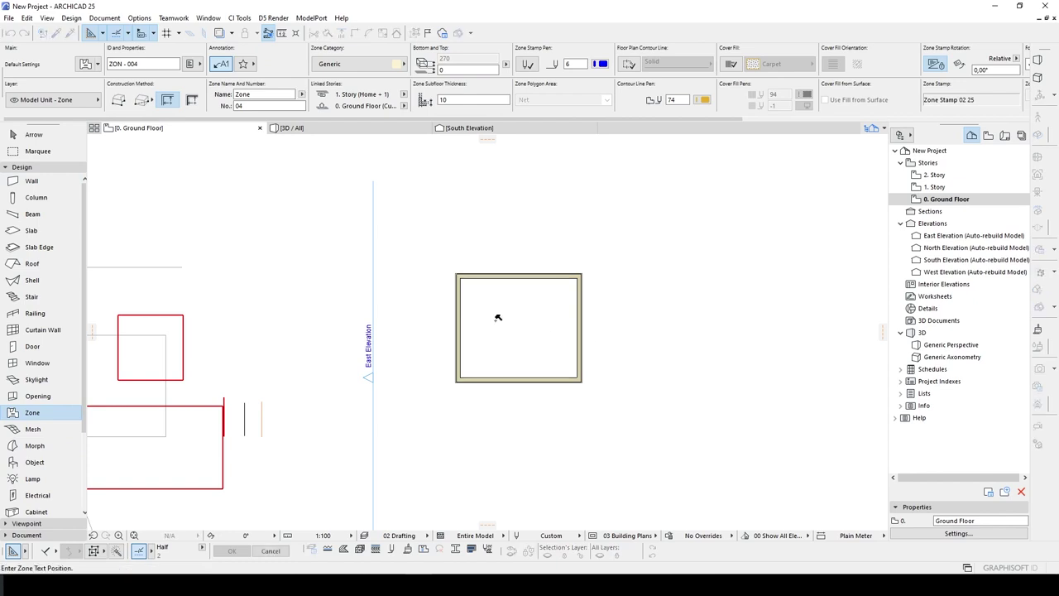
{"action": "left_click", "coordinate": [495, 320]}
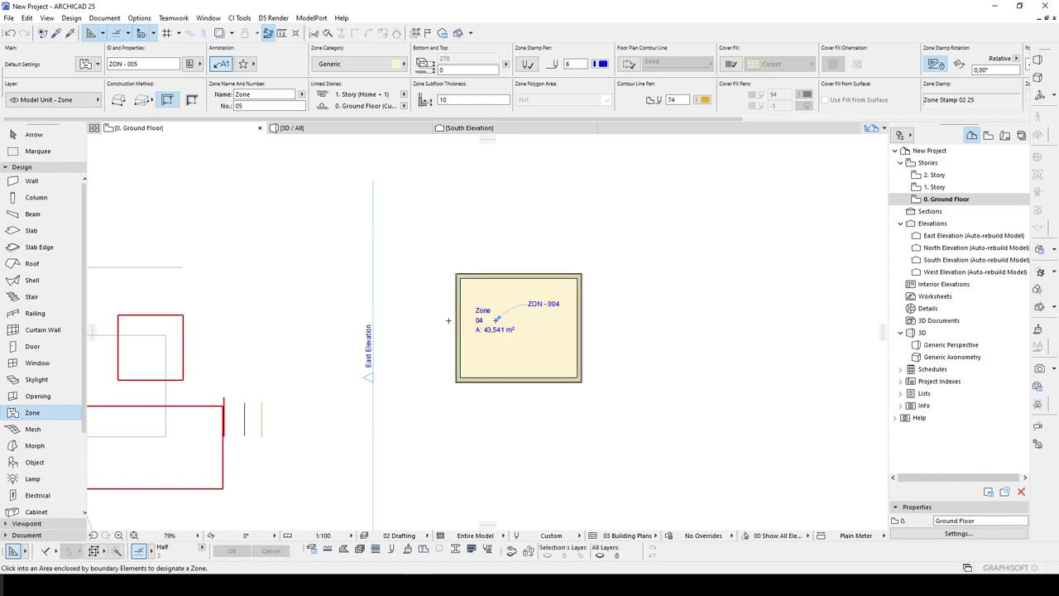
{"action": "left_click", "coordinate": [495, 314], "text": "shift"}
{"action": "key", "text": "Delete"}
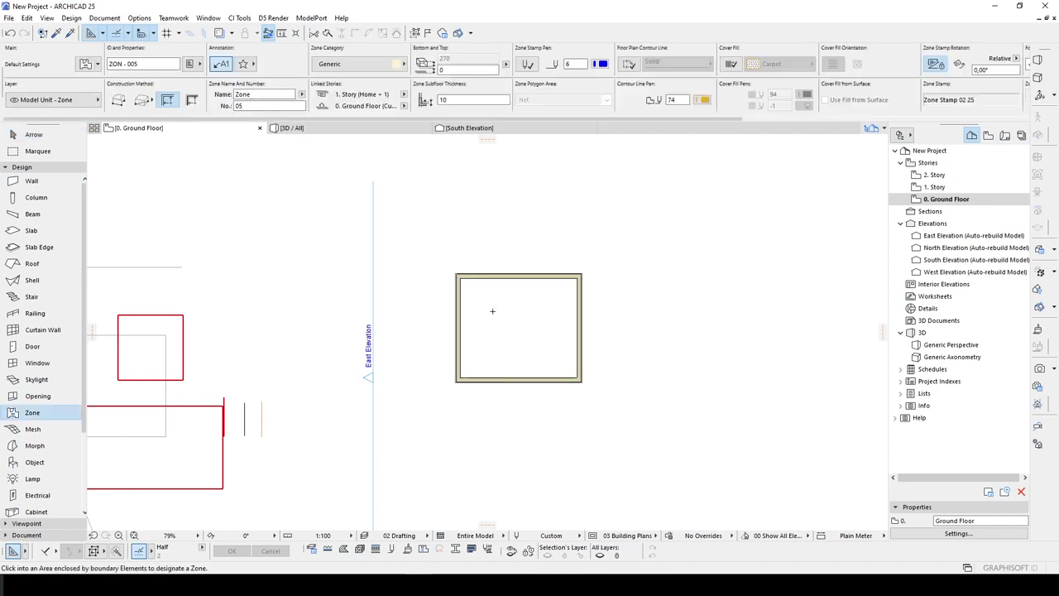
Place a Generic zone with its stamp inside the walled rectangle and leave the Zone tool
{"action": "left_click", "coordinate": [497, 319]}
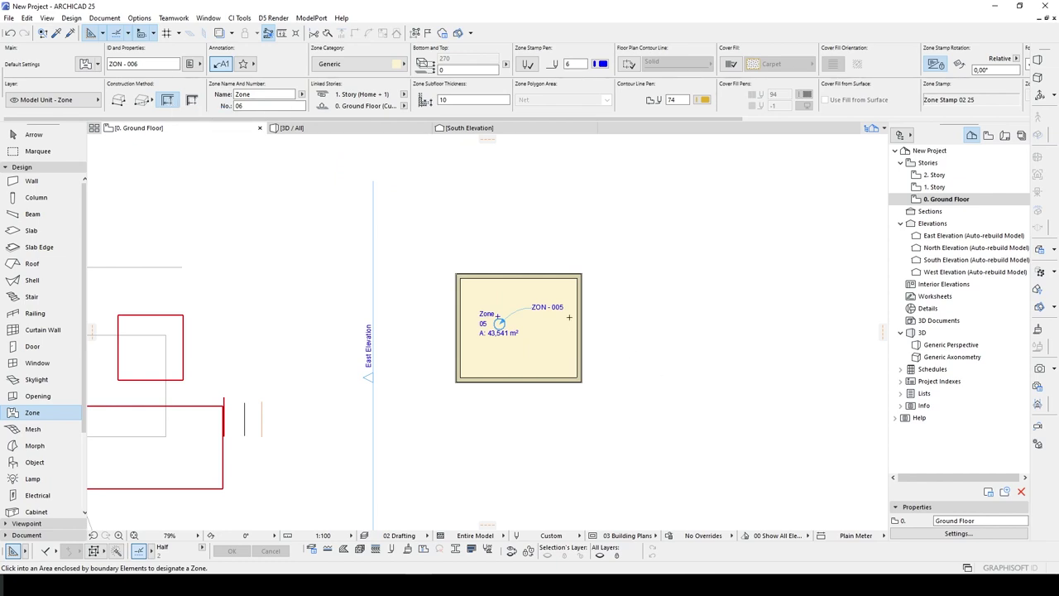
{"action": "scroll", "coordinate": [569, 317], "scroll_direction": "up", "scroll_amount": 3}
{"action": "key", "text": "Escape"}
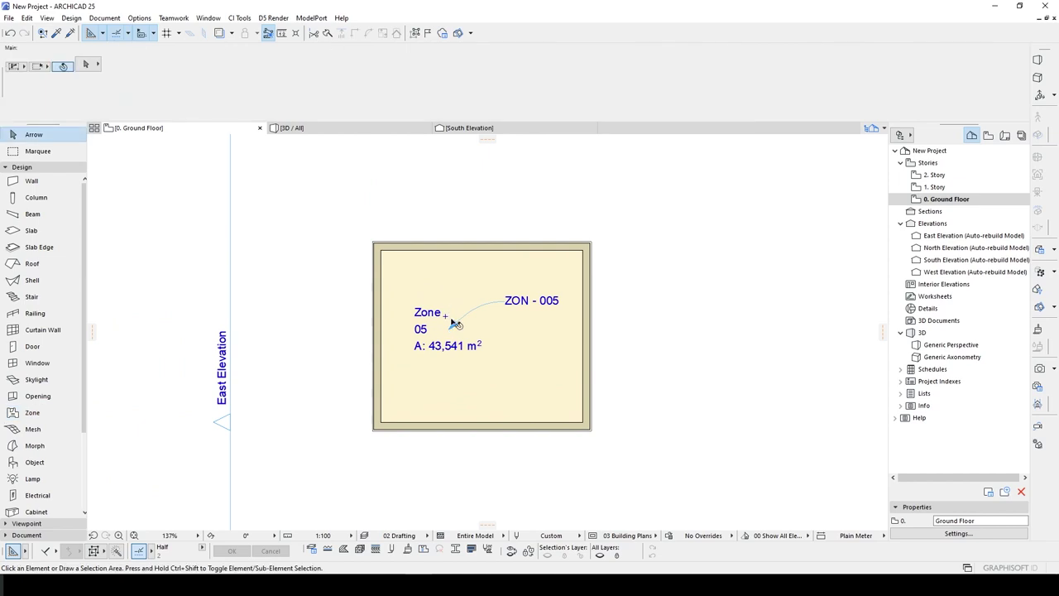
Delete the zone inside the walled rectangle and draw a vertical line across it, extending past the north and south walls
{"action": "left_click", "coordinate": [469, 287]}
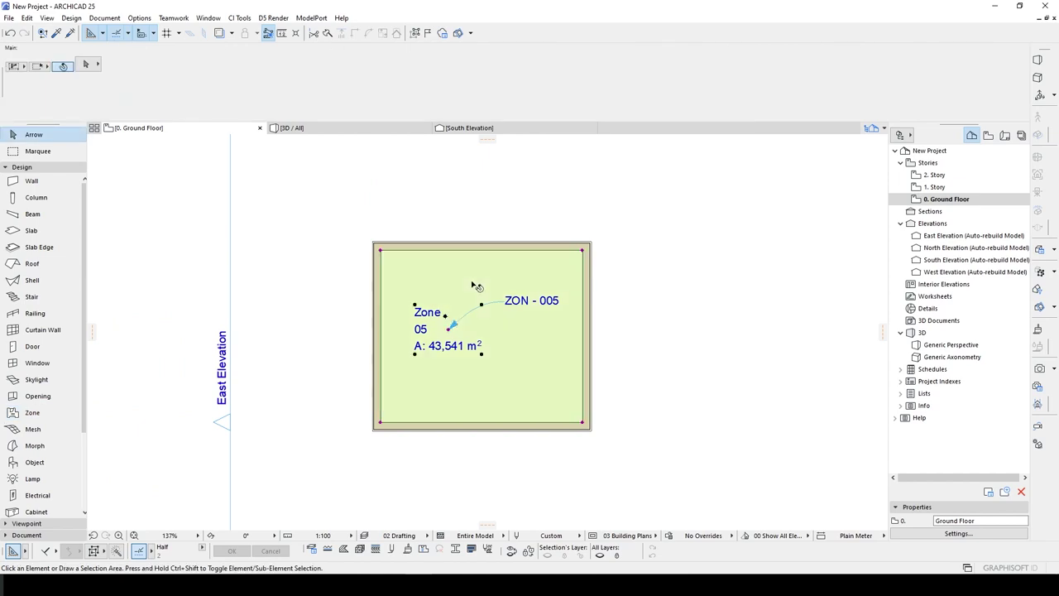
{"action": "key", "text": "Delete"}
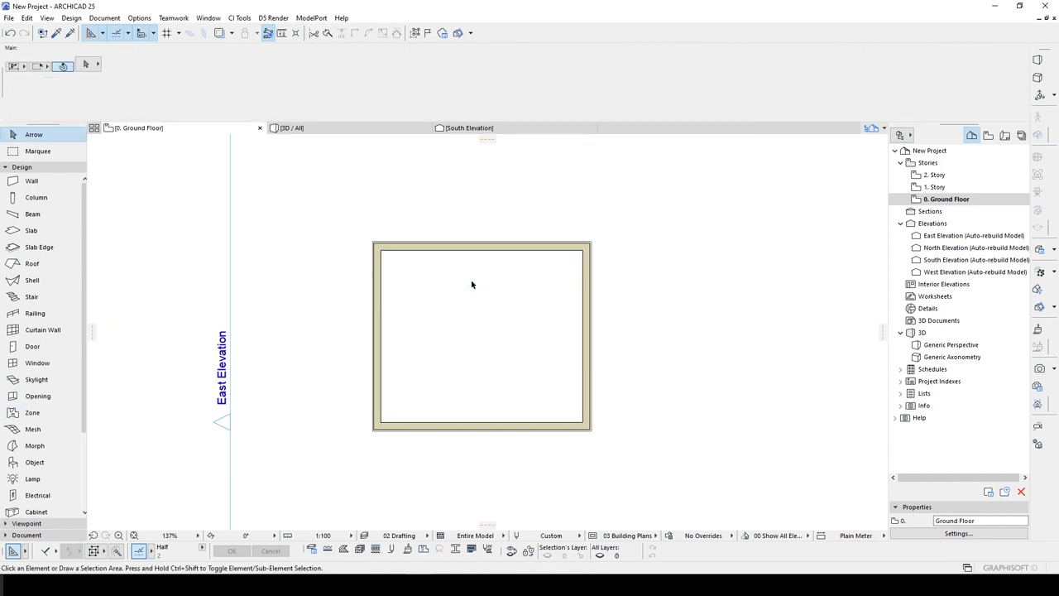
{"action": "key", "text": "l"}
{"action": "left_click", "coordinate": [502, 225]}
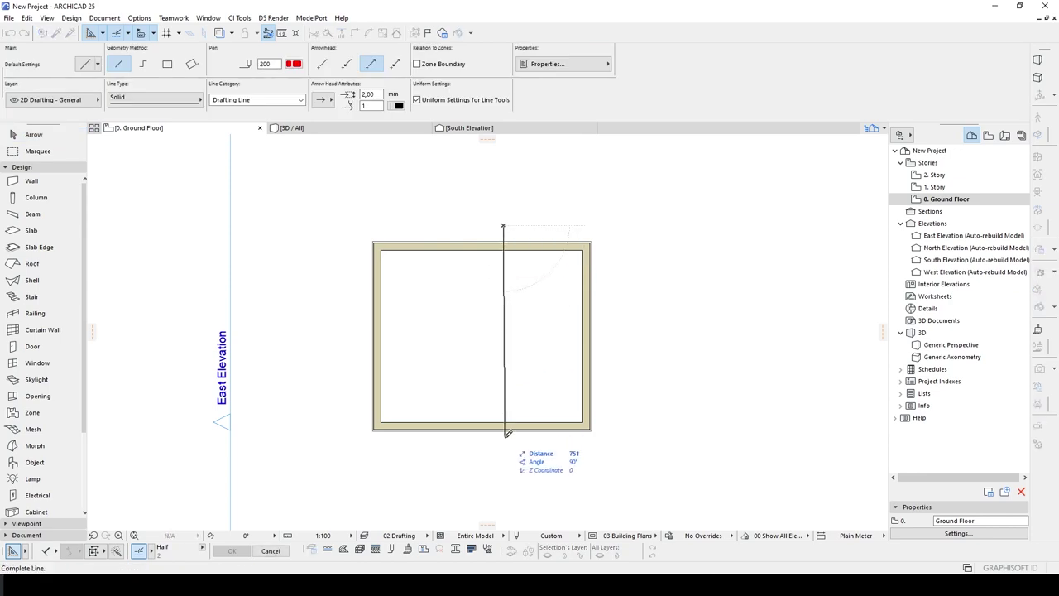
{"action": "left_click", "coordinate": [503, 445]}
{"action": "key", "text": "Escape"}
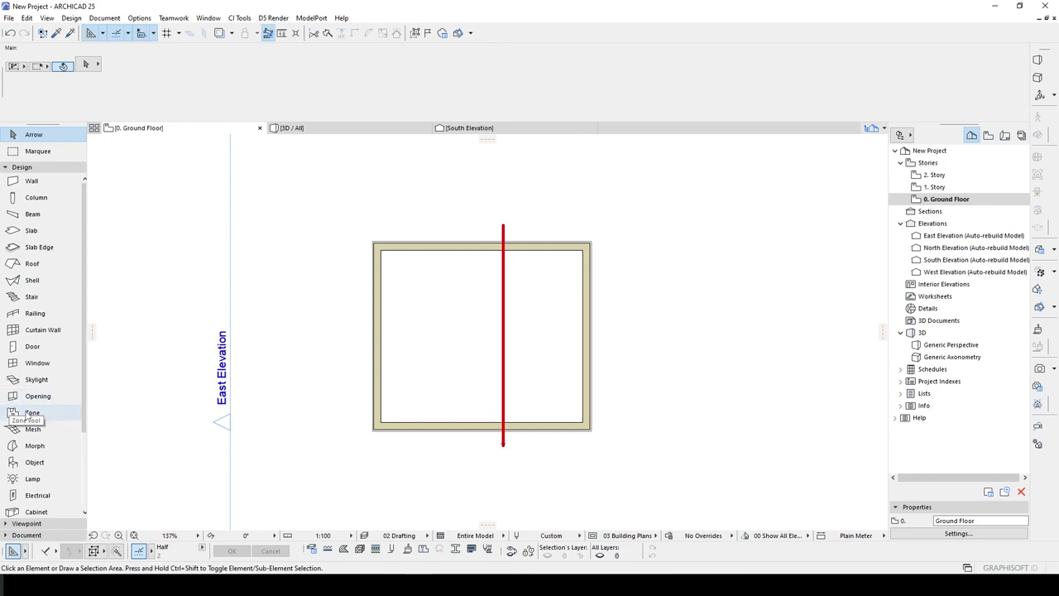
Try placing a Generic zone west of the vertical line inside the walled rectangle, and delete it
{"action": "left_click", "coordinate": [33, 412]}
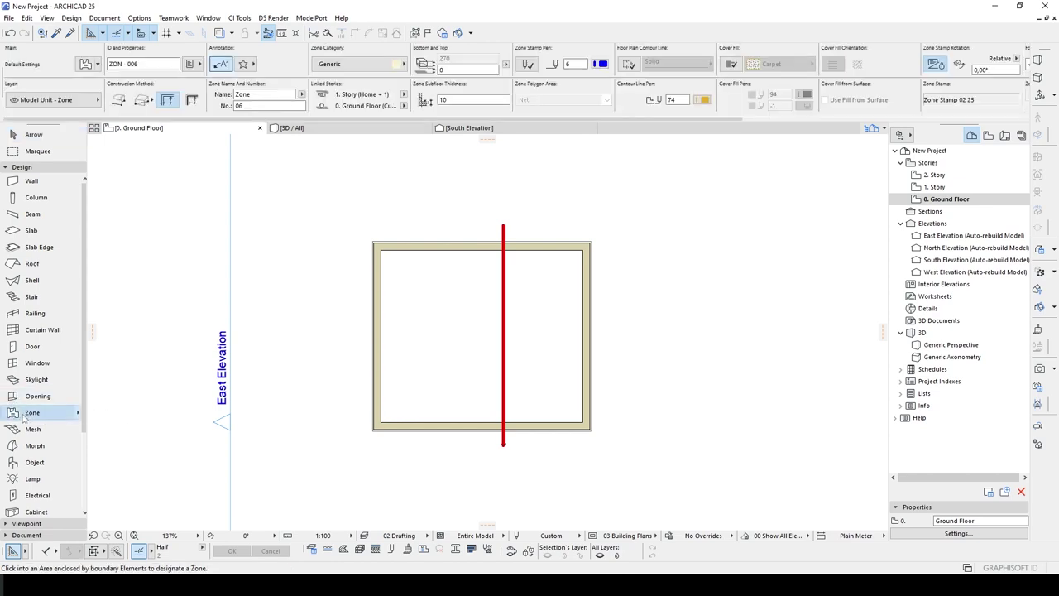
{"action": "left_click", "coordinate": [416, 329]}
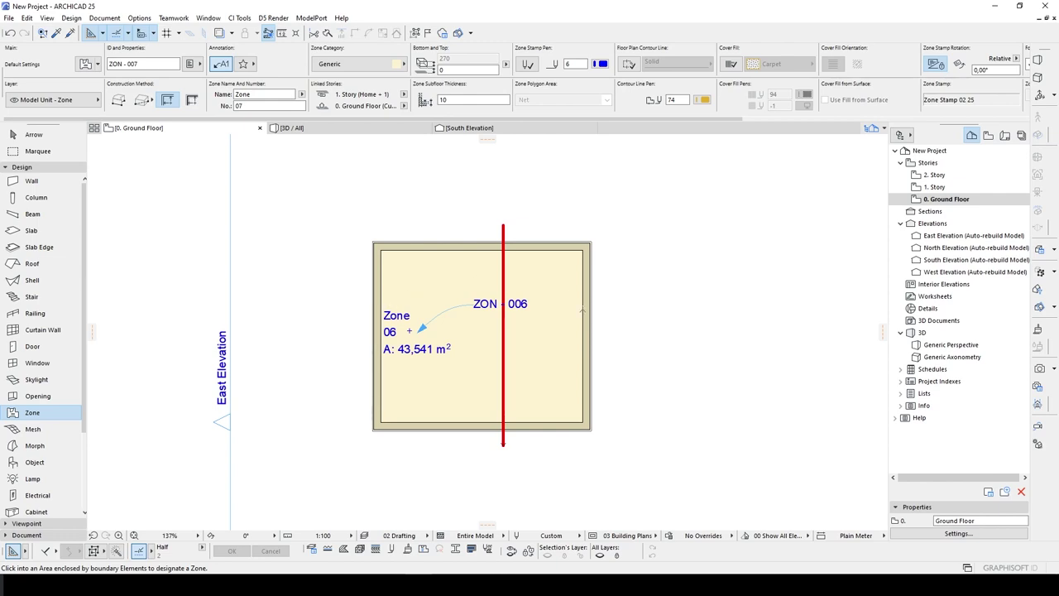
{"action": "key", "text": "Escape"}
{"action": "left_click", "coordinate": [546, 285]}
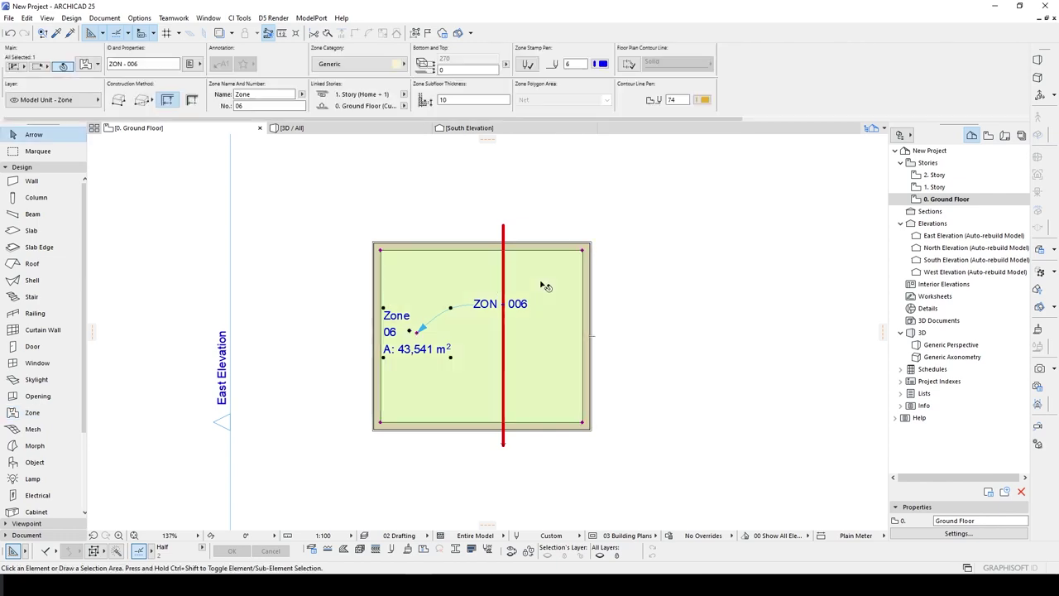
{"action": "key", "text": "Delete"}
Turn on Zone Boundary for the vertical line and place a Generic zone with its stamp on each side of it
{"action": "left_click", "coordinate": [503, 274]}
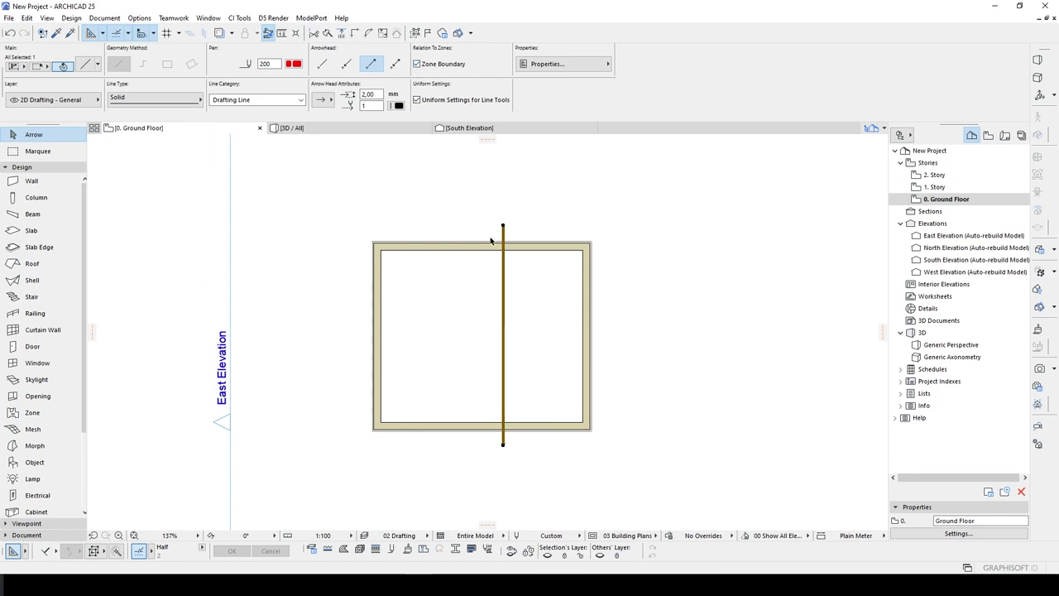
{"action": "left_click", "coordinate": [557, 234]}
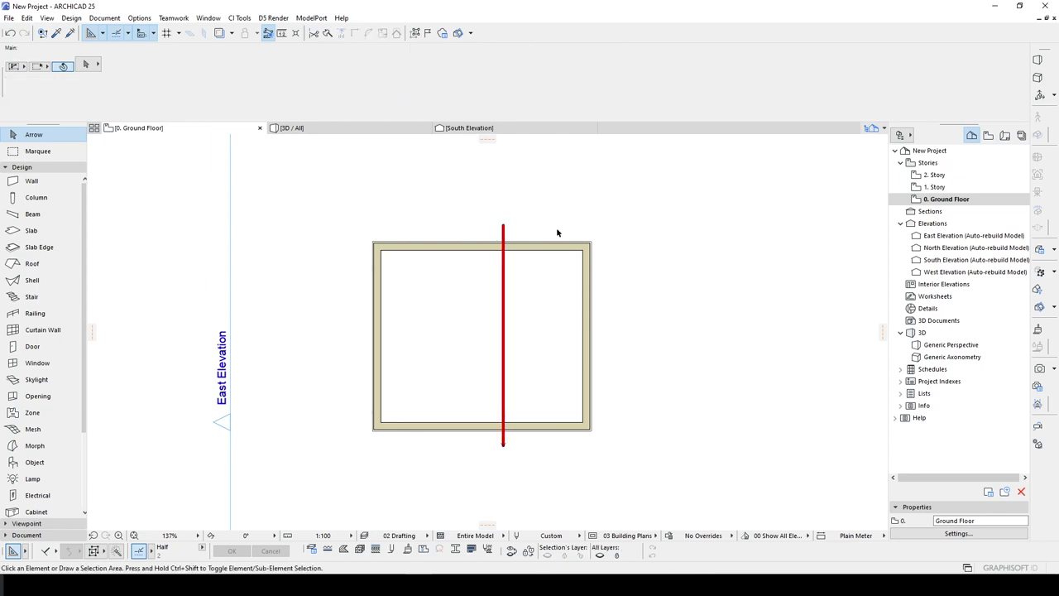
{"action": "left_click", "coordinate": [32, 412]}
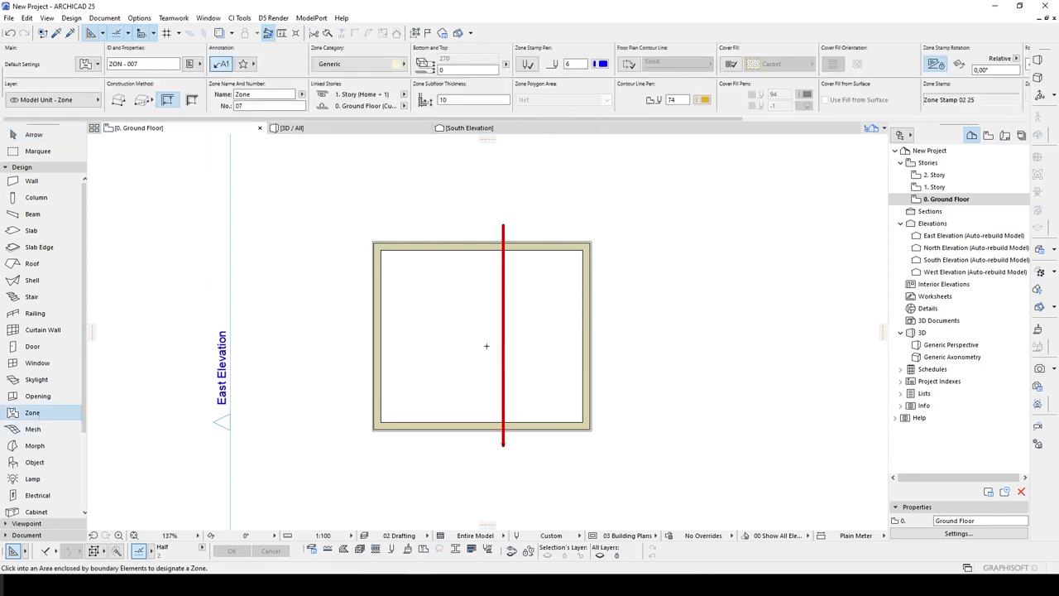
{"action": "left_click", "coordinate": [435, 329]}
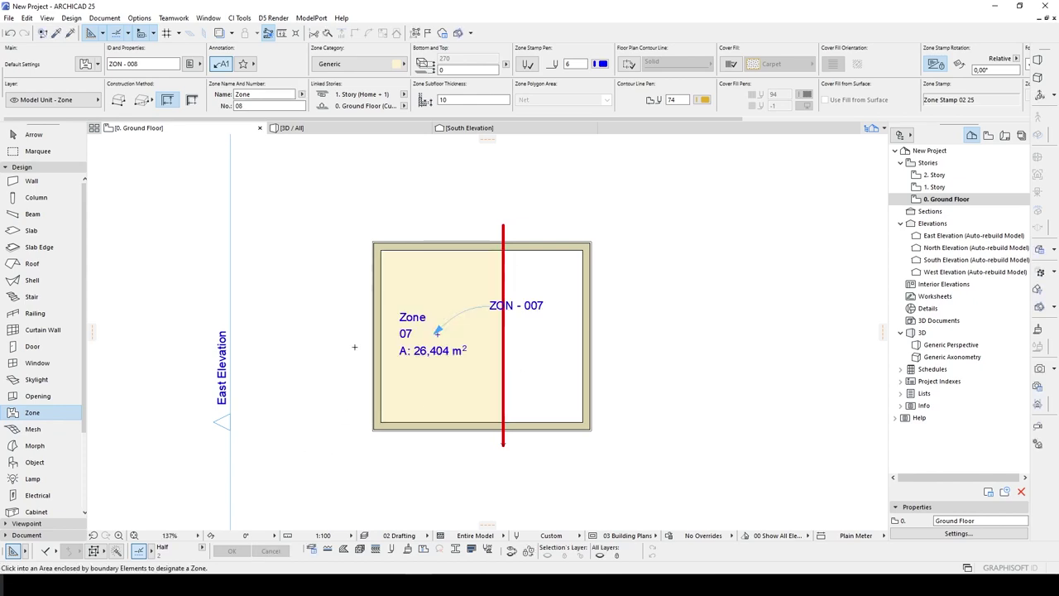
{"action": "left_click", "coordinate": [539, 339]}
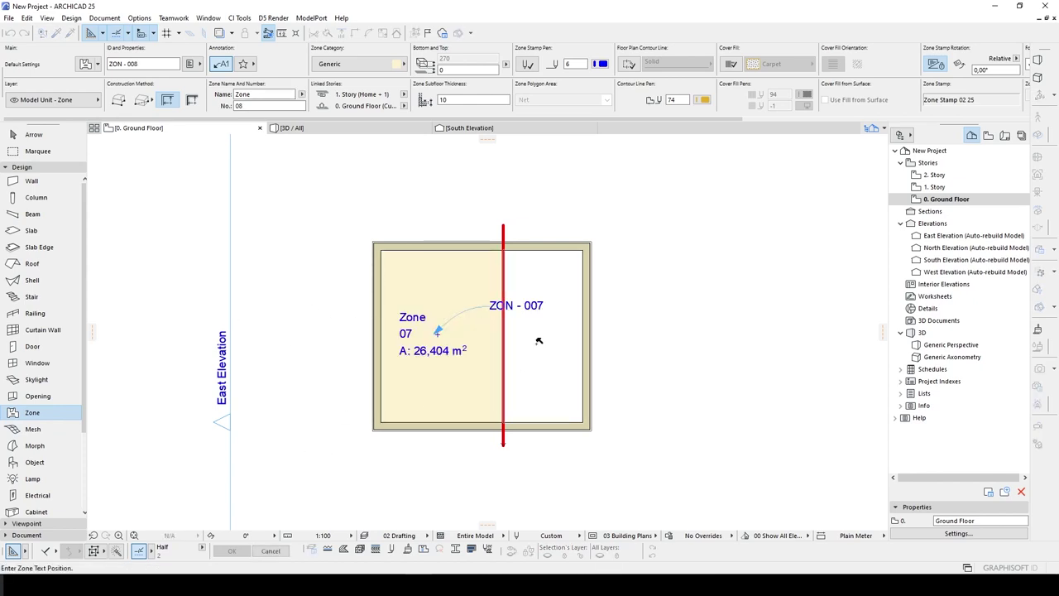
{"action": "key", "text": "Escape"}
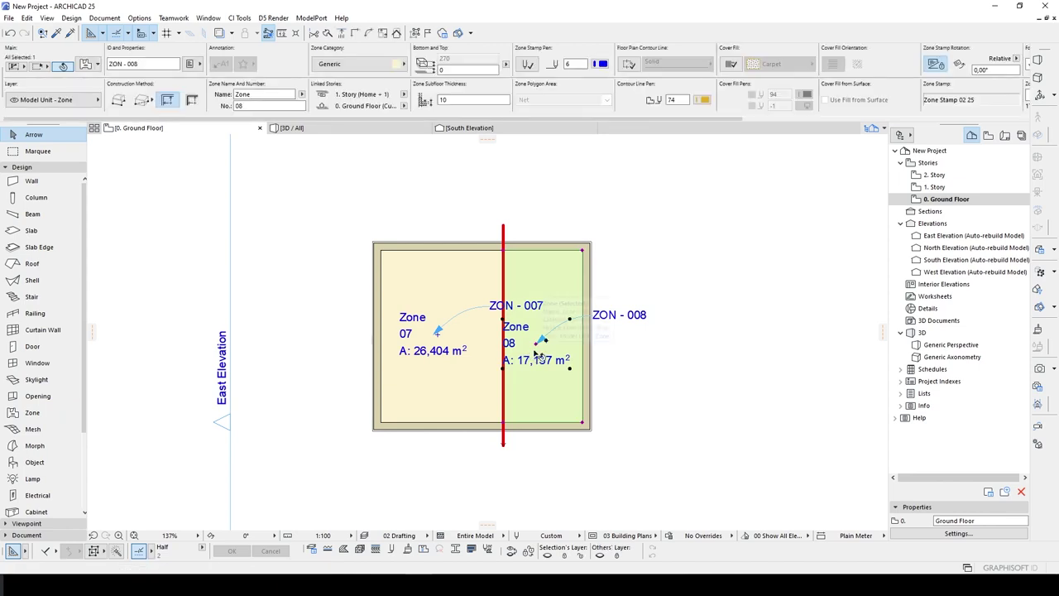
Set the eastern zone's number to KITCHEN and the western zone's number to LIVING ROOM
{"action": "scroll", "coordinate": [577, 337], "scroll_direction": "up", "scroll_amount": 5}
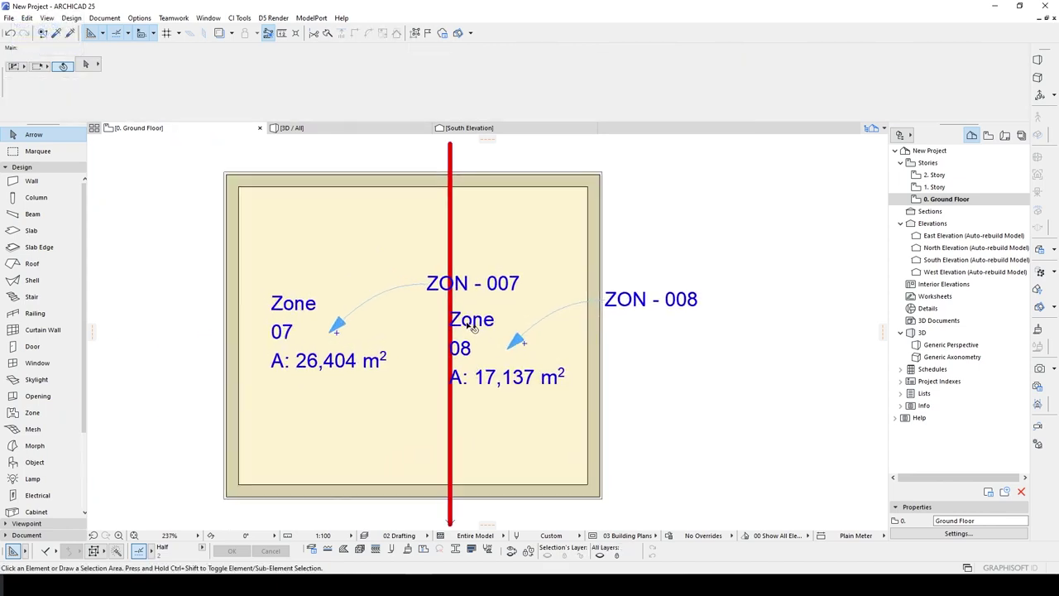
{"action": "left_click", "coordinate": [509, 349]}
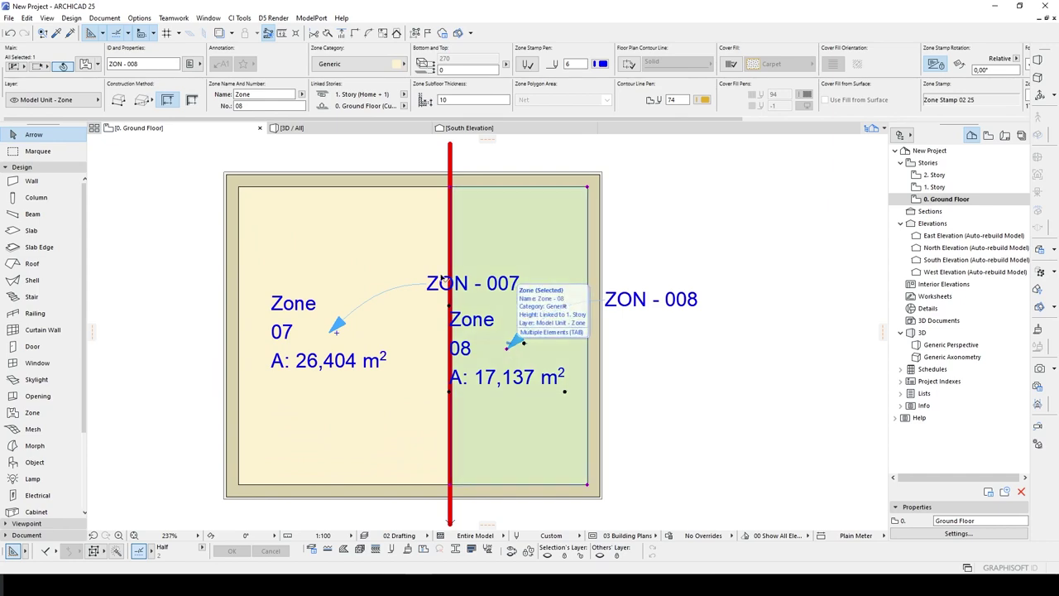
{"action": "double_click", "coordinate": [238, 106]}
{"action": "key", "text": "BackSpace"}
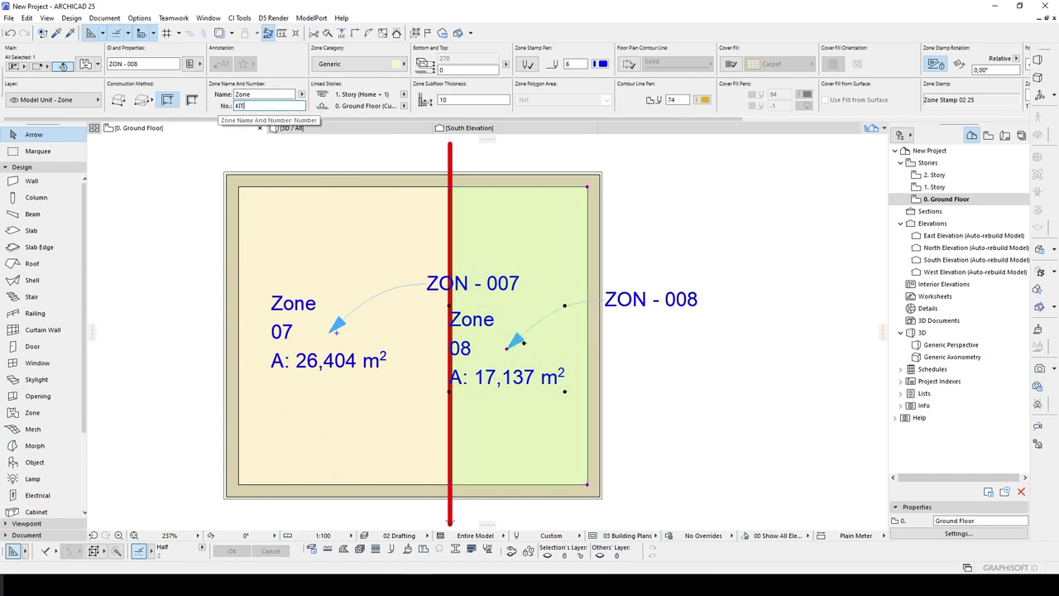
{"action": "type", "text": "KITCHEN"}
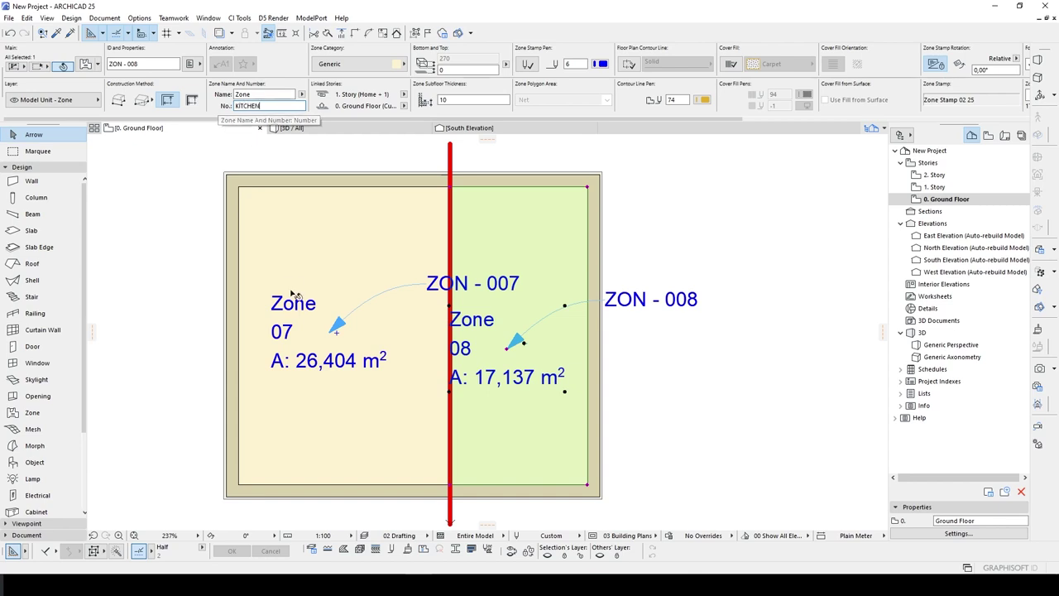
{"action": "left_click", "coordinate": [293, 333]}
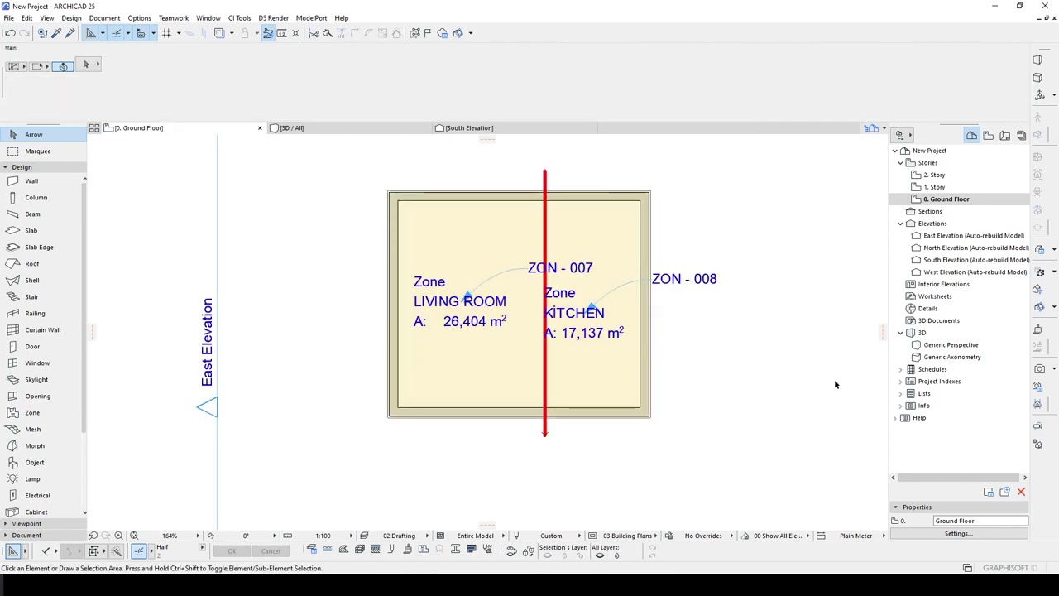
Delete the vertical dividing line and turn on a Solid floor plan contour line for both zones
{"action": "scroll", "coordinate": [833, 383], "scroll_direction": "down", "scroll_amount": 3}
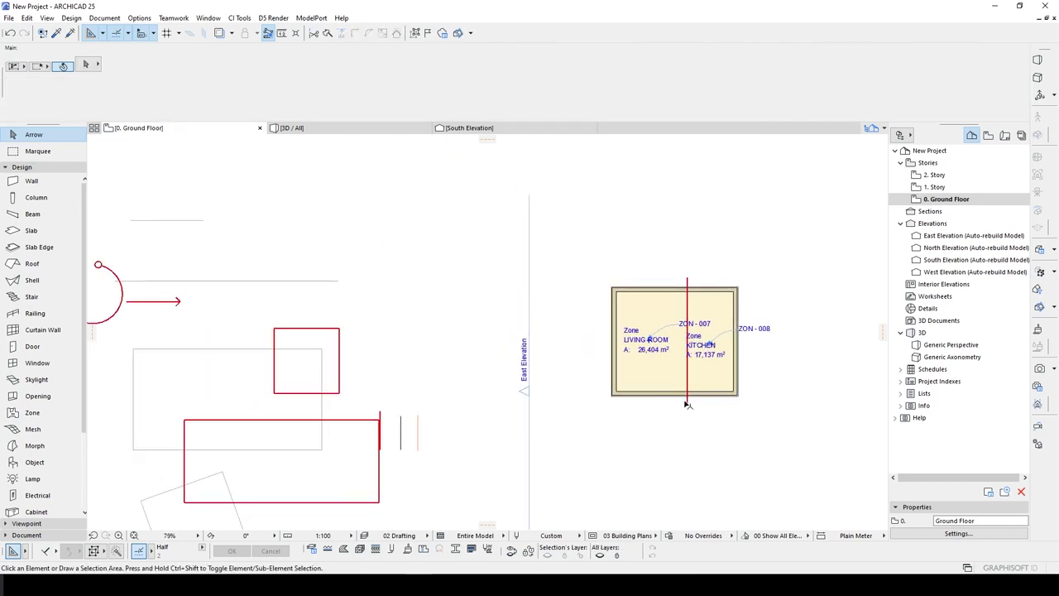
{"action": "left_click", "coordinate": [686, 404]}
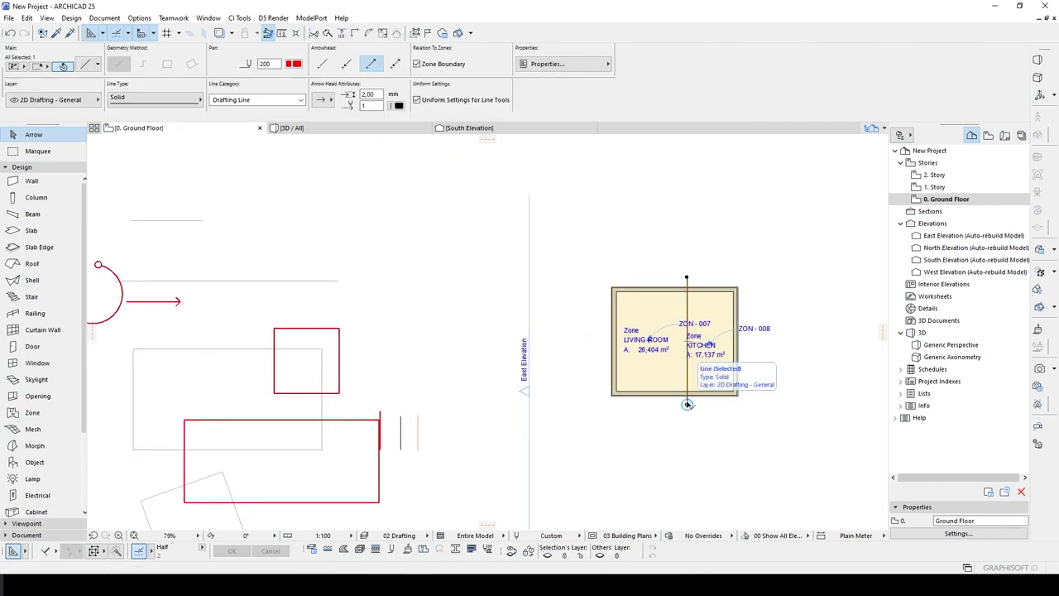
{"action": "key", "text": "Escape"}
{"action": "scroll", "coordinate": [686, 404], "scroll_direction": "up", "scroll_amount": 5}
{"action": "left_click", "coordinate": [751, 200]}
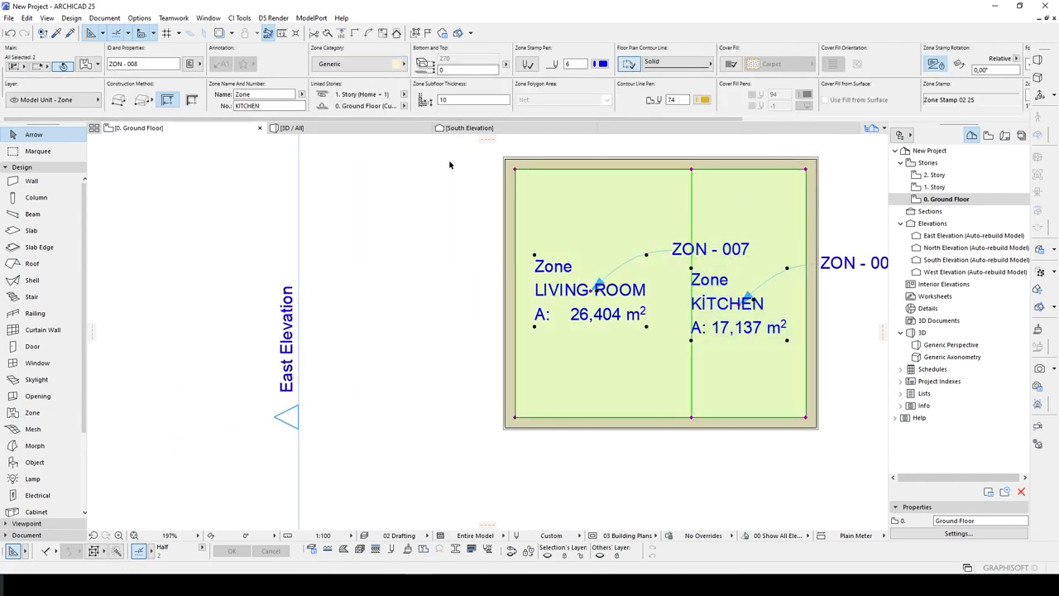
{"action": "left_click", "coordinate": [424, 175]}
Activate the Line tool and examine its available layers and line categories
{"action": "scroll", "coordinate": [666, 236], "scroll_direction": "down", "scroll_amount": 5}
{"action": "scroll", "coordinate": [661, 285], "scroll_direction": "down", "scroll_amount": 3}
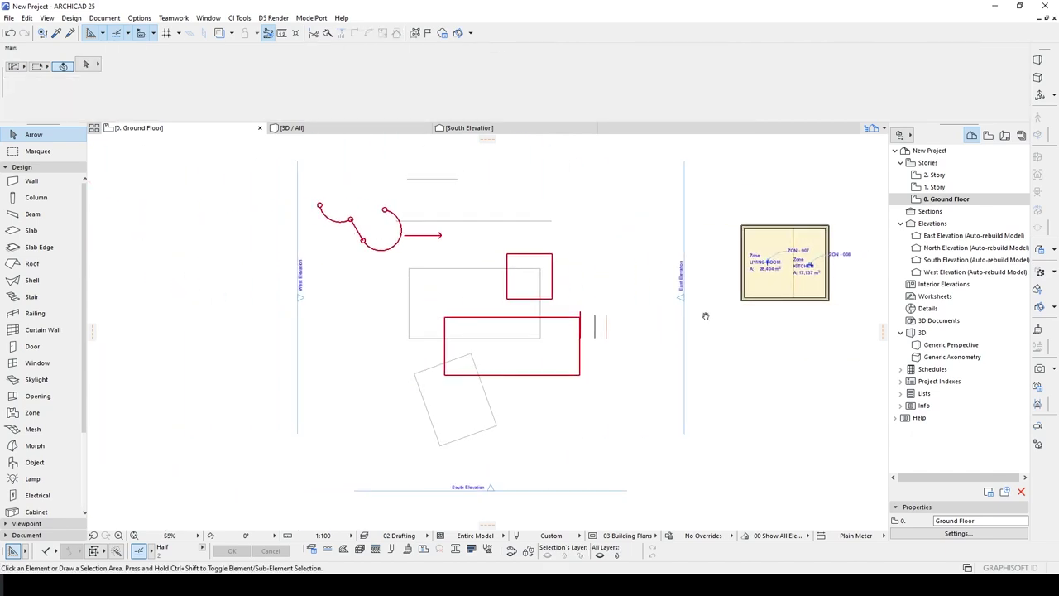
{"action": "scroll", "coordinate": [636, 315], "scroll_direction": "up", "scroll_amount": 3}
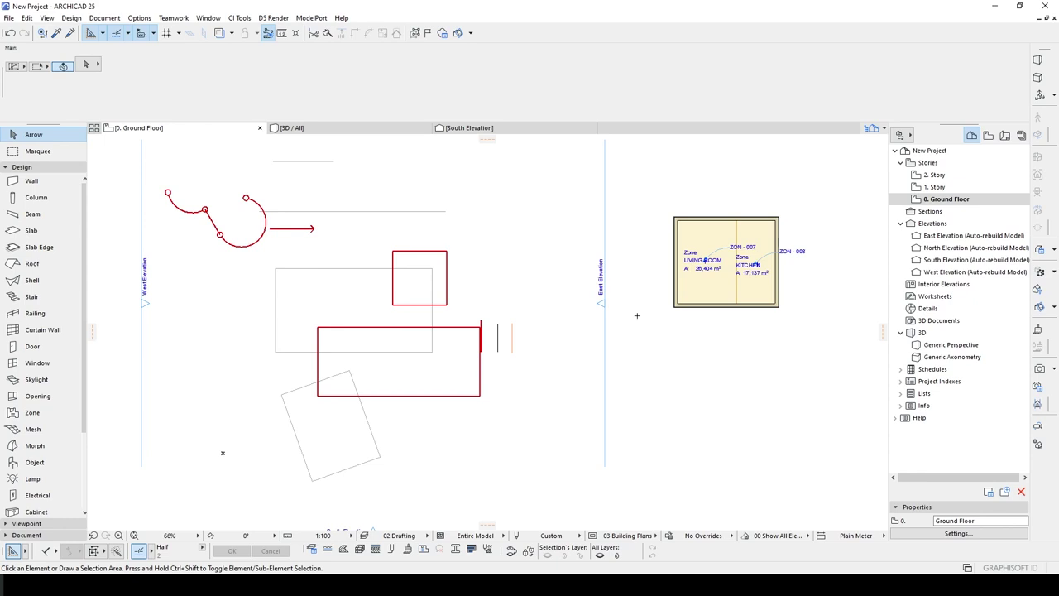
{"action": "key", "text": "l"}
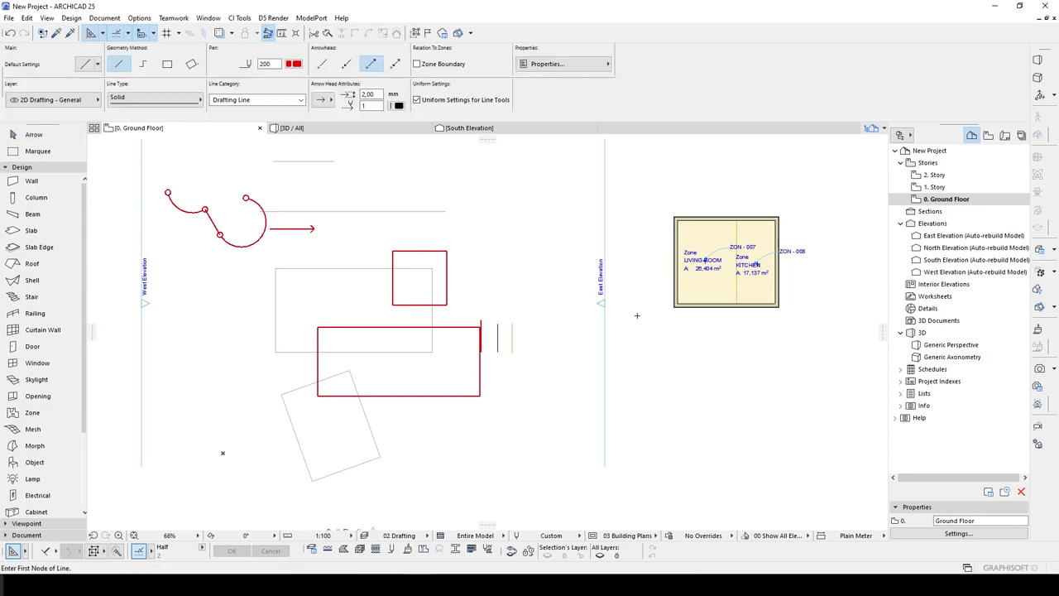
{"action": "left_click", "coordinate": [75, 105]}
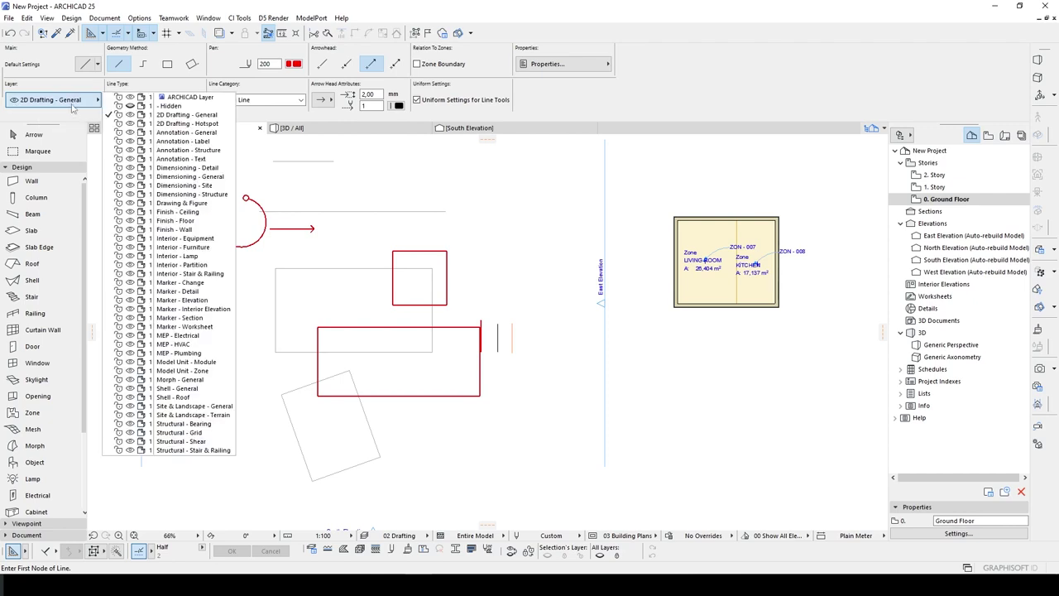
{"action": "left_click", "coordinate": [62, 105]}
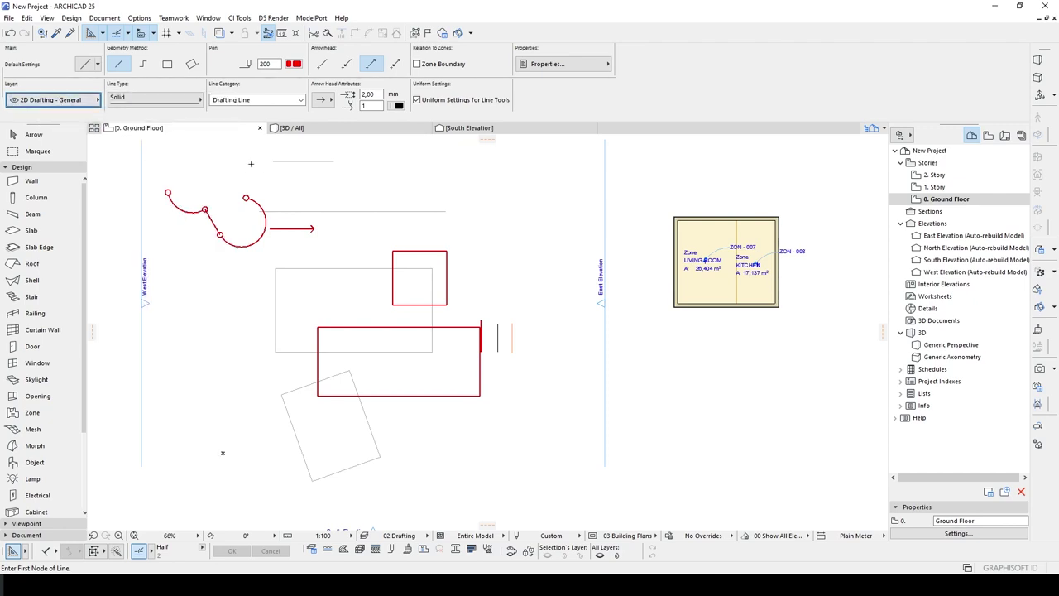
{"action": "left_click", "coordinate": [238, 101]}
{"action": "left_click", "coordinate": [240, 101]}
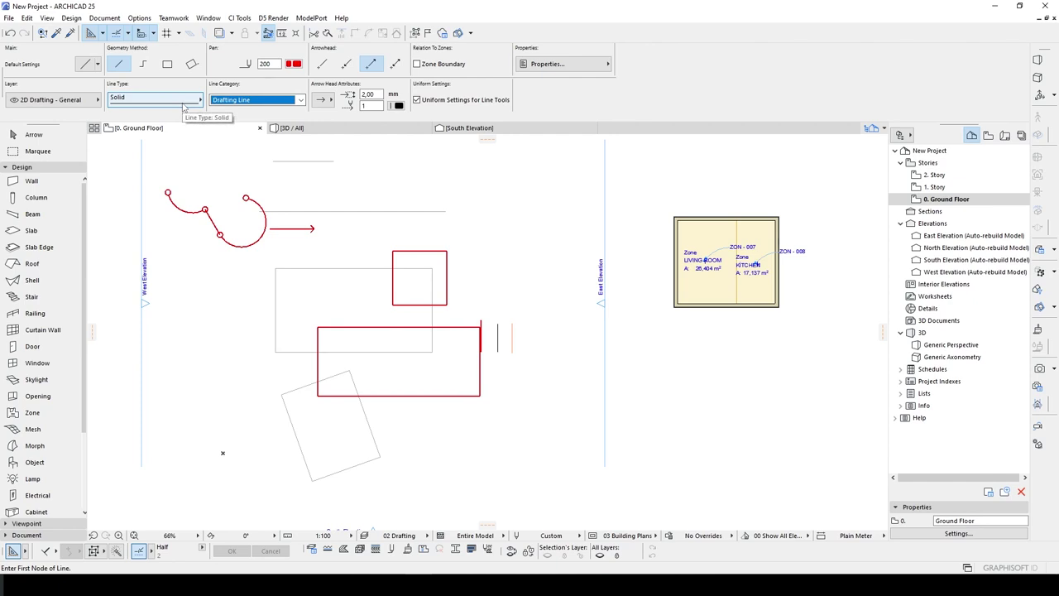
Set the line type to Sketch and draw three connected line segments south of the walled rectangle
{"action": "left_click", "coordinate": [181, 105]}
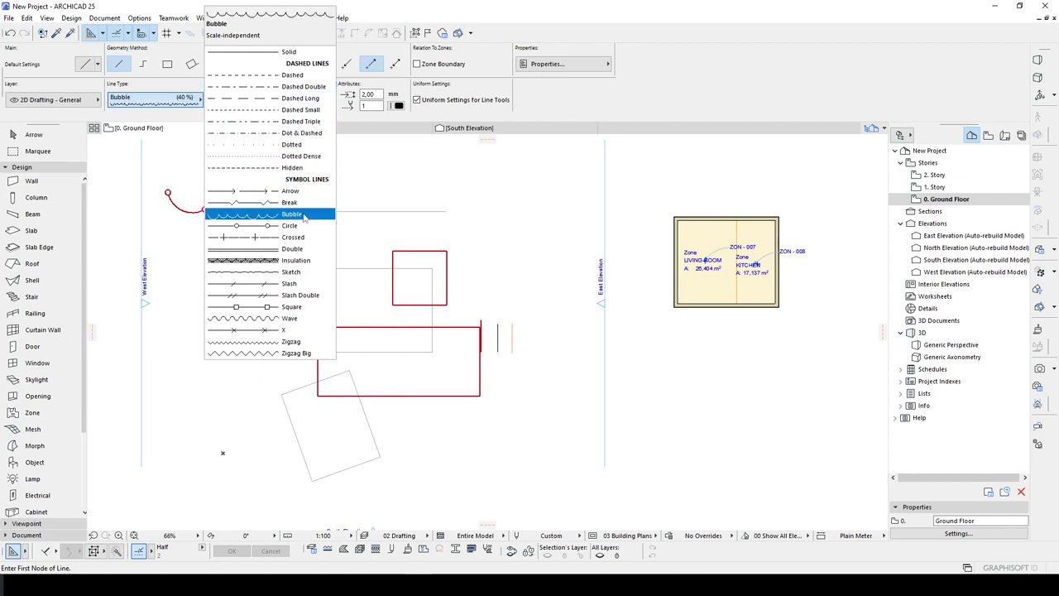
{"action": "left_click", "coordinate": [304, 272]}
{"action": "scroll", "coordinate": [719, 341], "scroll_direction": "up", "scroll_amount": 3}
{"action": "left_click", "coordinate": [567, 385]}
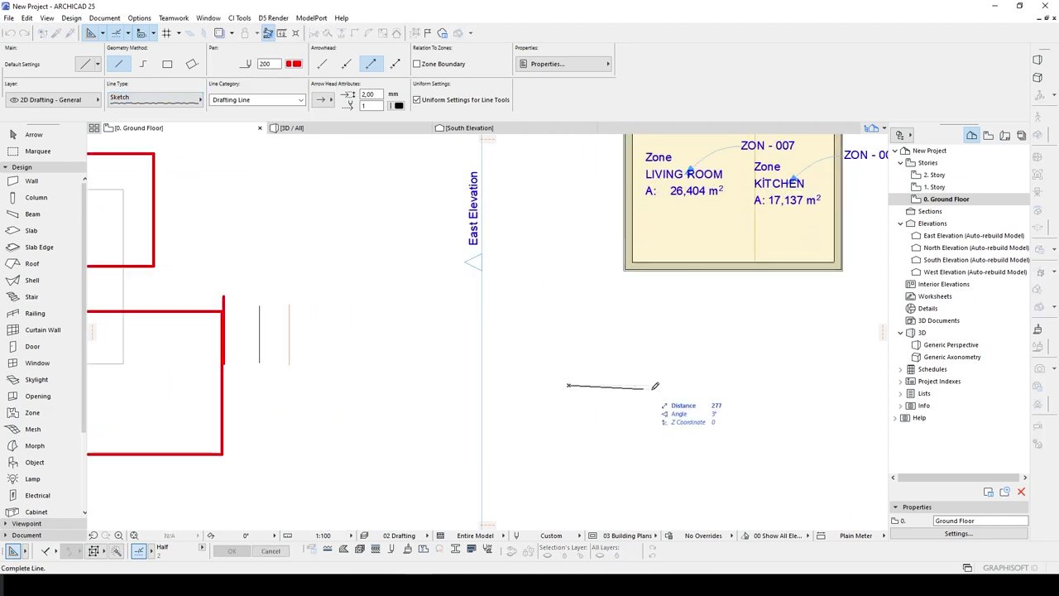
{"action": "left_click", "coordinate": [731, 389]}
{"action": "double_click", "coordinate": [642, 453]}
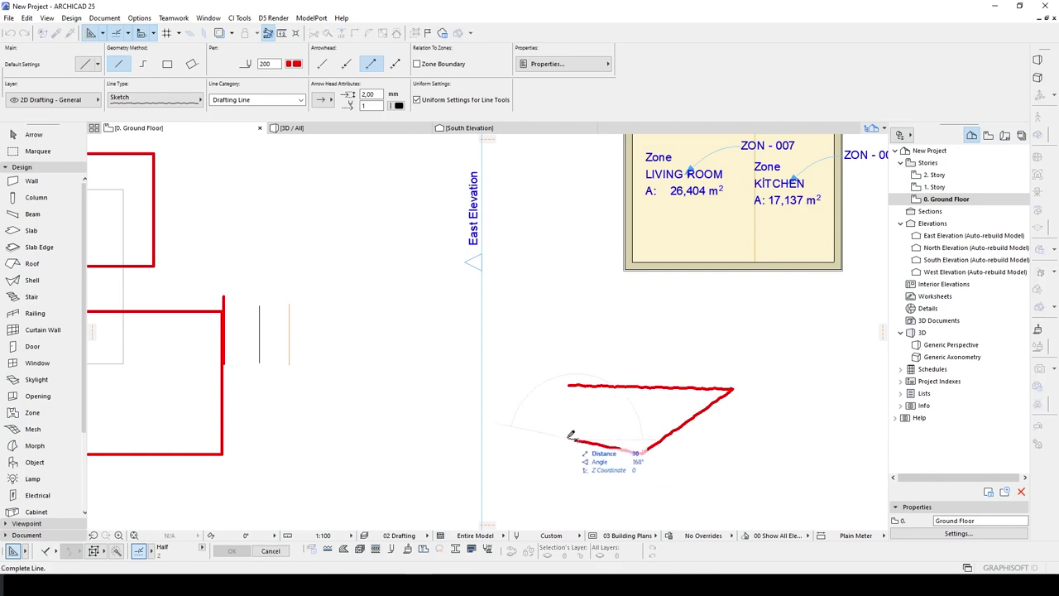
{"action": "key", "text": "Escape"}
Pick up the solid red rectangle's line settings and draw a horizontal line about 583 long east of the sketched segments
{"action": "scroll", "coordinate": [567, 421], "scroll_direction": "down", "scroll_amount": 4}
{"action": "scroll", "coordinate": [527, 409], "scroll_direction": "up", "scroll_amount": 1}
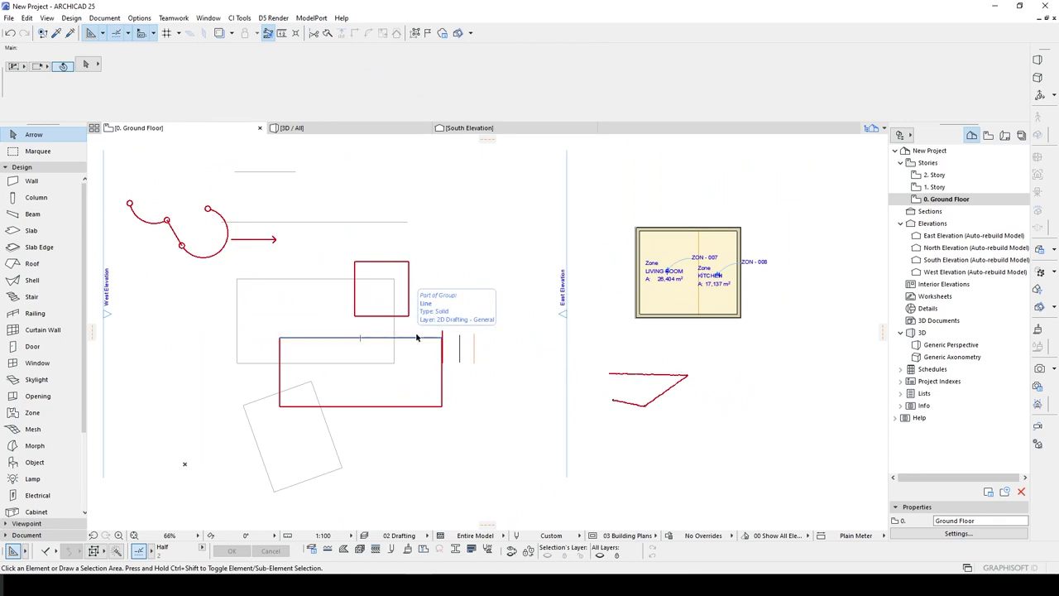
{"action": "left_click", "coordinate": [391, 337], "text": "alt"}
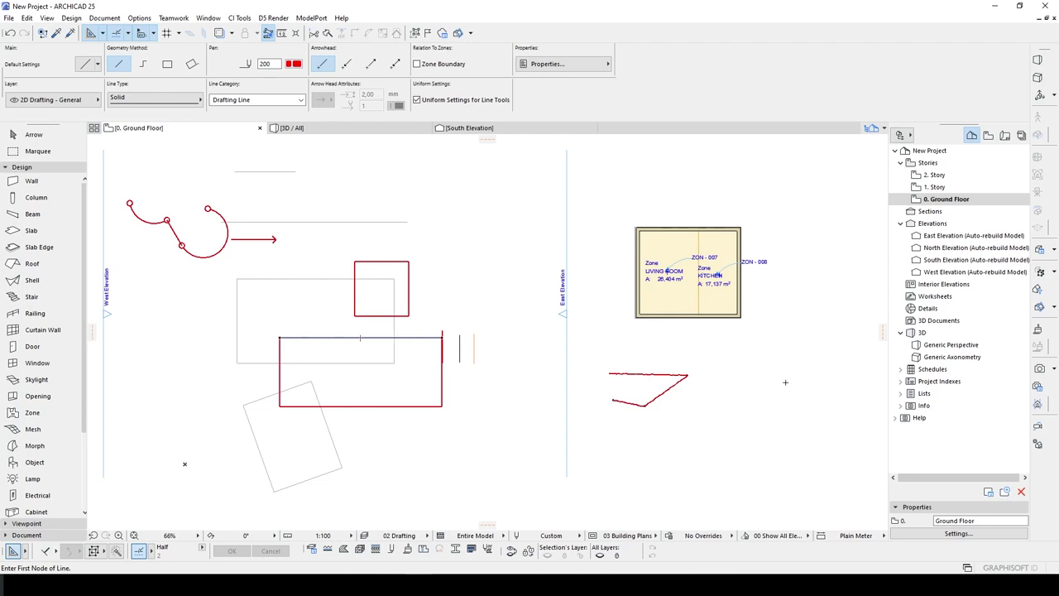
{"action": "middle_click_drag", "start_coordinate": [785, 382], "coordinate": [548, 352]}
{"action": "left_click", "coordinate": [531, 353]}
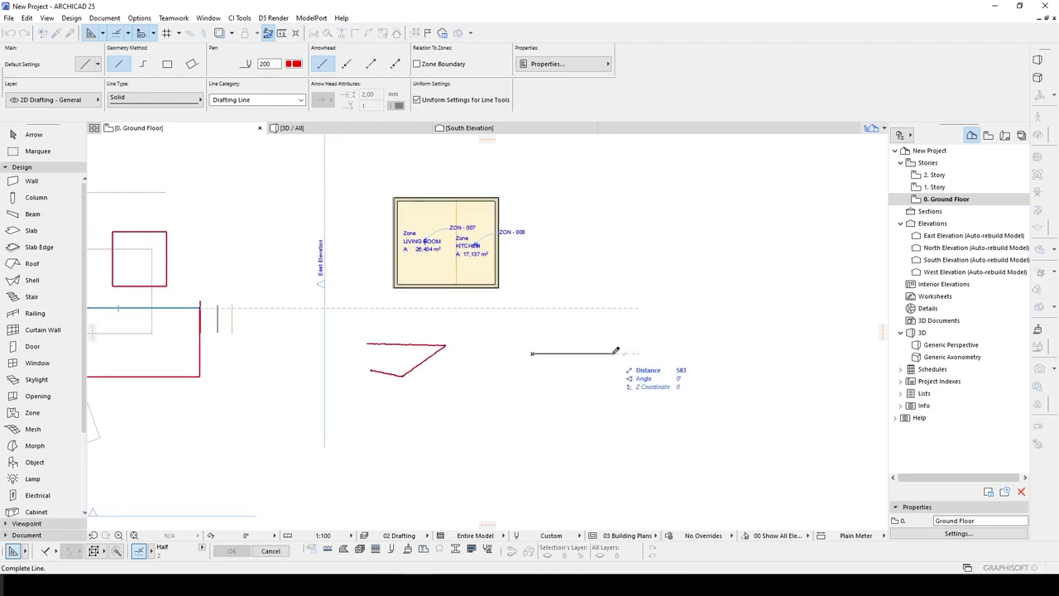
{"action": "left_click", "coordinate": [614, 353]}
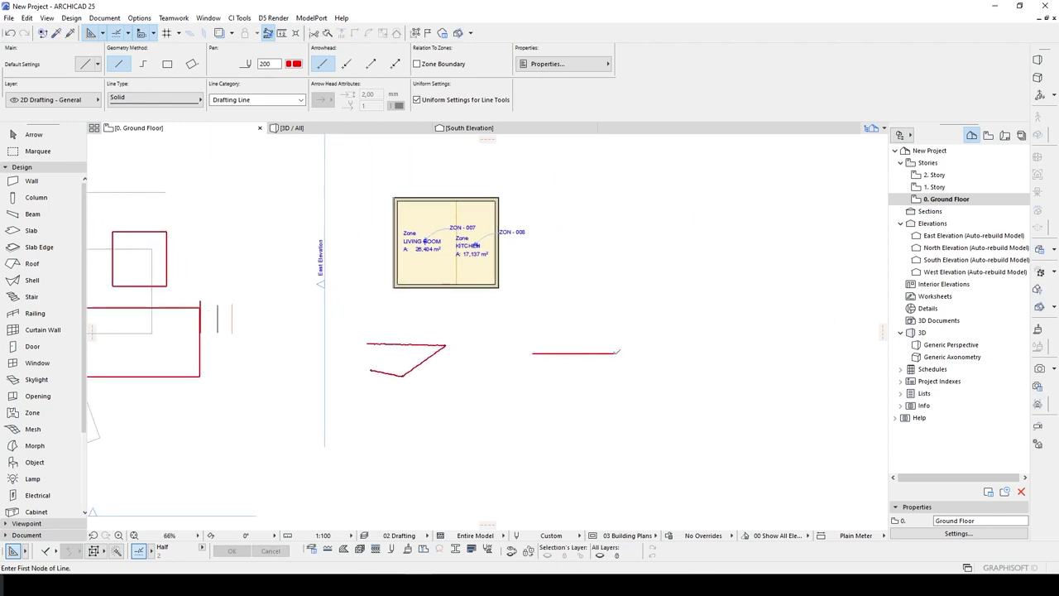
Draw a separate vertical line southeast of the horizontal one and join both lines at a corner with Intersect
{"action": "left_click", "coordinate": [664, 448]}
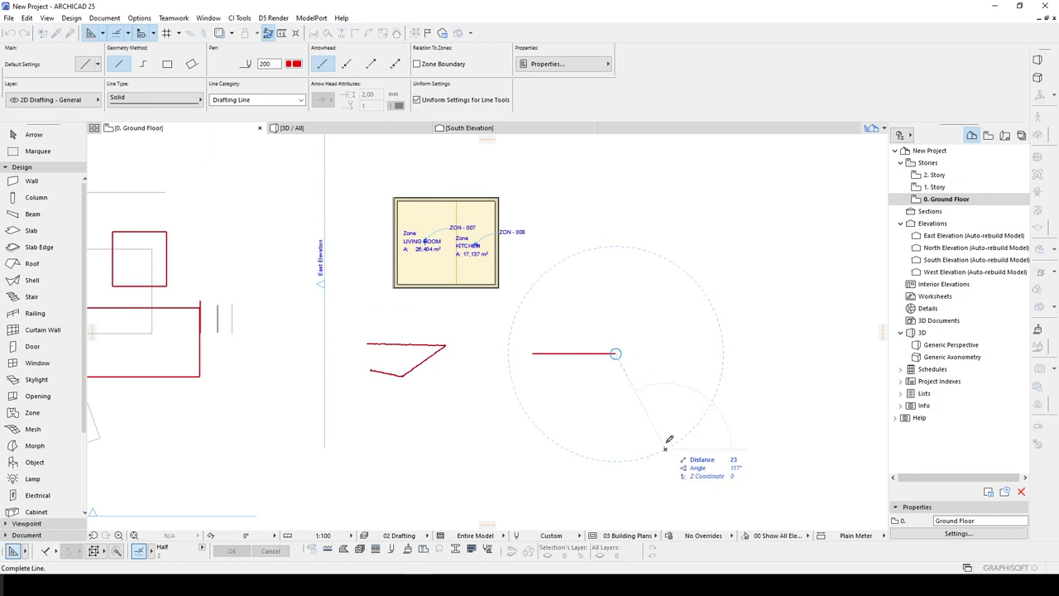
{"action": "left_click", "coordinate": [665, 386]}
{"action": "left_click", "coordinate": [665, 386]}
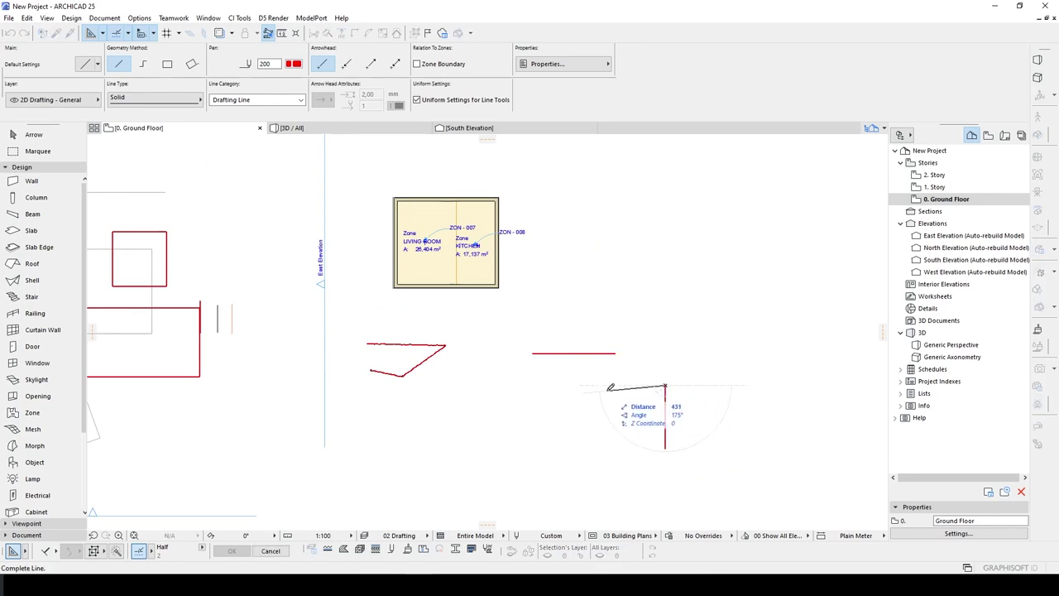
{"action": "key", "text": "Escape"}
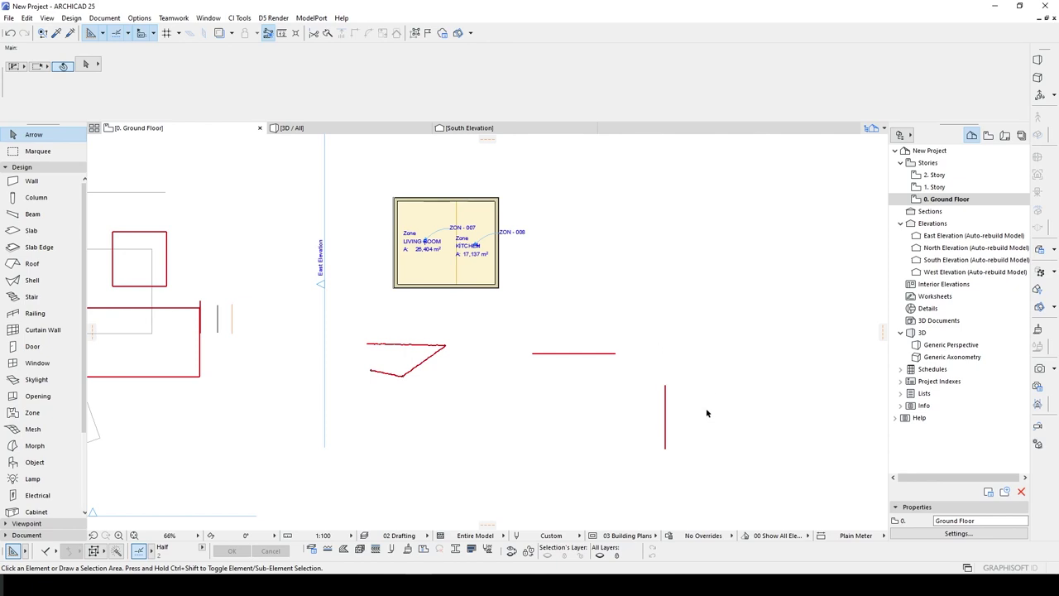
{"action": "left_click_drag", "start_coordinate": [707, 413], "coordinate": [588, 334]}
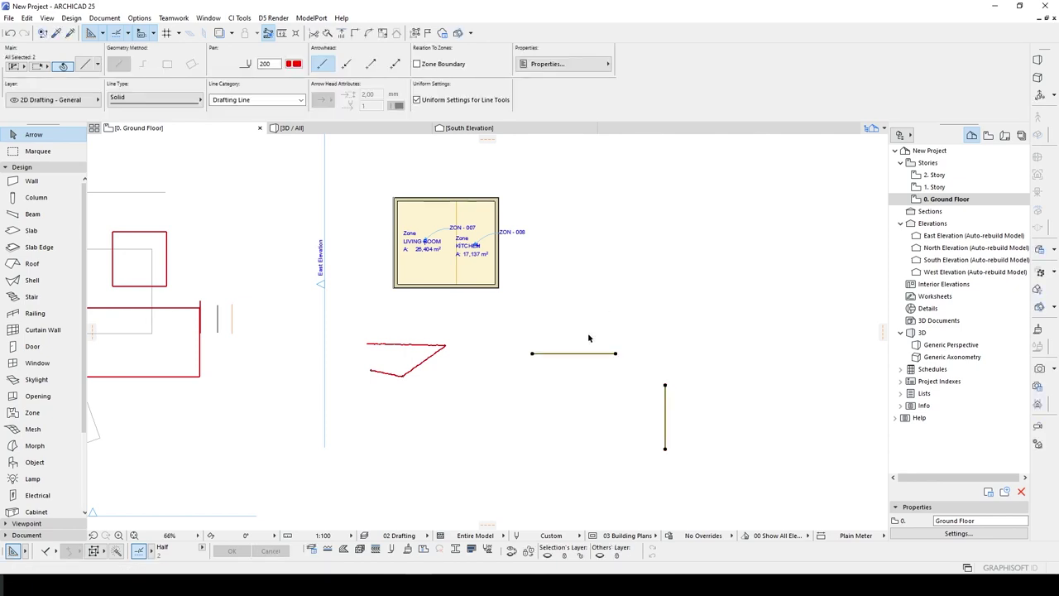
{"action": "left_click", "coordinate": [353, 35]}
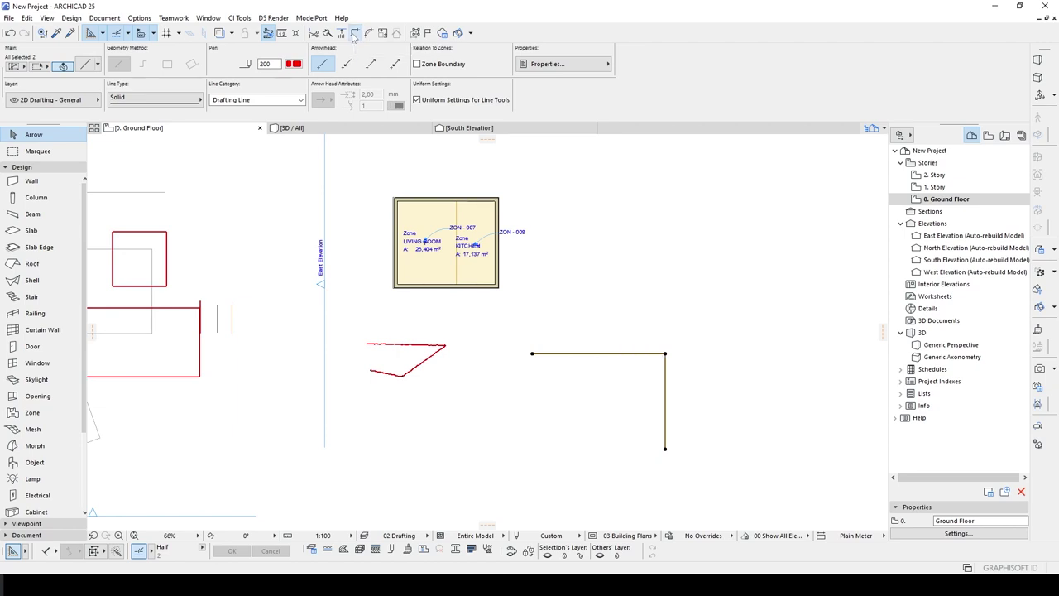
Try a Fillet with radius 50 on the corner between the horizontal and vertical lines
{"action": "scroll", "coordinate": [663, 341], "scroll_direction": "up", "scroll_amount": 2}
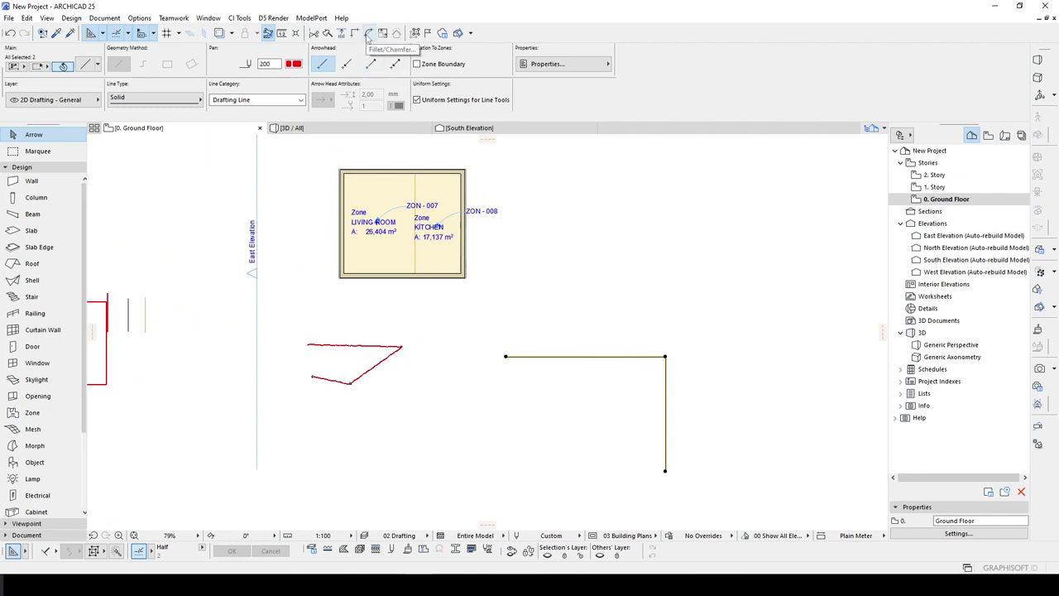
{"action": "left_click", "coordinate": [368, 34]}
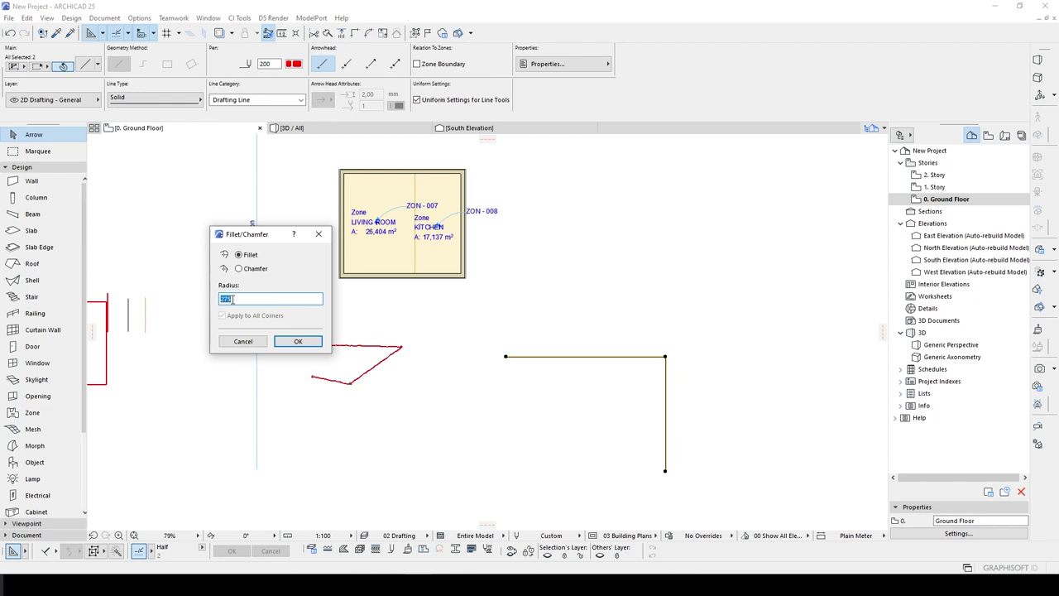
{"action": "type", "text": "50"}
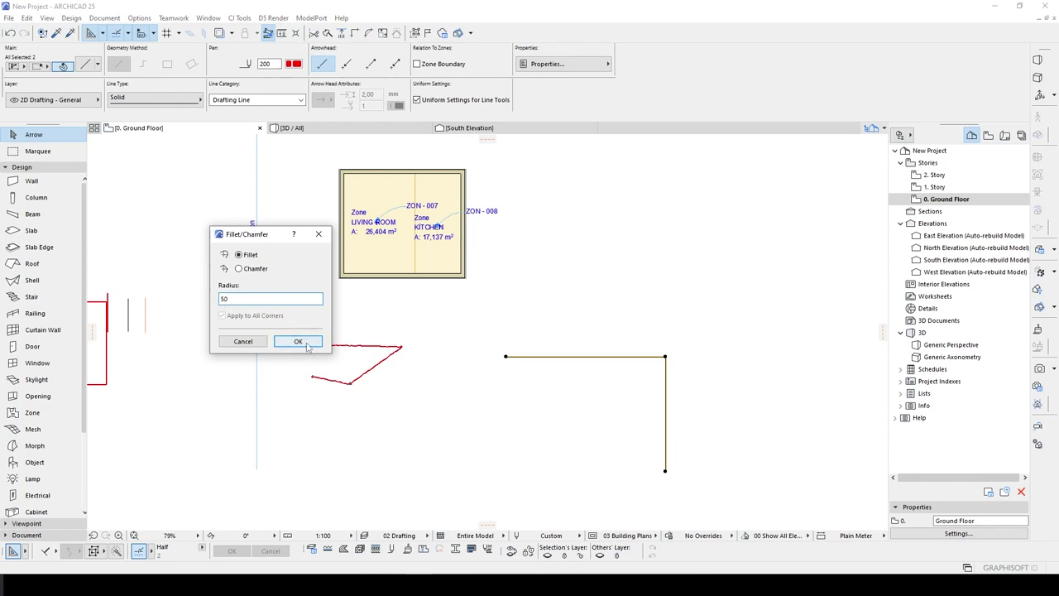
{"action": "left_click", "coordinate": [298, 341]}
{"action": "scroll", "coordinate": [691, 372], "scroll_direction": "up", "scroll_amount": 1}
{"action": "scroll", "coordinate": [692, 373], "scroll_direction": "up", "scroll_amount": 7}
{"action": "key", "text": "ctrl+z"}
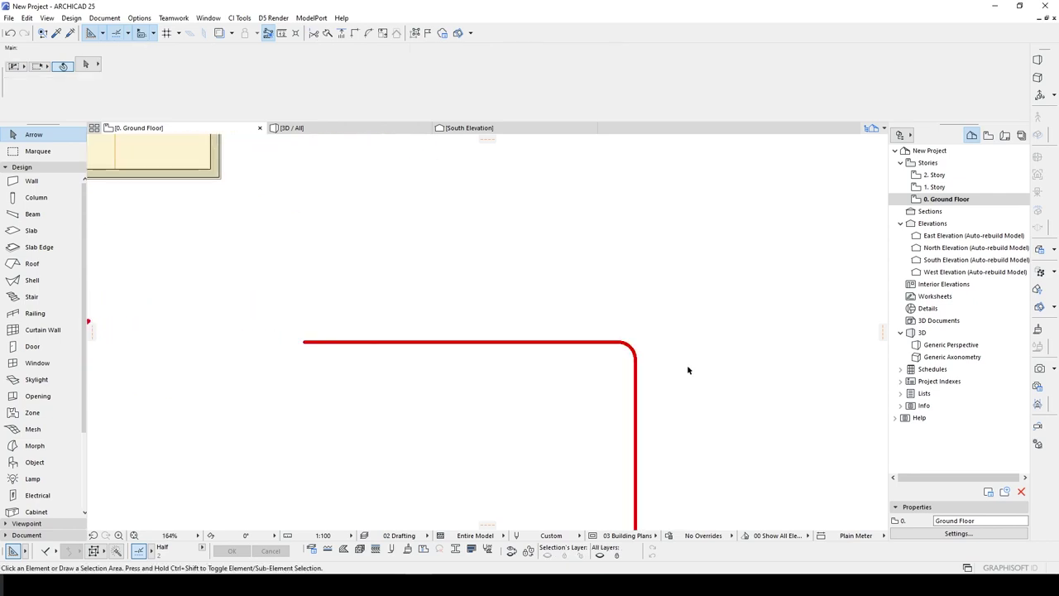
Apply a Chamfer of 100 to the corner between the horizontal and vertical lines
{"action": "key", "text": "ctrl+a"}
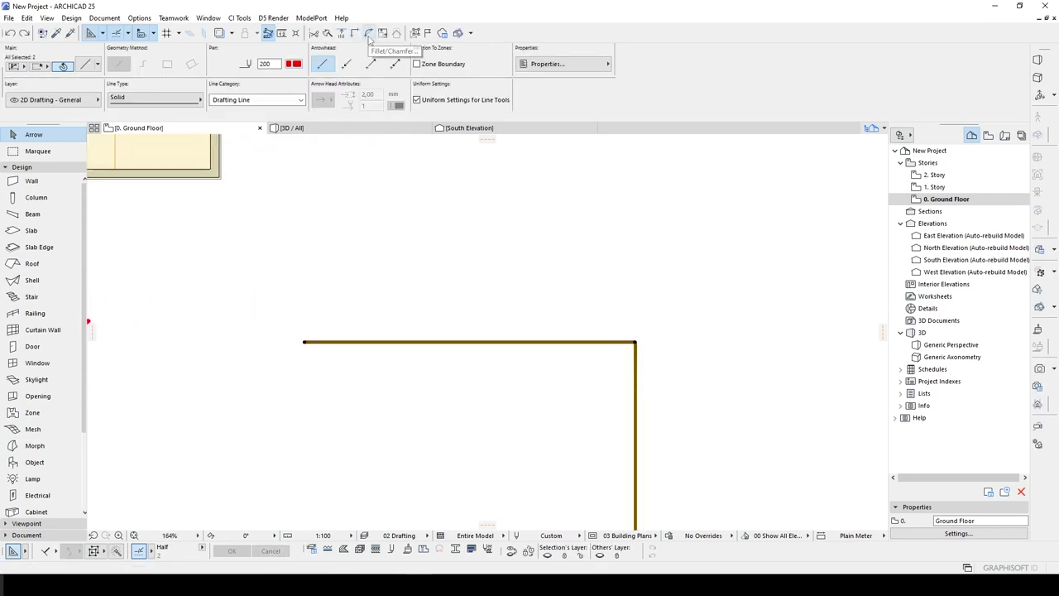
{"action": "left_click", "coordinate": [368, 33]}
{"action": "left_click", "coordinate": [258, 268]}
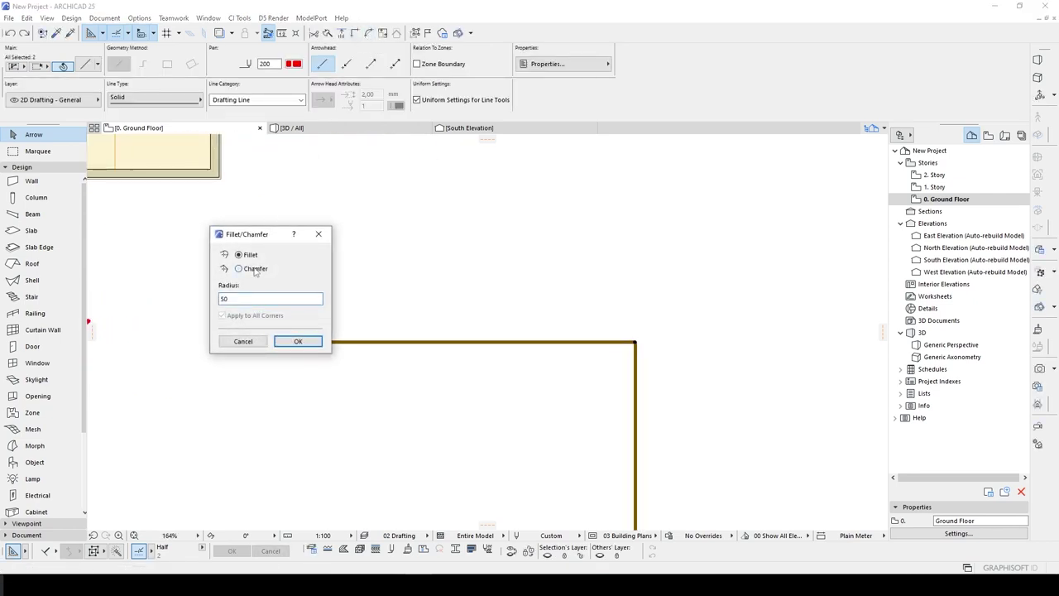
{"action": "left_click", "coordinate": [252, 304]}
{"action": "double_click", "coordinate": [252, 304]}
{"action": "left_click", "coordinate": [298, 341]}
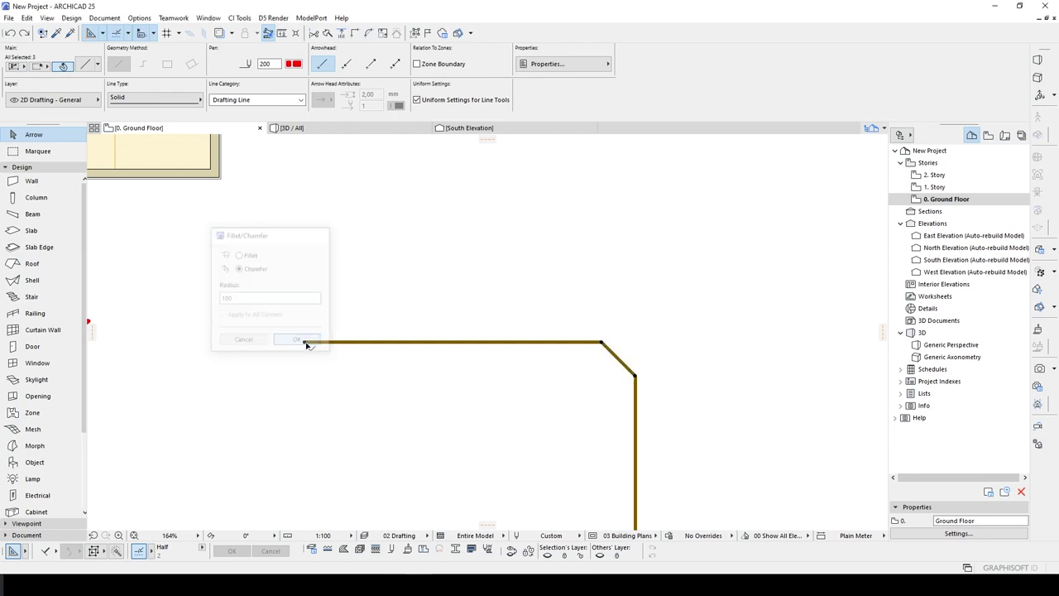
{"action": "left_click", "coordinate": [515, 288]}
{"action": "scroll", "coordinate": [520, 290], "scroll_direction": "down", "scroll_amount": 4}
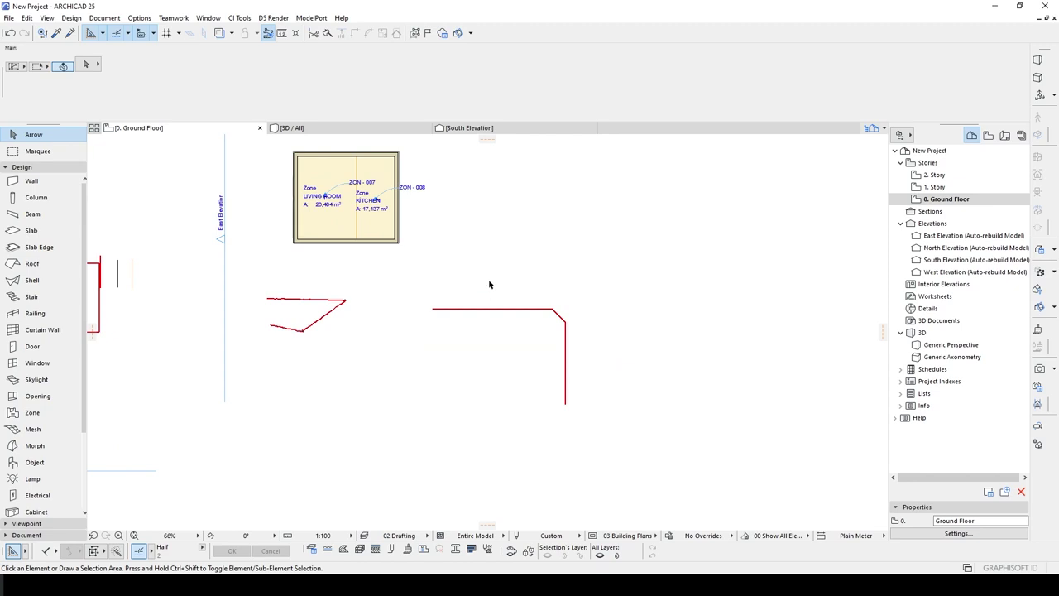
Draw a short horizontal line just below the western end of the chamfered outline
{"action": "key", "text": "l"}
{"action": "left_click", "coordinate": [428, 331]}
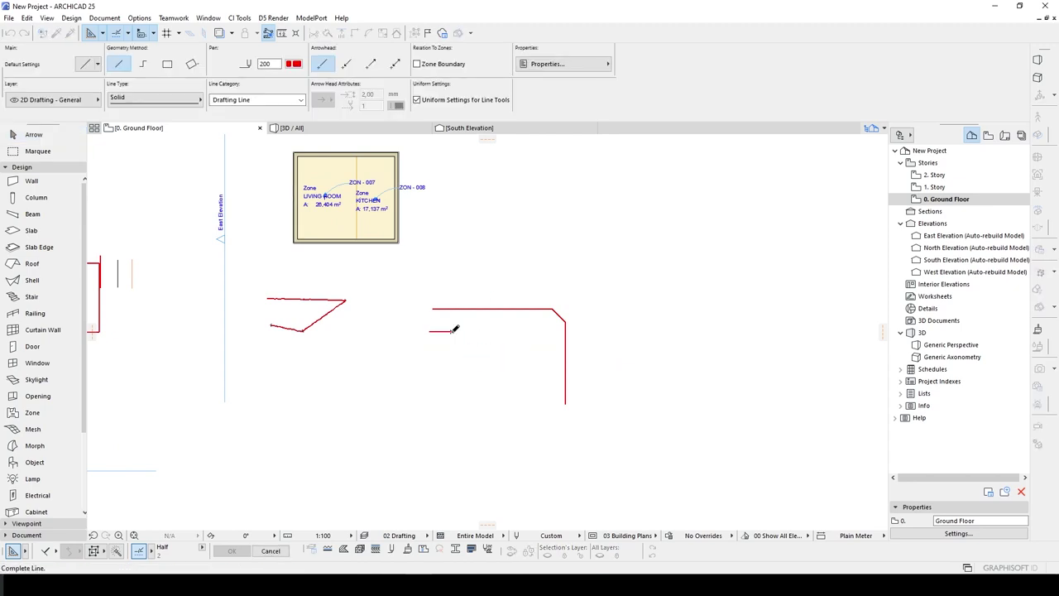
{"action": "left_click", "coordinate": [452, 331]}
Multiply the short line southward into a column of nine evenly spaced lines, using Drag with Increment and Spread
{"action": "left_click", "coordinate": [449, 331]}
{"action": "key", "text": "ctrl+u"}
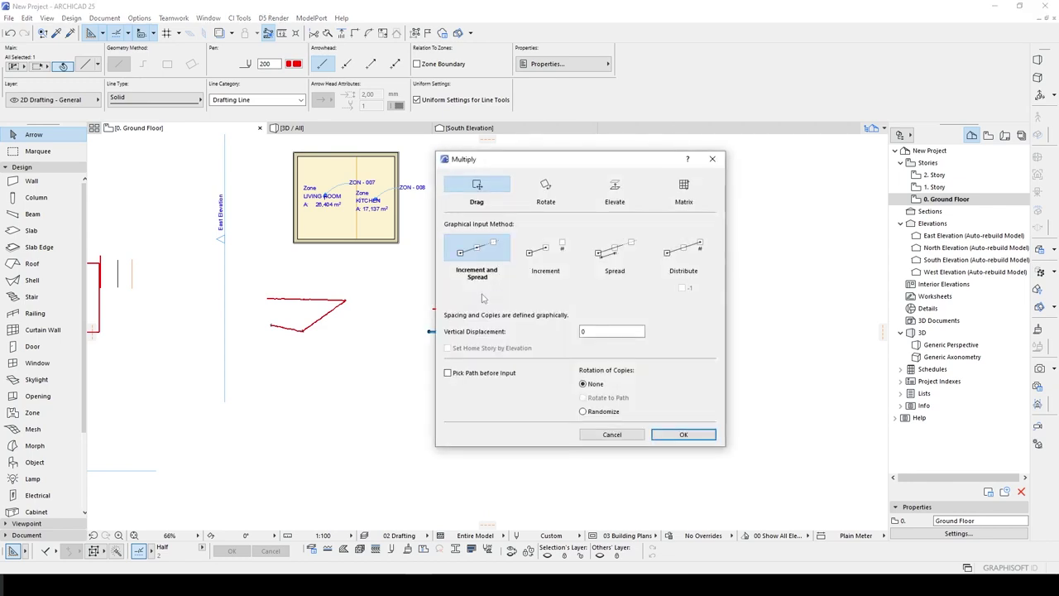
{"action": "left_click", "coordinate": [683, 436]}
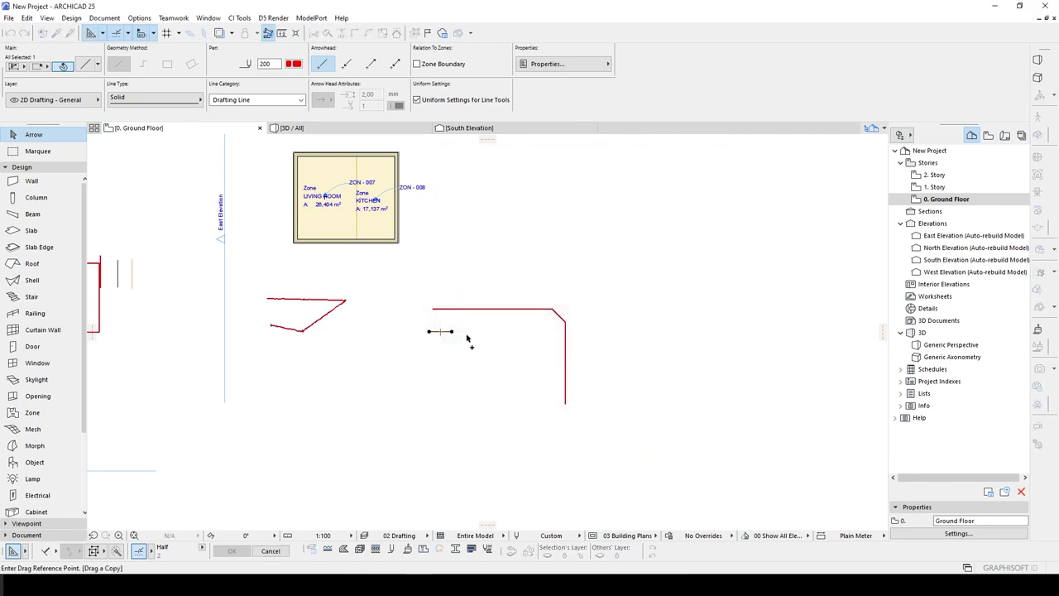
{"action": "left_click", "coordinate": [467, 335]}
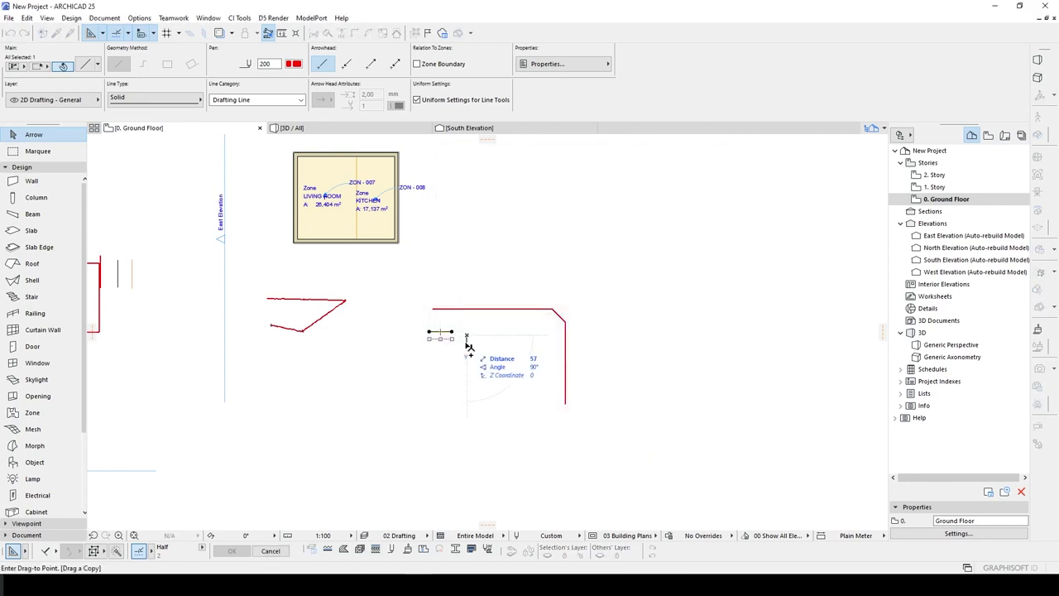
{"action": "left_click", "coordinate": [470, 424]}
{"action": "key", "text": "Escape"}
Select the nine short lines and extend them with Adjust to the vertical line of the chamfered outline
{"action": "middle_click_drag", "start_coordinate": [465, 421], "coordinate": [513, 389]}
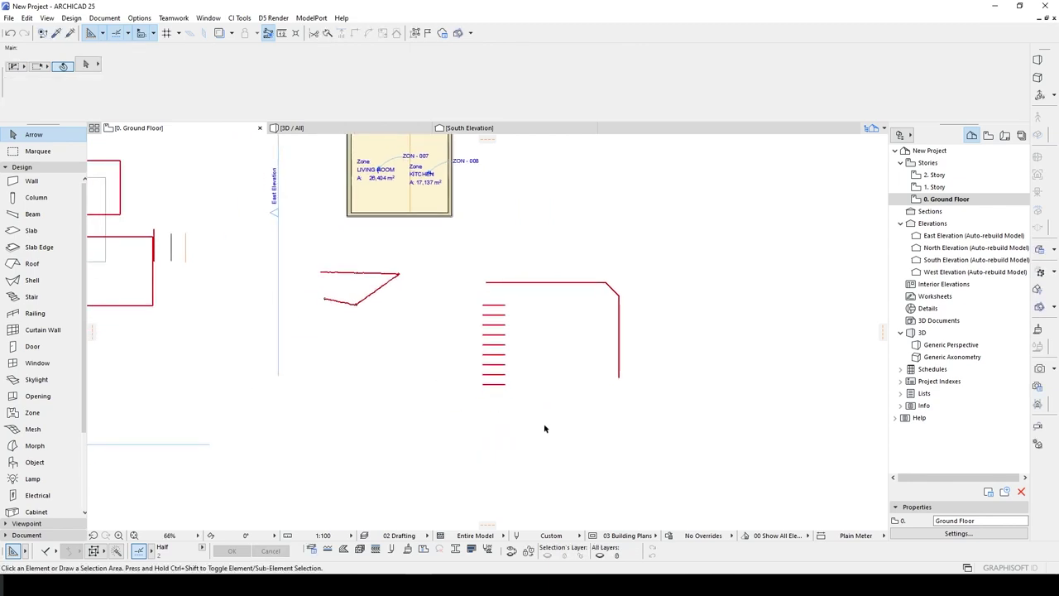
{"action": "left_click_drag", "start_coordinate": [556, 430], "coordinate": [476, 302]}
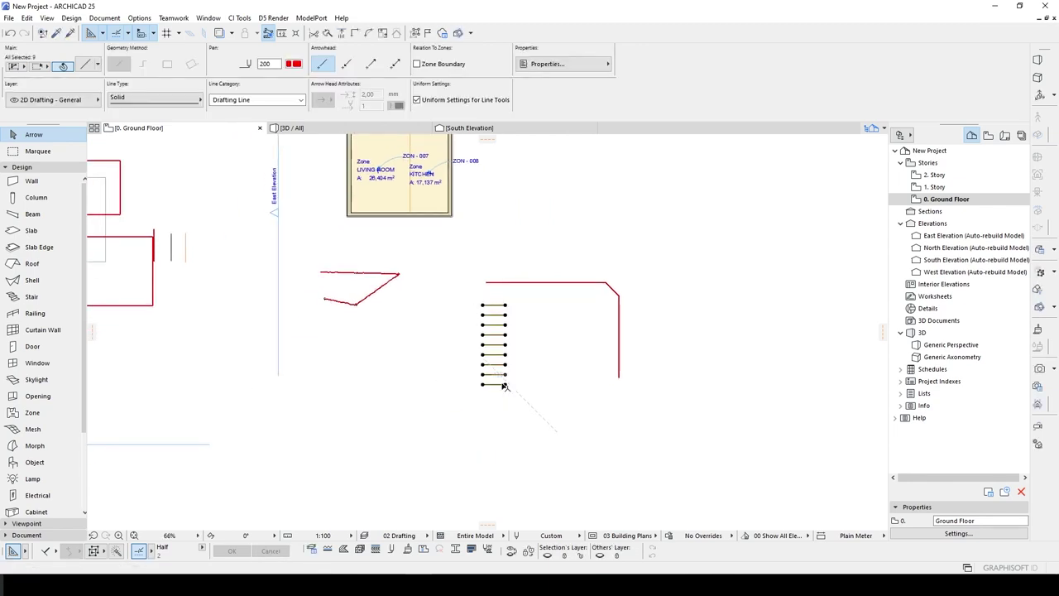
{"action": "scroll", "coordinate": [526, 324], "scroll_direction": "up", "scroll_amount": 1}
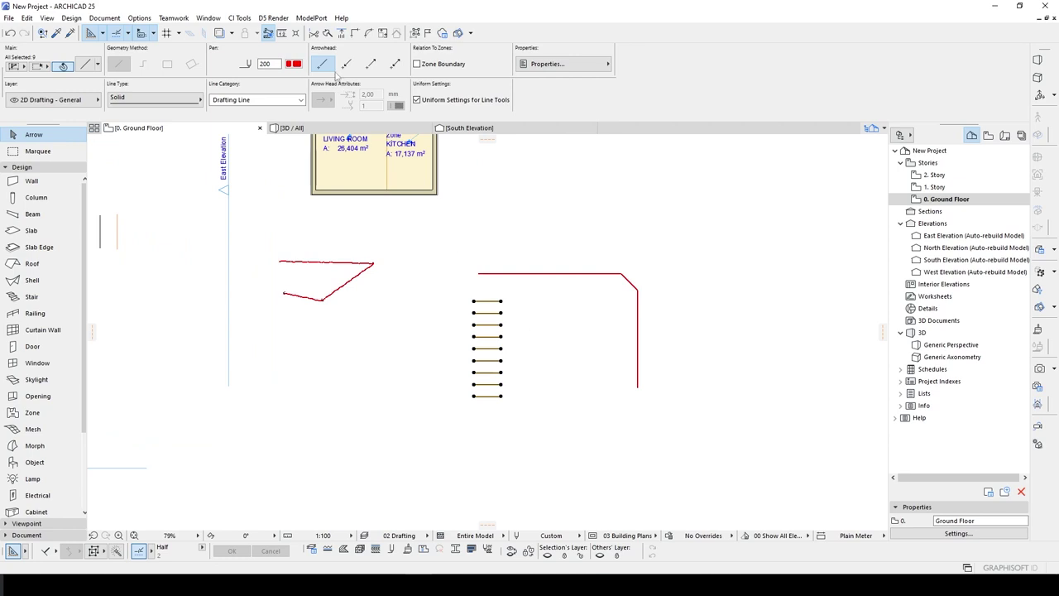
{"action": "left_click", "coordinate": [342, 33]}
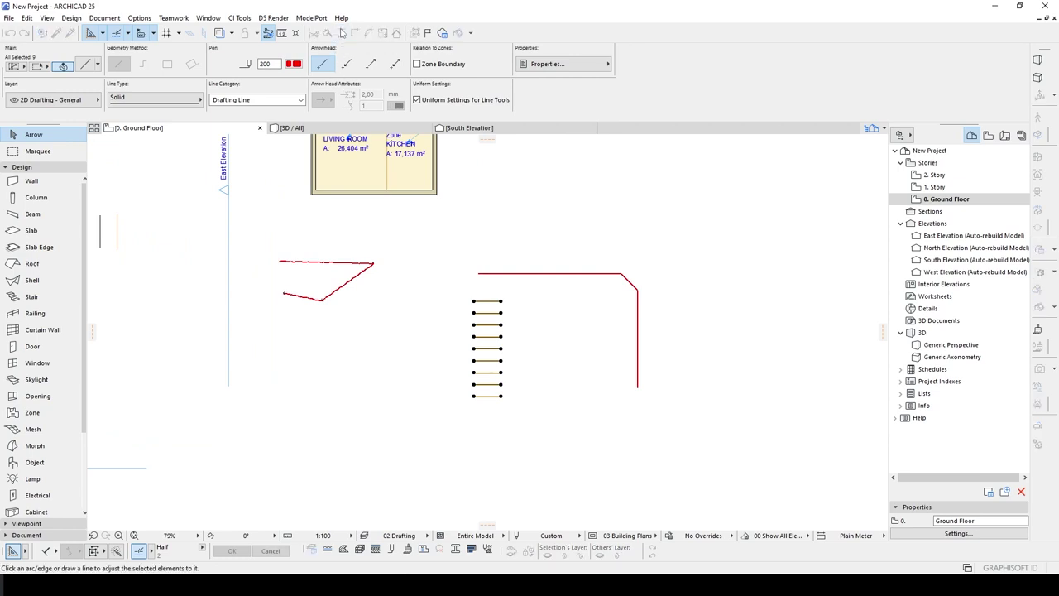
{"action": "left_click", "coordinate": [636, 322]}
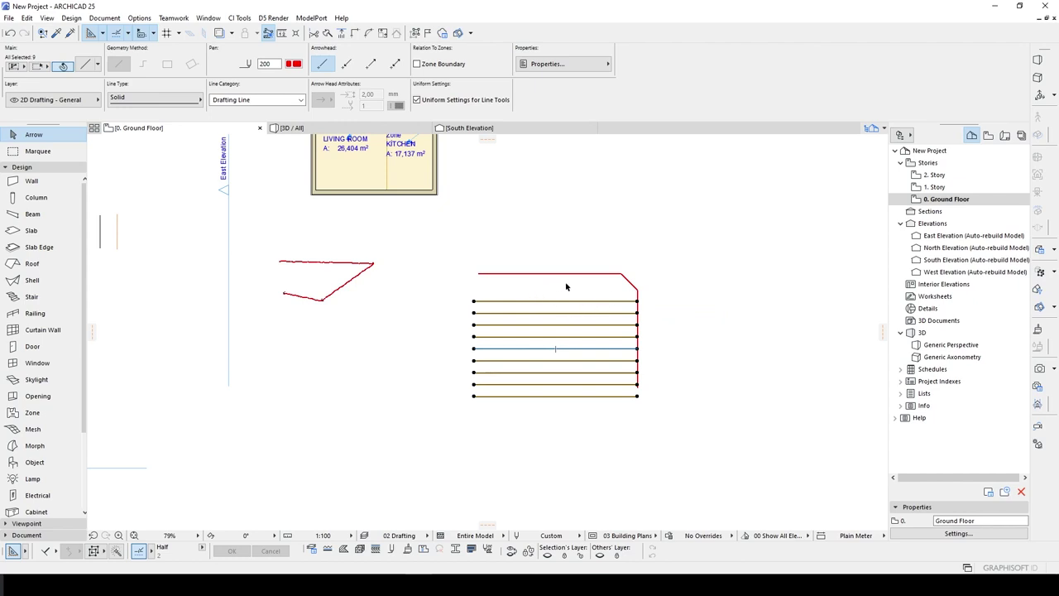
Adjust the nine lines' eastern ends to a slanted line drawn from southwest to northeast beyond the vertical line
{"action": "left_click", "coordinate": [342, 34]}
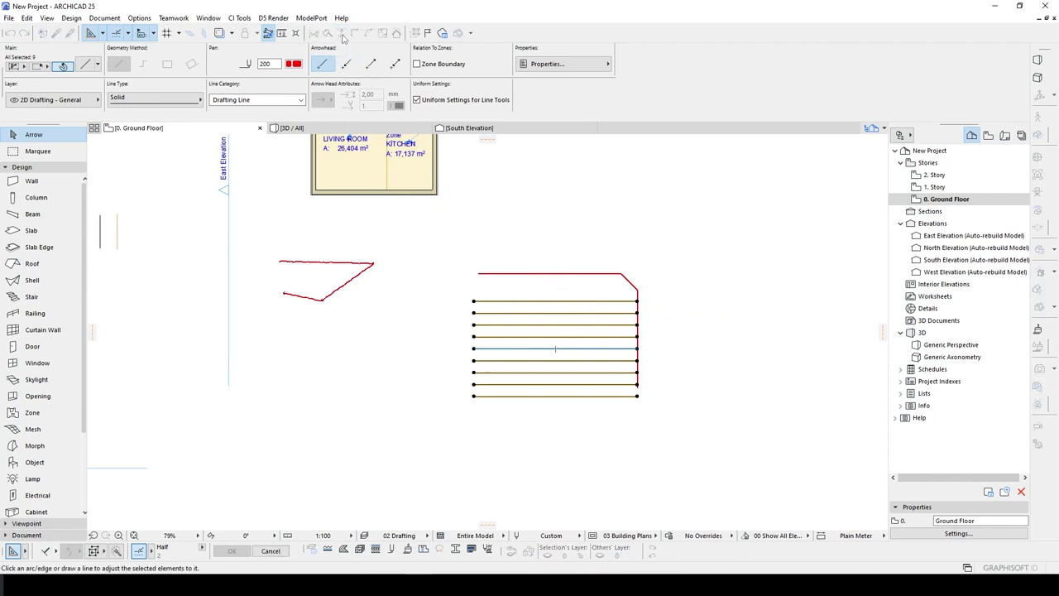
{"action": "middle_click_drag", "start_coordinate": [773, 276], "coordinate": [608, 241]}
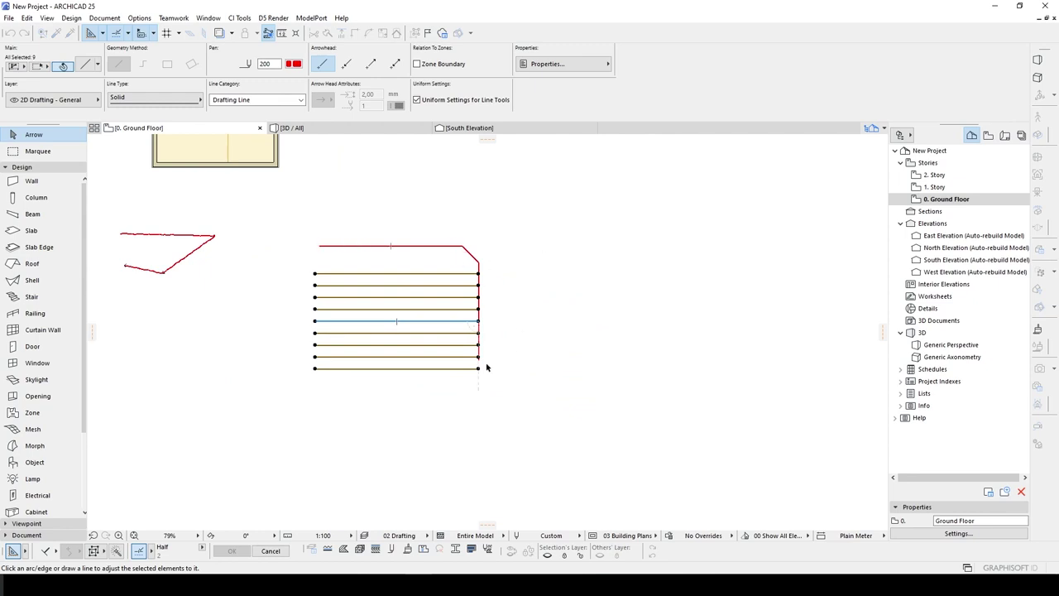
{"action": "left_click", "coordinate": [501, 408]}
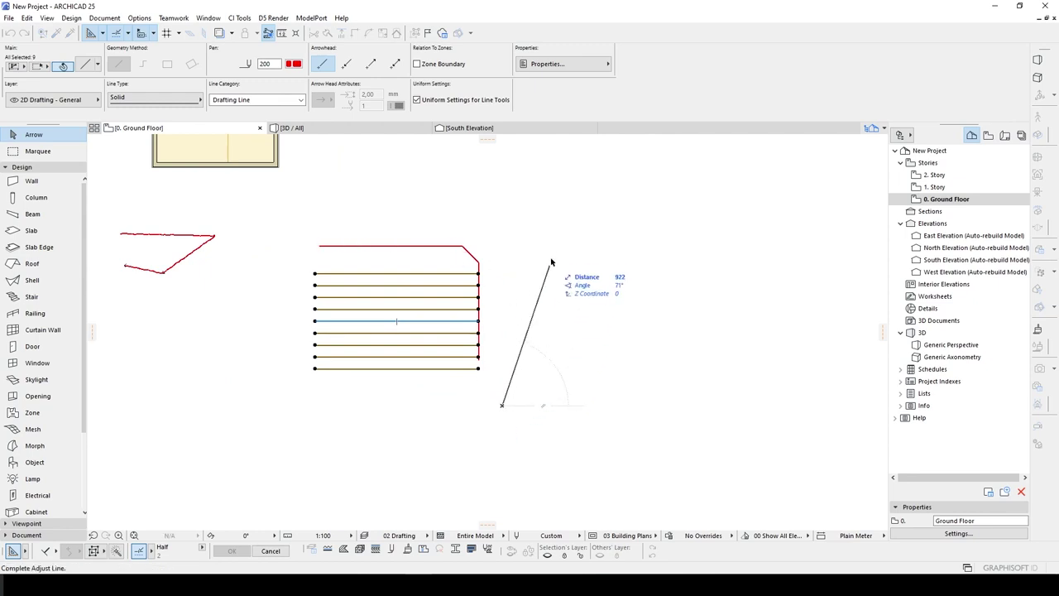
{"action": "left_click", "coordinate": [594, 197]}
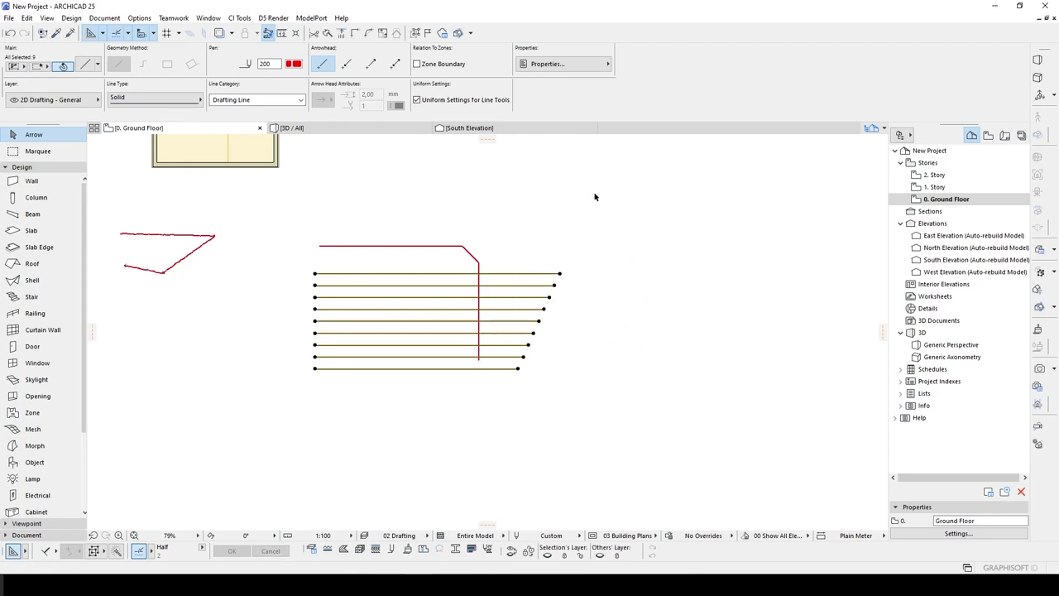
Adjust the nine lines' western ends to a slanted line about 1128 long at about 117° across them
{"action": "scroll", "coordinate": [444, 421], "scroll_direction": "left", "scroll_amount": 4}
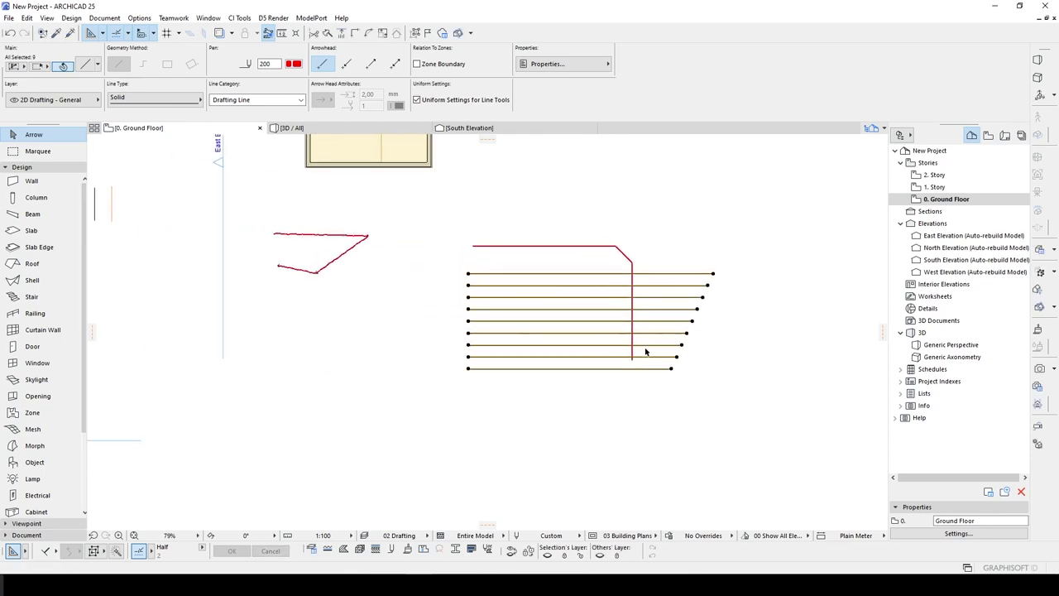
{"action": "left_click", "coordinate": [341, 33]}
{"action": "left_click", "coordinate": [538, 398]}
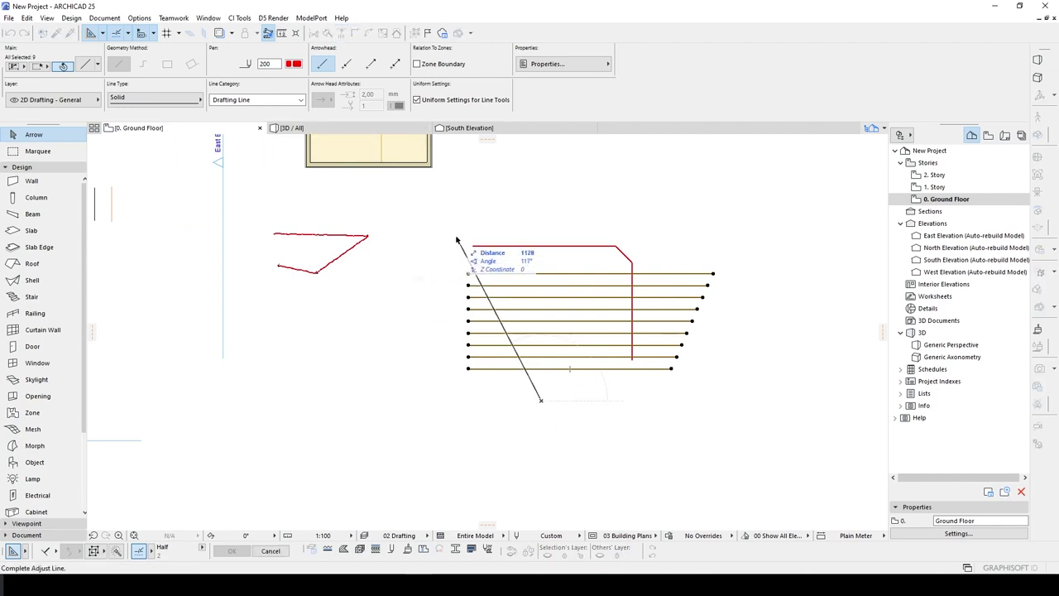
{"action": "left_click", "coordinate": [457, 239]}
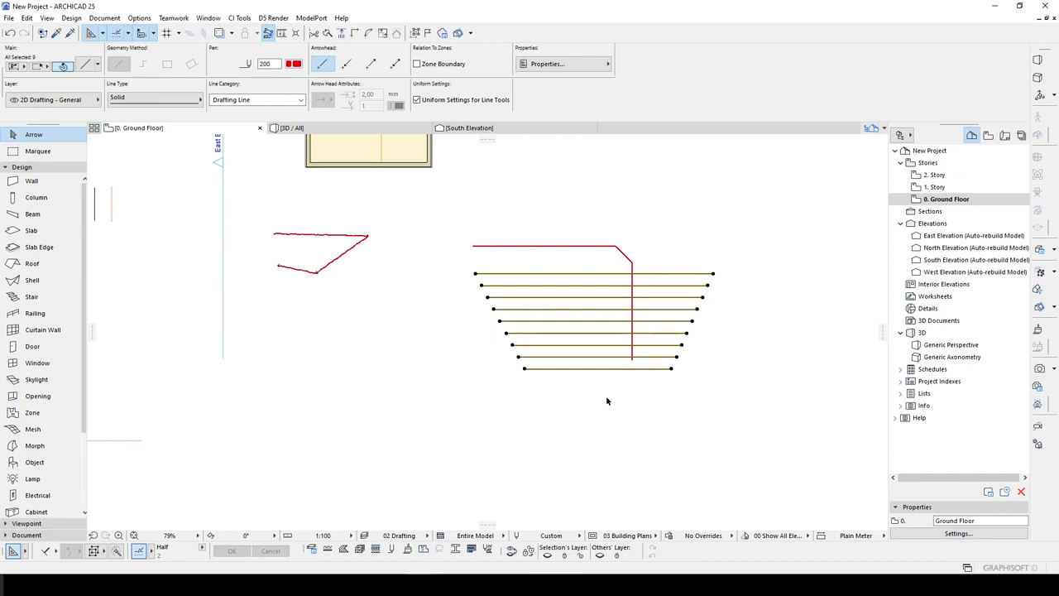
Adjust the nine selected lines' western ends to a vertical line drawn through the middle of the stack
{"action": "left_click", "coordinate": [341, 33]}
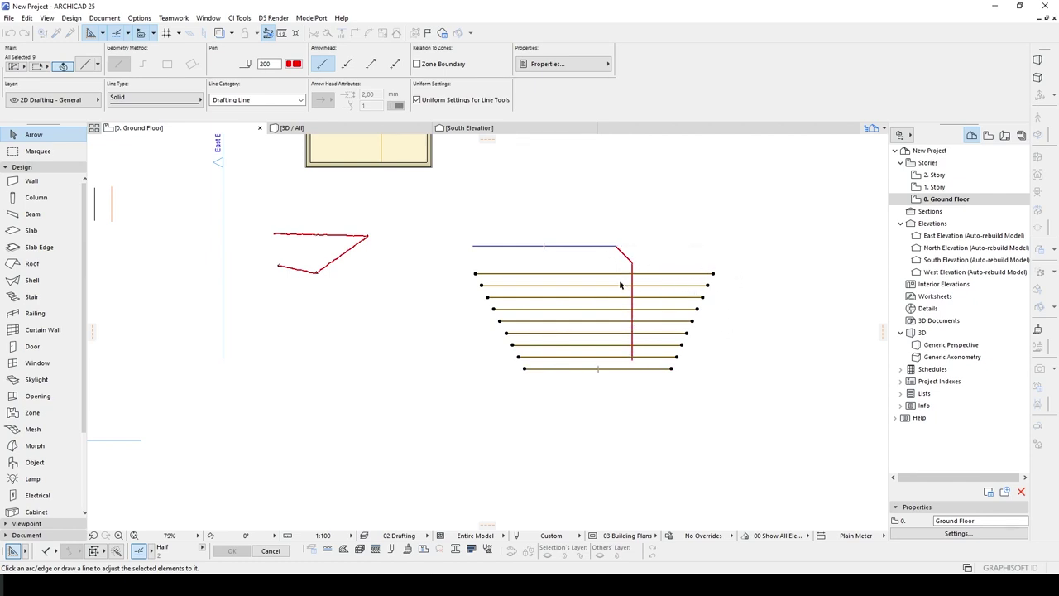
{"action": "left_click", "coordinate": [568, 260]}
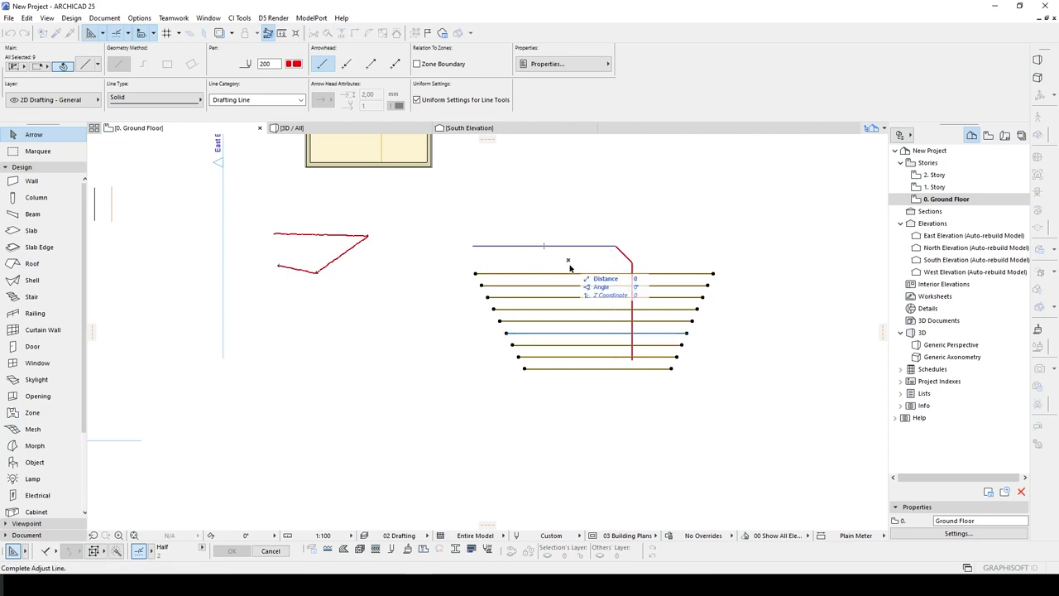
{"action": "left_click", "coordinate": [567, 384]}
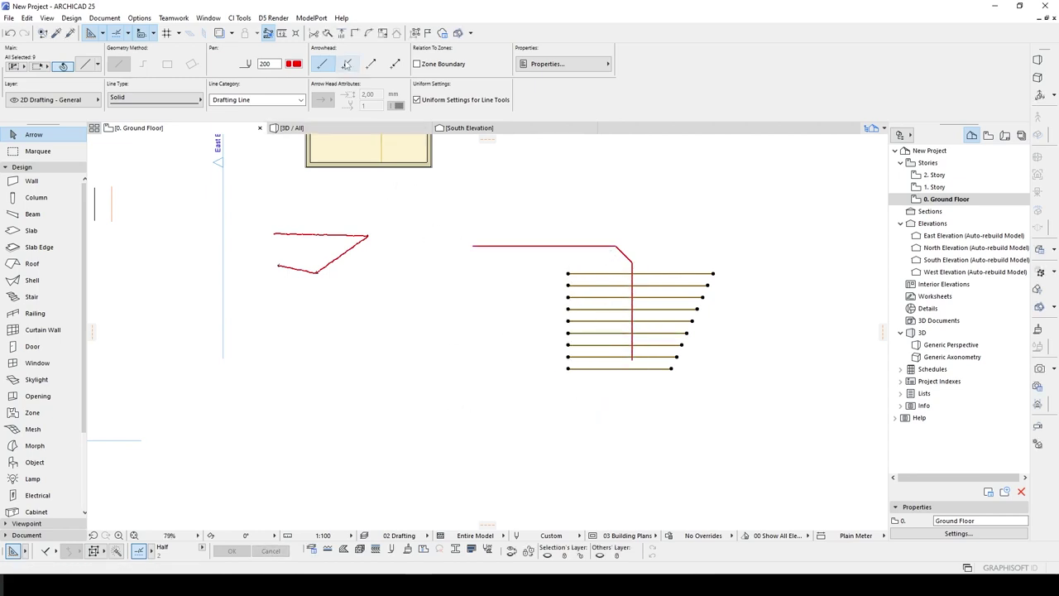
Split the nine lines along the outline's vertical line and delete their eastern parts
{"action": "left_click", "coordinate": [327, 34]}
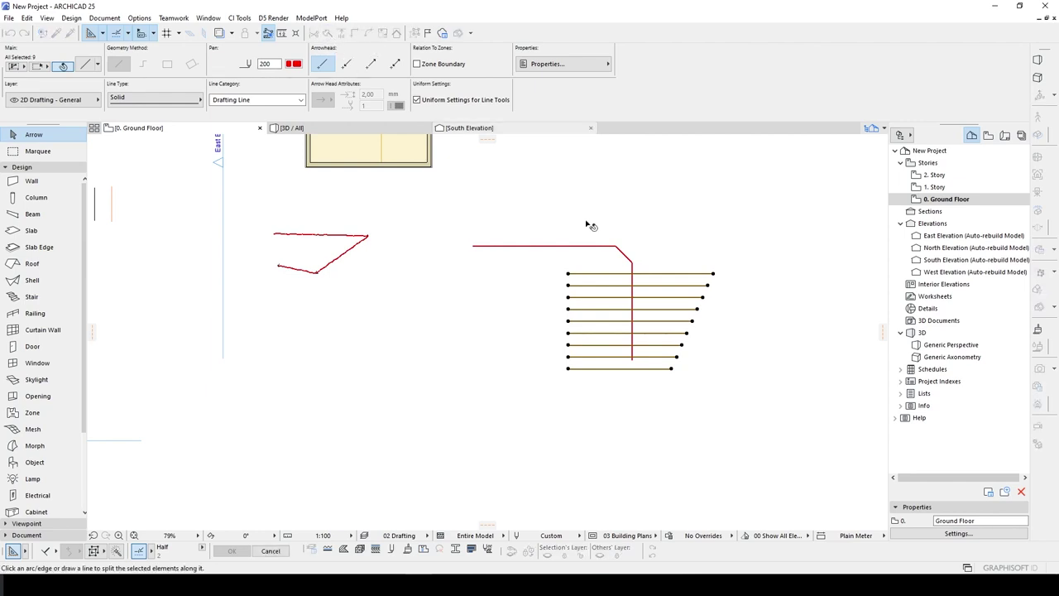
{"action": "scroll", "coordinate": [654, 265], "scroll_direction": "up", "scroll_amount": 3}
{"action": "scroll", "coordinate": [662, 267], "scroll_direction": "down", "scroll_amount": 3}
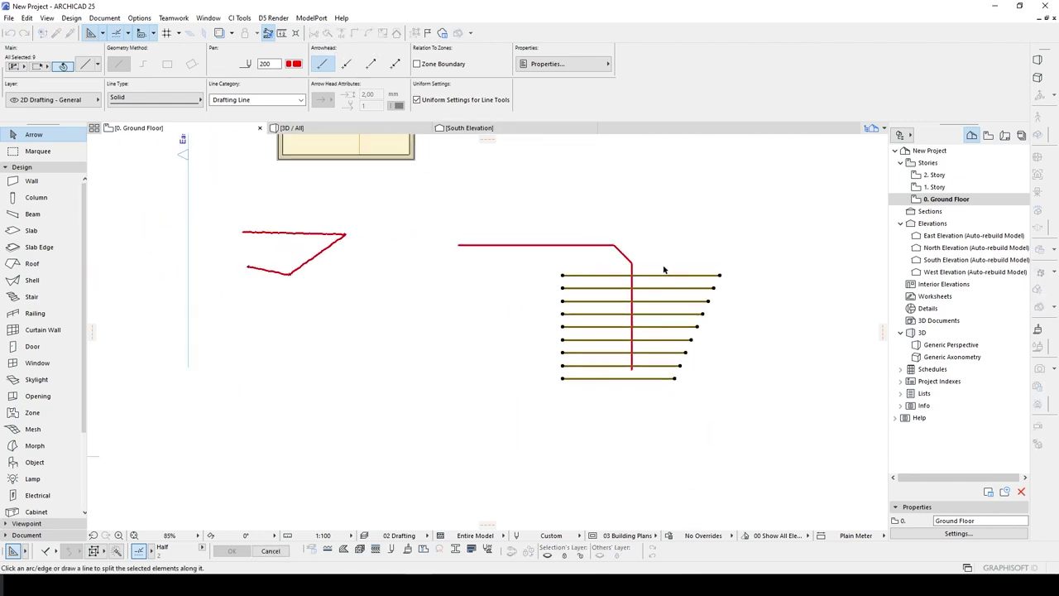
{"action": "scroll", "coordinate": [636, 291], "scroll_direction": "up", "scroll_amount": 1}
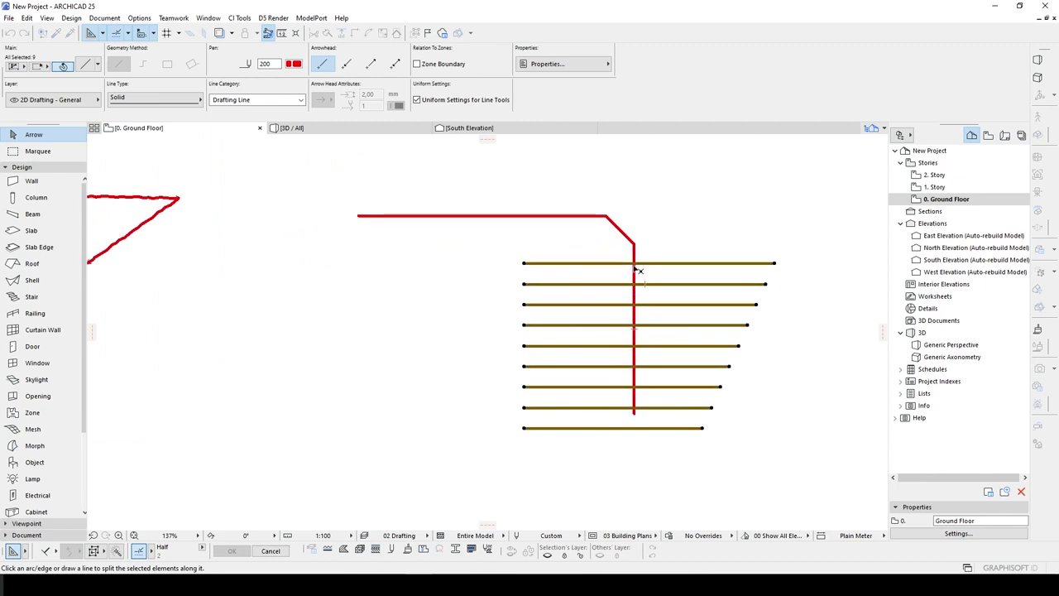
{"action": "left_click", "coordinate": [635, 275]}
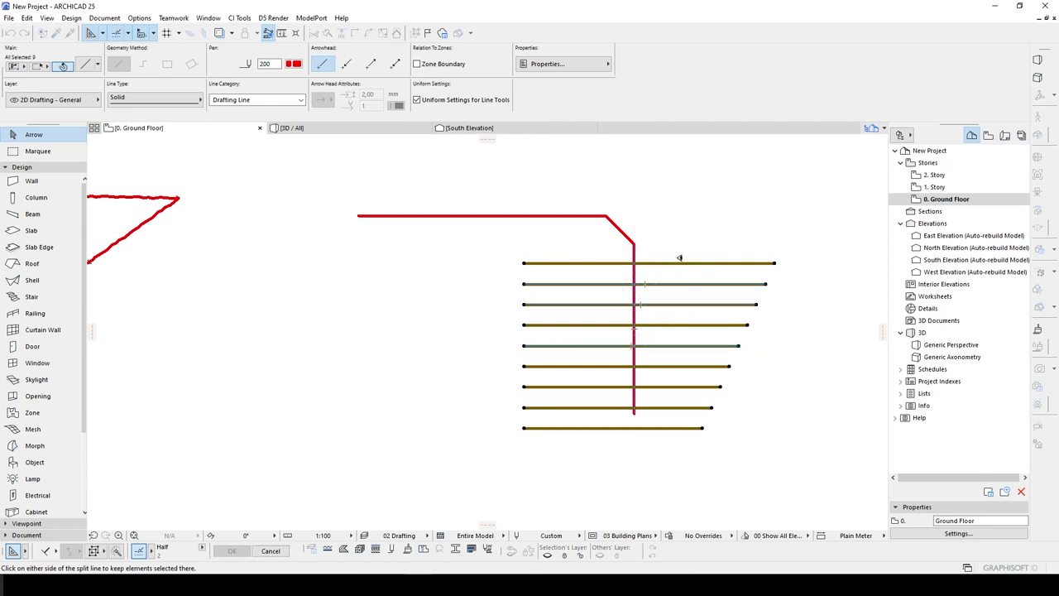
{"action": "left_click", "coordinate": [703, 251]}
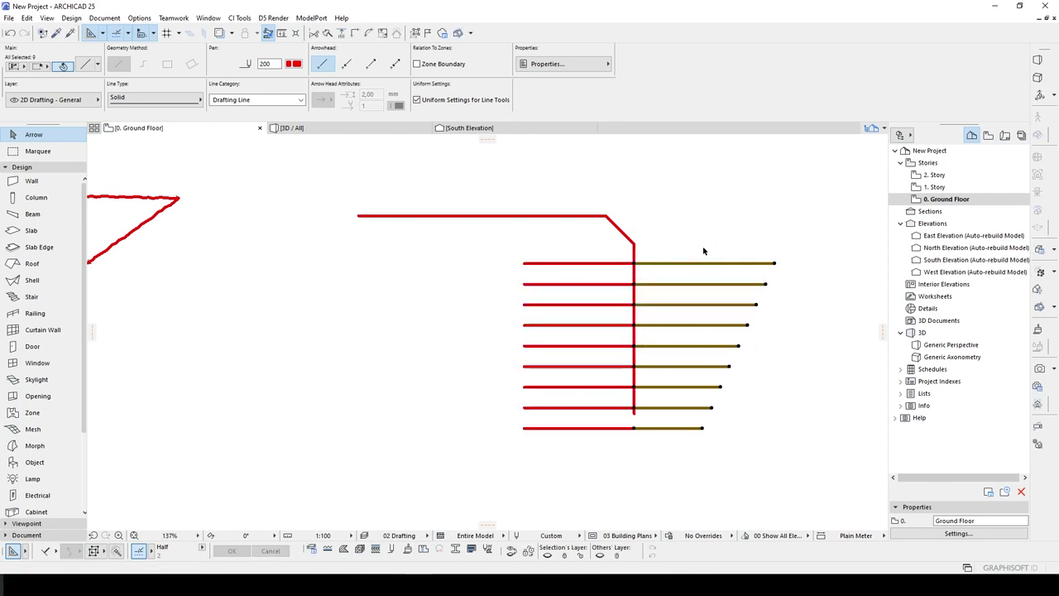
{"action": "scroll", "coordinate": [703, 250], "scroll_direction": "down", "scroll_amount": 3}
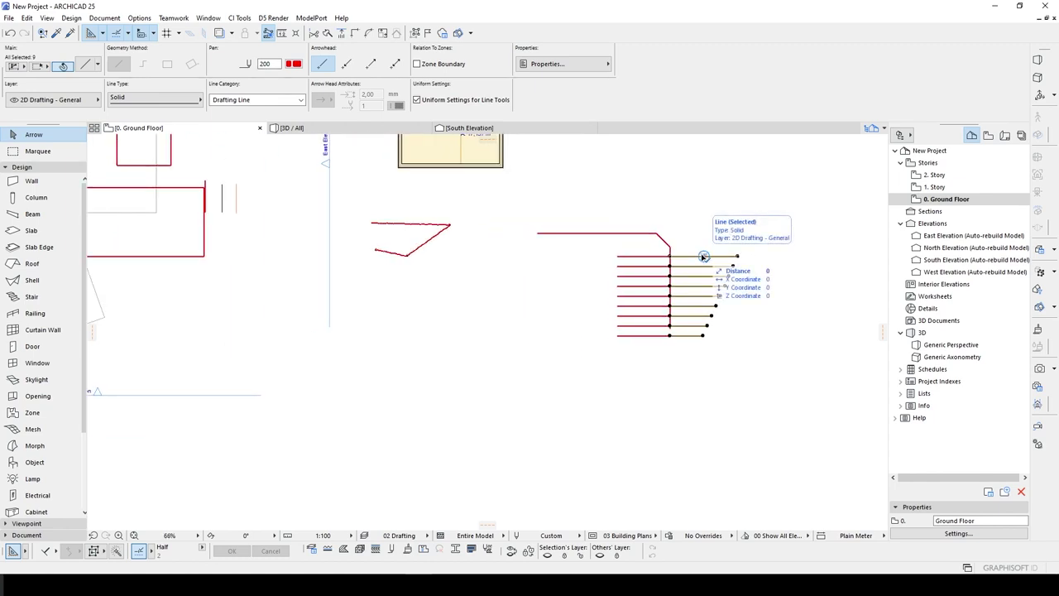
{"action": "key", "text": "Delete"}
Delete the lowest of the nine short horizontal lines
{"action": "scroll", "coordinate": [701, 258], "scroll_direction": "up", "scroll_amount": 2}
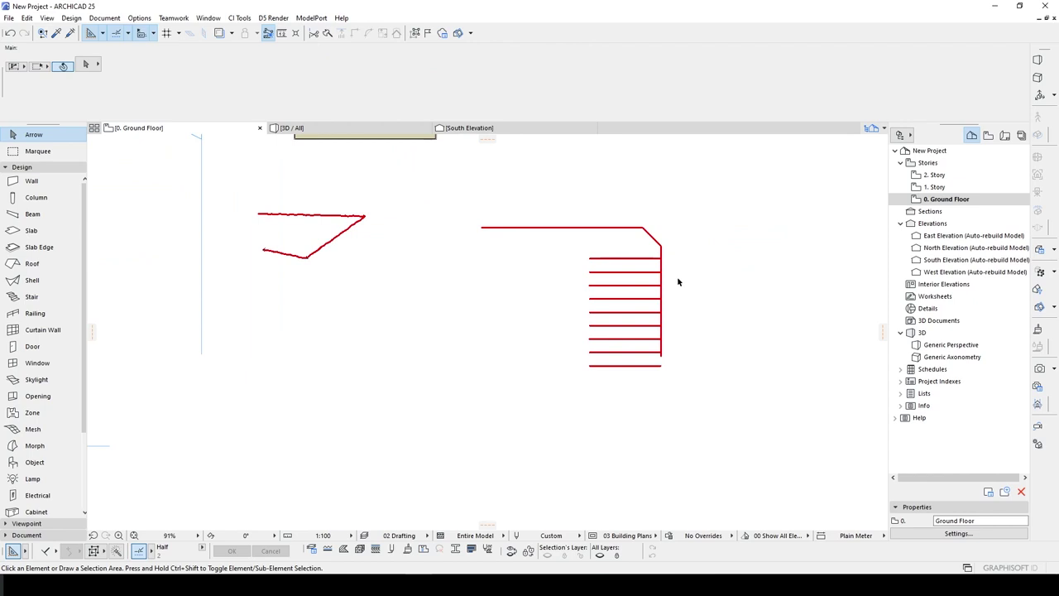
{"action": "left_click", "coordinate": [633, 371]}
{"action": "key", "text": "Delete"}
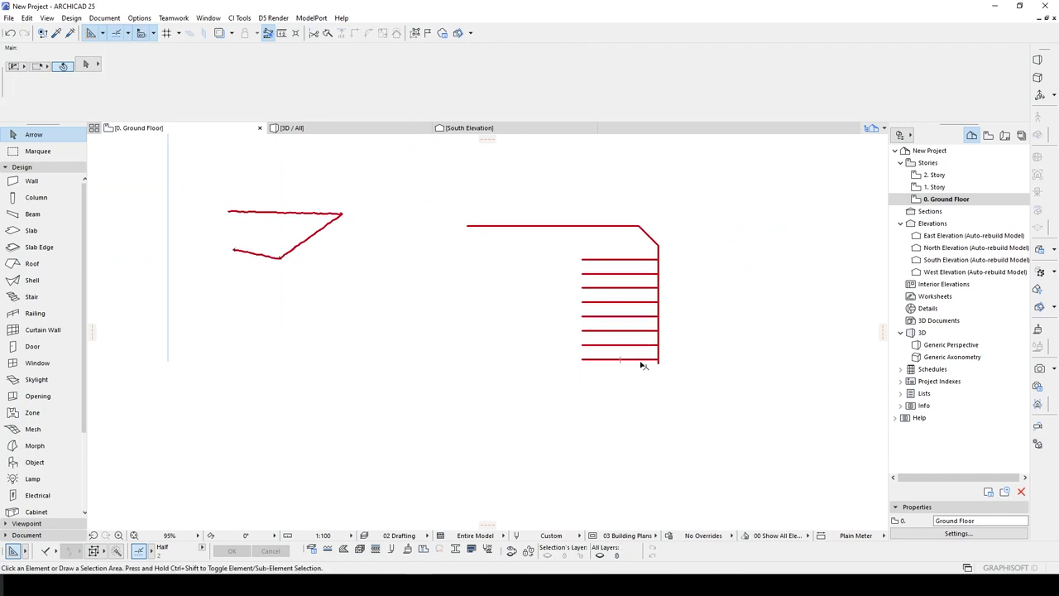
Split the eight short lines and the outline's top line along a slanted line drawn across them, and delete the western parts
{"action": "scroll", "coordinate": [643, 365], "scroll_direction": "down", "scroll_amount": 2}
{"action": "left_click", "coordinate": [621, 383]}
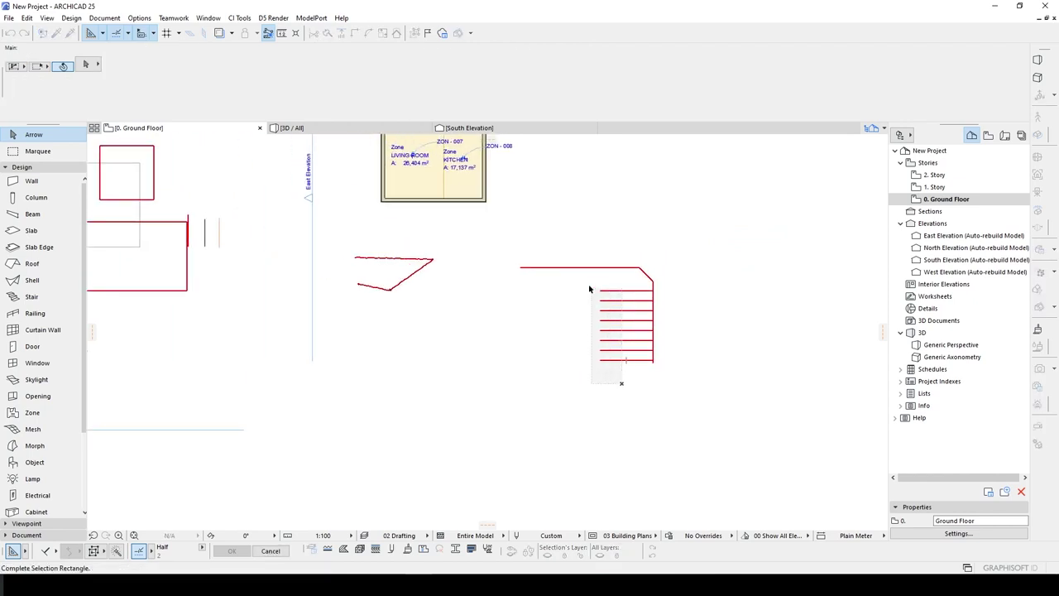
{"action": "left_click", "coordinate": [565, 253]}
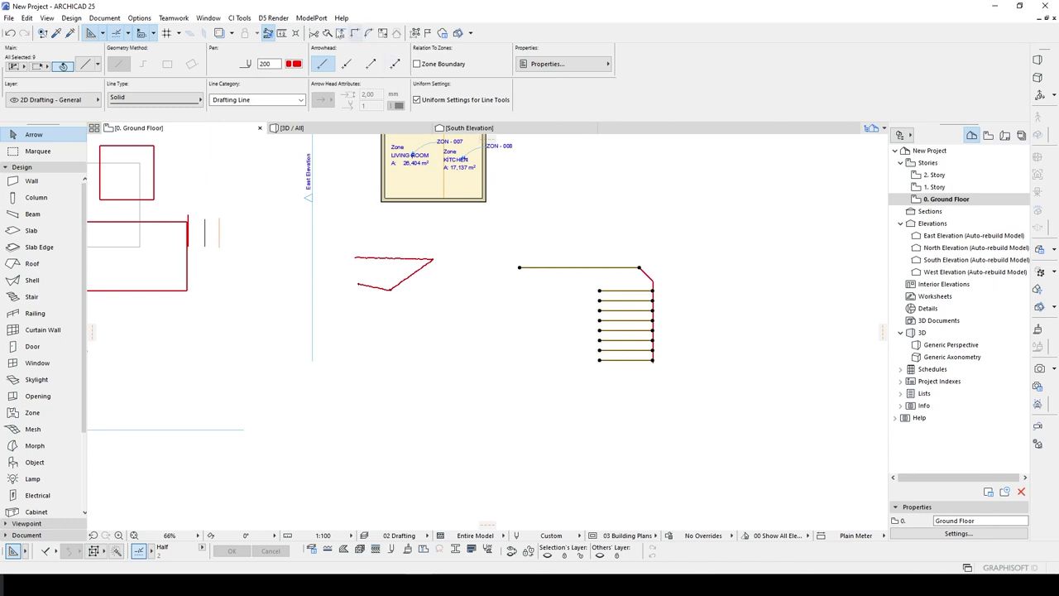
{"action": "left_click", "coordinate": [327, 33]}
{"action": "scroll", "coordinate": [653, 307], "scroll_direction": "up", "scroll_amount": 3}
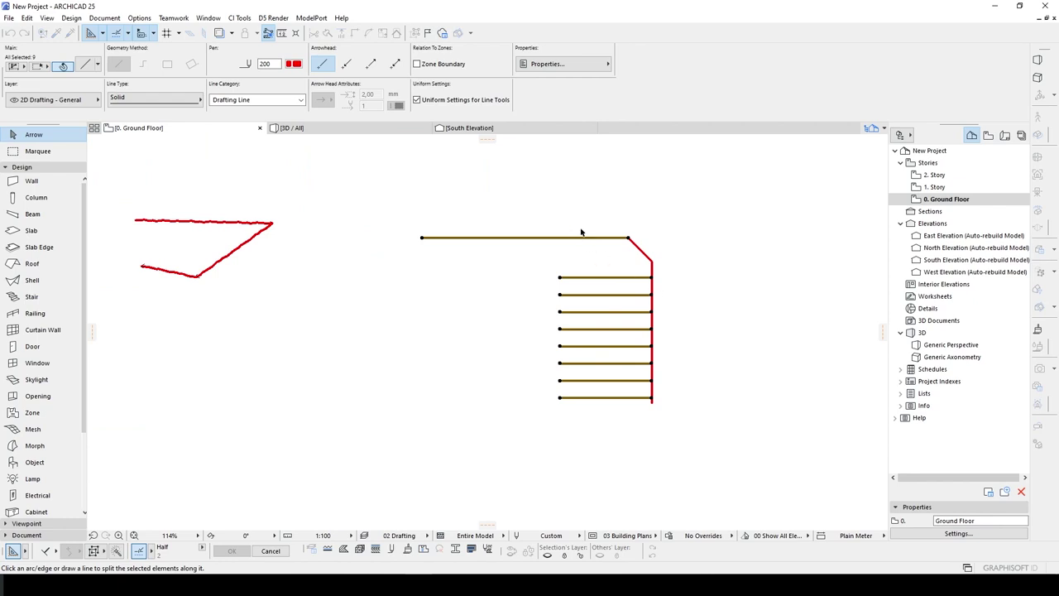
{"action": "left_click", "coordinate": [556, 197]}
{"action": "left_click", "coordinate": [606, 432]}
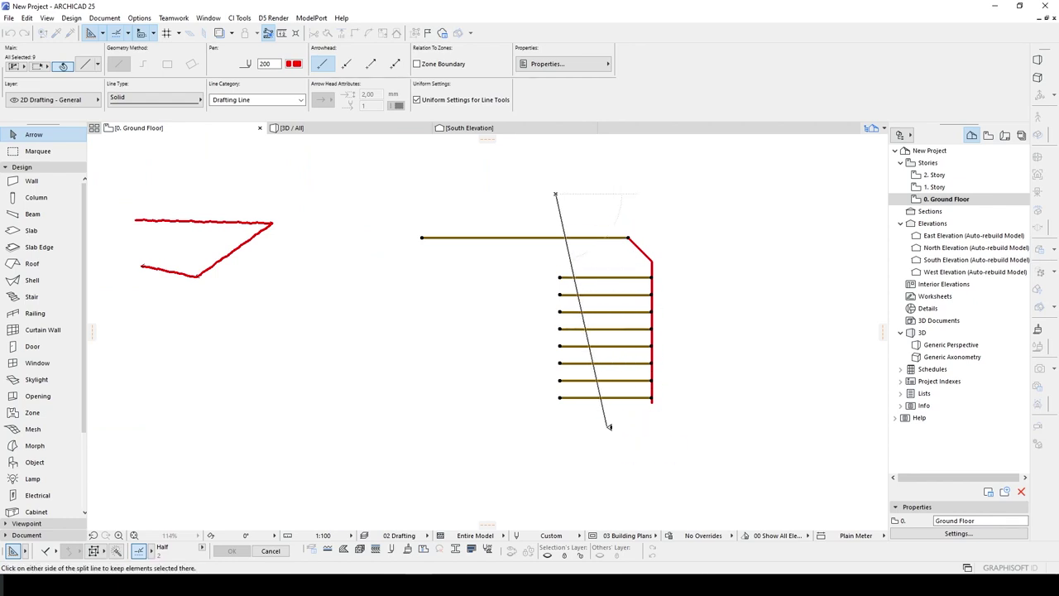
{"action": "left_click", "coordinate": [508, 396]}
{"action": "key", "text": "Delete"}
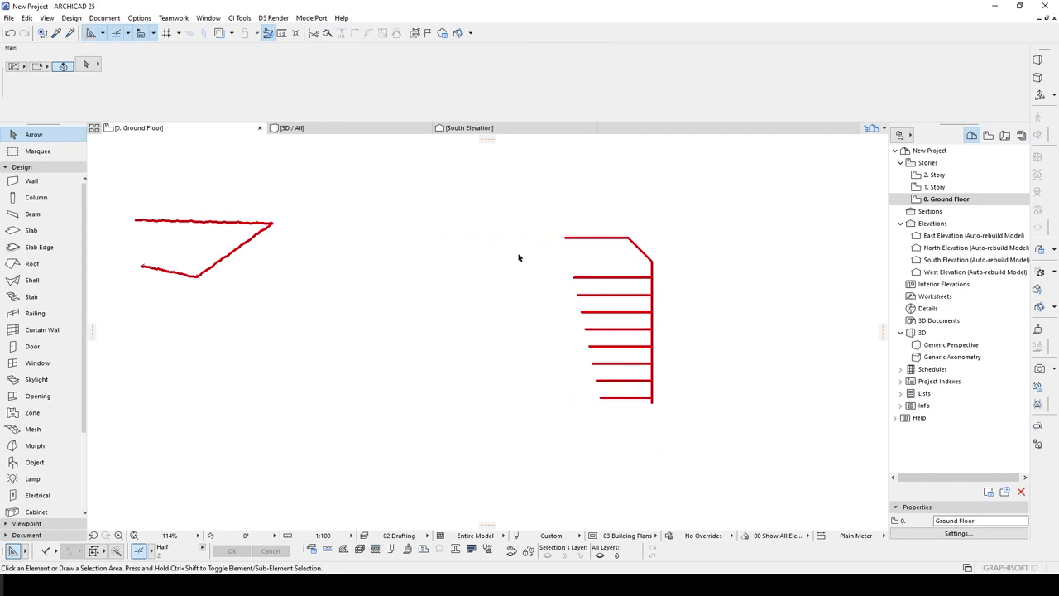
Draw a slanted line from the outline's top western end to the lowest short line's western end, using the existing lines' settings
{"action": "scroll", "coordinate": [519, 257], "scroll_direction": "down", "scroll_amount": 5}
{"action": "scroll", "coordinate": [535, 330], "scroll_direction": "up", "scroll_amount": 3}
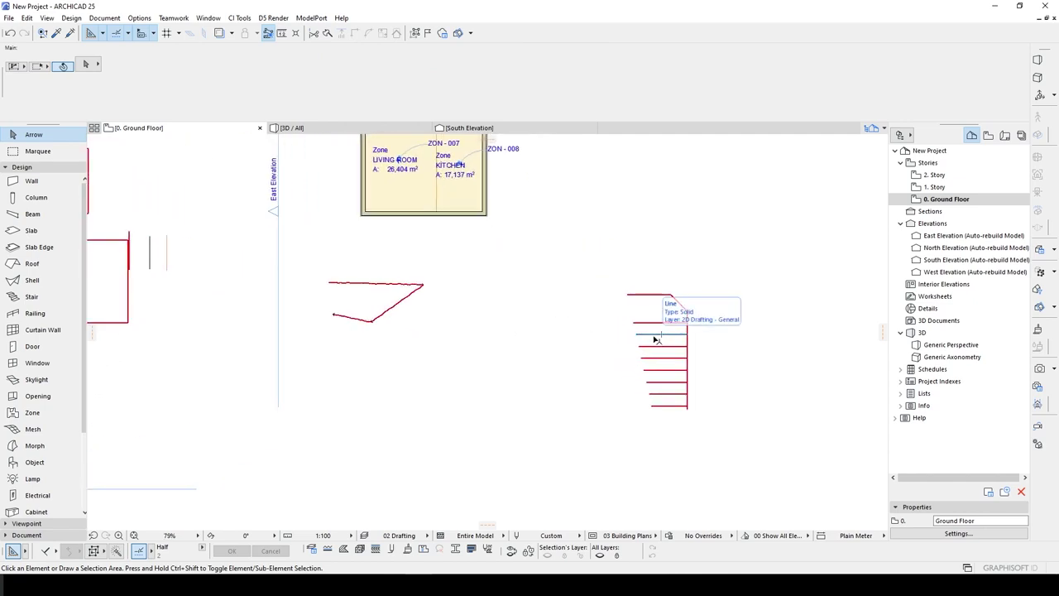
{"action": "scroll", "coordinate": [653, 339], "scroll_direction": "up", "scroll_amount": 2}
{"action": "left_click", "coordinate": [623, 276], "text": "alt"}
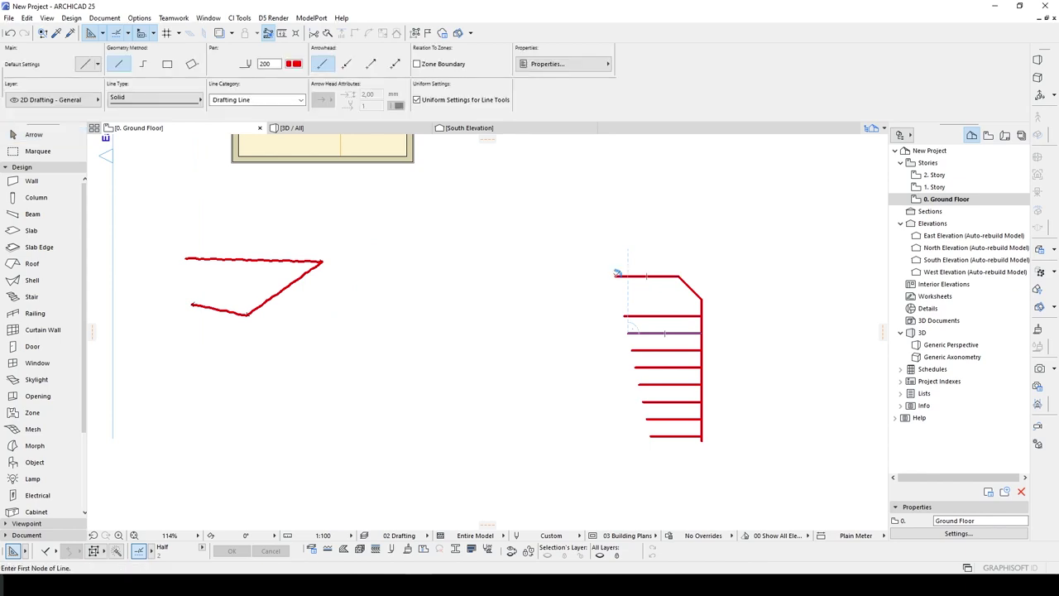
{"action": "left_click", "coordinate": [615, 275]}
{"action": "left_click", "coordinate": [649, 436]}
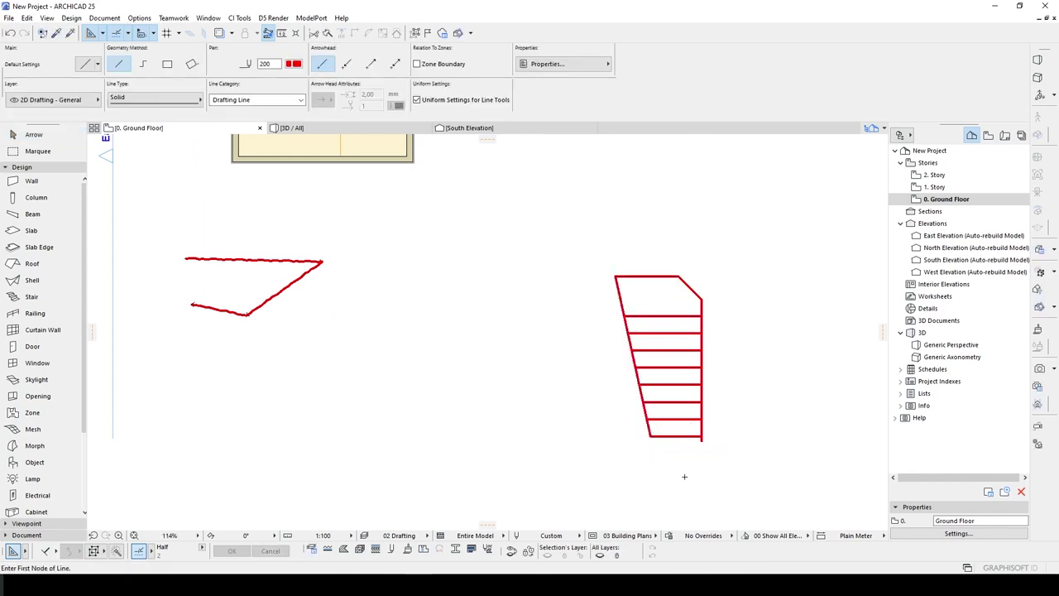
Draw two lines from the shape's bottom corners that meet in a point below it
{"action": "left_click", "coordinate": [702, 439]}
{"action": "left_click", "coordinate": [675, 488]}
{"action": "left_click", "coordinate": [650, 436]}
{"action": "left_click", "coordinate": [676, 487]}
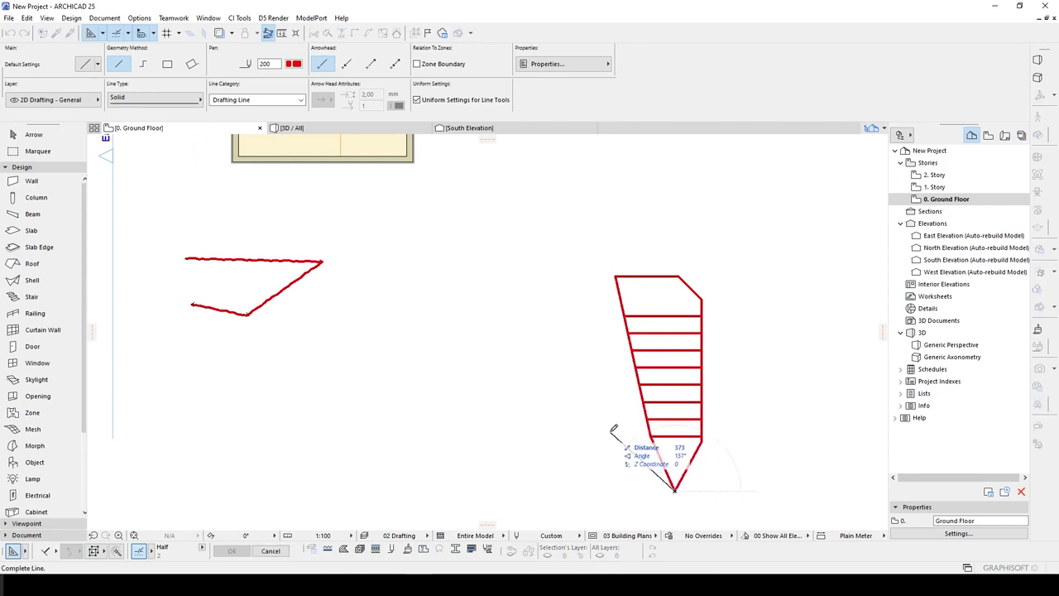
{"action": "scroll", "coordinate": [616, 426], "scroll_direction": "down", "scroll_amount": 3}
{"action": "key", "text": "Escape"}
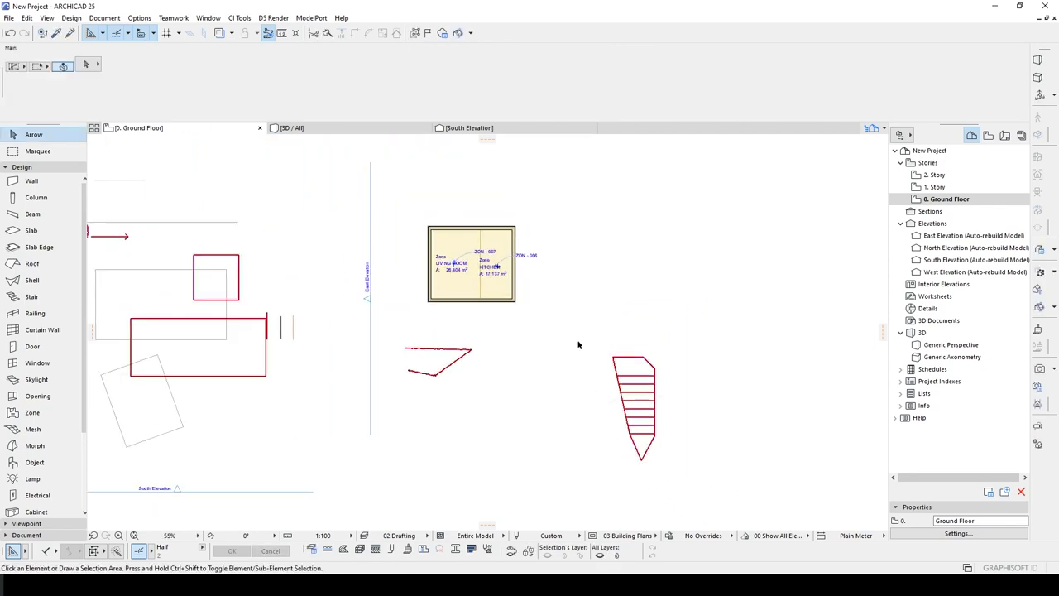
Trim four alternate segments of the slanted western line between the horizontal lines
{"action": "left_click", "coordinate": [314, 37]}
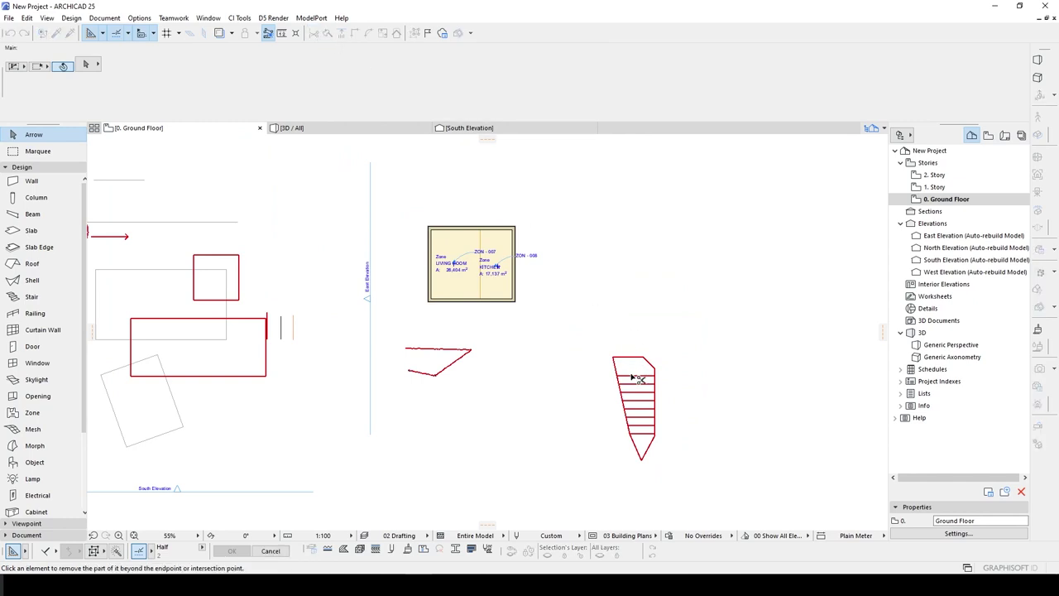
{"action": "scroll", "coordinate": [630, 376], "scroll_direction": "up", "scroll_amount": 5}
{"action": "left_click", "coordinate": [594, 354]}
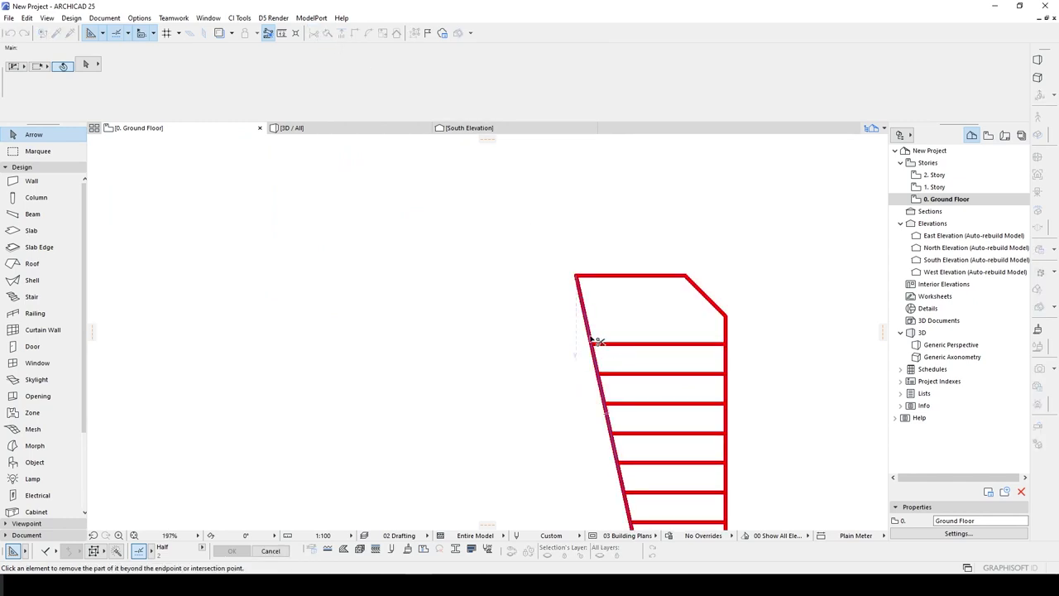
{"action": "left_click", "coordinate": [594, 359]}
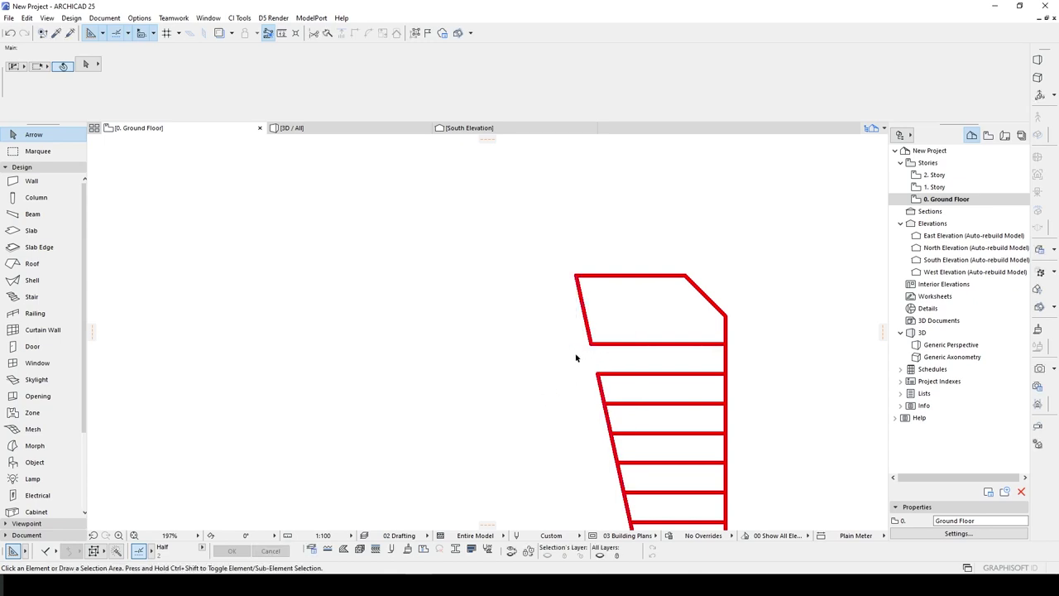
{"action": "scroll", "coordinate": [590, 356], "scroll_direction": "down", "scroll_amount": 2}
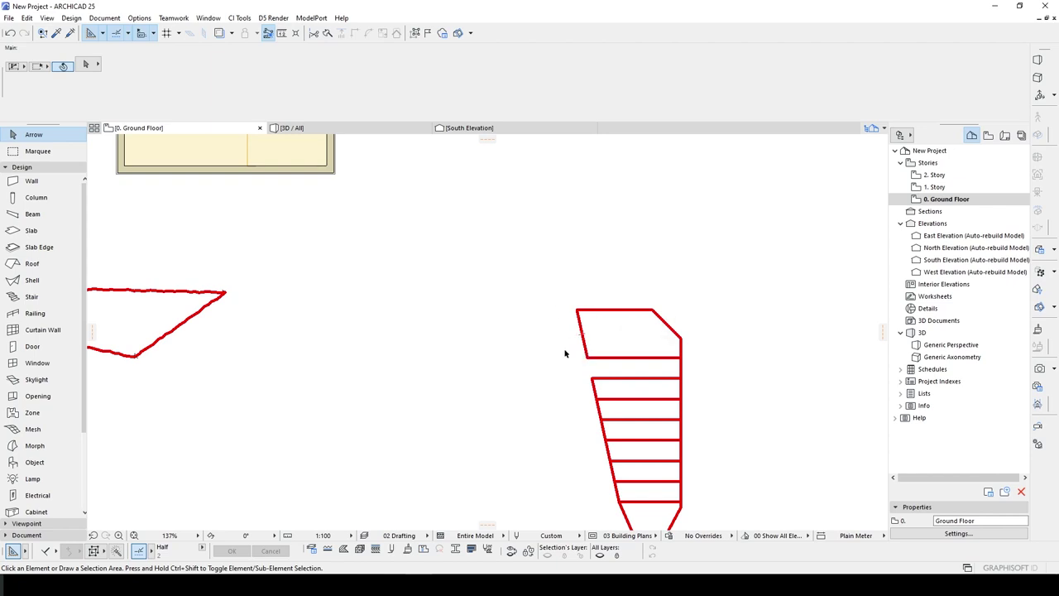
{"action": "middle_click_drag", "start_coordinate": [576, 368], "coordinate": [552, 328]}
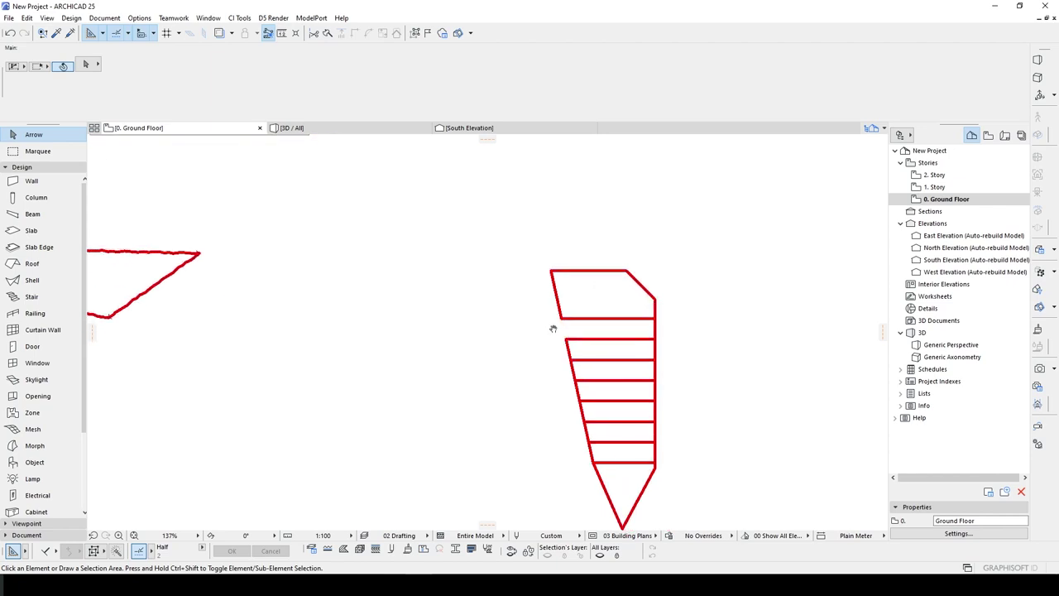
{"action": "left_click", "coordinate": [572, 370]}
{"action": "left_click", "coordinate": [582, 411]}
{"action": "left_click", "coordinate": [590, 452]}
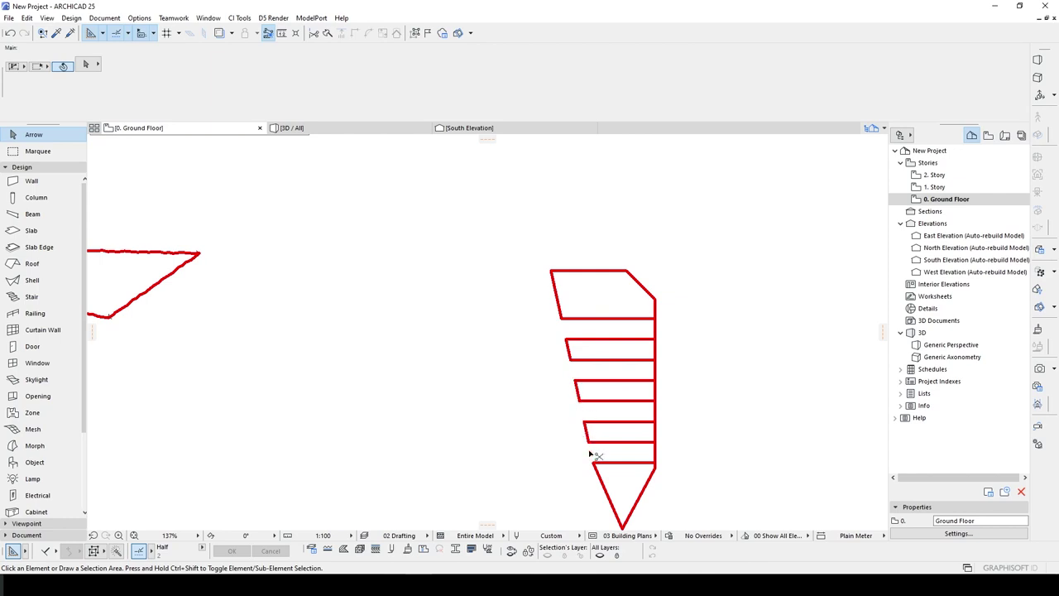
Trim the four matching segments of the vertical eastern line to leave separate closed shapes
{"action": "left_click", "coordinate": [655, 451]}
{"action": "left_click", "coordinate": [656, 411]}
{"action": "left_click", "coordinate": [655, 371]}
{"action": "left_click", "coordinate": [657, 329]}
{"action": "scroll", "coordinate": [672, 338], "scroll_direction": "down", "scroll_amount": 4}
{"action": "middle_click_drag", "start_coordinate": [585, 398], "coordinate": [650, 409]}
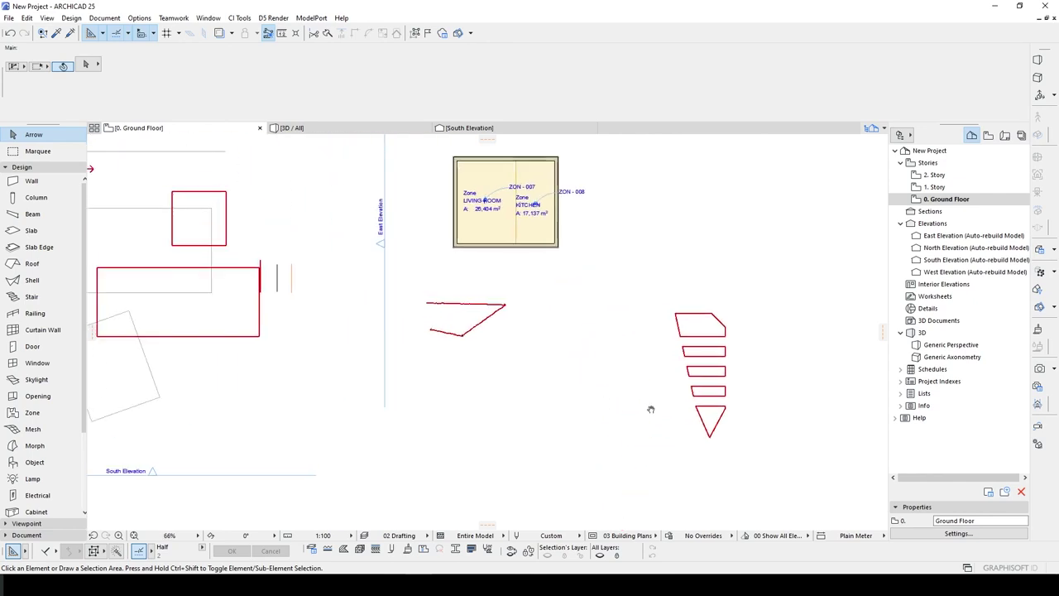
{"action": "scroll", "coordinate": [559, 394], "scroll_direction": "down", "scroll_amount": 1}
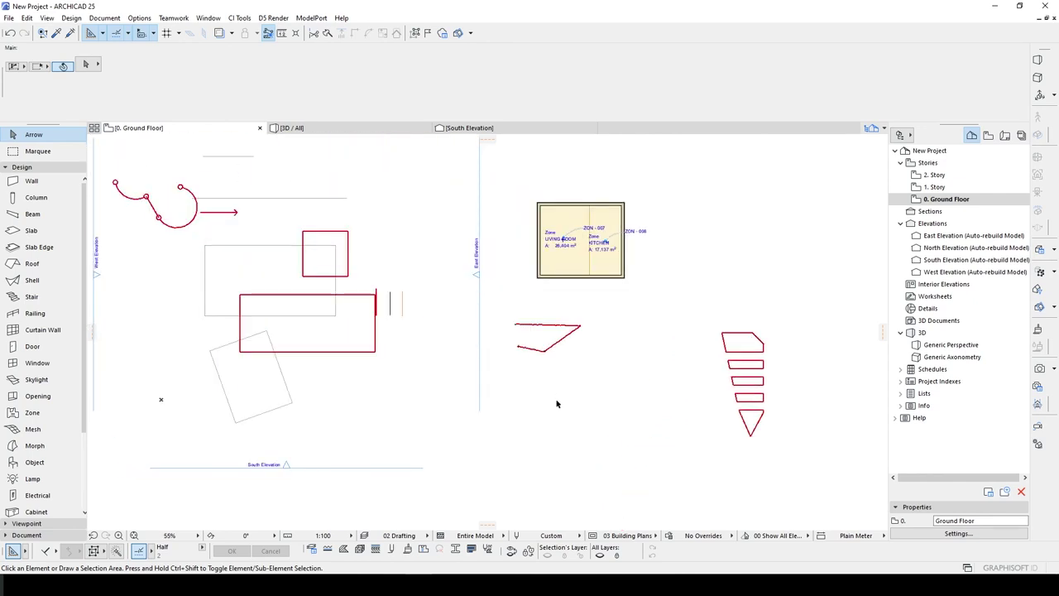
Place an Armchair 04 25 object with its default settings in the empty area east of the trimmed shapes
{"action": "left_click", "coordinate": [323, 351]}
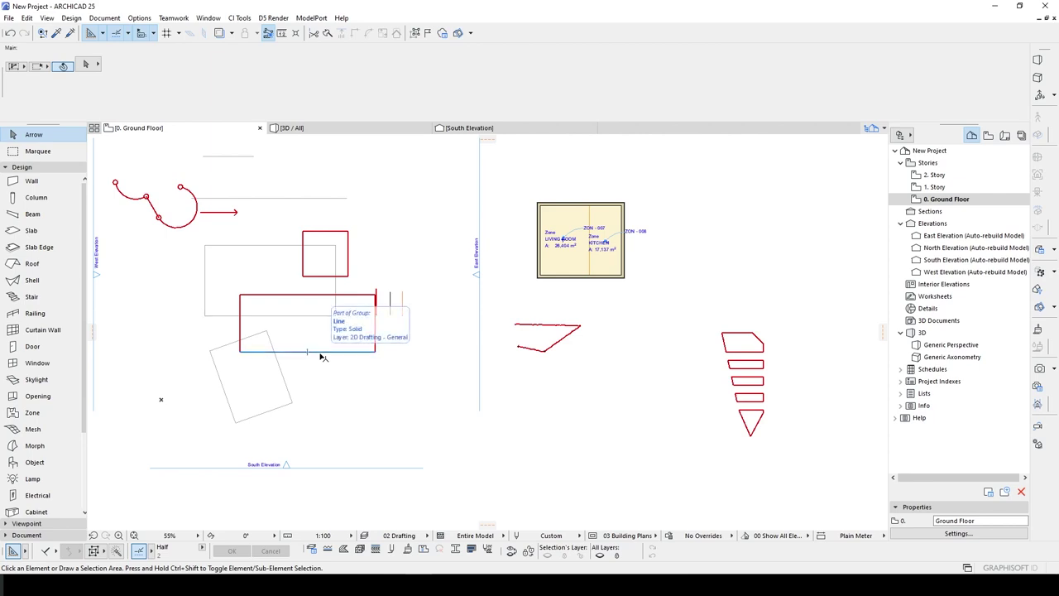
{"action": "left_click", "coordinate": [27, 464]}
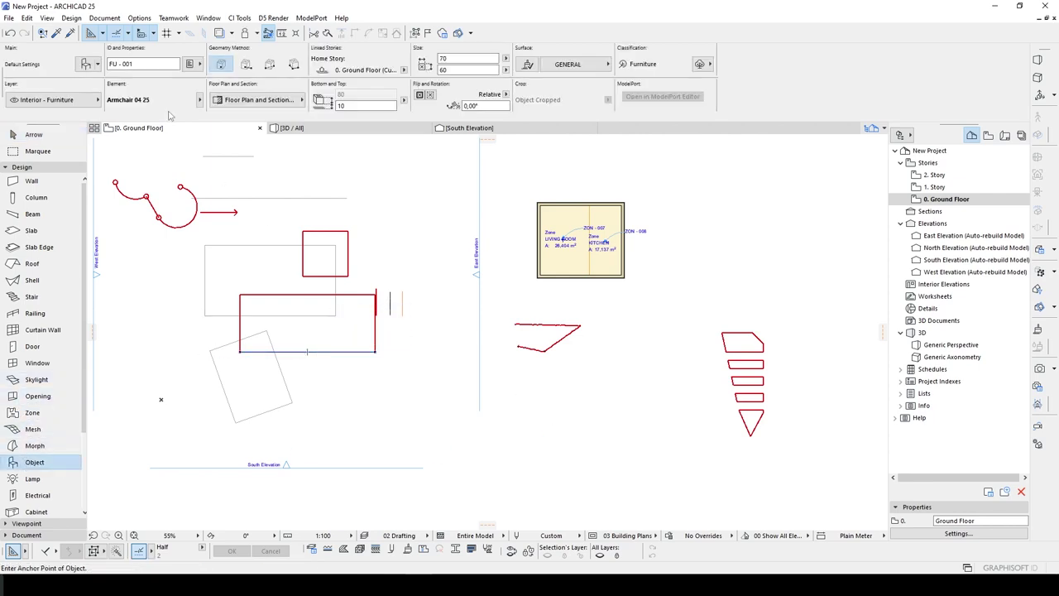
{"action": "left_click", "coordinate": [95, 67]}
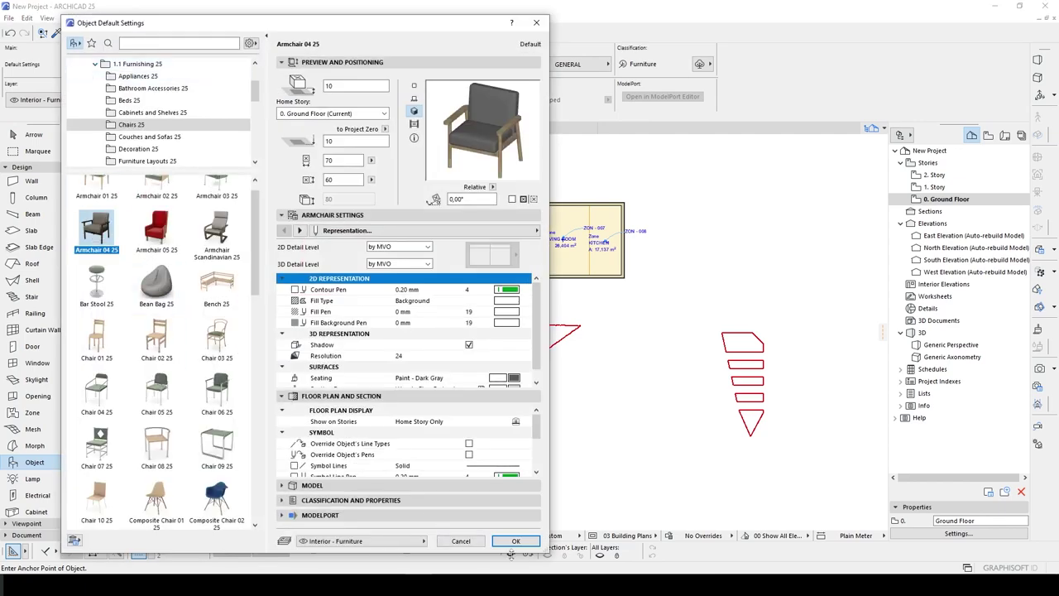
{"action": "left_click", "coordinate": [516, 542]}
{"action": "scroll", "coordinate": [631, 355], "scroll_direction": "right", "scroll_amount": 3, "text": "shift"}
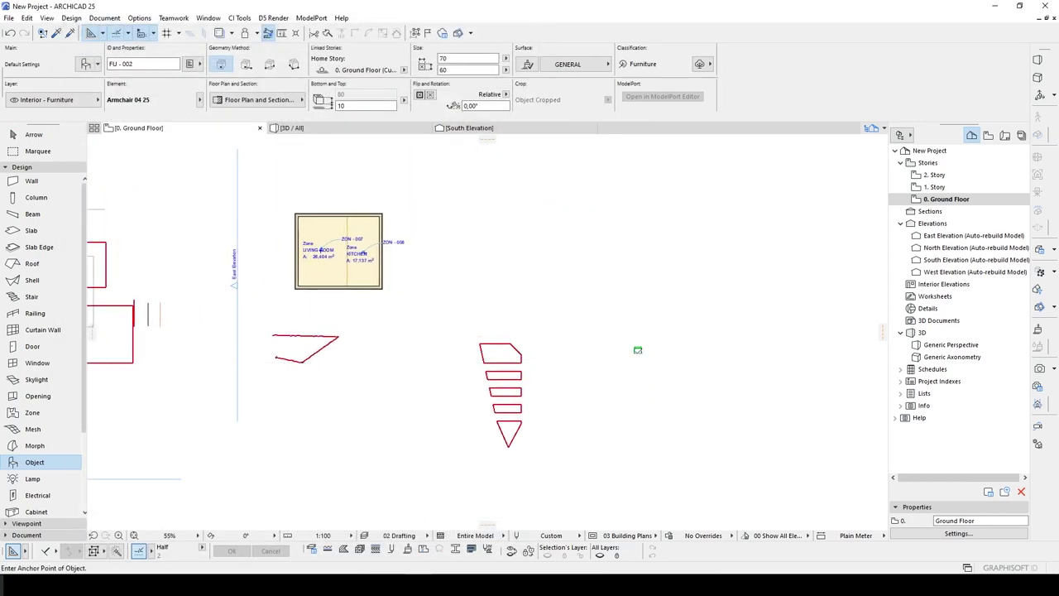
{"action": "scroll", "coordinate": [659, 333], "scroll_direction": "up", "scroll_amount": 5}
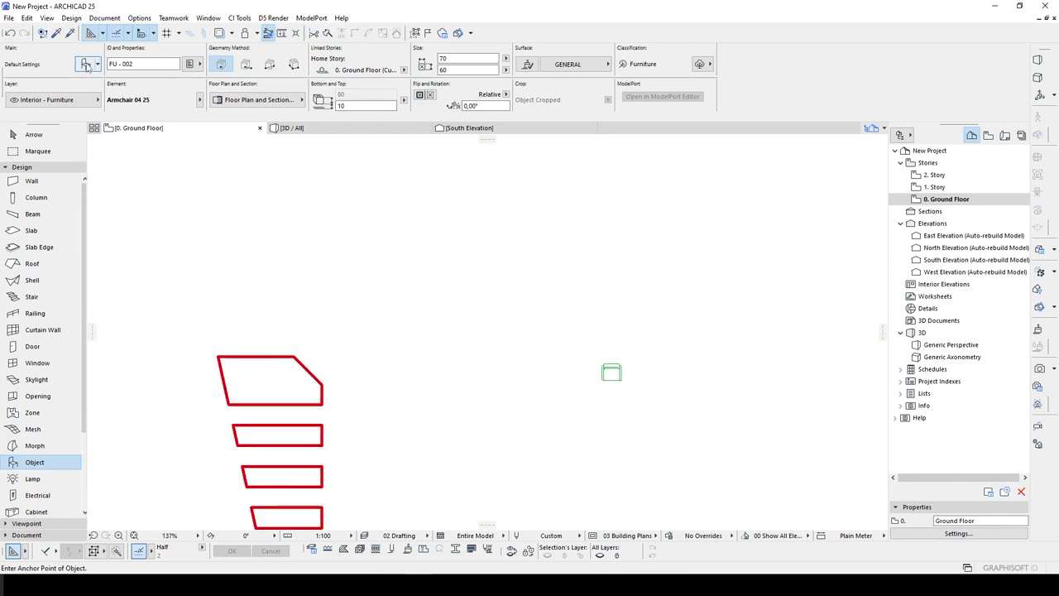
Place a Basketball Court 25 object from the Site Improvements Sport 25 library folder, with its default settings, in the empty area east of the armchair
{"action": "left_click", "coordinate": [86, 64]}
{"action": "left_click_drag", "start_coordinate": [256, 87], "coordinate": [258, 147]}
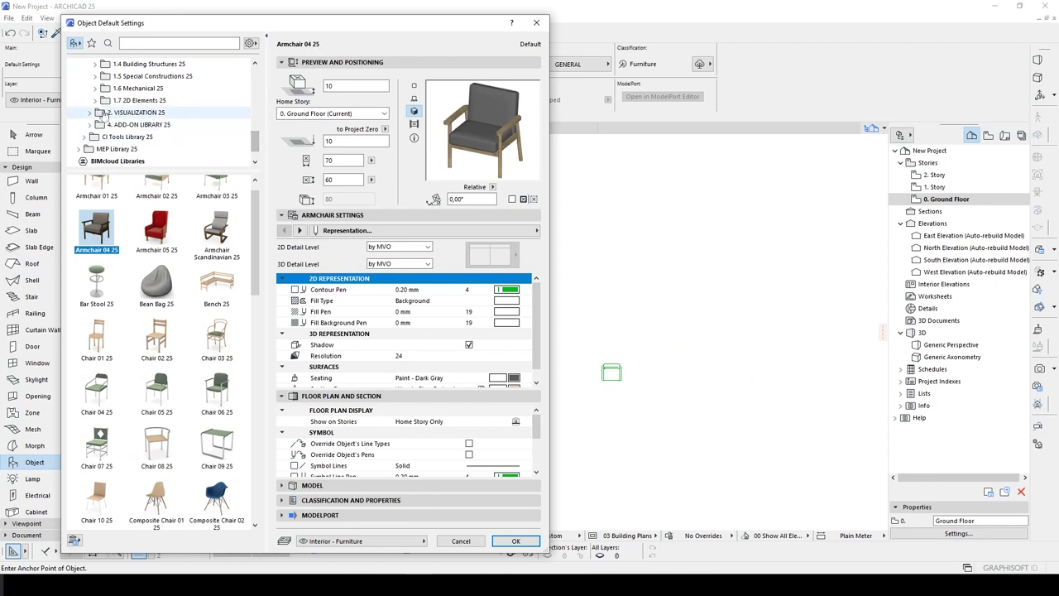
{"action": "left_click", "coordinate": [89, 112]}
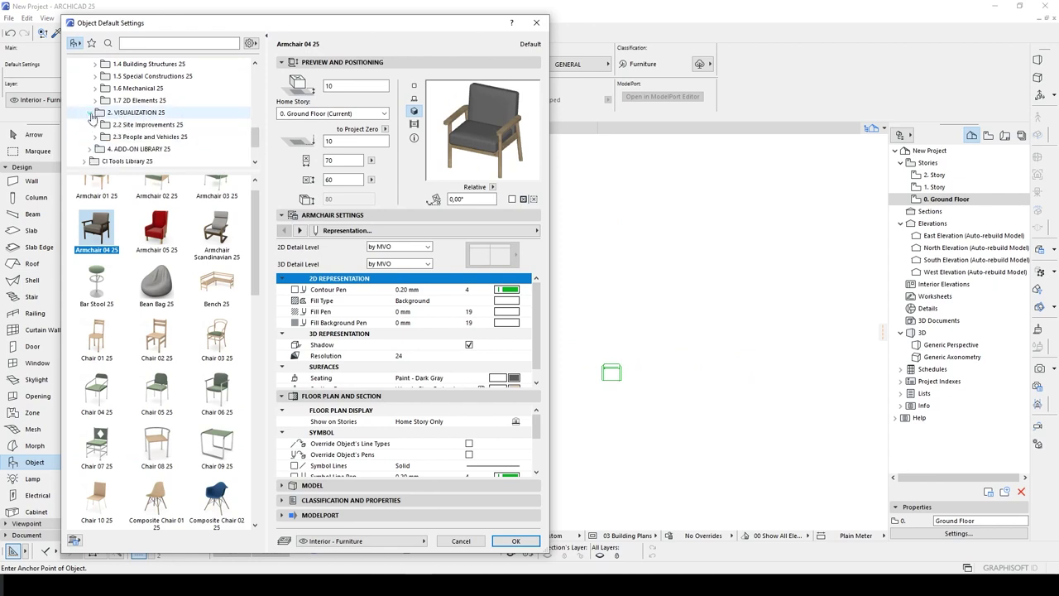
{"action": "left_click", "coordinate": [94, 124]}
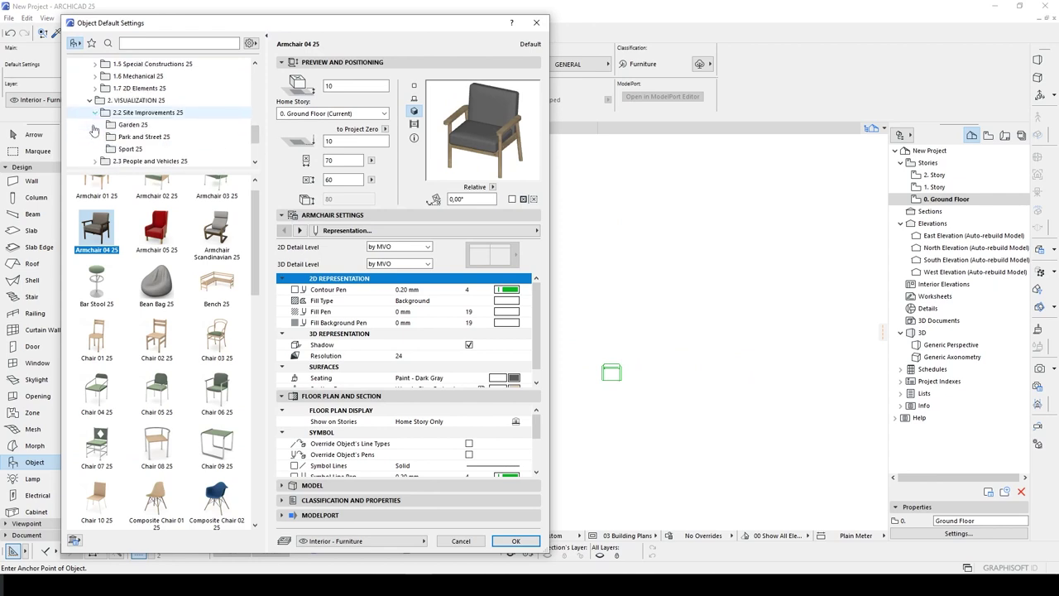
{"action": "left_click", "coordinate": [129, 150]}
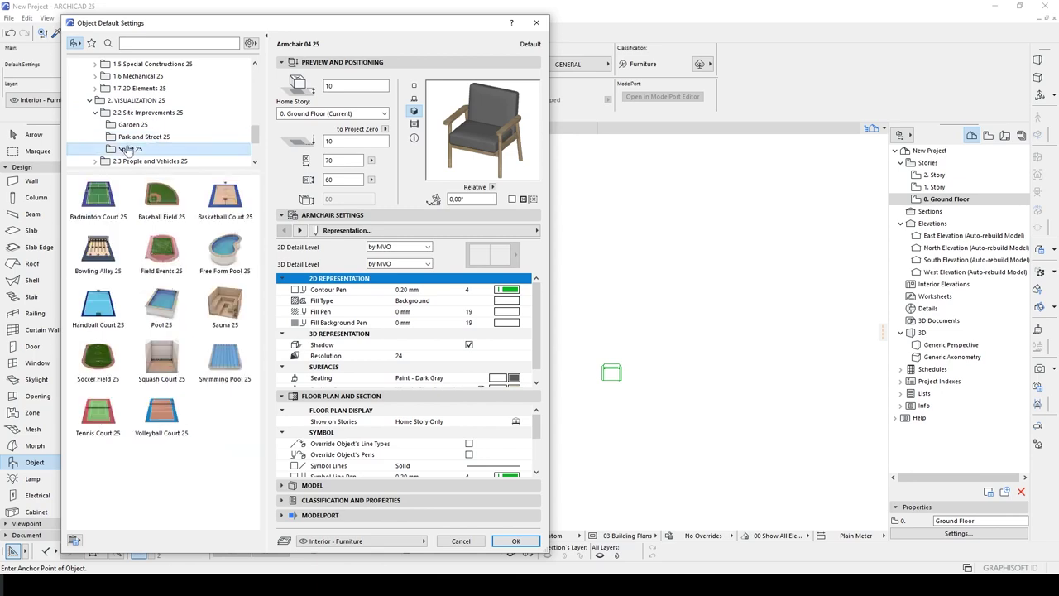
{"action": "left_click", "coordinate": [221, 210]}
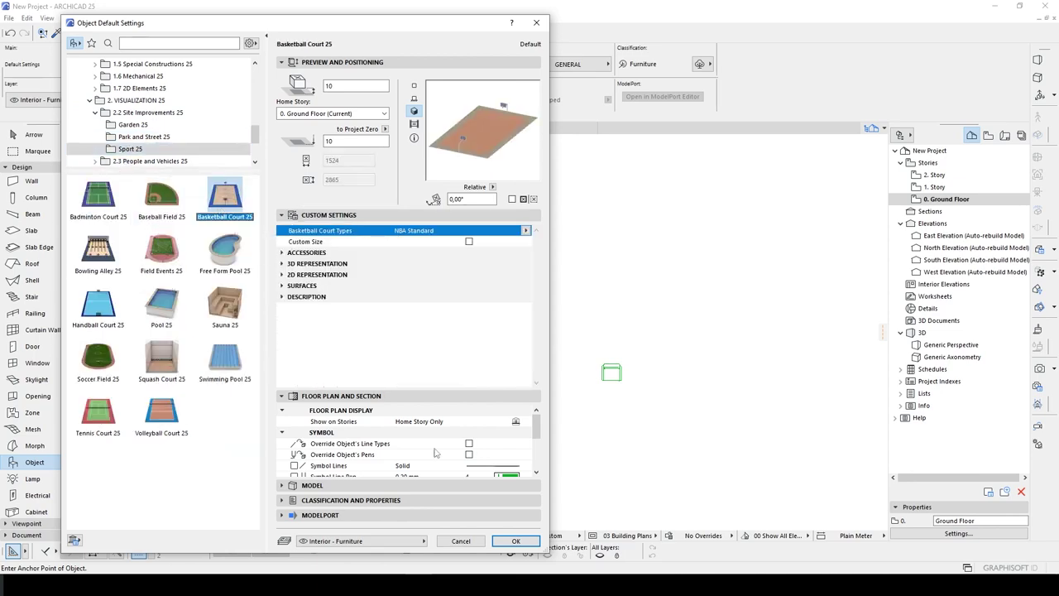
{"action": "left_click", "coordinate": [516, 540]}
{"action": "middle_click_drag", "start_coordinate": [727, 451], "coordinate": [545, 343]}
{"action": "scroll", "coordinate": [545, 343], "scroll_direction": "down", "scroll_amount": 3}
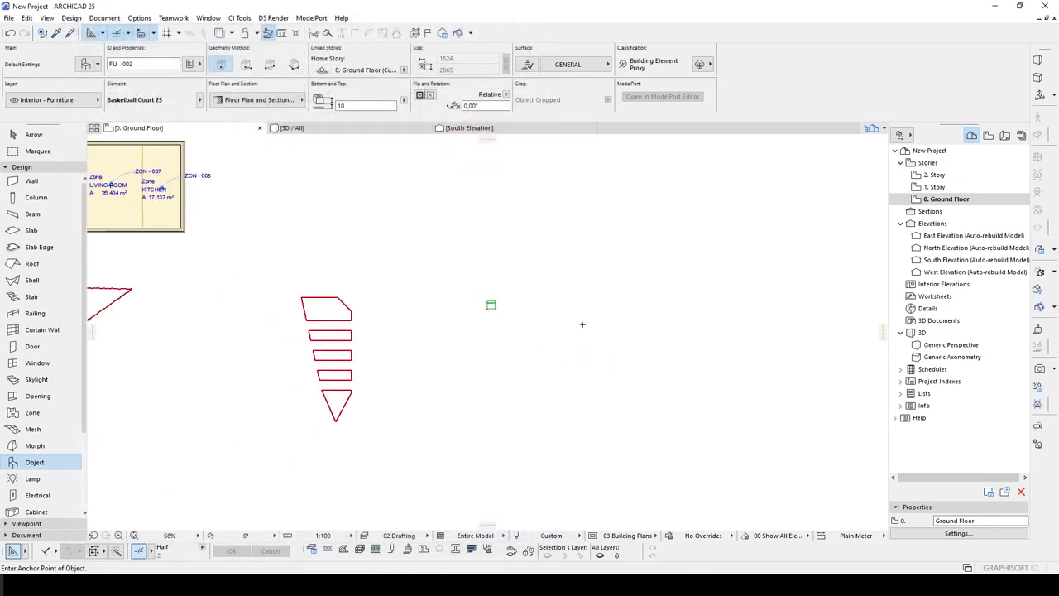
{"action": "left_click", "coordinate": [601, 338]}
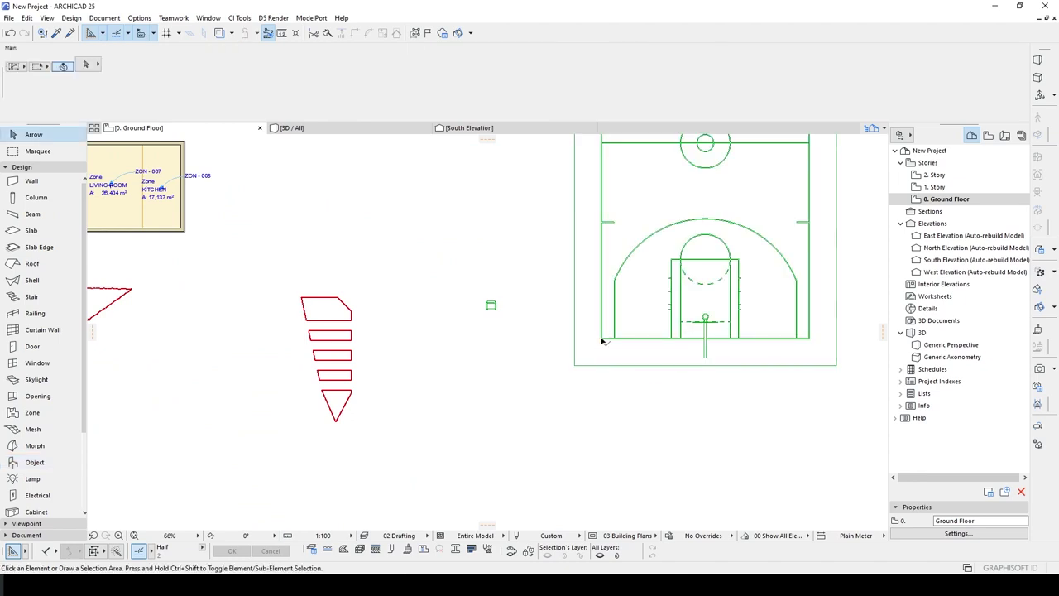
Move the basketball court straight south so its centre line is roughly level with the armchair, and clear the selection
{"action": "scroll", "coordinate": [600, 337], "scroll_direction": "down", "scroll_amount": 2}
{"action": "left_click", "coordinate": [652, 228]}
{"action": "left_click_drag", "start_coordinate": [652, 227], "coordinate": [651, 337]}
{"action": "key", "text": "Escape"}
{"action": "scroll", "coordinate": [523, 318], "scroll_direction": "up", "scroll_amount": 2}
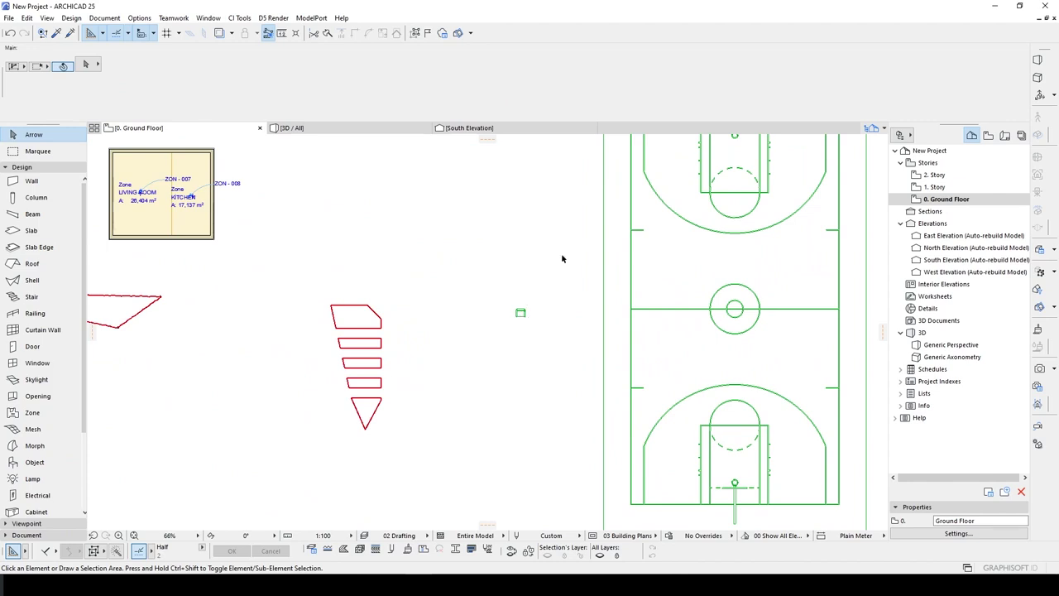
{"action": "scroll", "coordinate": [601, 263], "scroll_direction": "up", "scroll_amount": 1}
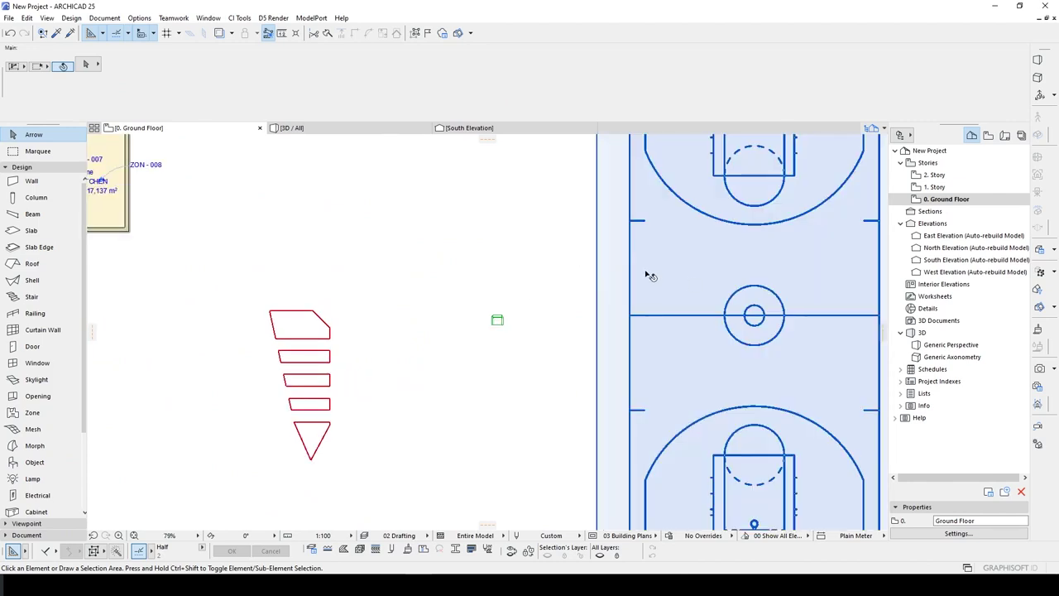
{"action": "scroll", "coordinate": [590, 267], "scroll_direction": "up", "scroll_amount": 1}
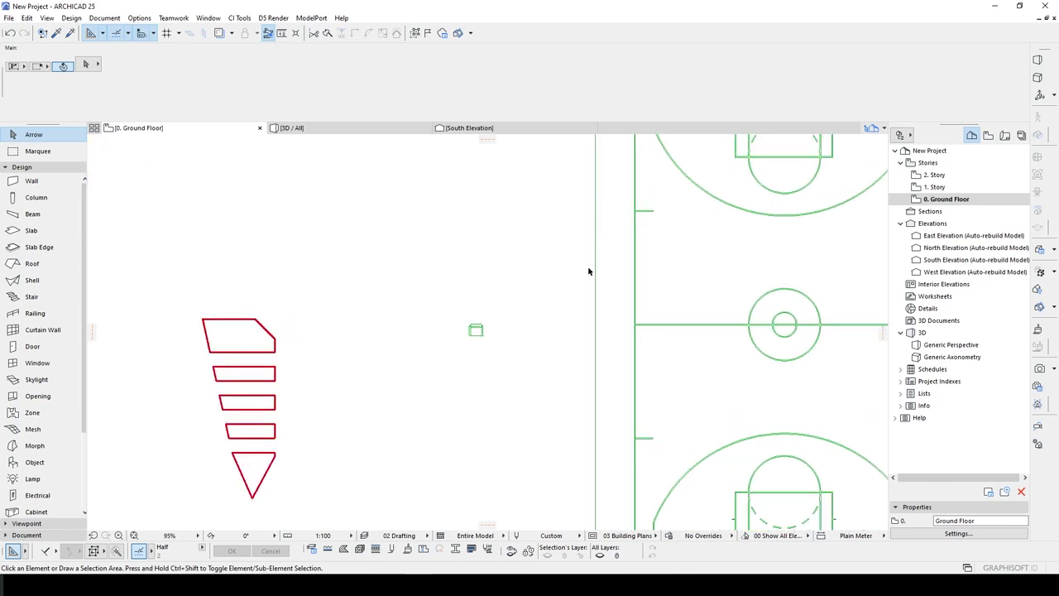
Examine the armchair and basketball court objects on the ground floor plan, selecting and deselecting each
{"action": "scroll", "coordinate": [617, 304], "scroll_direction": "up", "scroll_amount": 3}
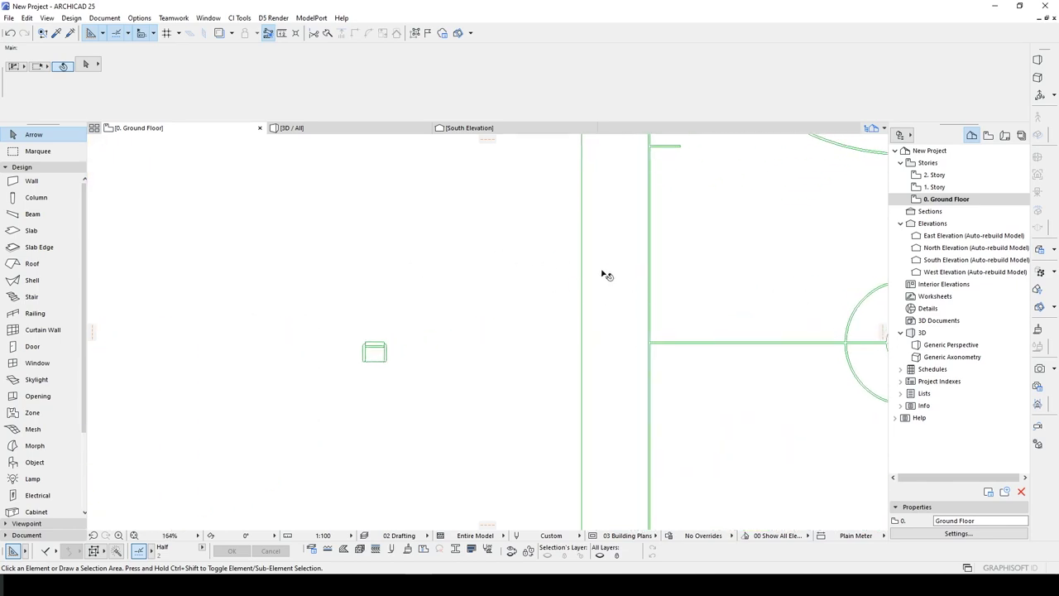
{"action": "scroll", "coordinate": [377, 346], "scroll_direction": "up", "scroll_amount": 5}
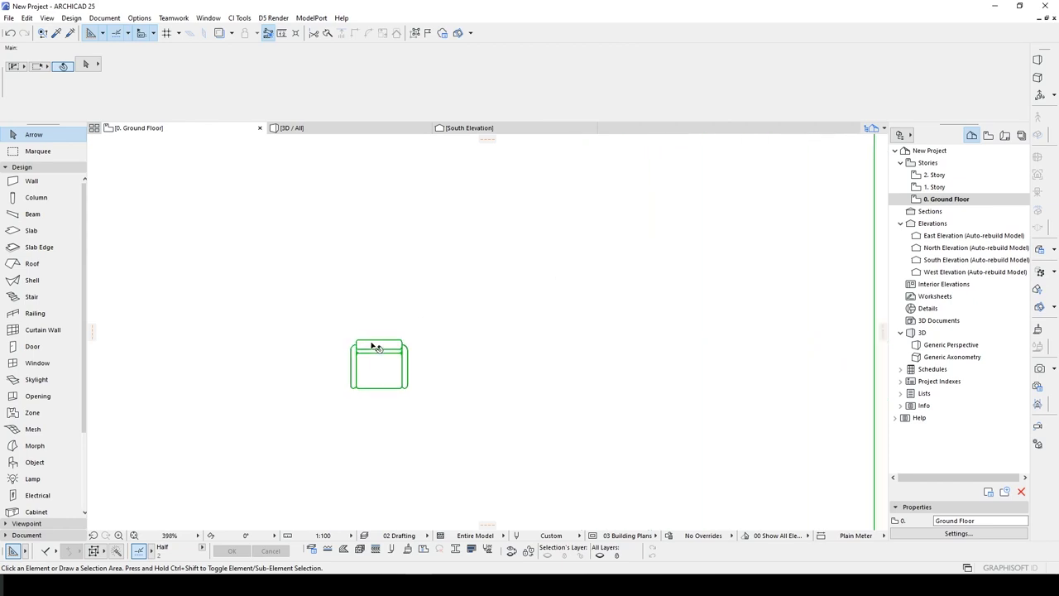
{"action": "left_click", "coordinate": [374, 344]}
{"action": "scroll", "coordinate": [368, 344], "scroll_direction": "up", "scroll_amount": 4}
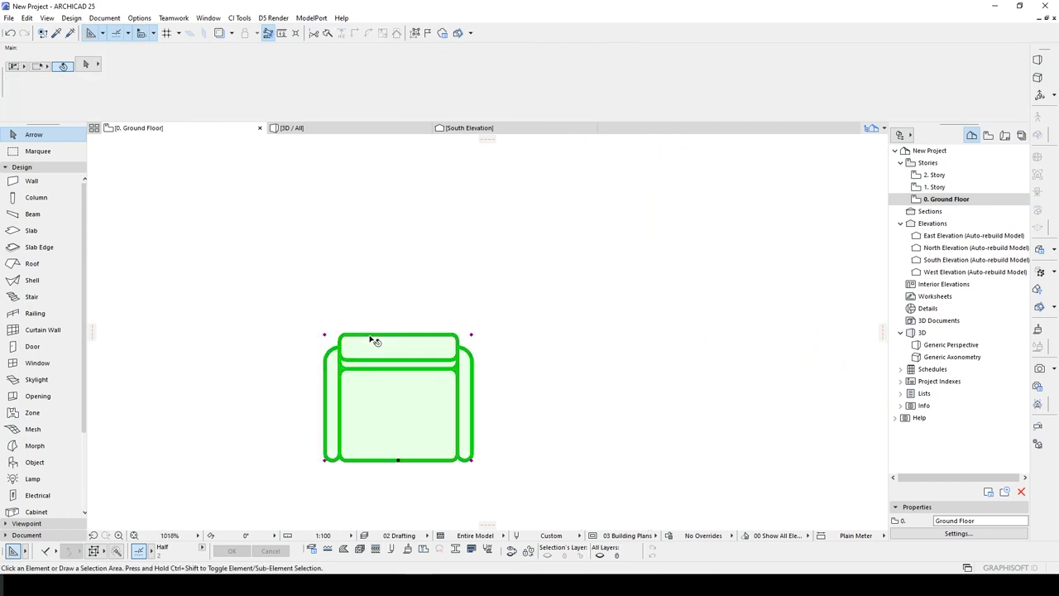
{"action": "left_click", "coordinate": [392, 309]}
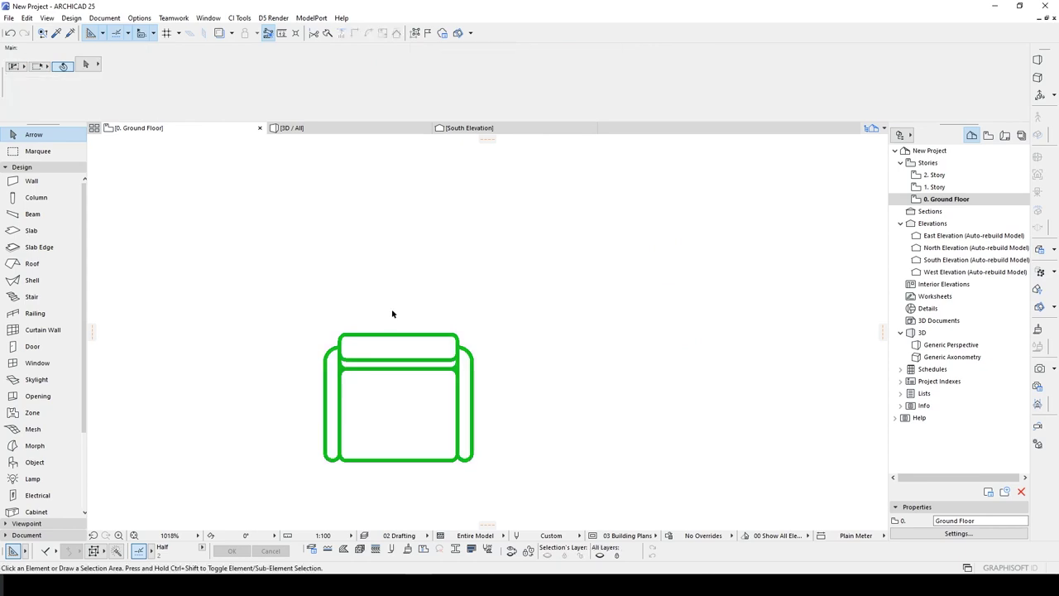
{"action": "scroll", "coordinate": [392, 310], "scroll_direction": "down", "scroll_amount": 10}
{"action": "left_click", "coordinate": [570, 309]}
{"action": "scroll", "coordinate": [579, 314], "scroll_direction": "up", "scroll_amount": 1}
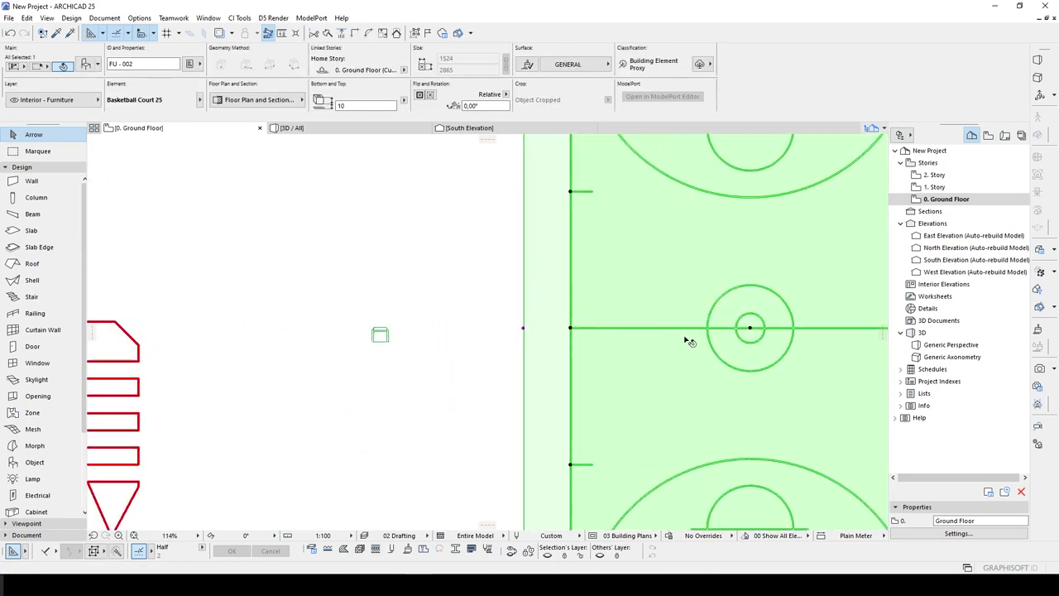
{"action": "left_click", "coordinate": [376, 300]}
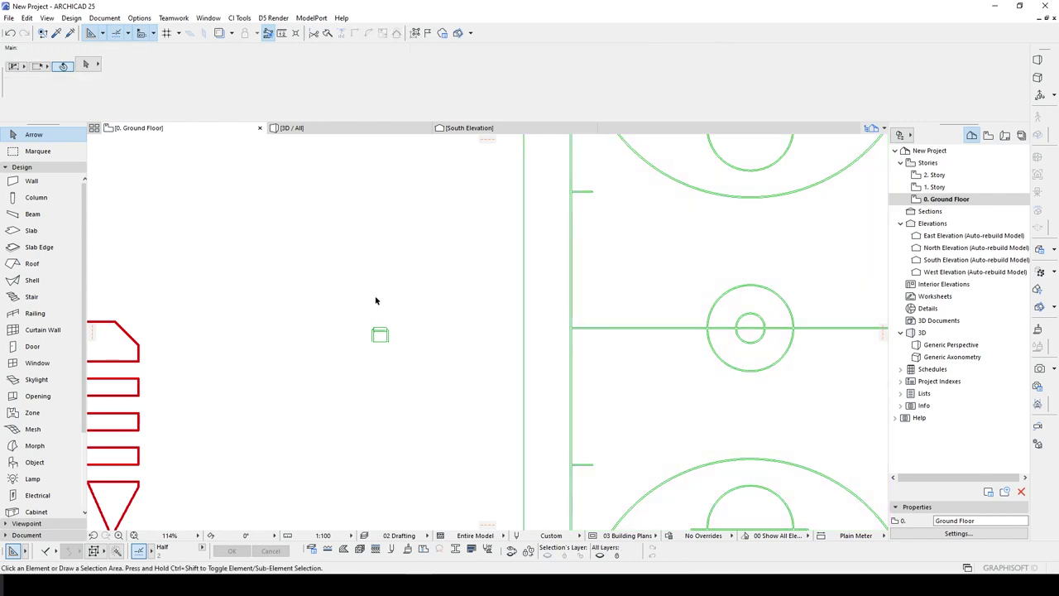
Explode the armchair object into the current view without keeping the original element
{"action": "left_click_drag", "start_coordinate": [425, 378], "coordinate": [356, 313]}
{"action": "scroll", "coordinate": [354, 310], "scroll_direction": "up", "scroll_amount": 5}
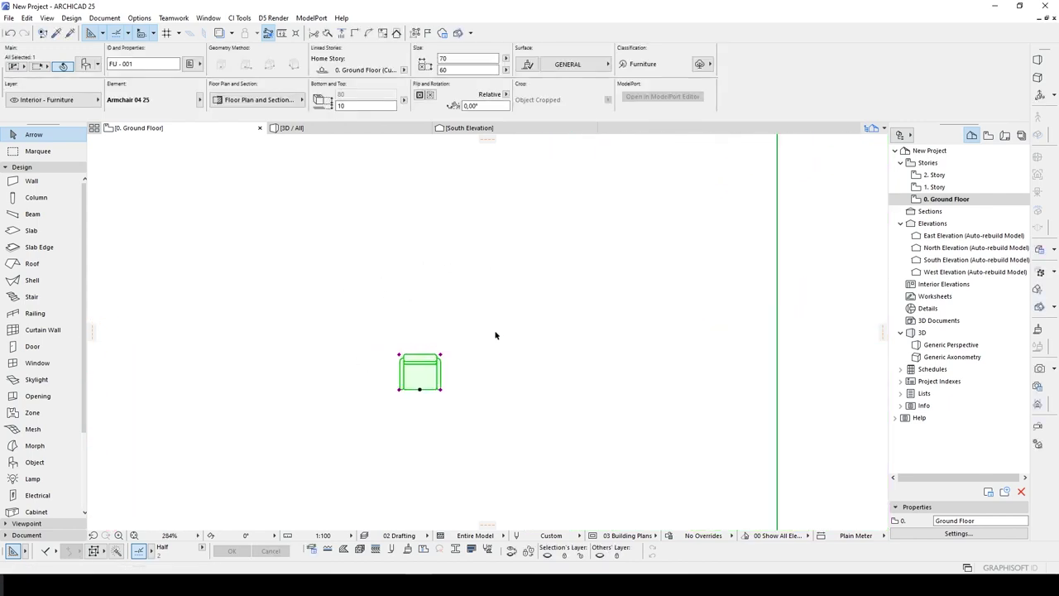
{"action": "left_click", "coordinate": [28, 18]}
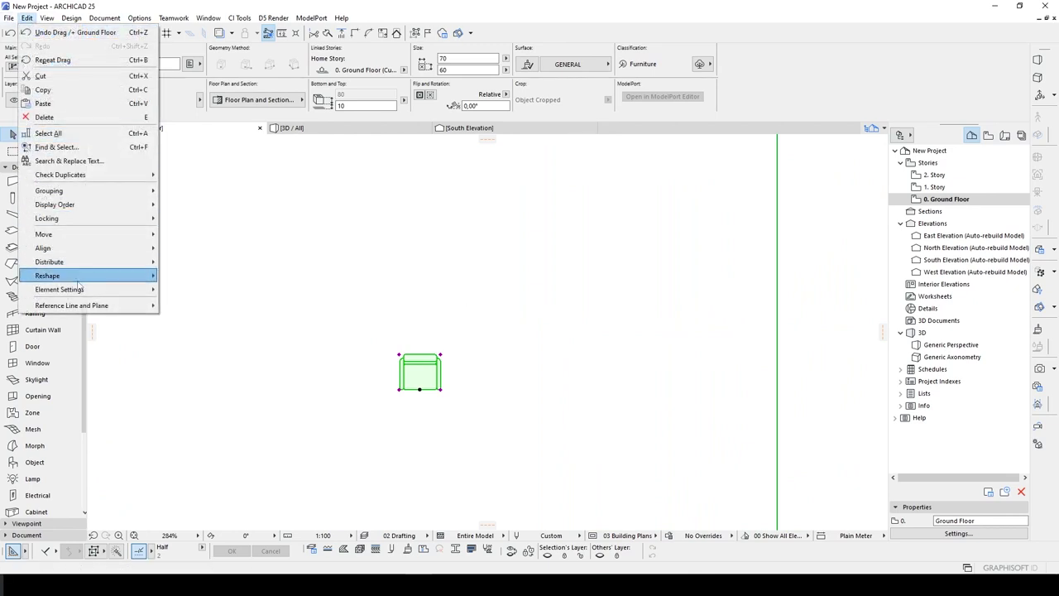
{"action": "mouse_move", "coordinate": [69, 279]}
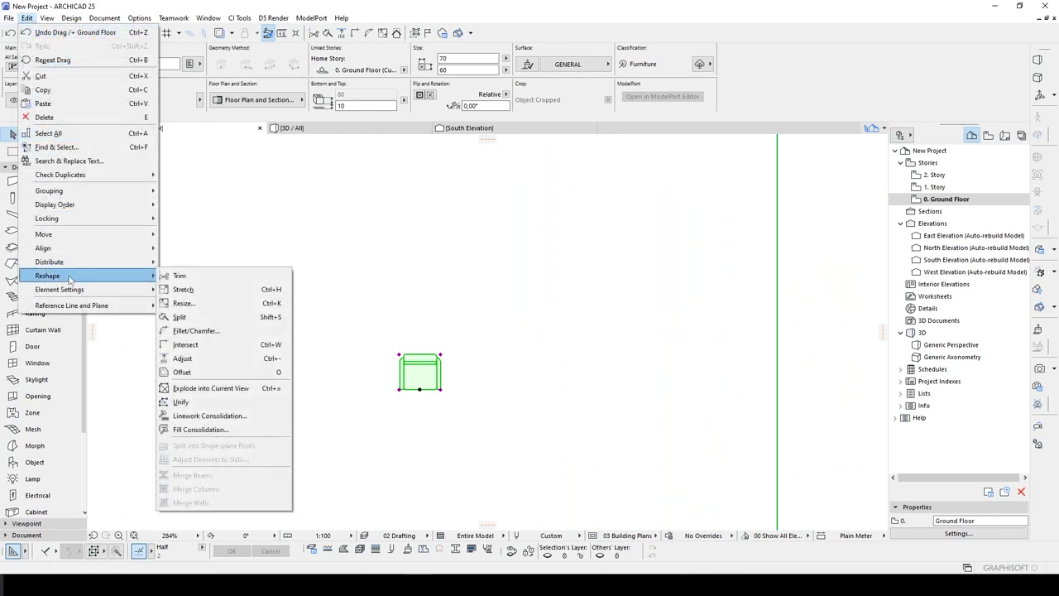
{"action": "left_click", "coordinate": [183, 394]}
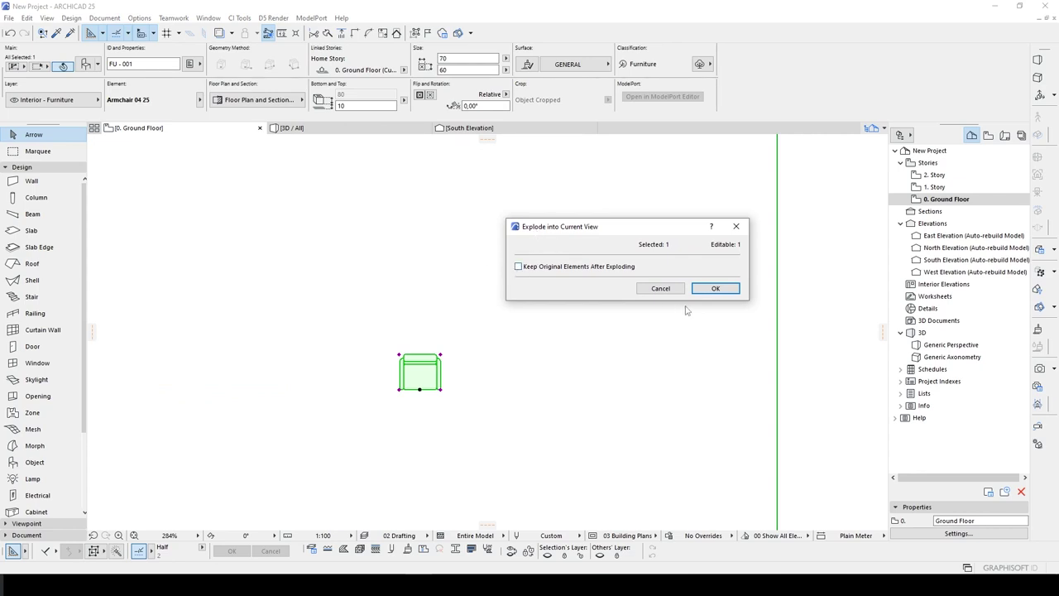
{"action": "left_click", "coordinate": [711, 290]}
Suspend groups and delete the background fills of the exploded armchair inside a marquee drawn around it
{"action": "scroll", "coordinate": [418, 350], "scroll_direction": "up", "scroll_amount": 4}
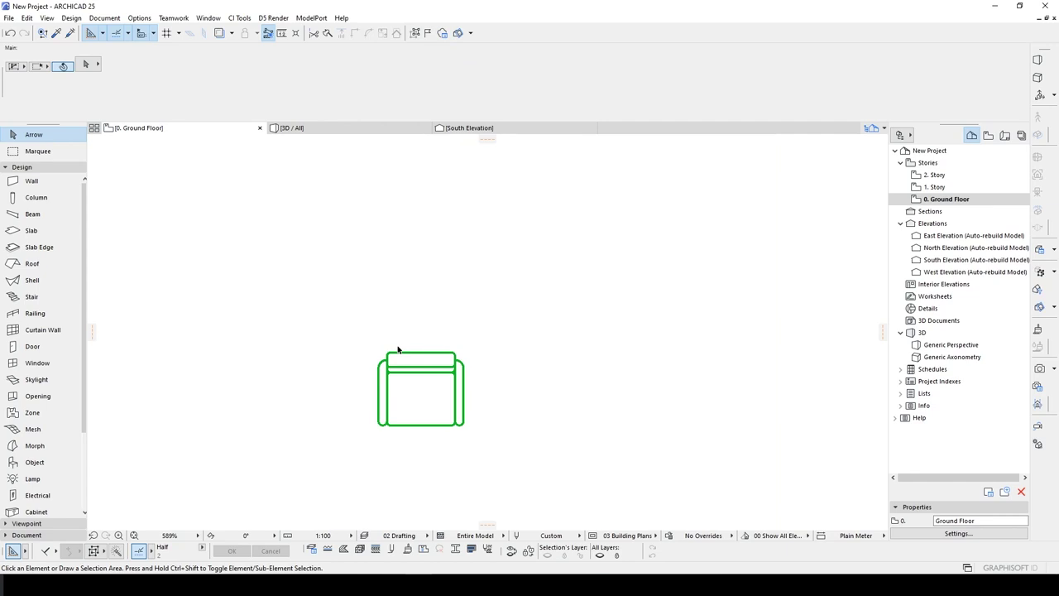
{"action": "scroll", "coordinate": [397, 350], "scroll_direction": "up", "scroll_amount": 3}
{"action": "left_click", "coordinate": [416, 32]}
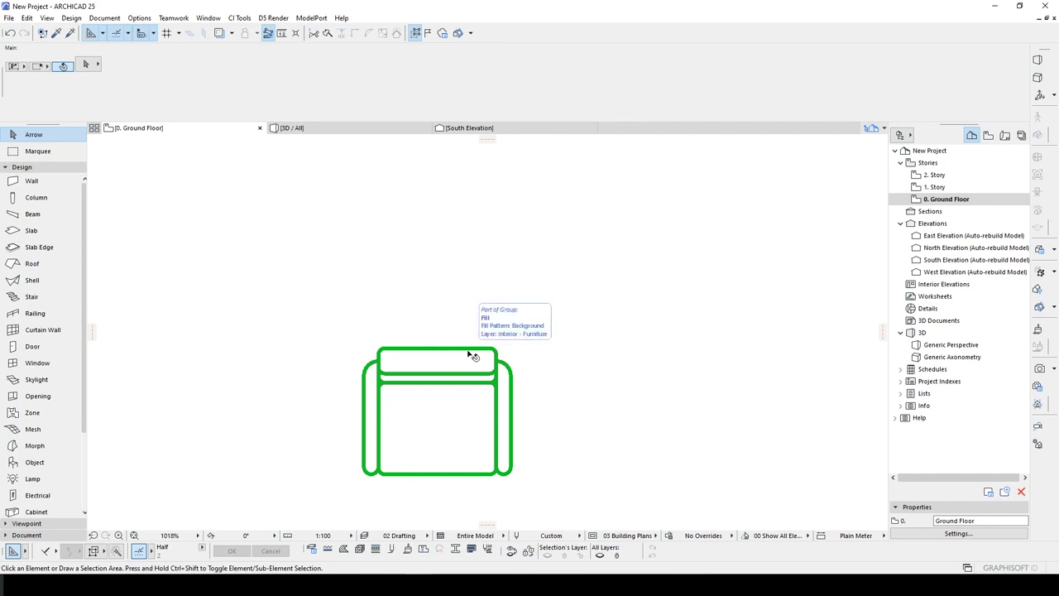
{"action": "left_click", "coordinate": [37, 151]}
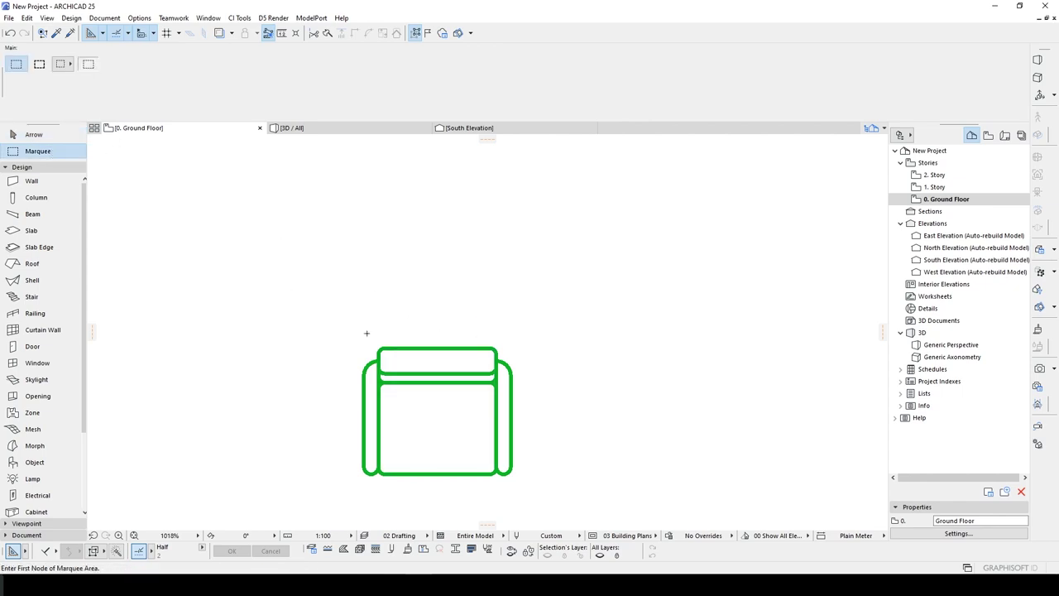
{"action": "left_click", "coordinate": [307, 307]}
{"action": "left_click", "coordinate": [558, 502]}
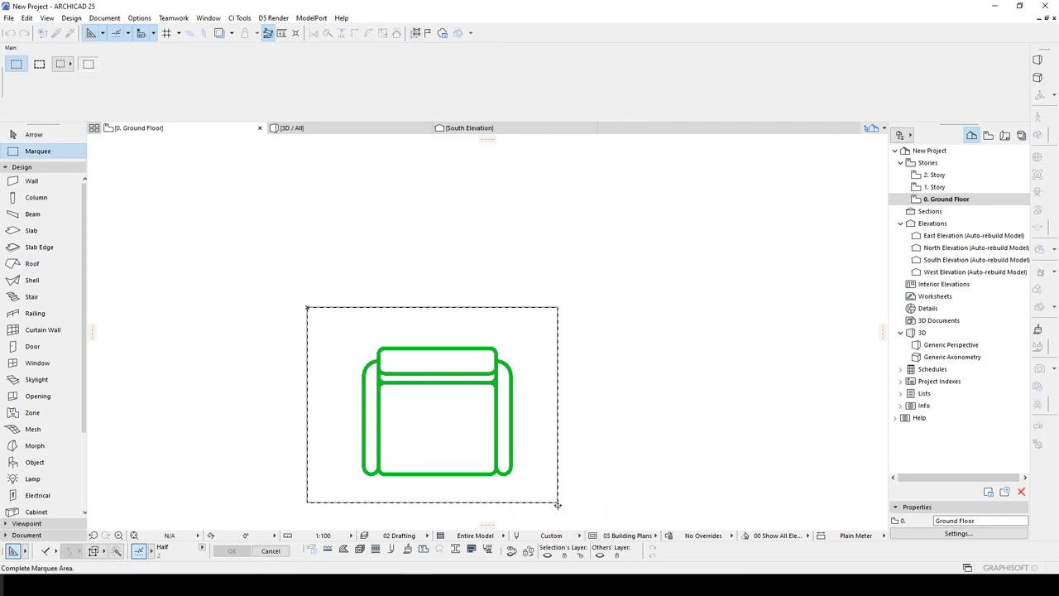
{"action": "left_click", "coordinate": [451, 411], "text": "alt"}
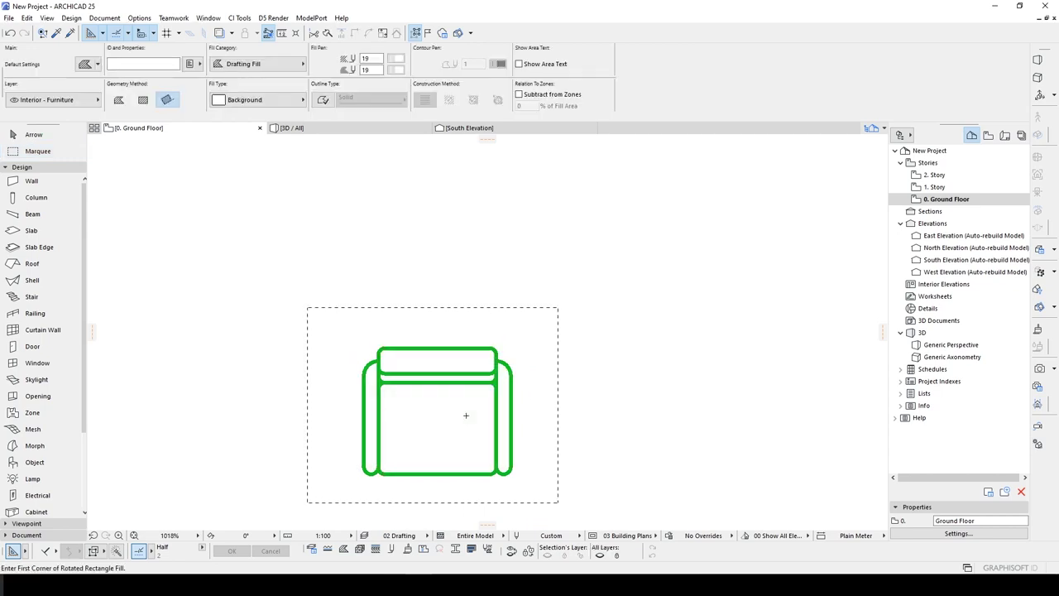
{"action": "key", "text": "Escape"}
Inspect the exploded armchair's linework by selecting the polyline of its right armrest
{"action": "scroll", "coordinate": [466, 350], "scroll_direction": "up", "scroll_amount": 3}
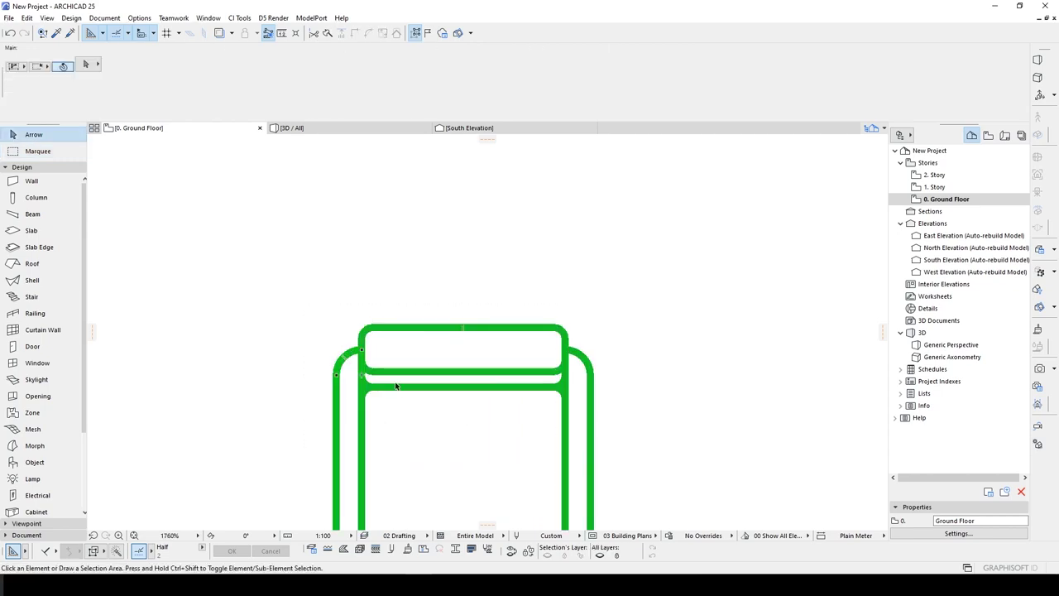
{"action": "left_click", "coordinate": [542, 386]}
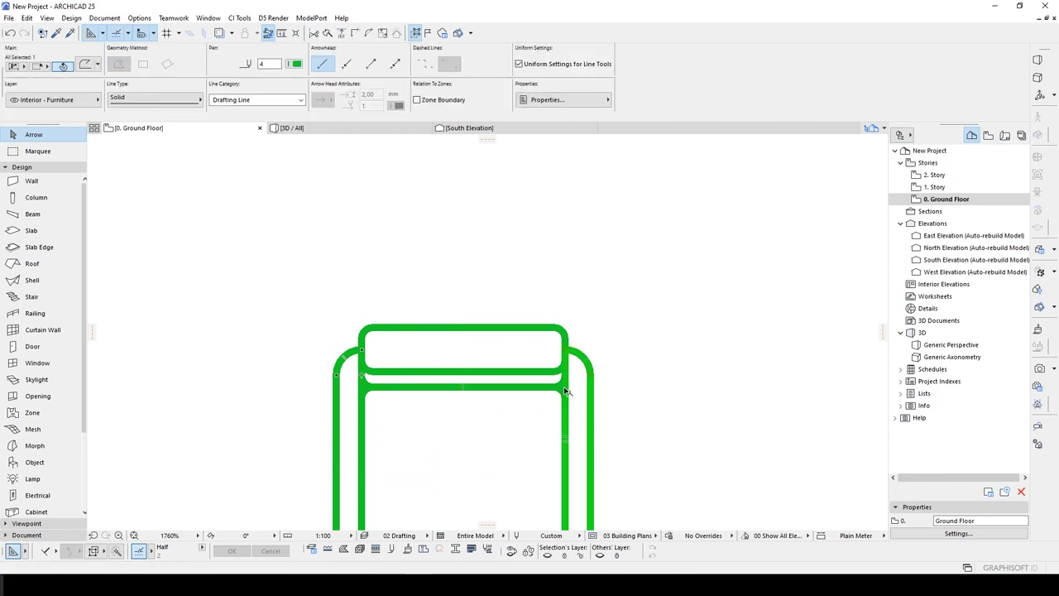
{"action": "scroll", "coordinate": [629, 326], "scroll_direction": "down", "scroll_amount": 5}
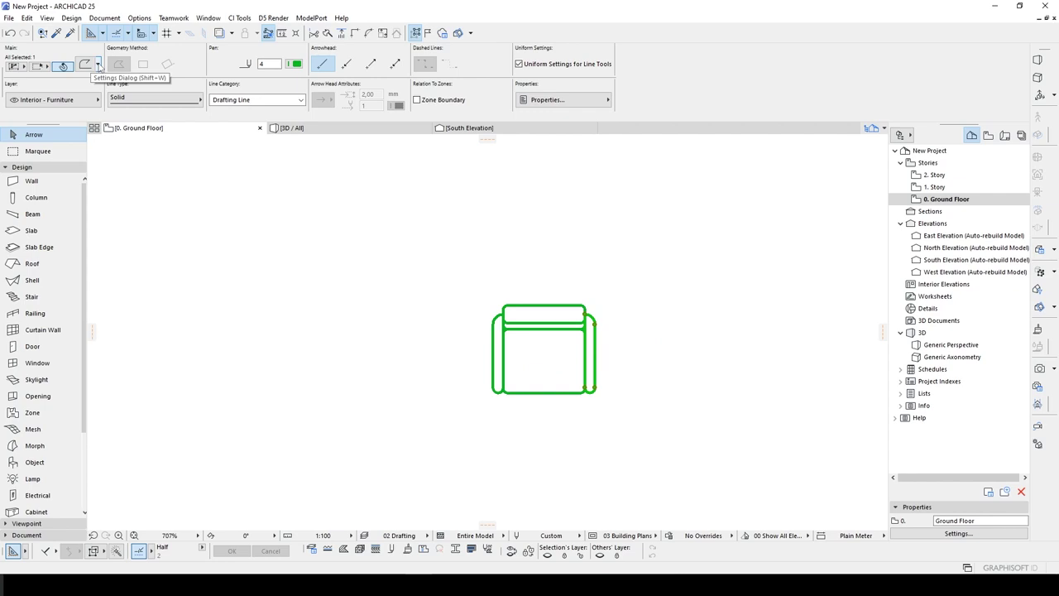
{"action": "key", "text": "Escape"}
{"action": "scroll", "coordinate": [316, 263], "scroll_direction": "down", "scroll_amount": 2}
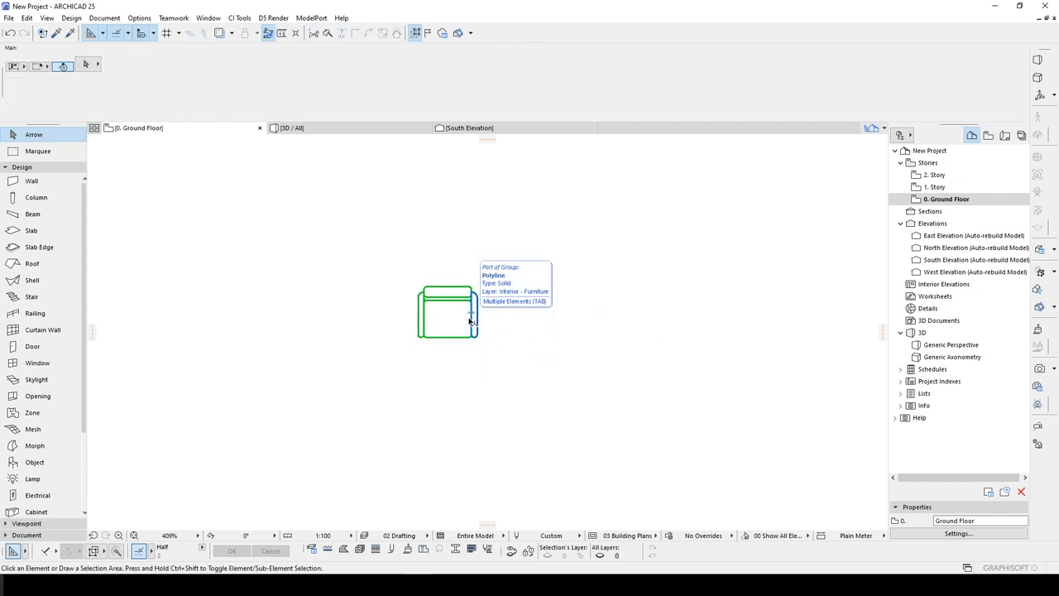
Explode the basketball court object into the current view without keeping the original element
{"action": "scroll", "coordinate": [479, 317], "scroll_direction": "down", "scroll_amount": 6}
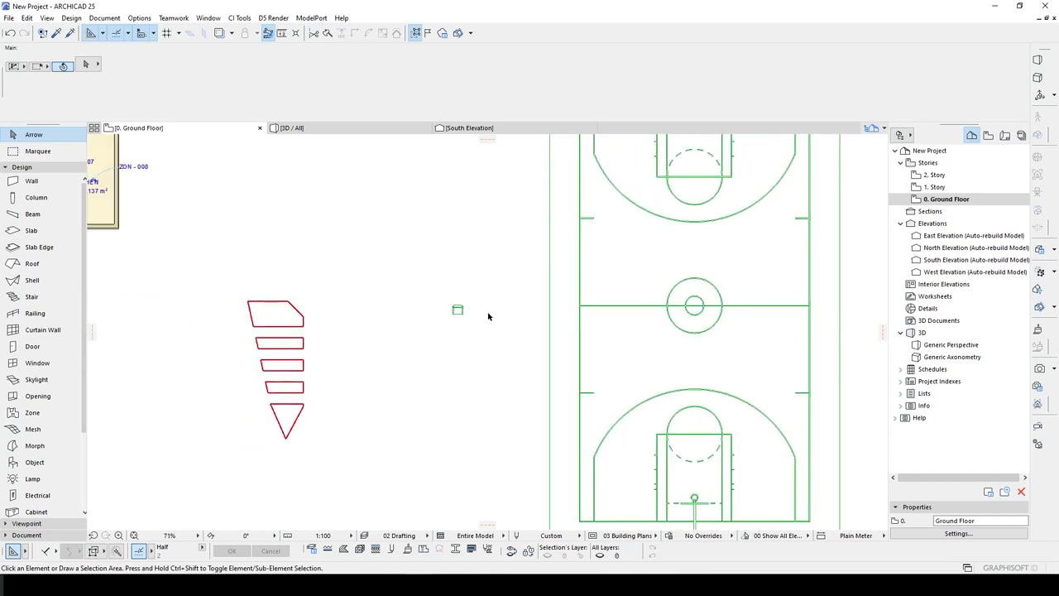
{"action": "scroll", "coordinate": [488, 317], "scroll_direction": "down", "scroll_amount": 1}
{"action": "left_click", "coordinate": [548, 348]}
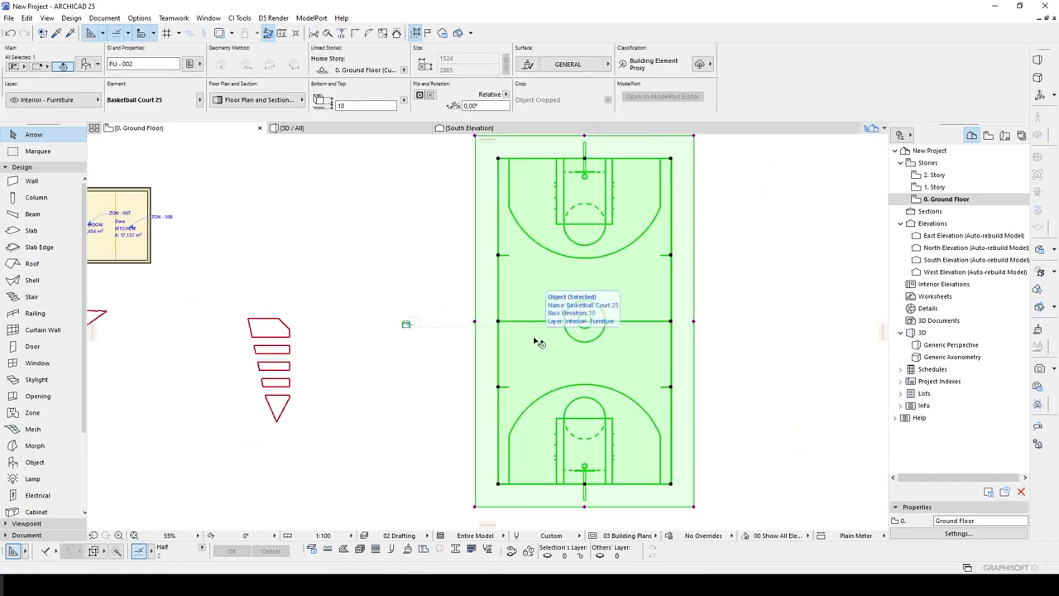
{"action": "left_click", "coordinate": [27, 17]}
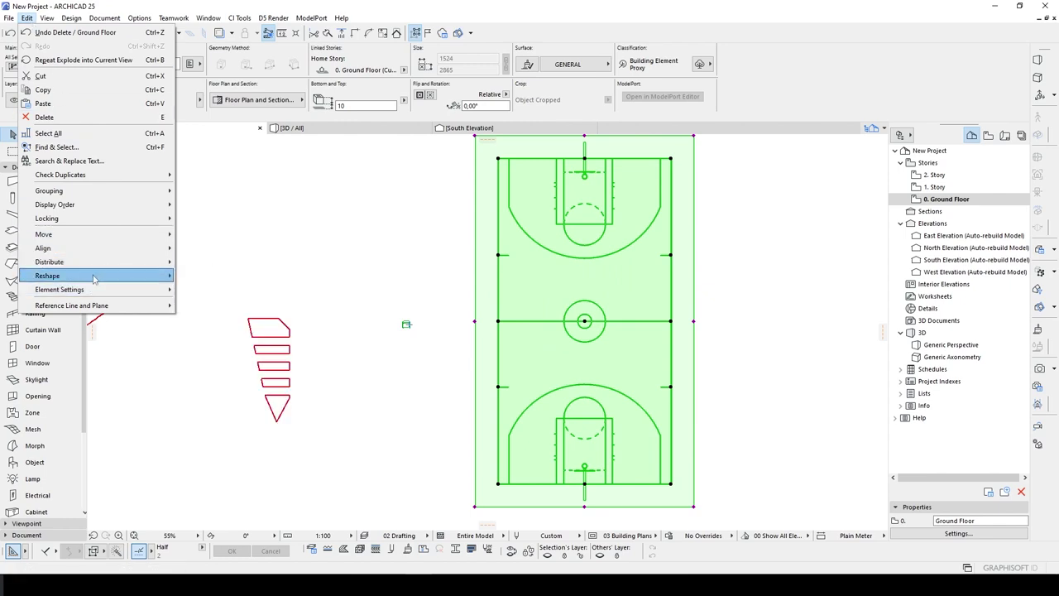
{"action": "mouse_move", "coordinate": [113, 275]}
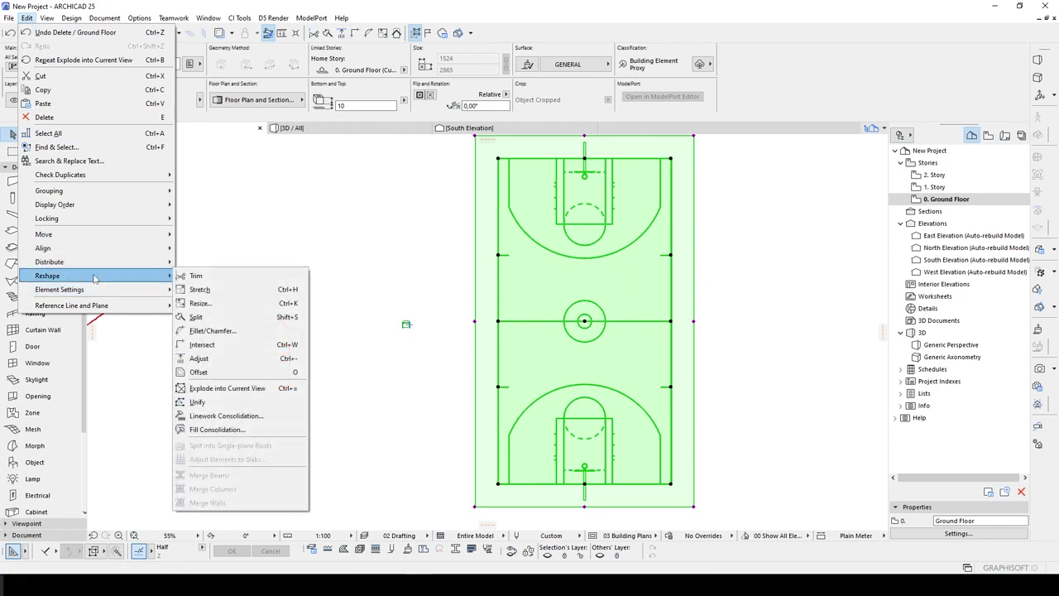
{"action": "left_click", "coordinate": [217, 394]}
{"action": "left_click", "coordinate": [715, 290]}
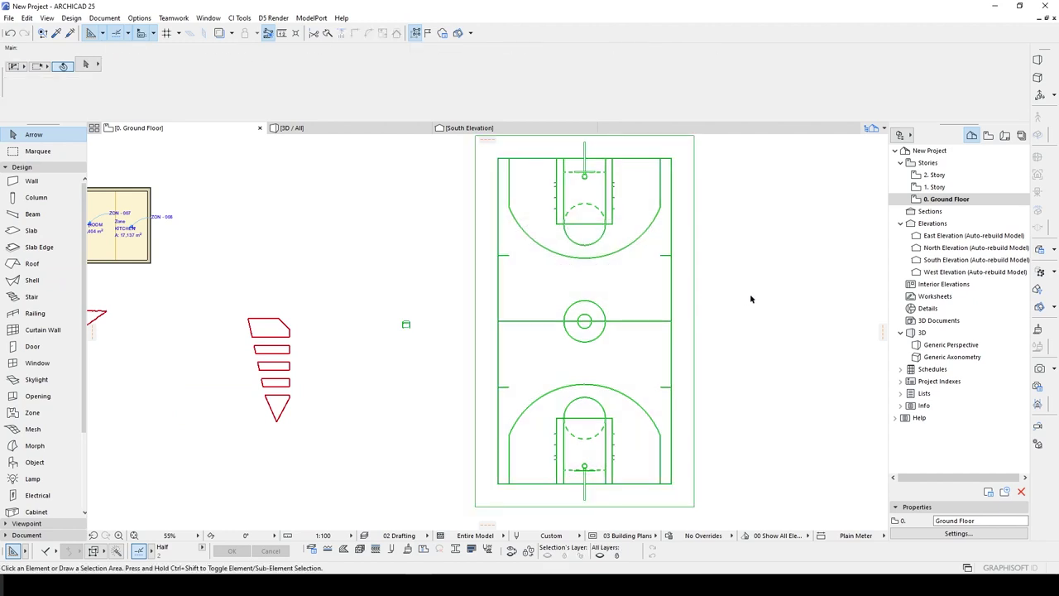
Delete the cover fills of the exploded basketball court inside a marquee drawn around it
{"action": "left_click", "coordinate": [541, 346]}
{"action": "scroll", "coordinate": [468, 340], "scroll_direction": "down", "scroll_amount": 3}
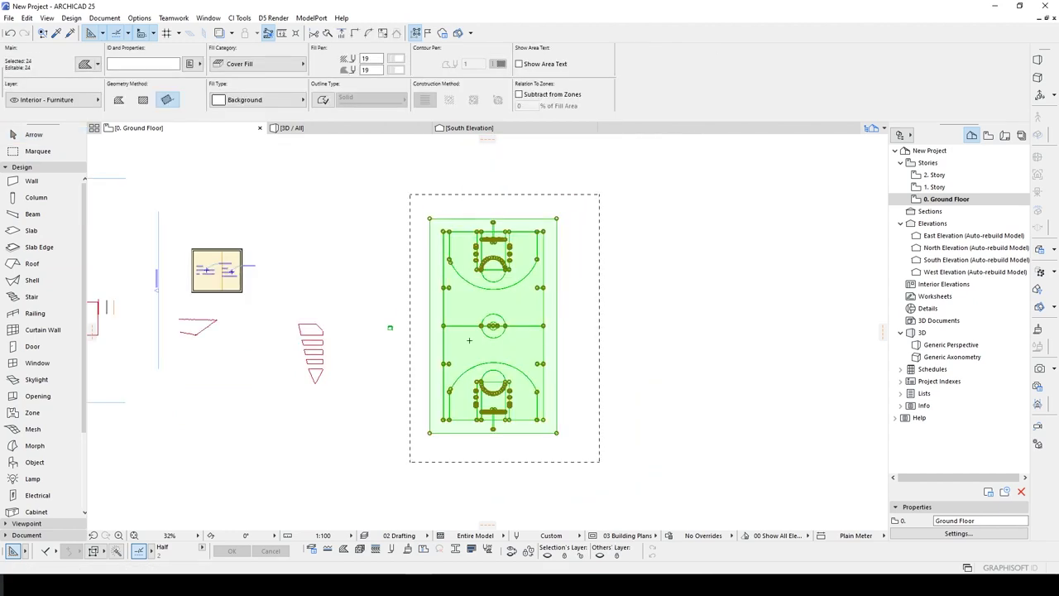
{"action": "key", "text": "Escape"}
{"action": "scroll", "coordinate": [461, 339], "scroll_direction": "up", "scroll_amount": 5}
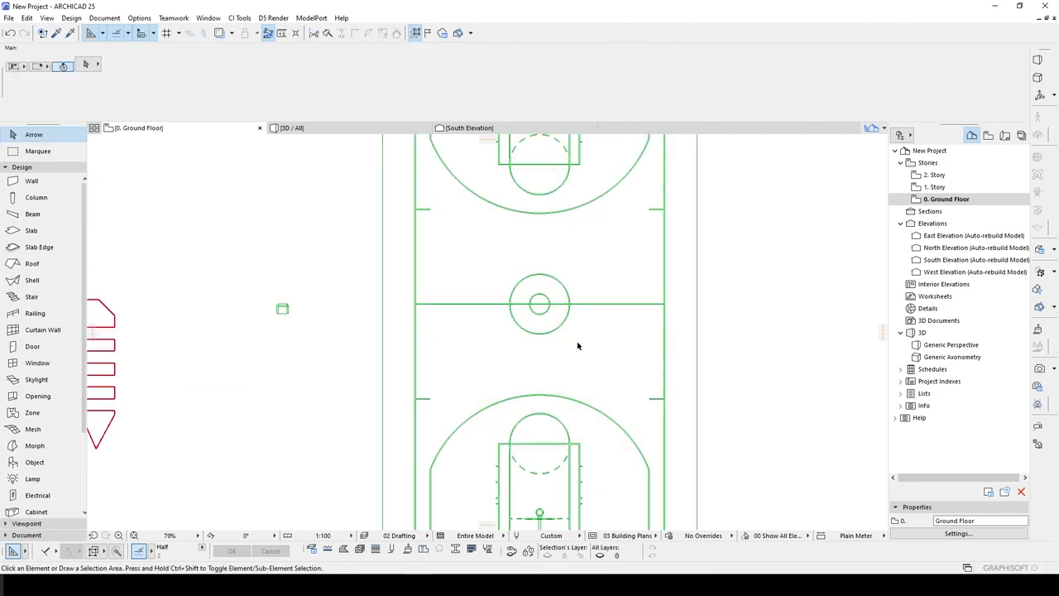
{"action": "scroll", "coordinate": [578, 345], "scroll_direction": "down", "scroll_amount": 2}
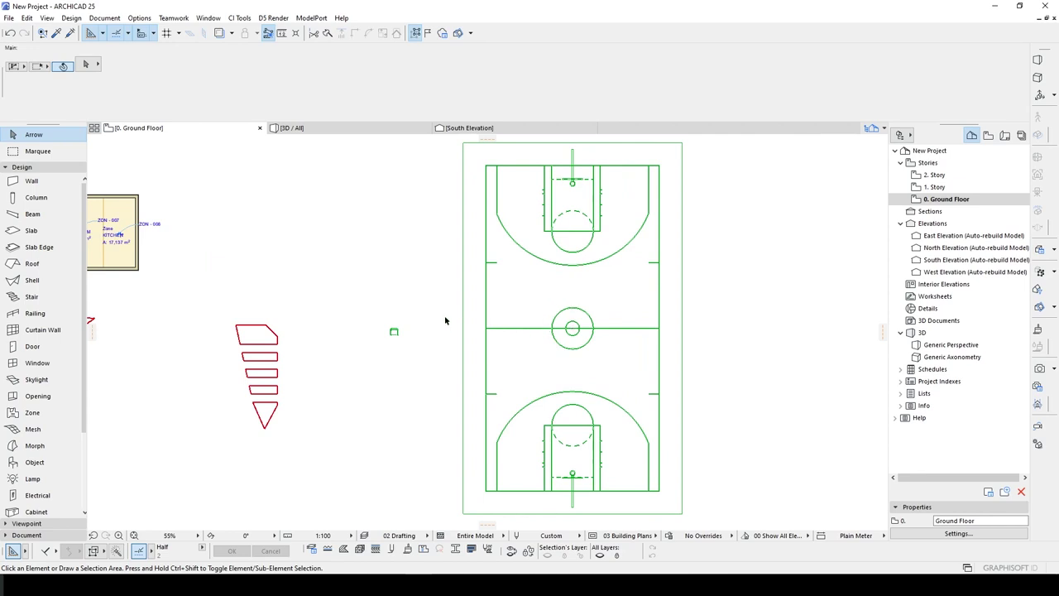
Stretch the lower half of the basketball court downward by a distance of 100, using a marquee around that half
{"action": "left_click", "coordinate": [33, 151]}
{"action": "scroll", "coordinate": [373, 298], "scroll_direction": "down", "scroll_amount": 2}
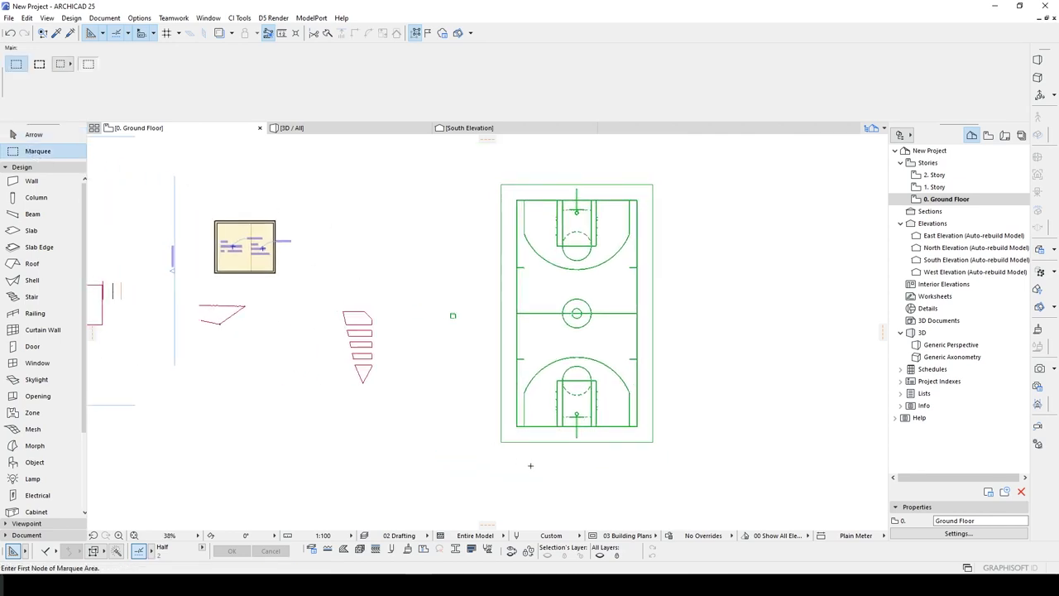
{"action": "left_click", "coordinate": [731, 499]}
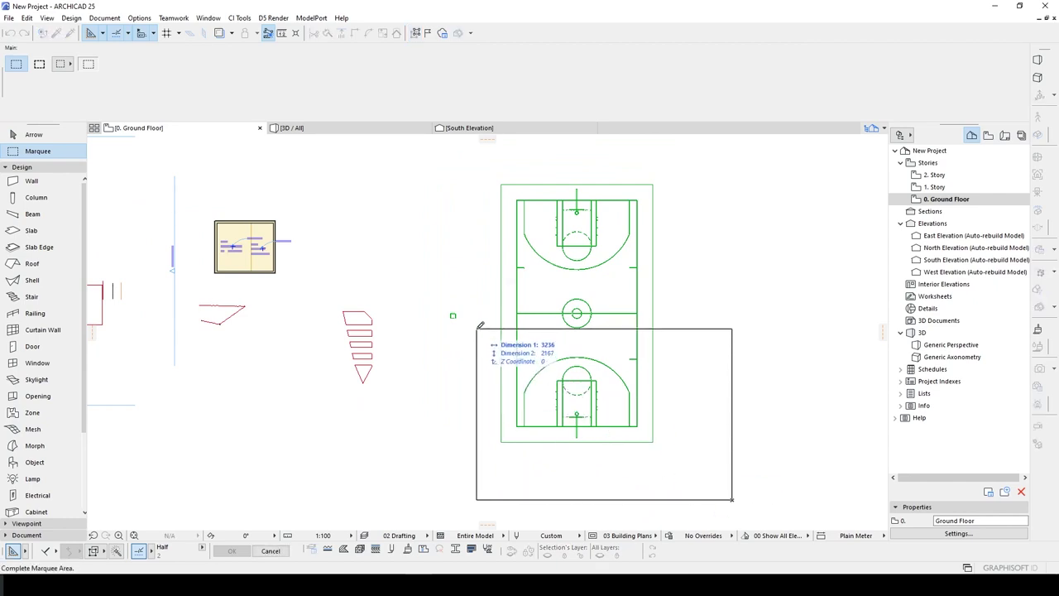
{"action": "left_click", "coordinate": [476, 330]}
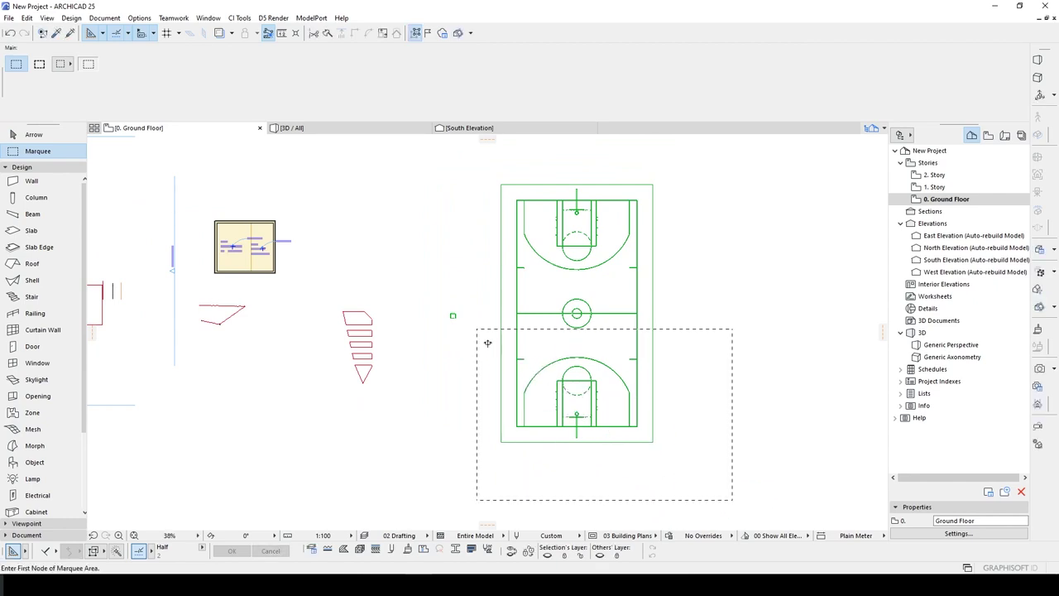
{"action": "left_click", "coordinate": [490, 335]}
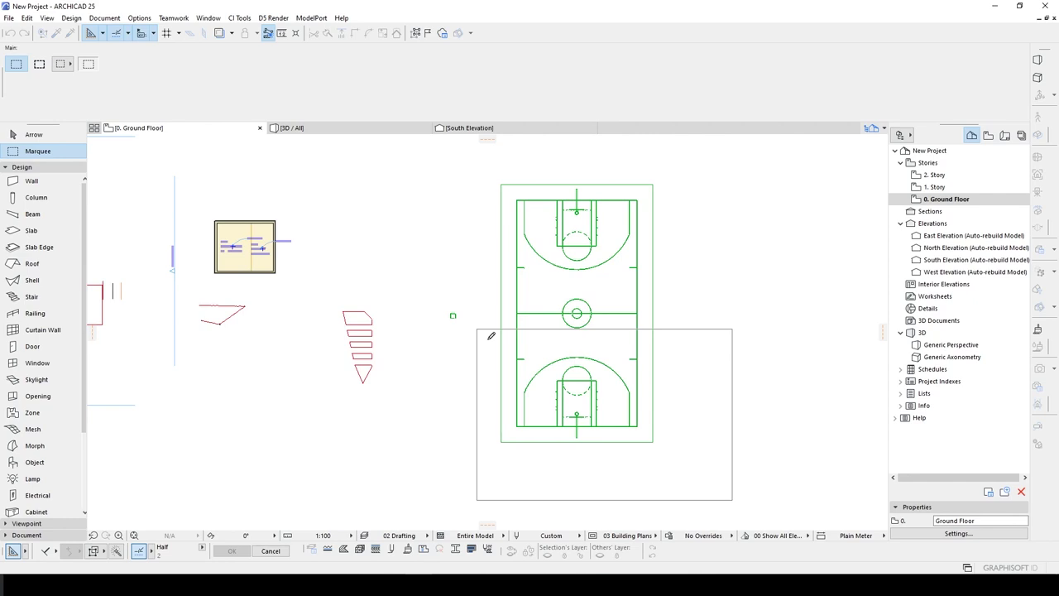
{"action": "scroll", "coordinate": [492, 348], "scroll_direction": "up", "scroll_amount": 3}
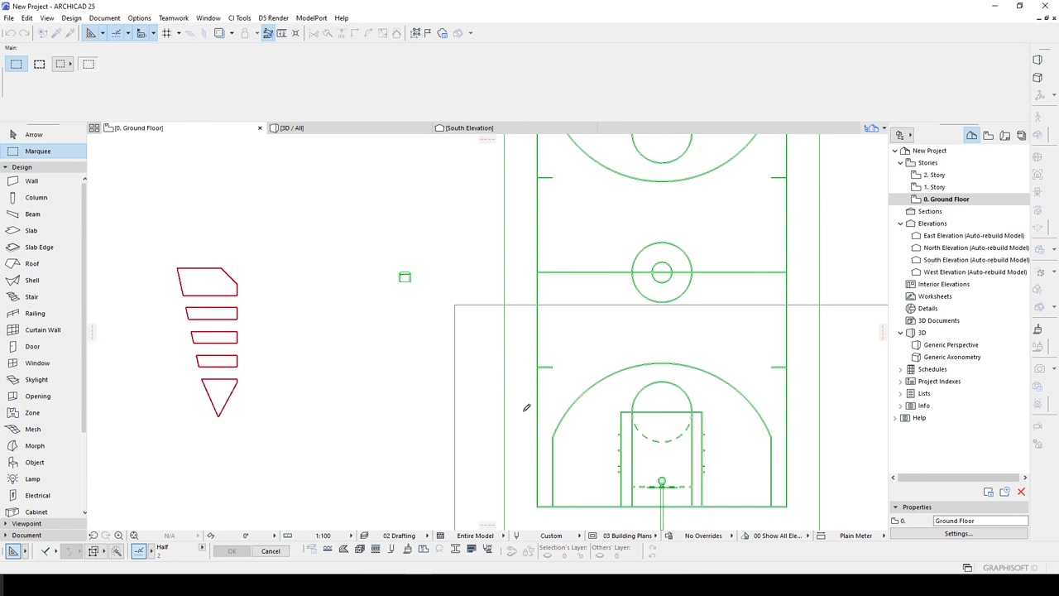
{"action": "left_click", "coordinate": [486, 343]}
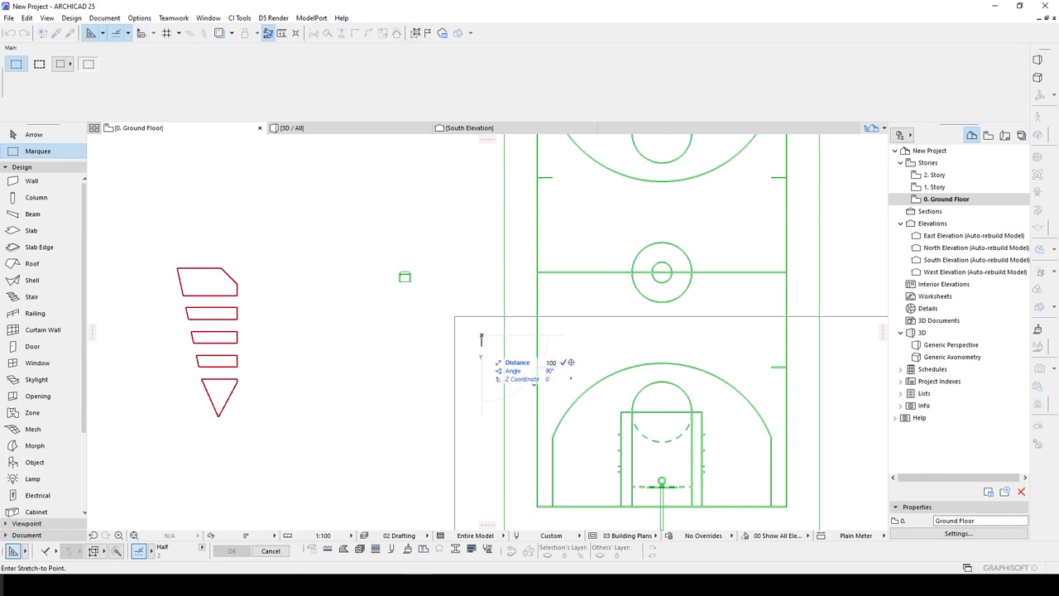
{"action": "key", "text": "Escape"}
{"action": "scroll", "coordinate": [481, 347], "scroll_direction": "down", "scroll_amount": 4}
{"action": "key", "text": "Escape"}
{"action": "key", "text": "Escape"}
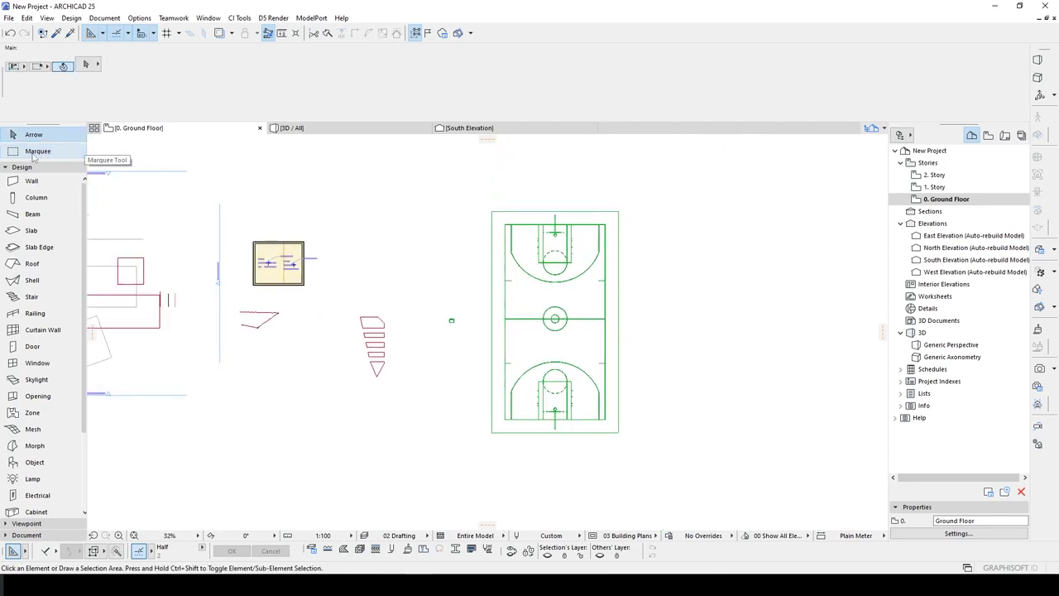
Stretch the upper half of the basketball court upward by a distance of 100, using a rectangular marquee around that half
{"action": "left_click", "coordinate": [35, 152]}
{"action": "left_click", "coordinate": [446, 198]}
{"action": "left_click", "coordinate": [648, 303]}
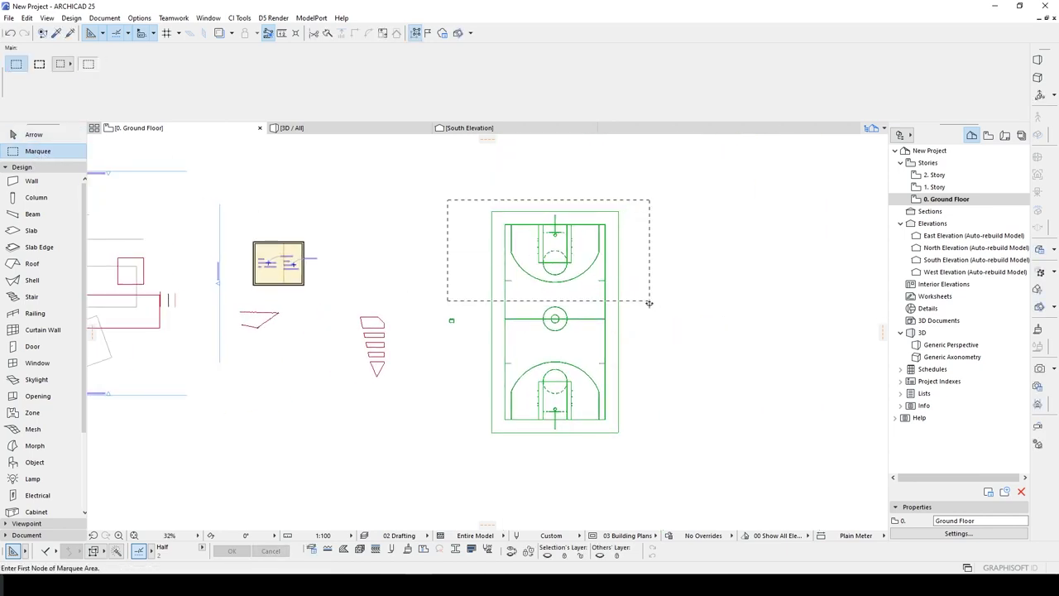
{"action": "scroll", "coordinate": [631, 334], "scroll_direction": "up", "scroll_amount": 3}
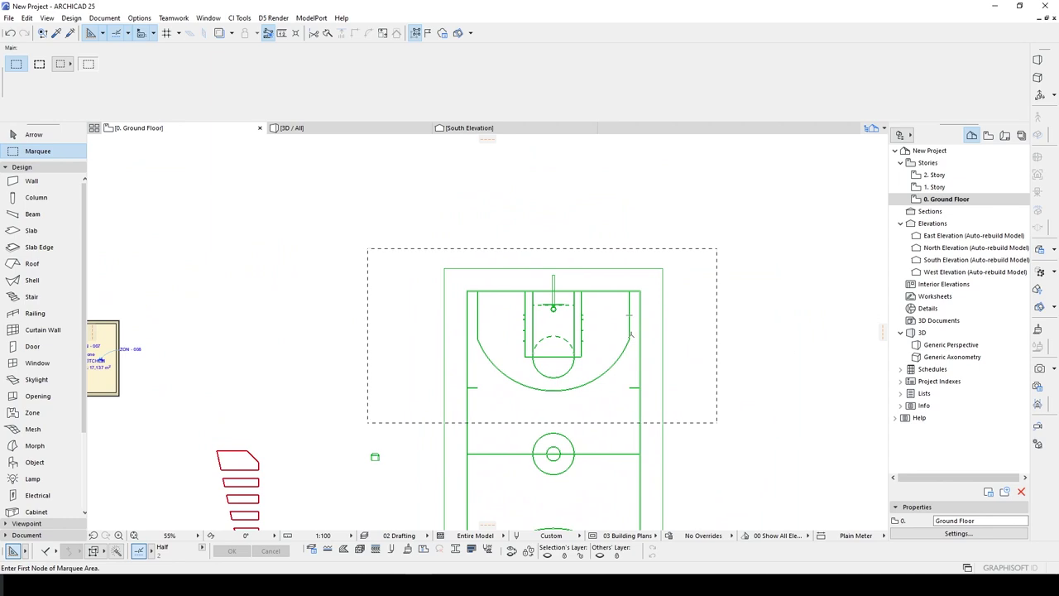
{"action": "key", "text": "ctrl+h"}
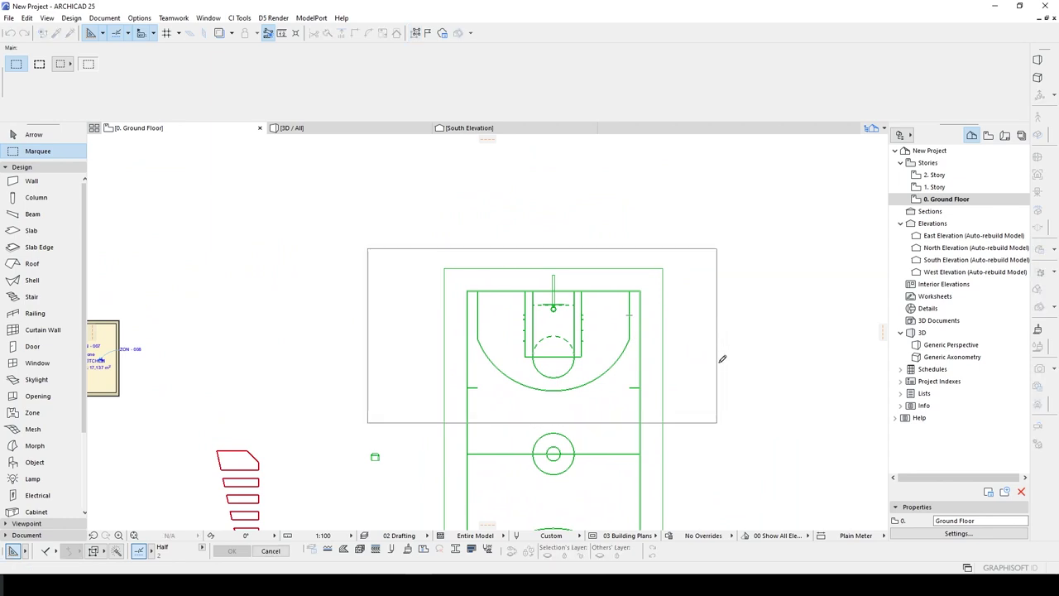
{"action": "left_click", "coordinate": [731, 365]}
{"action": "type", "text": "1"}
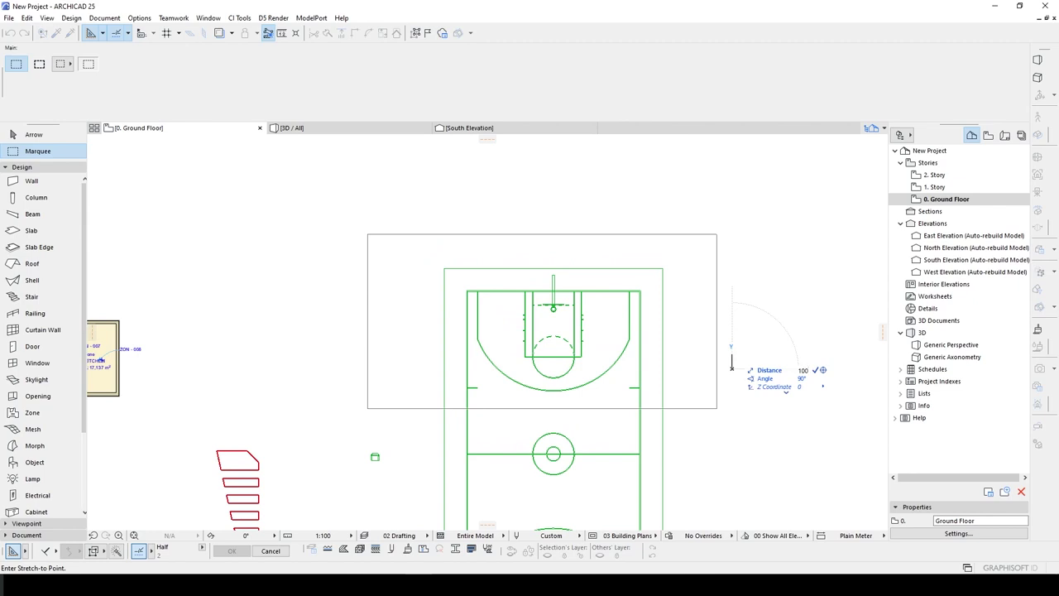
{"action": "type", "text": "00"}
{"action": "key", "text": "Return"}
{"action": "scroll", "coordinate": [756, 227], "scroll_direction": "down", "scroll_amount": 3}
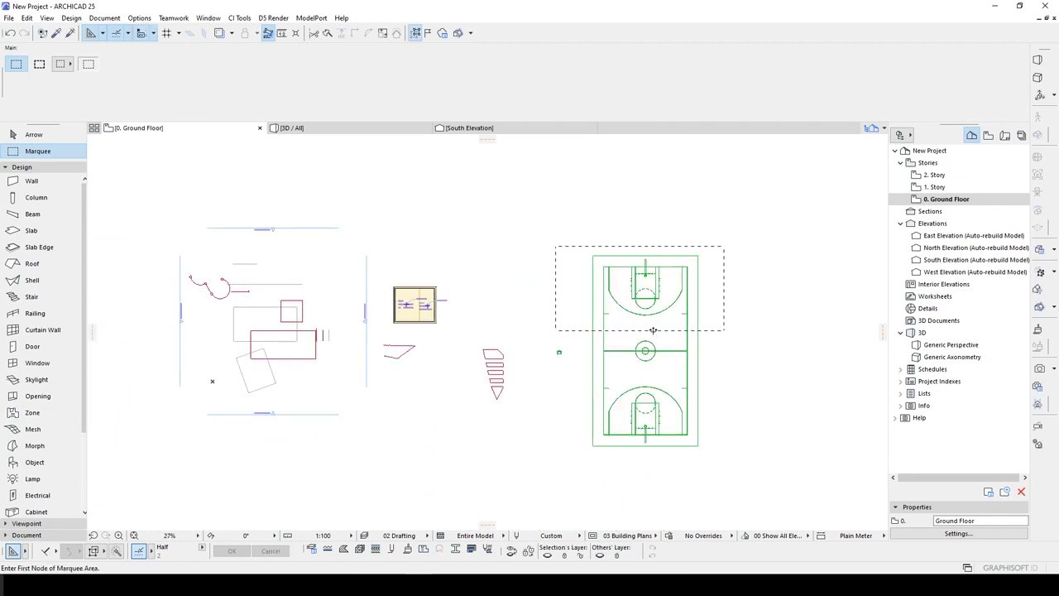
Replace the marquee with a five-sided polygonal one enclosing the slanted left ends of the five red shapes
{"action": "scroll", "coordinate": [645, 341], "scroll_direction": "up", "scroll_amount": 2}
{"action": "scroll", "coordinate": [549, 293], "scroll_direction": "up", "scroll_amount": 2}
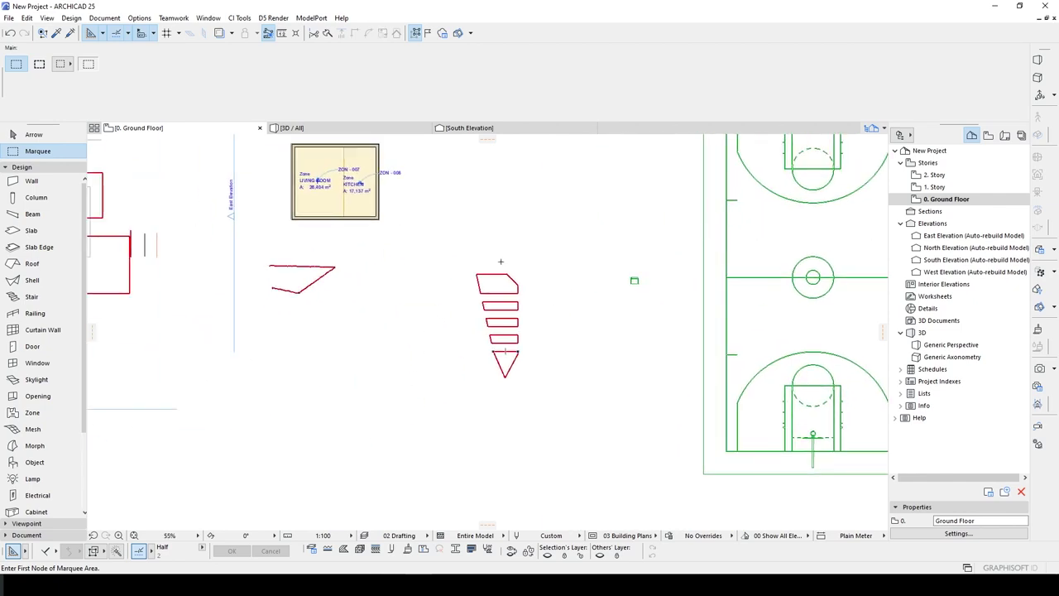
{"action": "key", "text": "Escape"}
{"action": "scroll", "coordinate": [475, 271], "scroll_direction": "up", "scroll_amount": 2}
{"action": "scroll", "coordinate": [502, 273], "scroll_direction": "up", "scroll_amount": 1}
{"action": "left_click", "coordinate": [48, 152]}
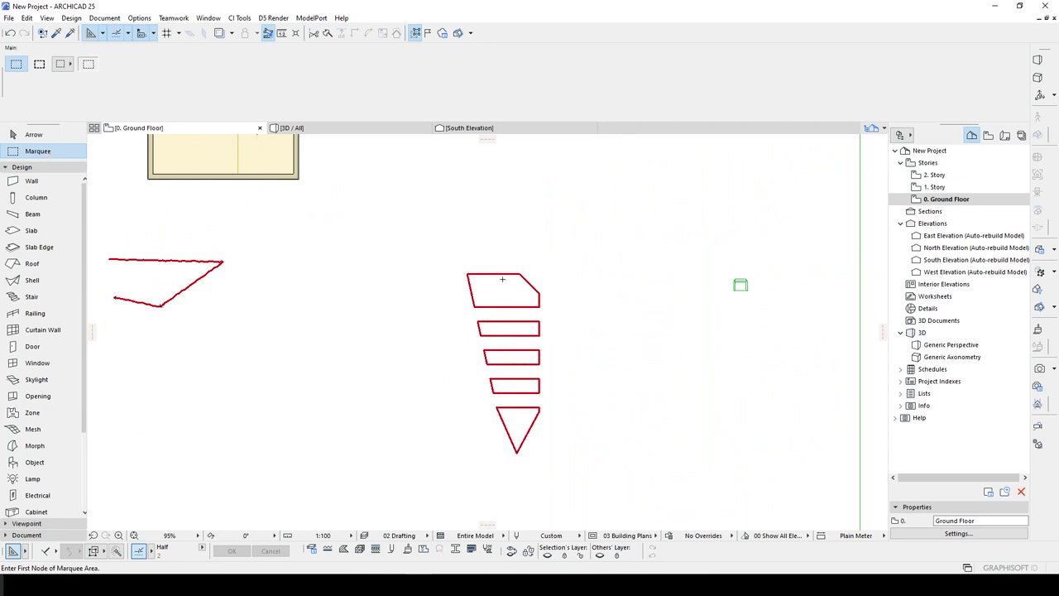
{"action": "left_click", "coordinate": [61, 64]}
{"action": "left_click", "coordinate": [91, 63]}
{"action": "left_click", "coordinate": [381, 237]}
{"action": "left_click", "coordinate": [466, 241]}
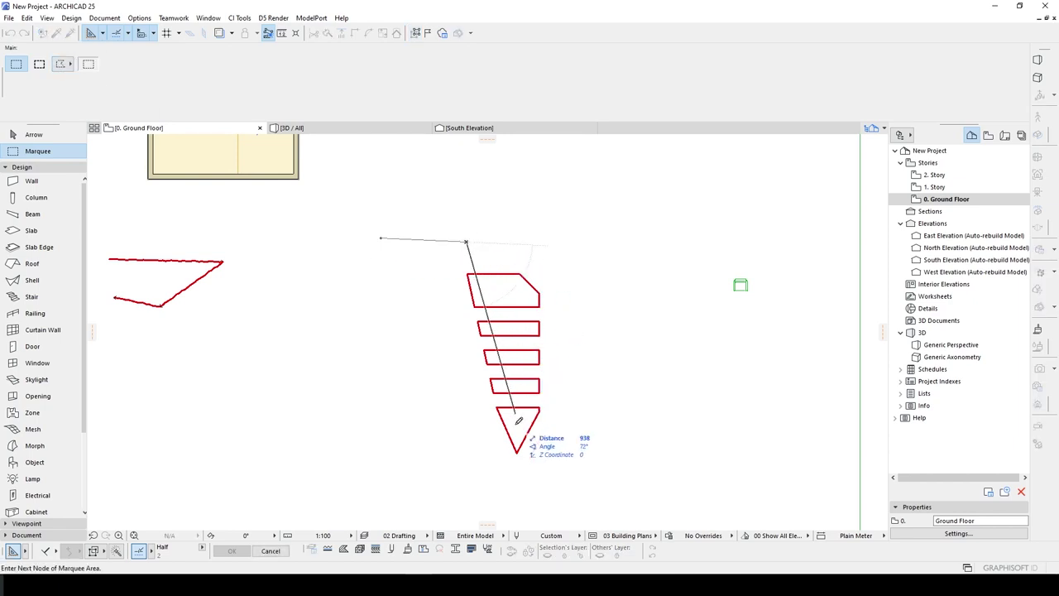
{"action": "left_click", "coordinate": [526, 452]}
{"action": "left_click", "coordinate": [488, 471]}
{"action": "left_click", "coordinate": [409, 354]}
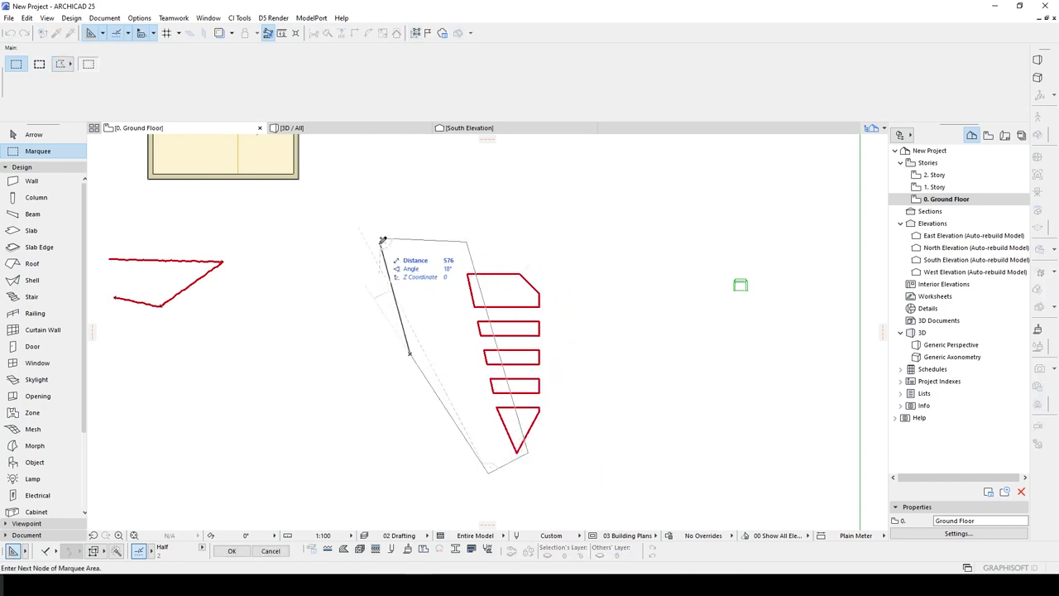
{"action": "left_click", "coordinate": [382, 236]}
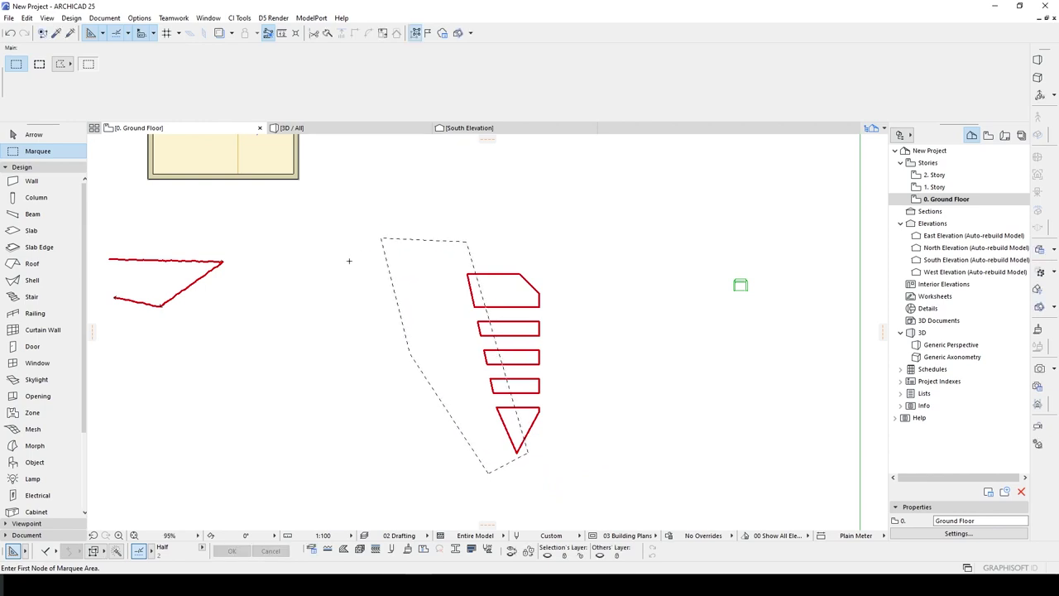
Stretch the marqueed left ends of the red shapes to the left, then remove the marquee
{"action": "key", "text": "ctrl+d"}
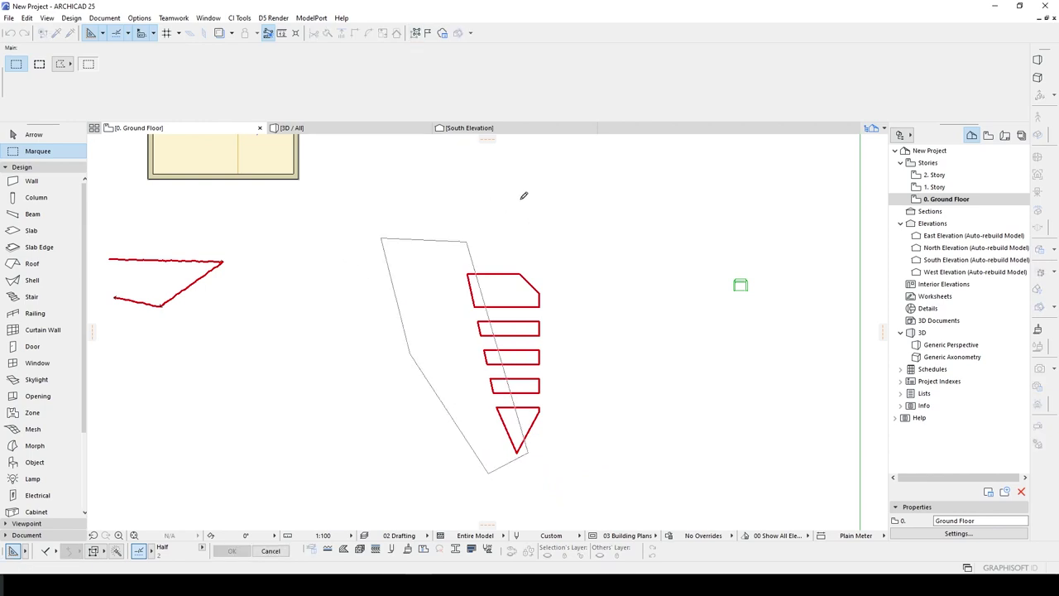
{"action": "left_click", "coordinate": [520, 198]}
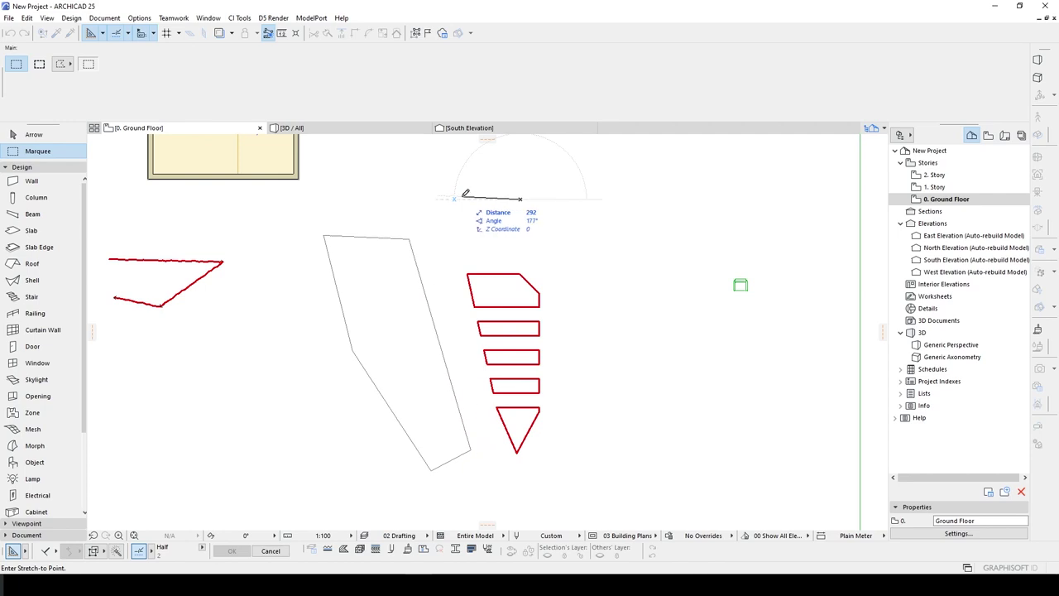
{"action": "left_click", "coordinate": [460, 194]}
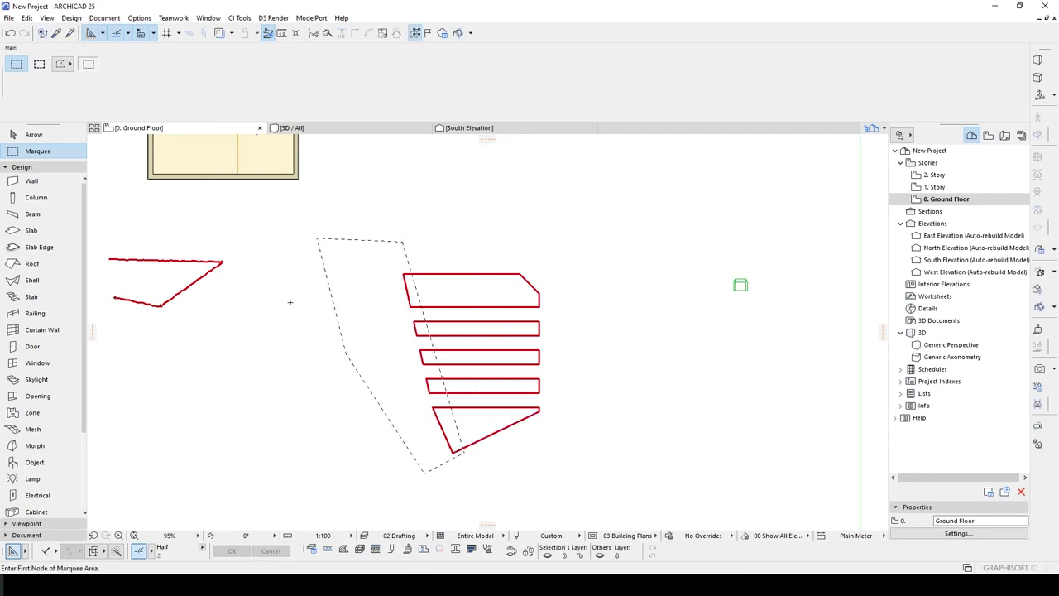
{"action": "scroll", "coordinate": [291, 302], "scroll_direction": "down", "scroll_amount": 4}
{"action": "middle_click_drag", "start_coordinate": [134, 284], "coordinate": [321, 316]}
{"action": "key", "text": "Escape"}
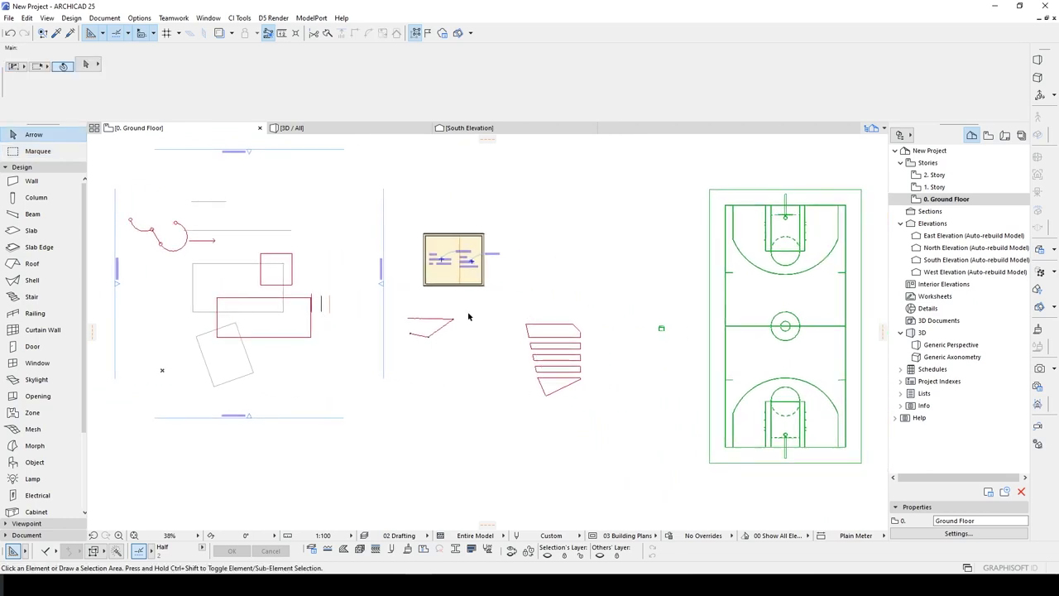
Offset all edges of the basketball court's outer border polyline outward by 25
{"action": "middle_click_drag", "start_coordinate": [622, 308], "coordinate": [513, 319]}
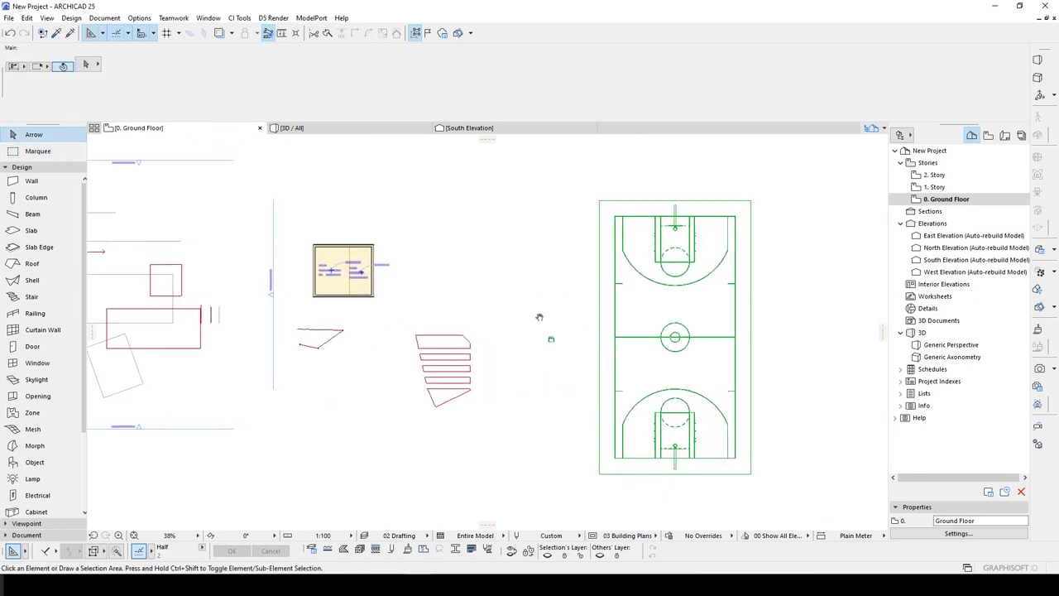
{"action": "left_click", "coordinate": [602, 226]}
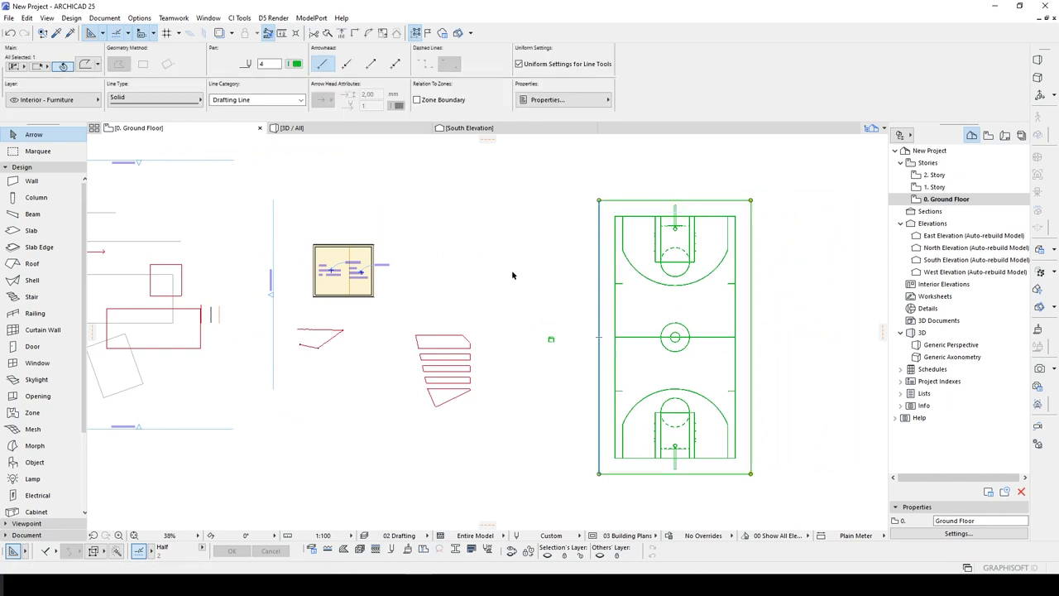
{"action": "scroll", "coordinate": [617, 247], "scroll_direction": "up", "scroll_amount": 3}
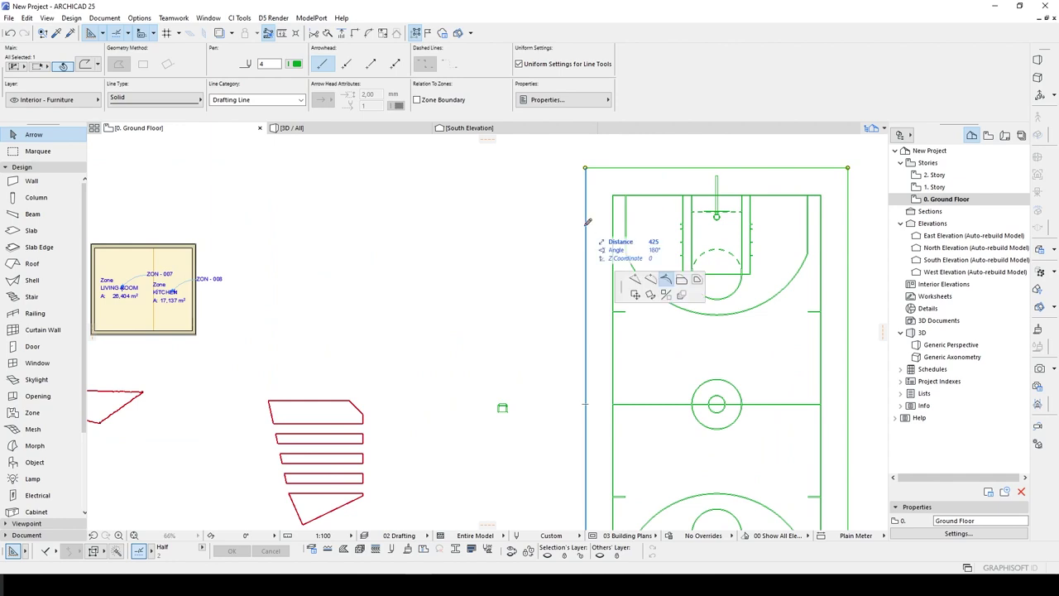
{"action": "left_click", "coordinate": [585, 167]}
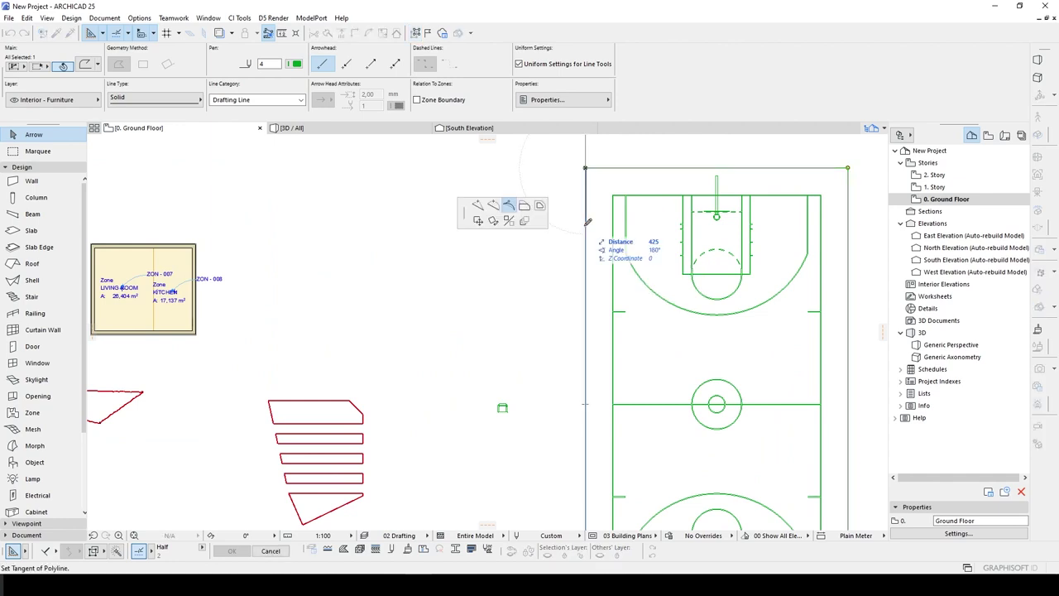
{"action": "left_click", "coordinate": [539, 206]}
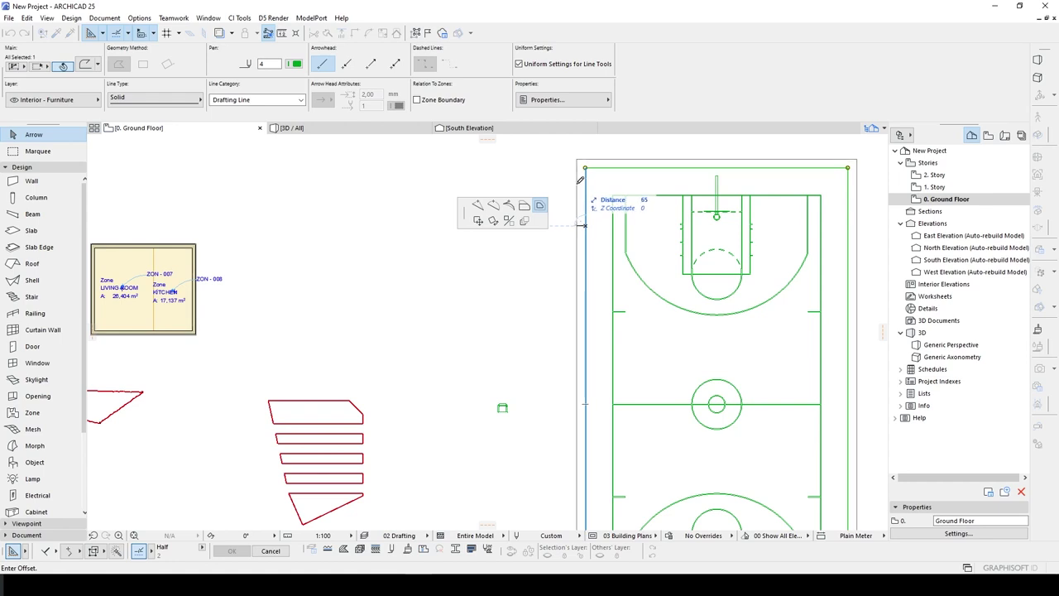
{"action": "type", "text": "25"}
{"action": "key", "text": "Return"}
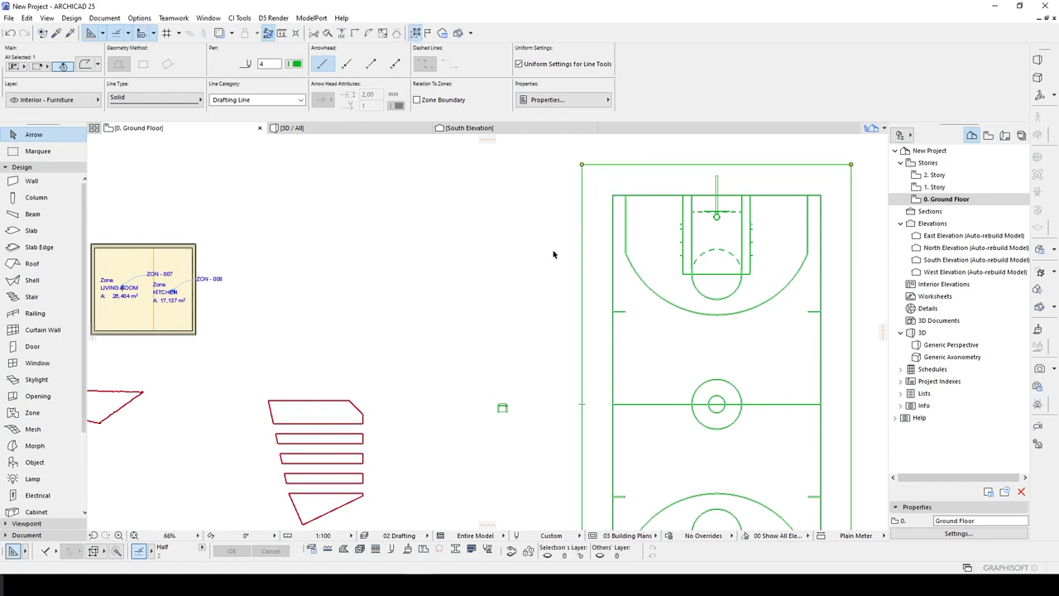
Create a copy of the court's outer border polyline offset inward by 25
{"action": "left_click", "coordinate": [583, 197]}
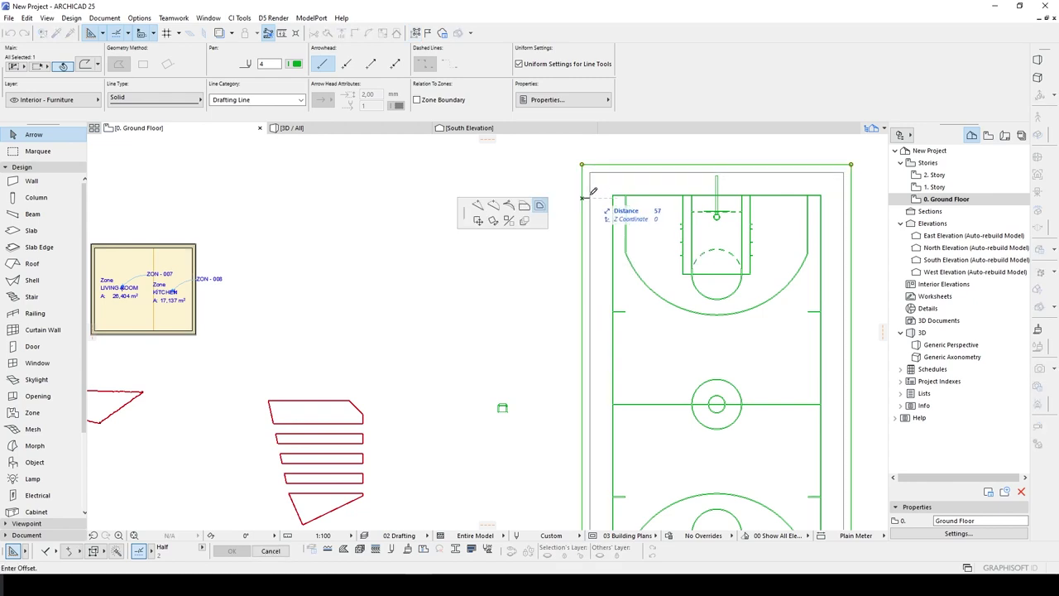
{"action": "scroll", "coordinate": [591, 193], "scroll_direction": "up", "scroll_amount": 2}
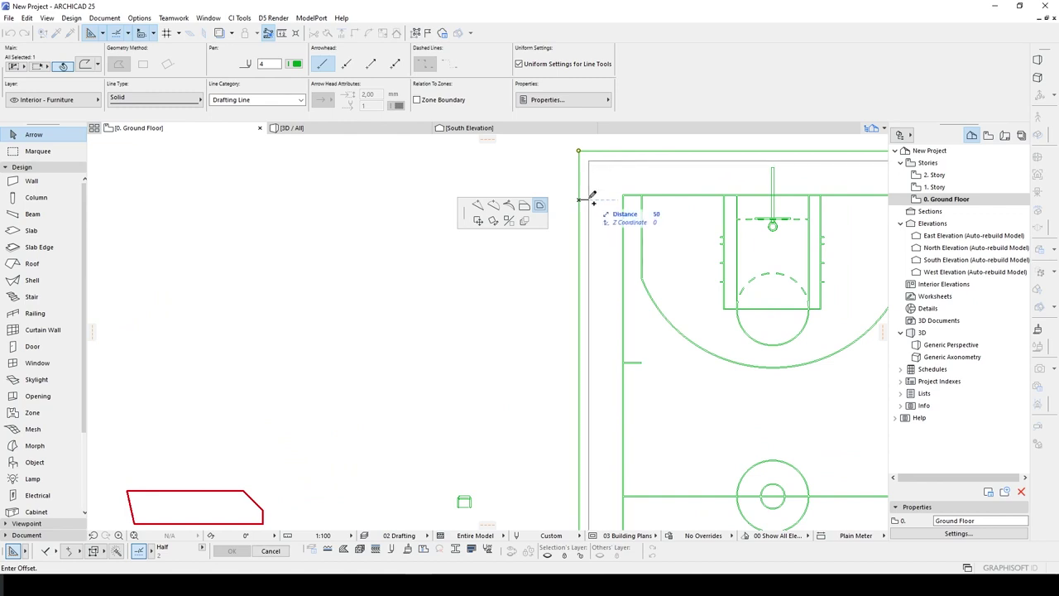
{"action": "type", "text": "25"}
{"action": "key", "text": "Return"}
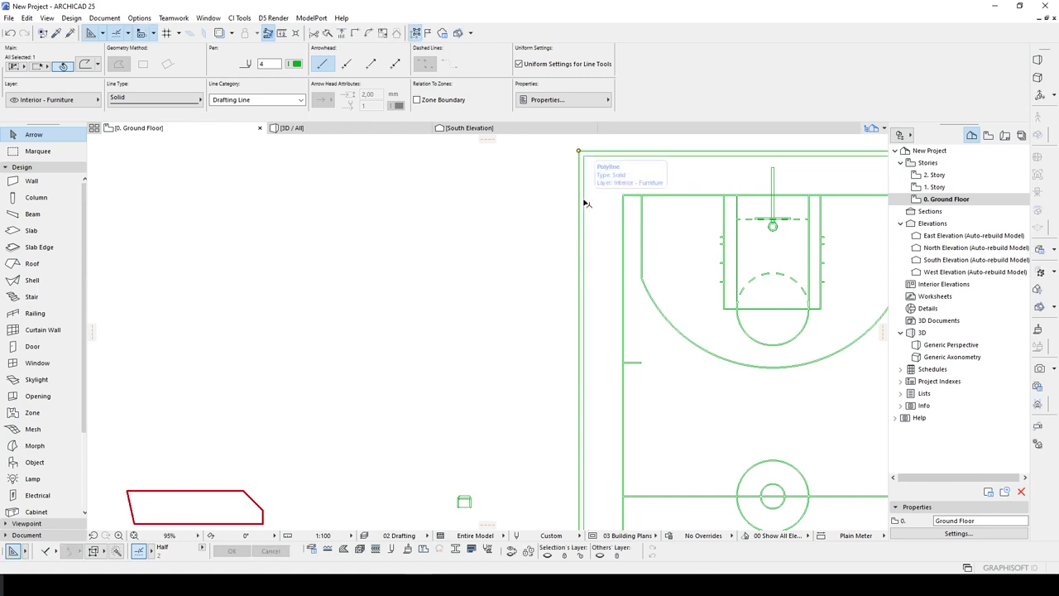
{"action": "left_click", "coordinate": [514, 282]}
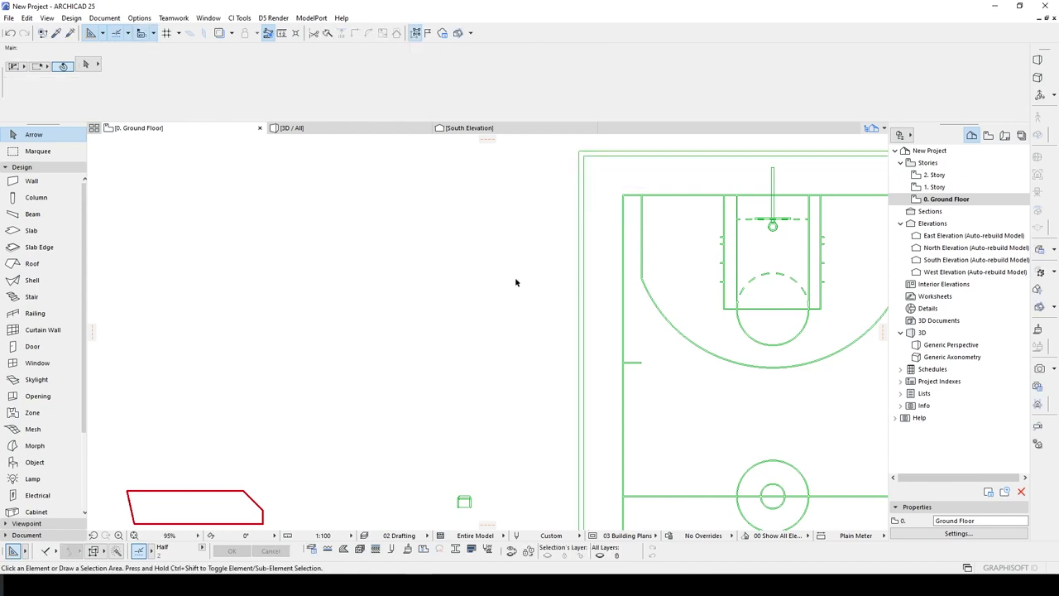
Start offsetting multiple copies of the court's inner border polyline, placing the first copy 25 inward
{"action": "left_click", "coordinate": [582, 184]}
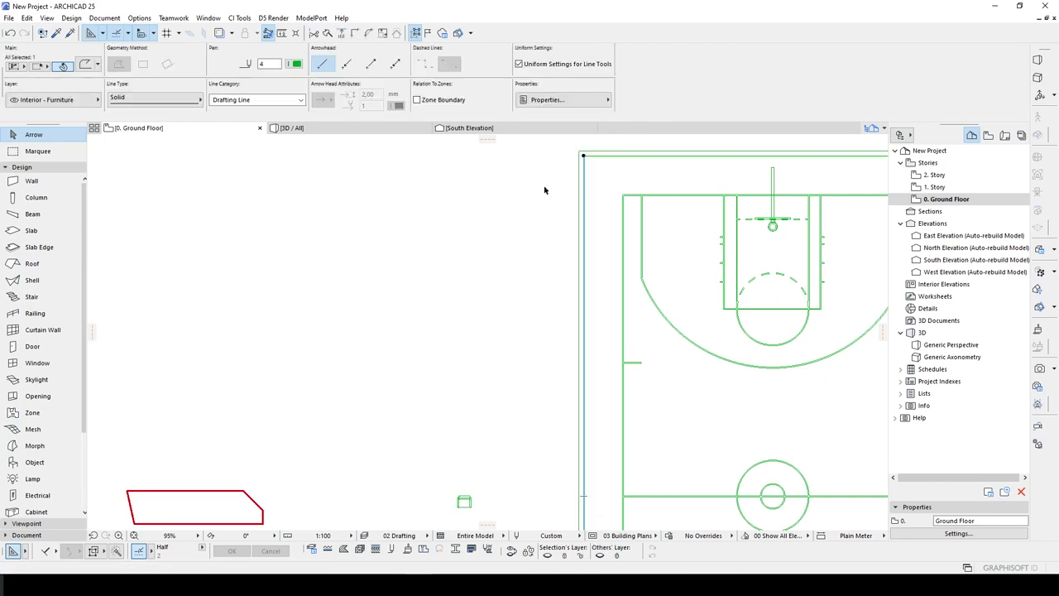
{"action": "left_click", "coordinate": [582, 176]}
{"action": "left_click", "coordinate": [539, 205]}
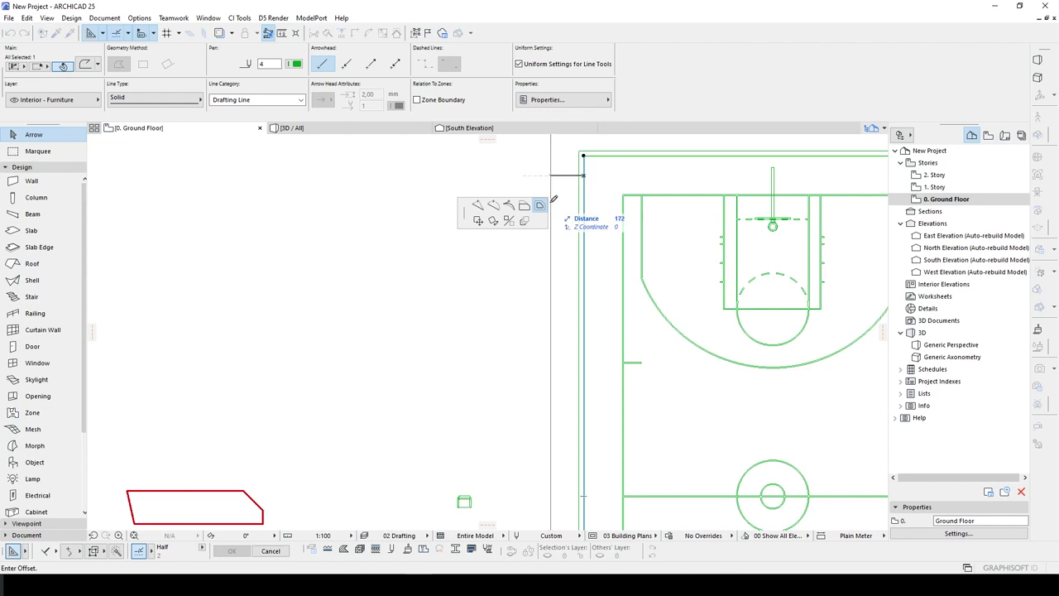
{"action": "scroll", "coordinate": [591, 180], "scroll_direction": "up", "scroll_amount": 2}
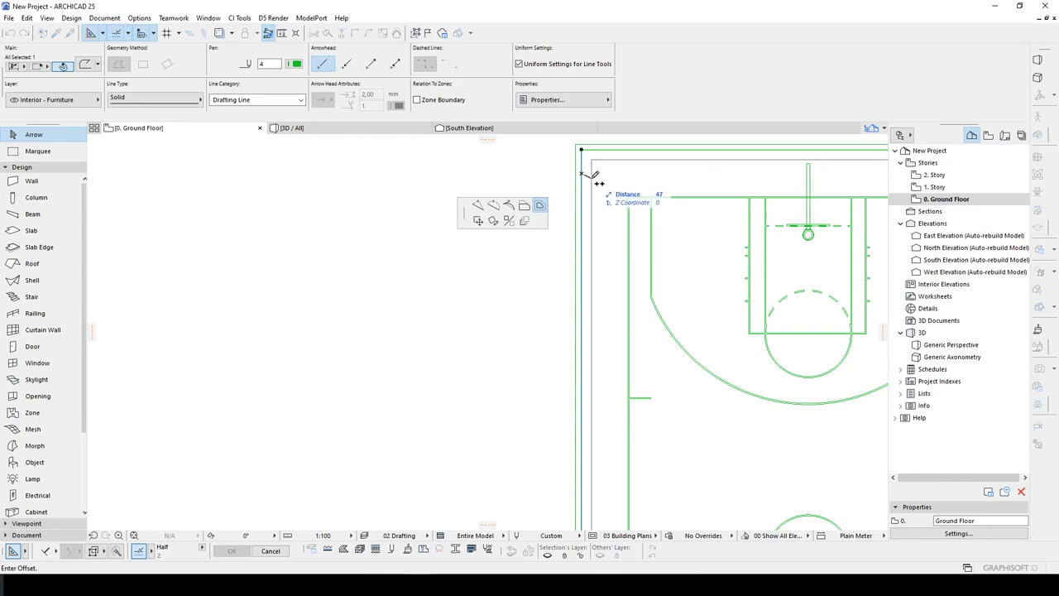
{"action": "scroll", "coordinate": [581, 174], "scroll_direction": "up", "scroll_amount": 2}
{"action": "type", "text": "25"}
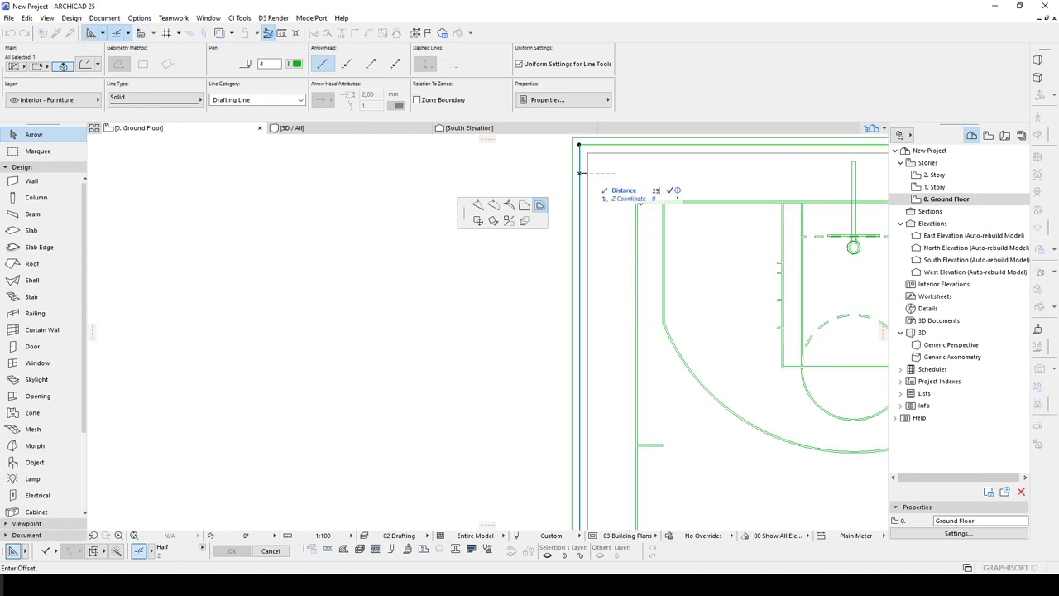
{"action": "key", "text": "Return"}
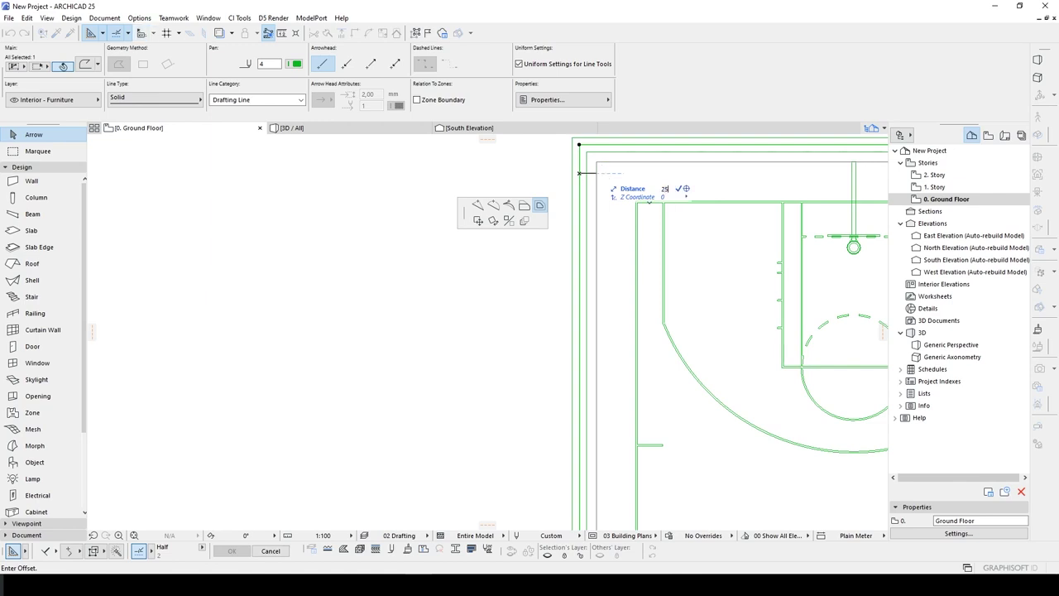
Add further offset copies of the inner border polyline, one at distance 2550 and others evenly spaced just inside the border lines
{"action": "type", "text": "25"}
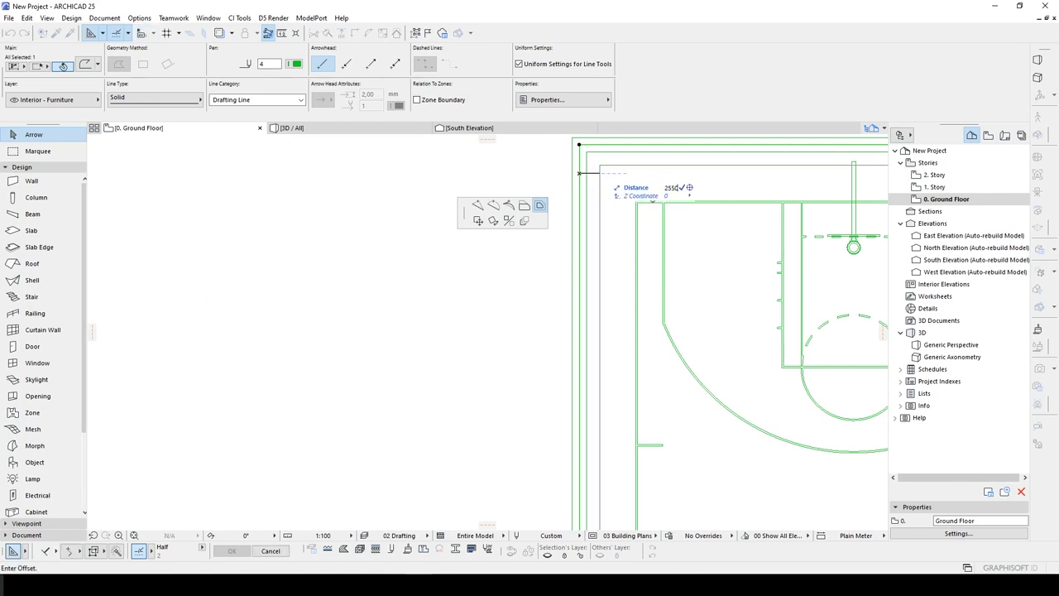
{"action": "type", "text": "50"}
{"action": "key", "text": "Return"}
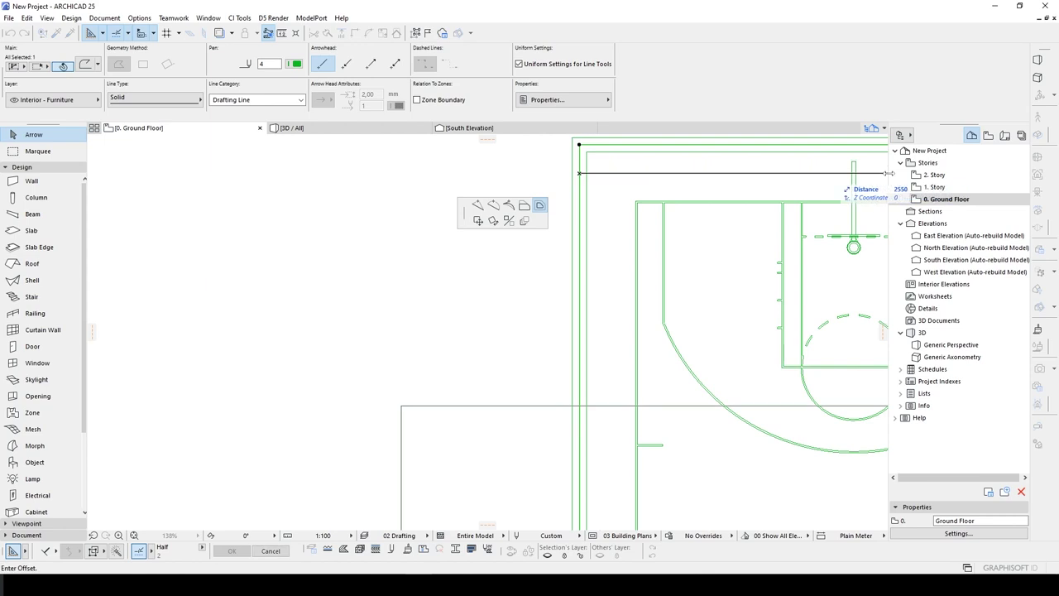
{"action": "left_click", "coordinate": [601, 171]}
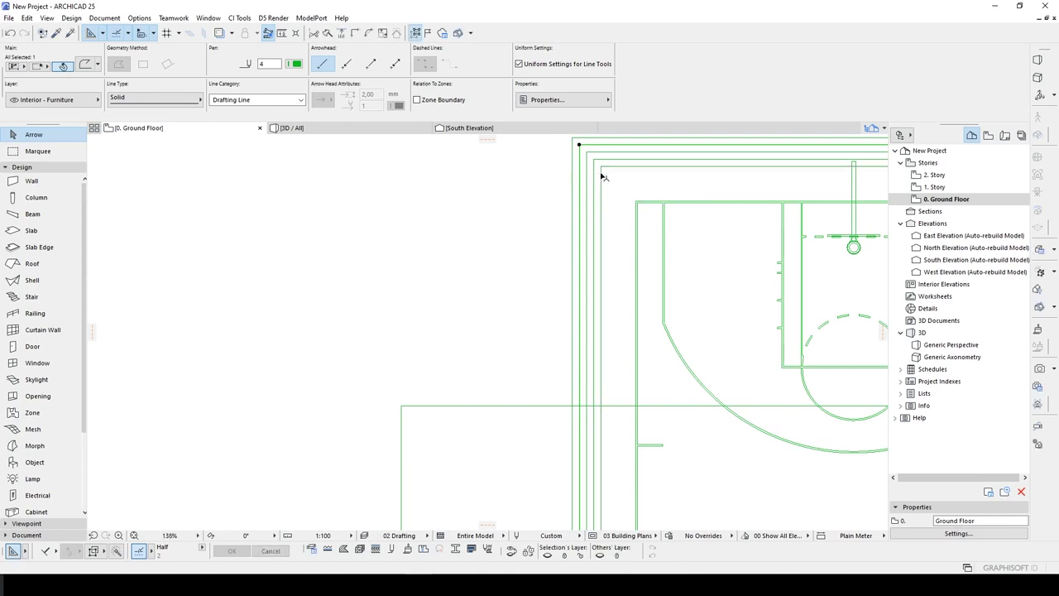
{"action": "key", "text": "Escape"}
Delete the stray offset rectangle whose corner lies outside the court, left of its border
{"action": "scroll", "coordinate": [582, 221], "scroll_direction": "down", "scroll_amount": 1}
{"action": "scroll", "coordinate": [582, 221], "scroll_direction": "down", "scroll_amount": 1}
{"action": "left_click", "coordinate": [459, 330]}
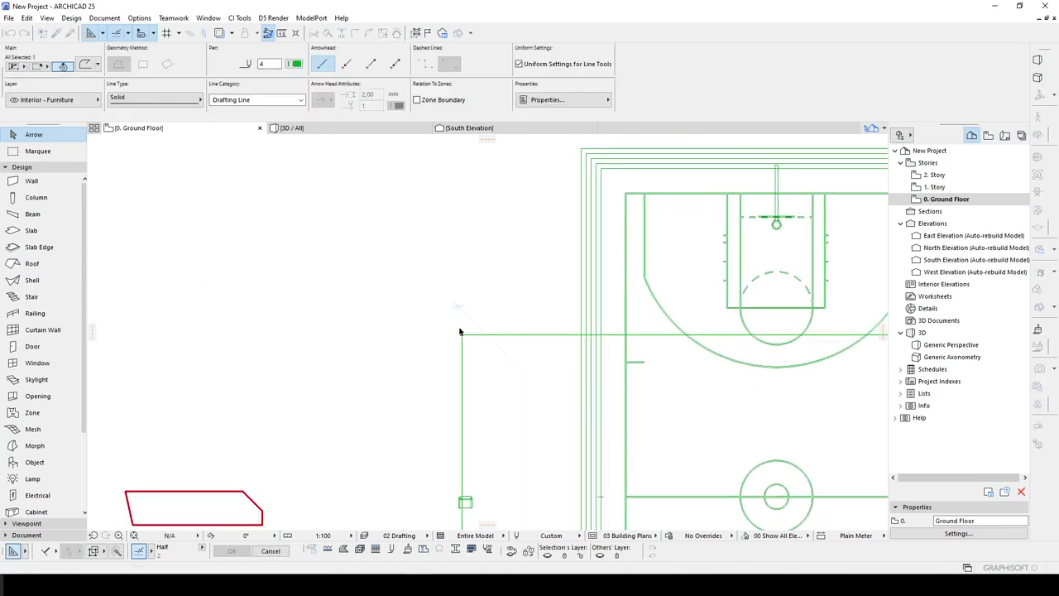
{"action": "key", "text": "Delete"}
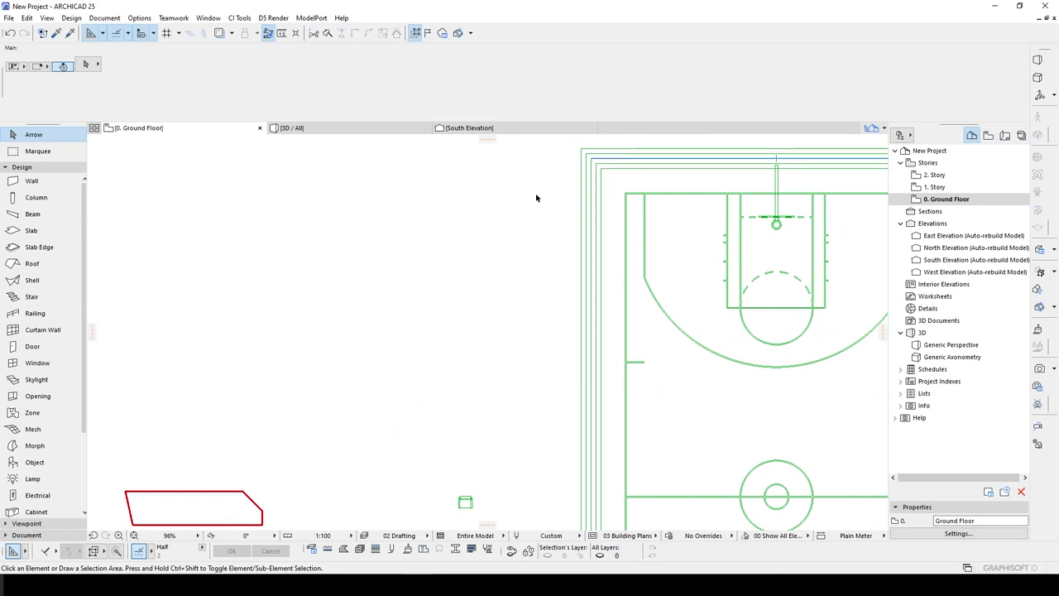
{"action": "scroll", "coordinate": [540, 196], "scroll_direction": "down", "scroll_amount": 5}
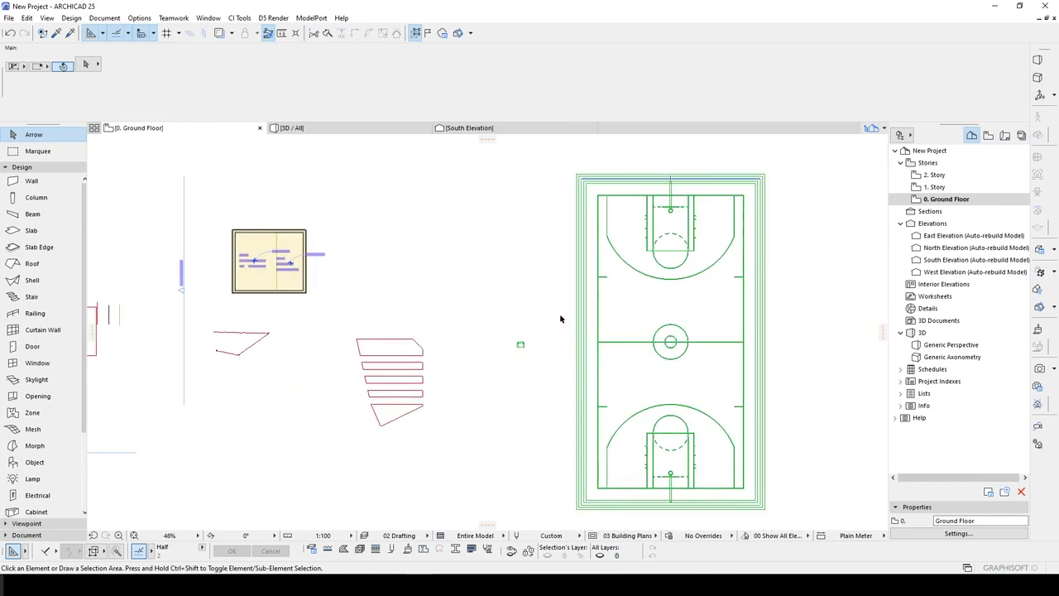
Insert a node in the lower edge of the topmost red shape, splitting that edge into two segments
{"action": "key", "text": "l"}
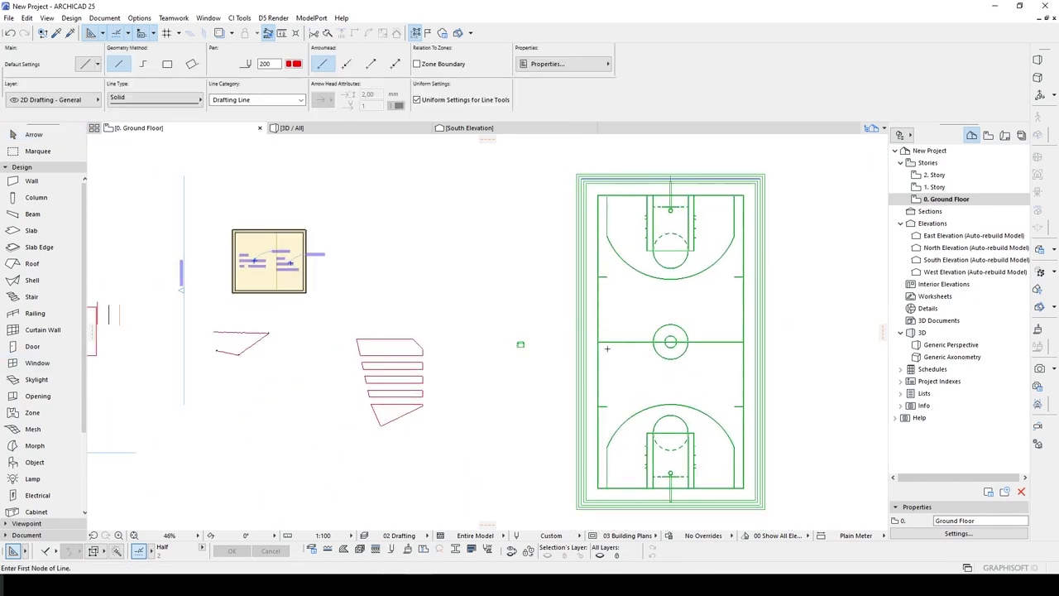
{"action": "key", "text": "Escape"}
{"action": "scroll", "coordinate": [389, 356], "scroll_direction": "up", "scroll_amount": 5}
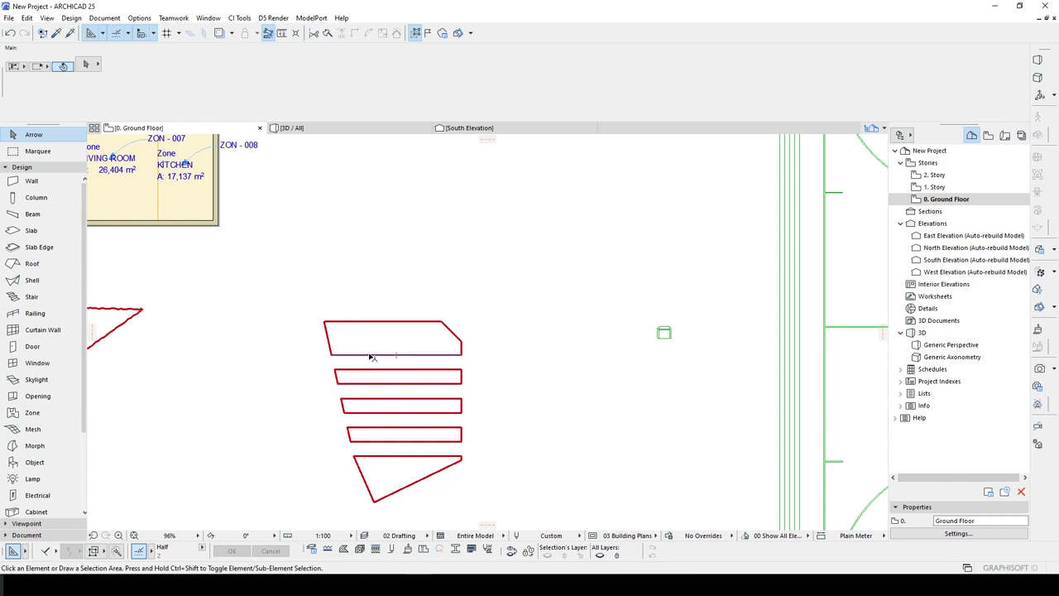
{"action": "left_click", "coordinate": [362, 355]}
{"action": "scroll", "coordinate": [379, 354], "scroll_direction": "up", "scroll_amount": 2}
{"action": "left_click", "coordinate": [379, 354]}
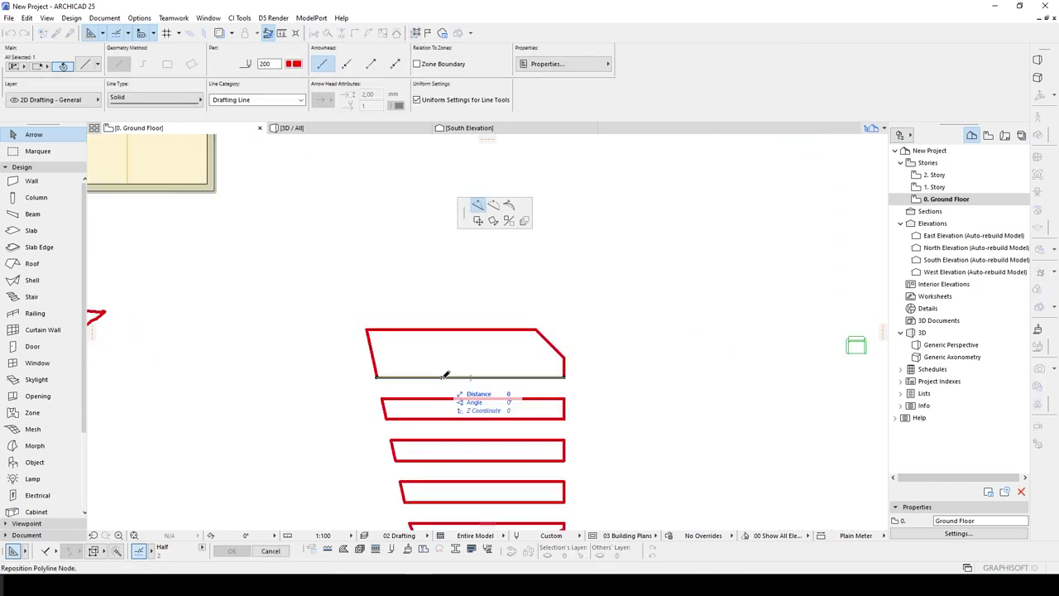
{"action": "left_click", "coordinate": [445, 375]}
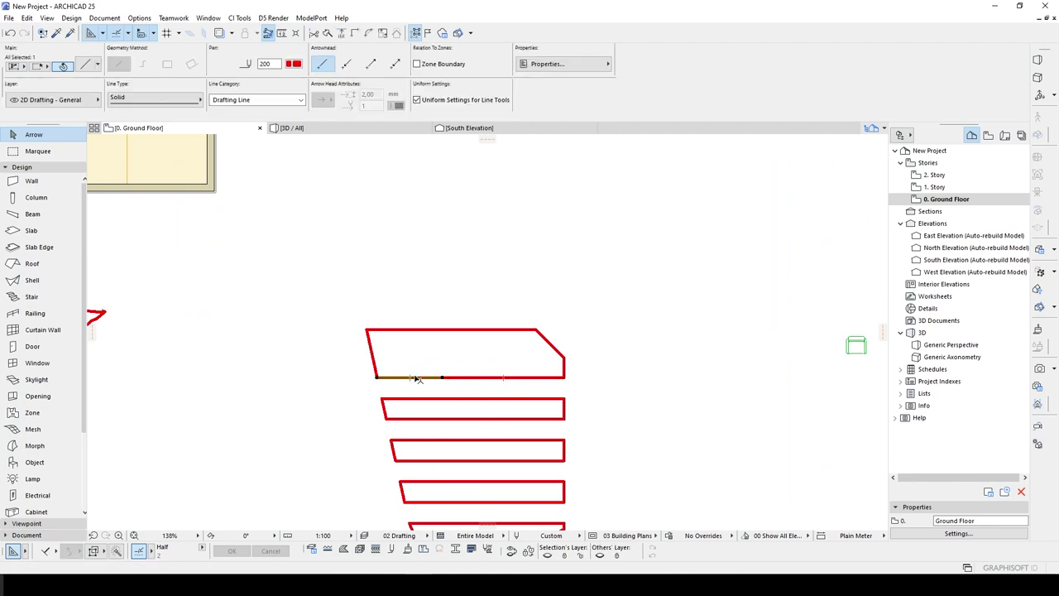
{"action": "key", "text": "Escape"}
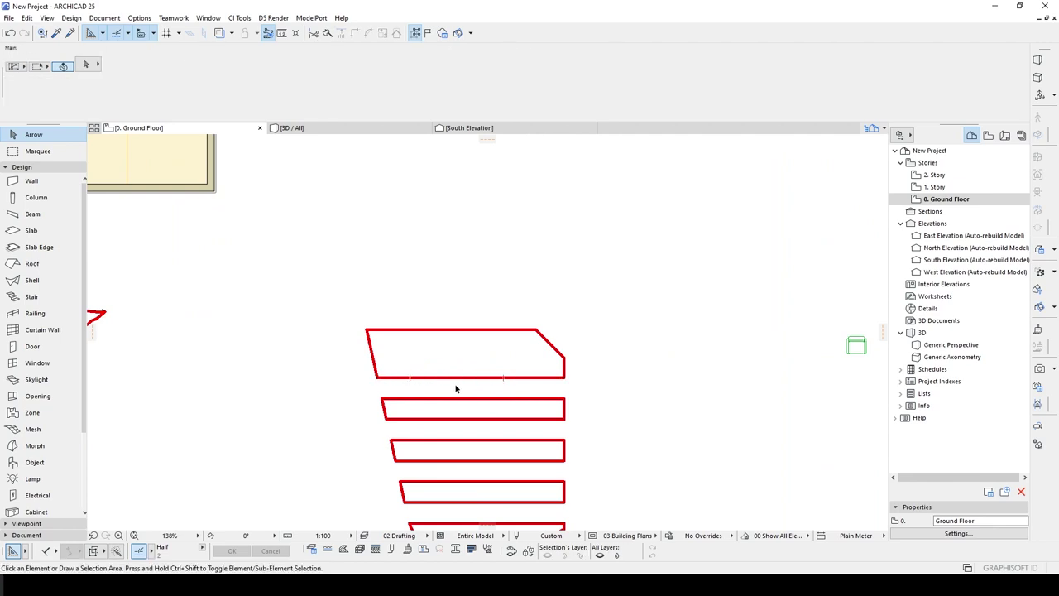
{"action": "left_click", "coordinate": [411, 378]}
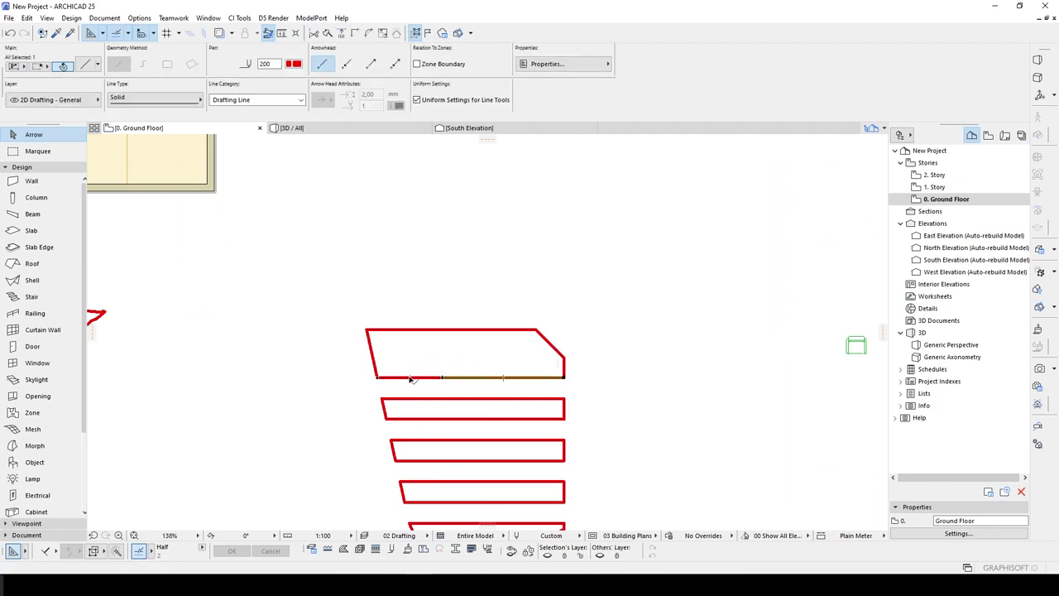
{"action": "scroll", "coordinate": [477, 384], "scroll_direction": "down", "scroll_amount": 2}
{"action": "key", "text": "Escape"}
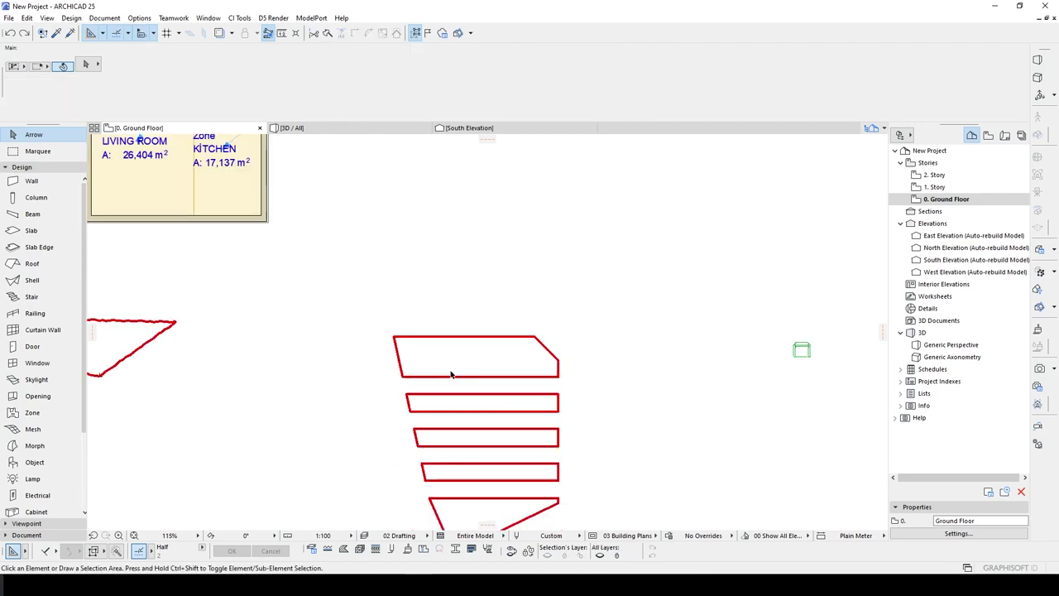
Insert a new node on the left edge of the court's outermost border polyline, slightly below the centre line
{"action": "scroll", "coordinate": [451, 374], "scroll_direction": "down", "scroll_amount": 5}
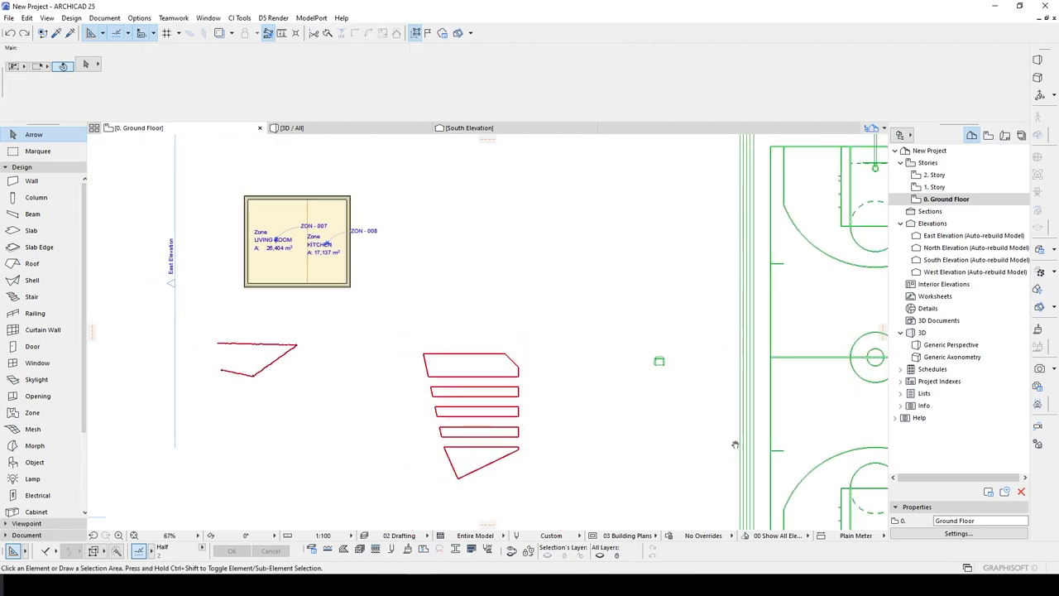
{"action": "scroll", "coordinate": [687, 473], "scroll_direction": "up", "scroll_amount": 2}
{"action": "left_click", "coordinate": [695, 400]}
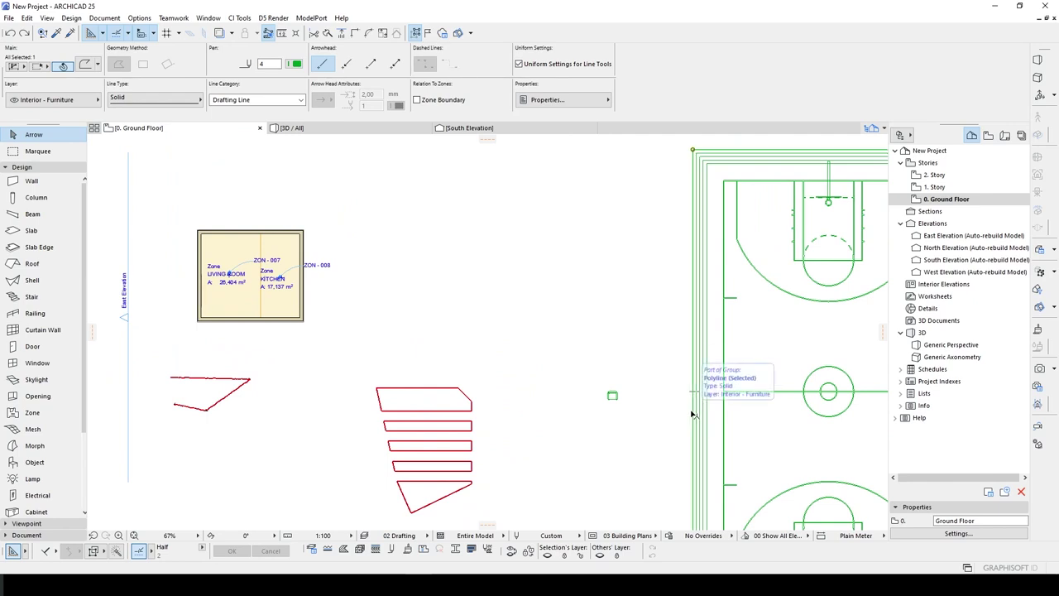
{"action": "scroll", "coordinate": [691, 413], "scroll_direction": "up", "scroll_amount": 5}
{"action": "left_click", "coordinate": [696, 415]}
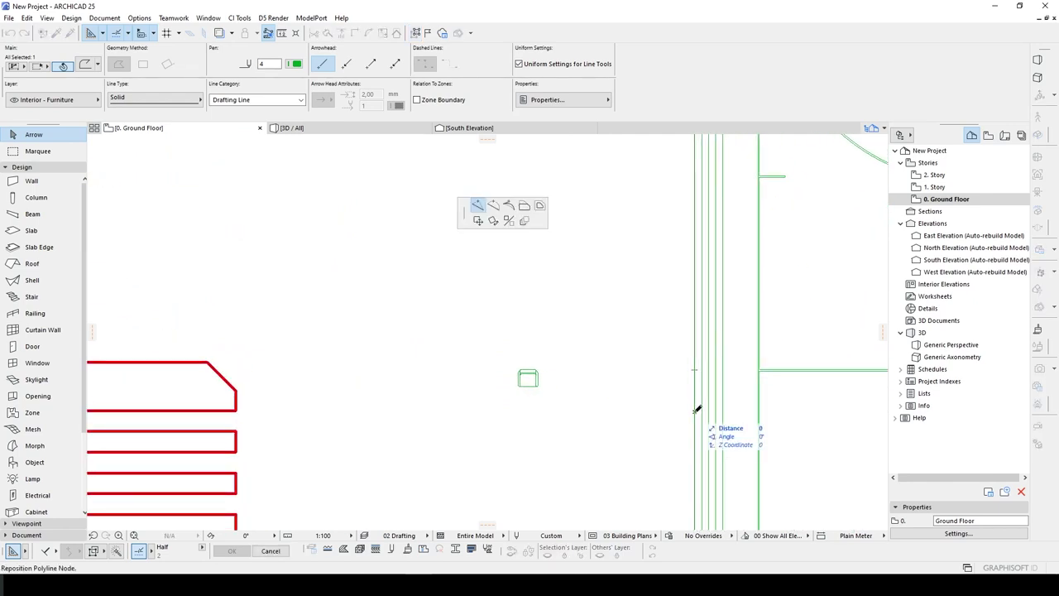
{"action": "key", "text": "Escape"}
{"action": "key", "text": "Escape"}
{"action": "scroll", "coordinate": [697, 409], "scroll_direction": "up", "scroll_amount": 2}
{"action": "left_click", "coordinate": [680, 408]}
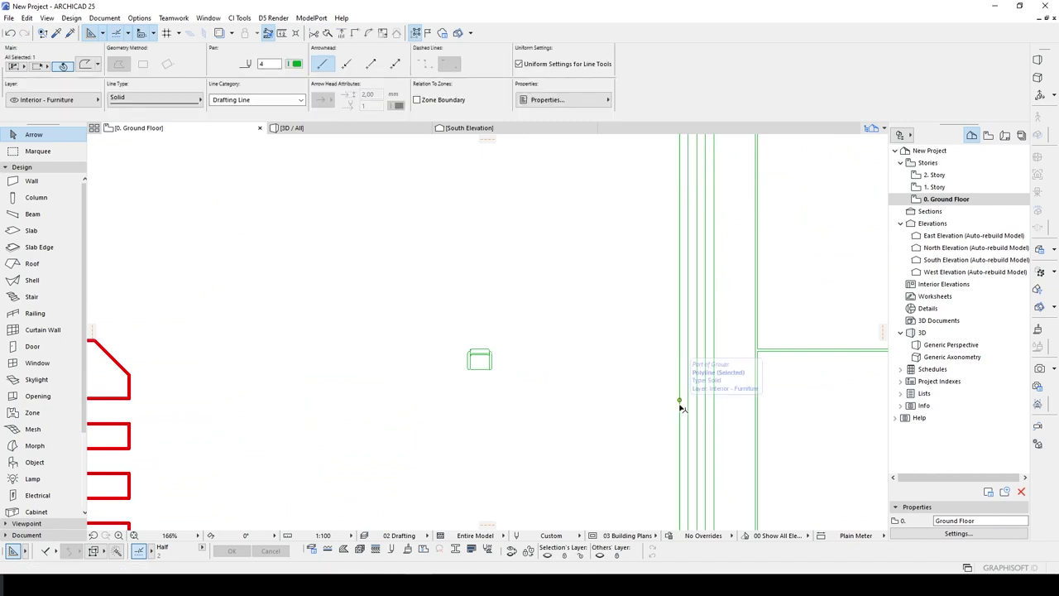
Offset the left edge of the outermost border polyline outward below the inserted node to form a step
{"action": "scroll", "coordinate": [680, 405], "scroll_direction": "down", "scroll_amount": 9}
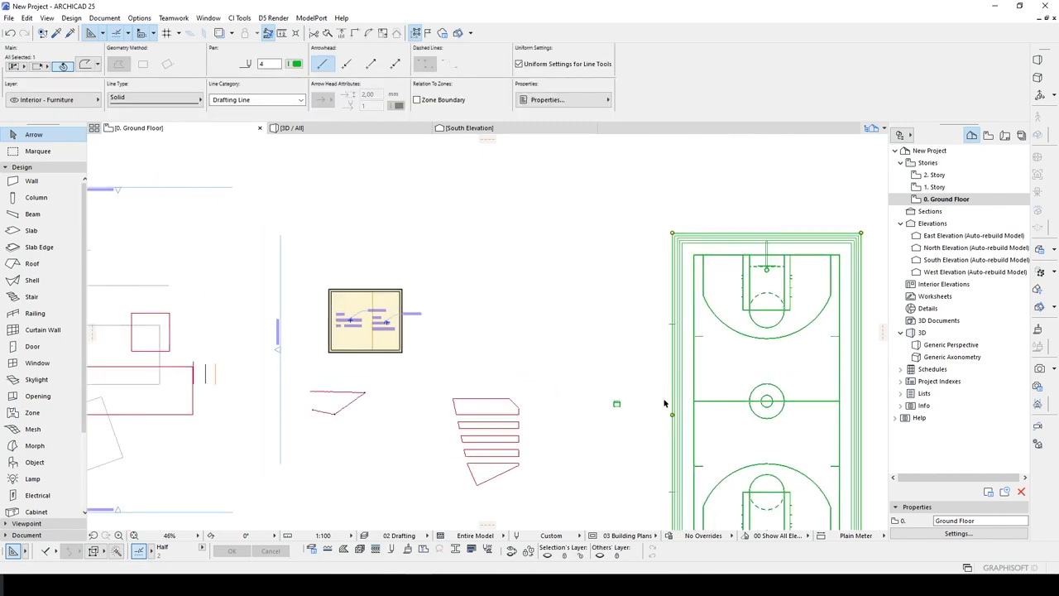
{"action": "scroll", "coordinate": [666, 428], "scroll_direction": "up", "scroll_amount": 6}
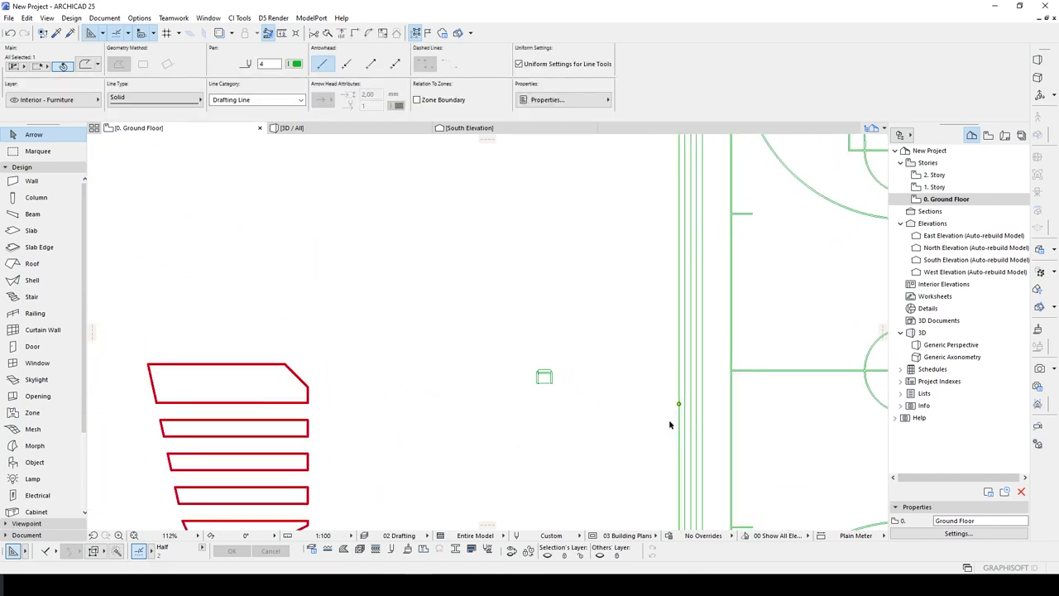
{"action": "scroll", "coordinate": [668, 405], "scroll_direction": "down", "scroll_amount": 4}
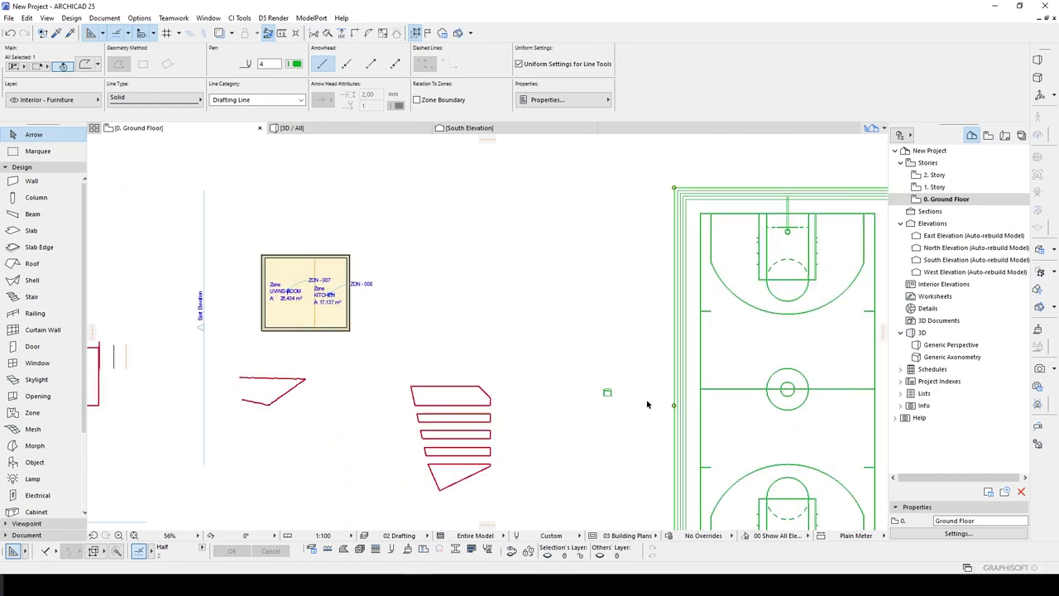
{"action": "scroll", "coordinate": [666, 405], "scroll_direction": "down", "scroll_amount": 2}
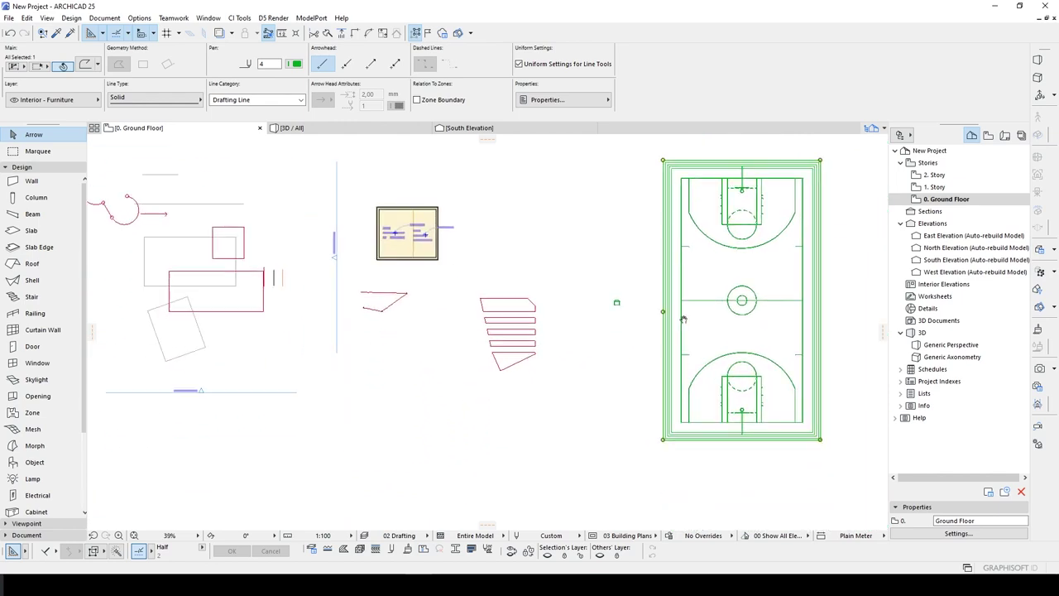
{"action": "scroll", "coordinate": [722, 375], "scroll_direction": "up", "scroll_amount": 7}
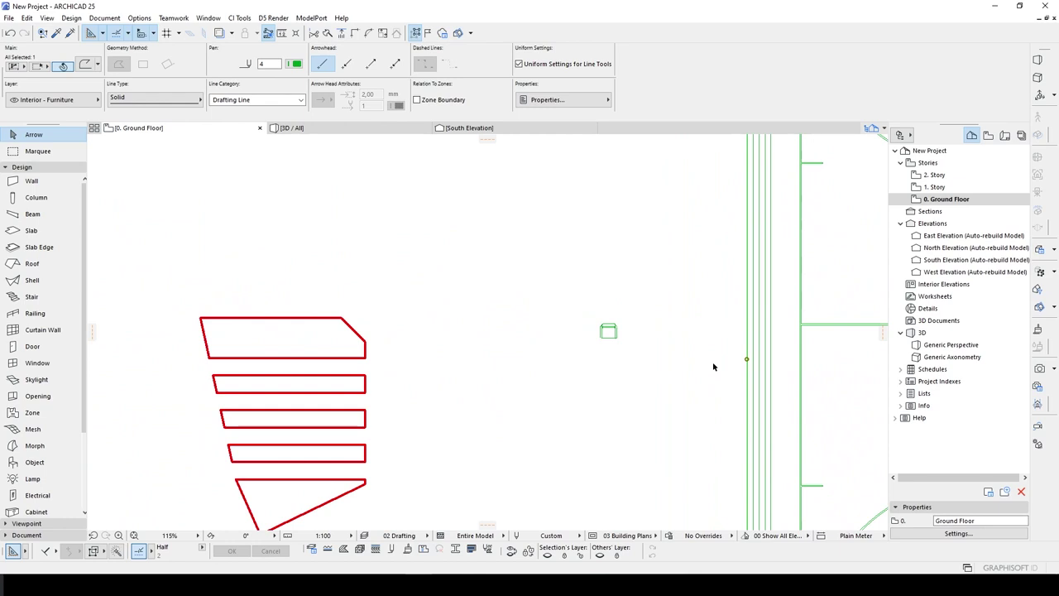
{"action": "scroll", "coordinate": [711, 368], "scroll_direction": "down", "scroll_amount": 1}
{"action": "scroll", "coordinate": [705, 369], "scroll_direction": "up", "scroll_amount": 3}
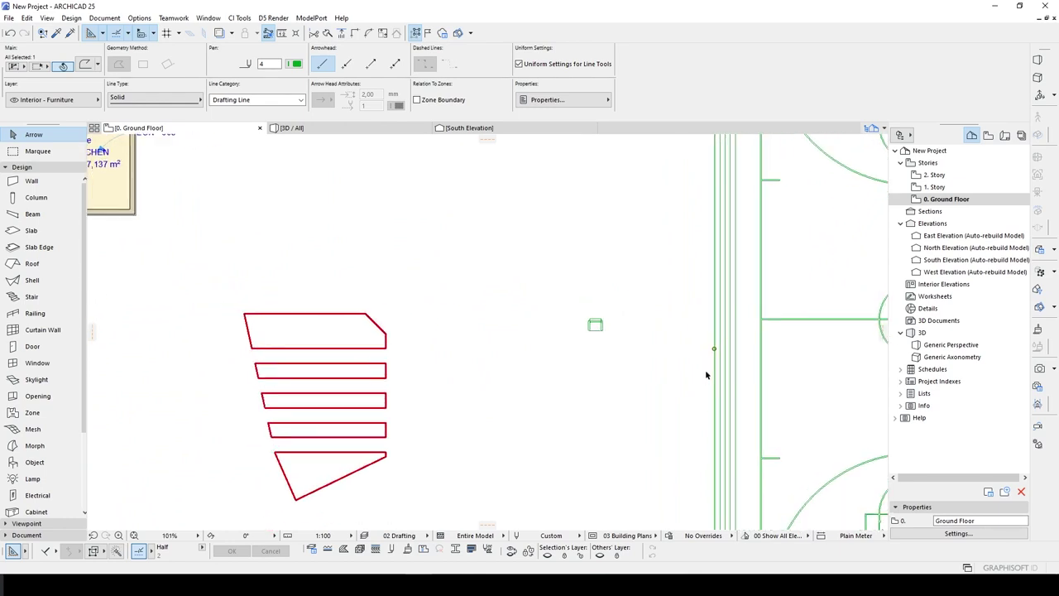
{"action": "left_click", "coordinate": [719, 335]}
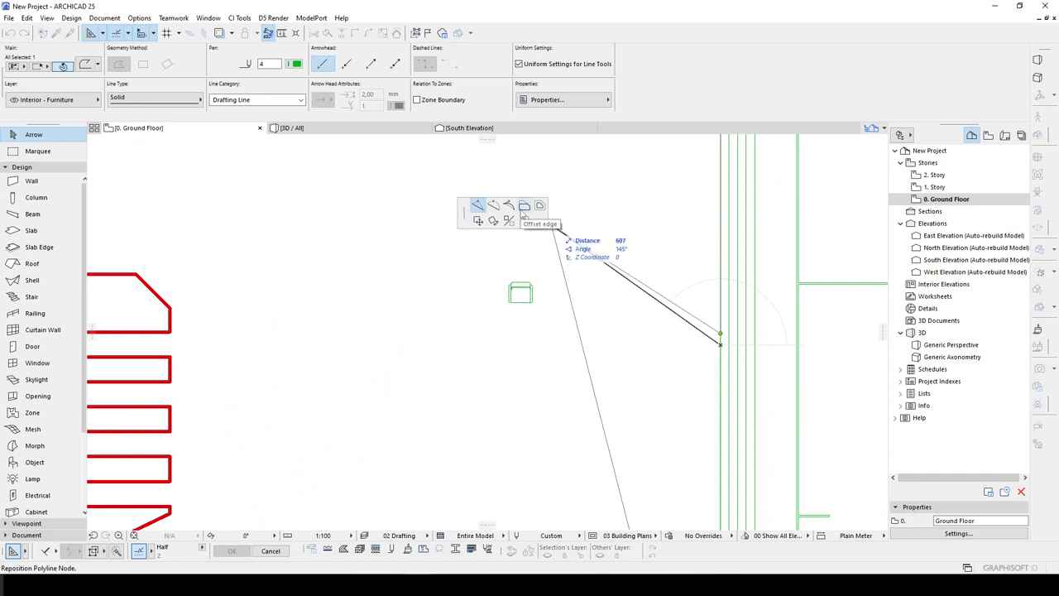
{"action": "left_click", "coordinate": [524, 206]}
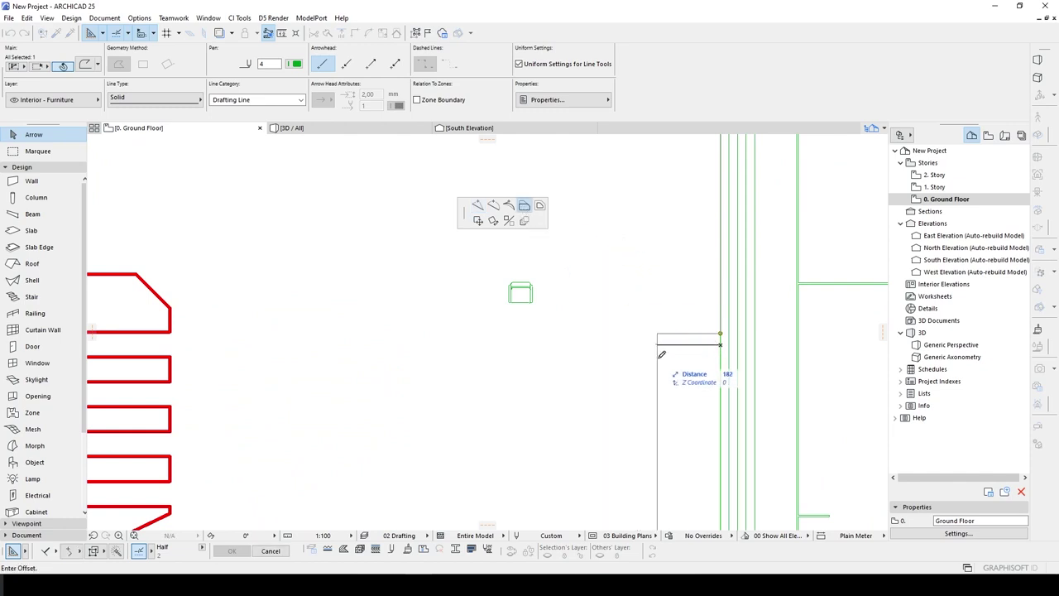
{"action": "scroll", "coordinate": [679, 378], "scroll_direction": "down", "scroll_amount": 5}
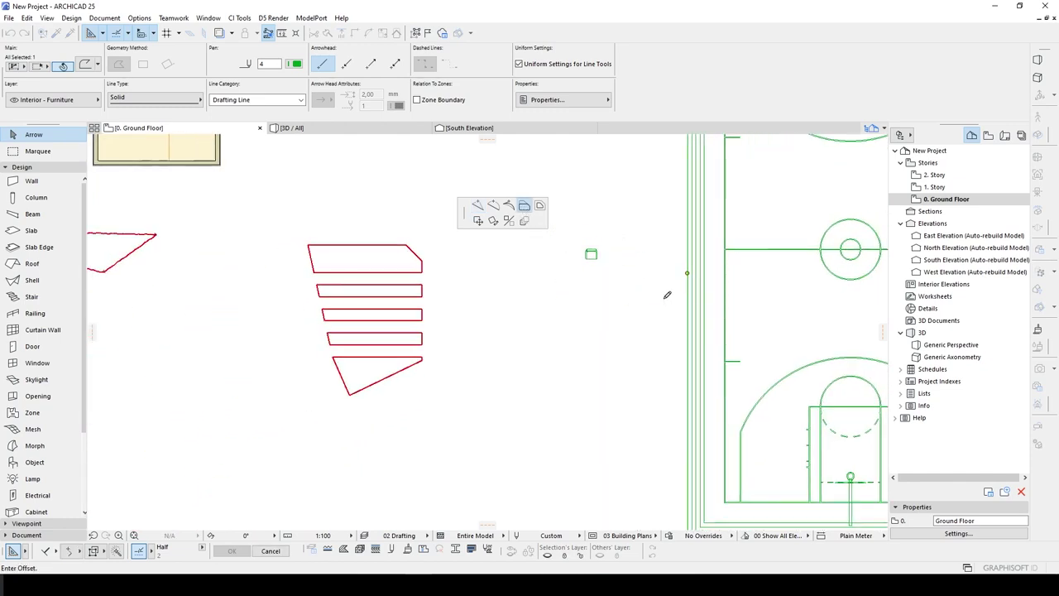
{"action": "left_click", "coordinate": [638, 300]}
{"action": "left_click", "coordinate": [603, 316]}
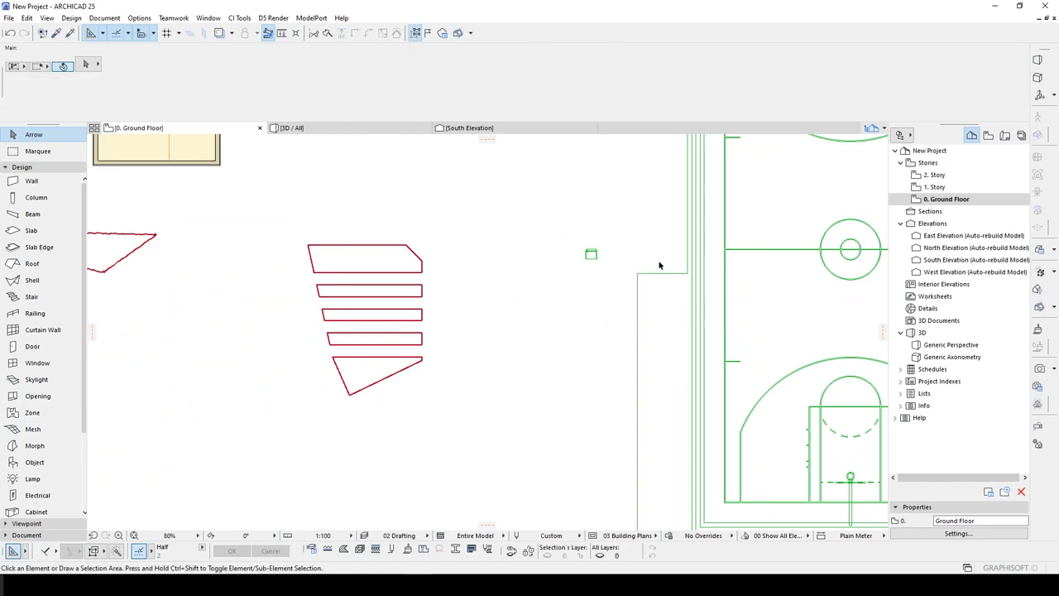
Insert another node on the offset left edge and offset the segment below it further outward as a second step
{"action": "scroll", "coordinate": [659, 265], "scroll_direction": "up", "scroll_amount": 3}
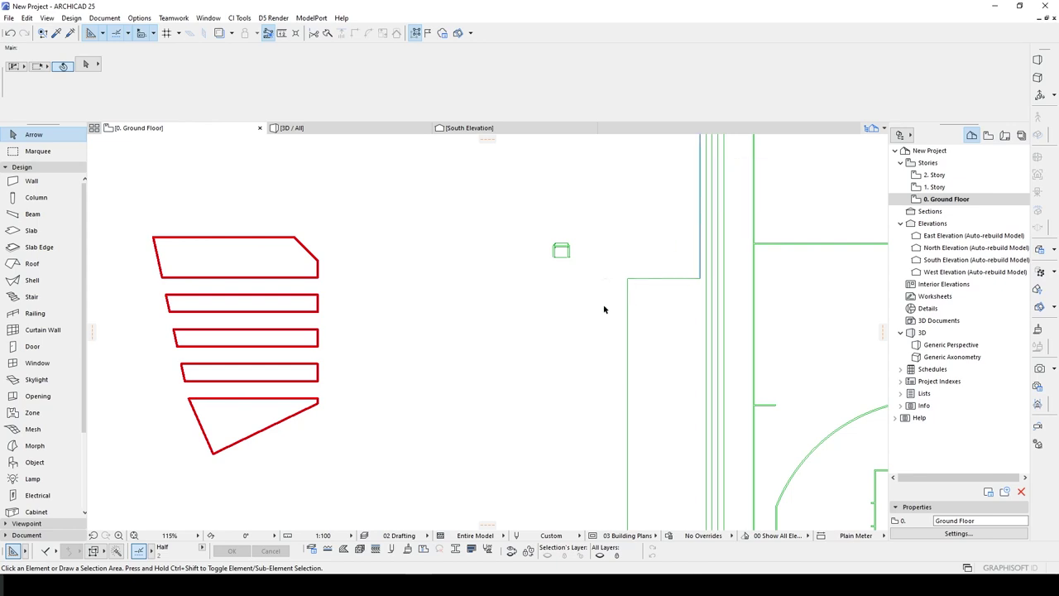
{"action": "left_click", "coordinate": [629, 313]}
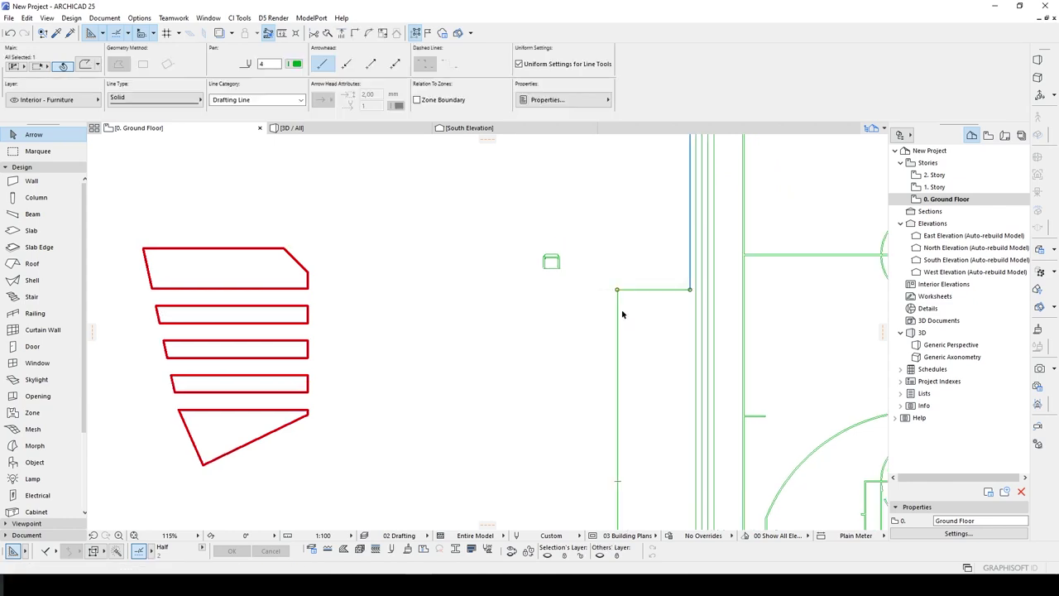
{"action": "left_click", "coordinate": [617, 312]}
{"action": "left_click", "coordinate": [479, 209]}
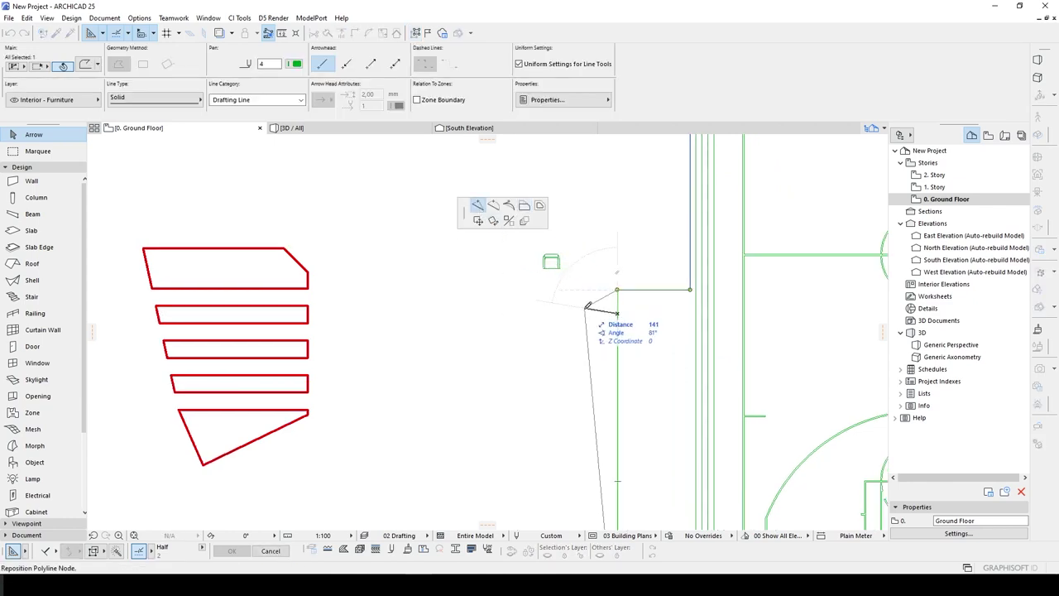
{"action": "left_click", "coordinate": [618, 351]}
{"action": "left_click", "coordinate": [619, 350]}
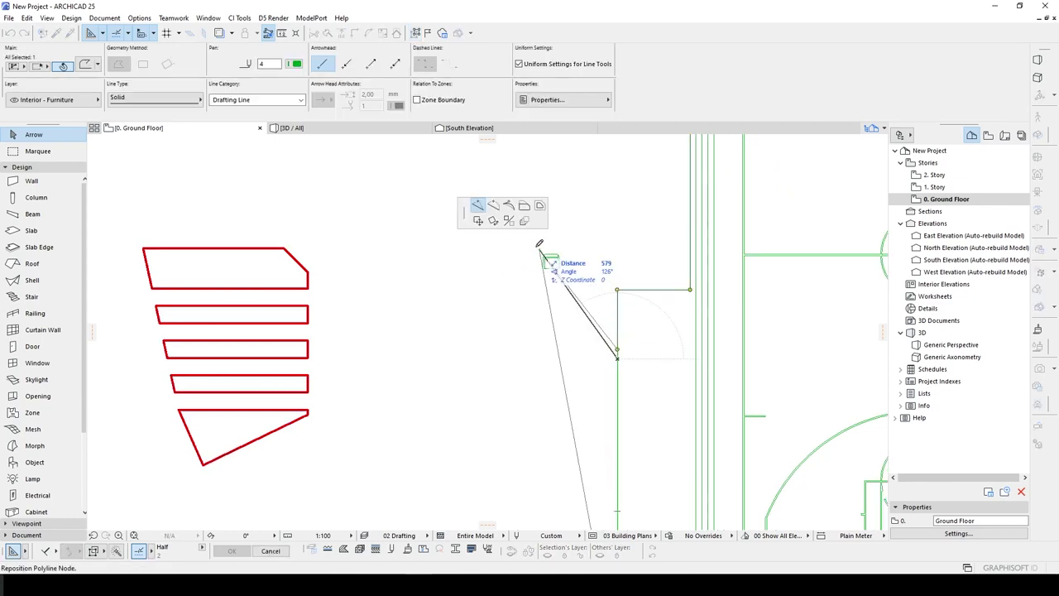
{"action": "left_click", "coordinate": [575, 349]}
{"action": "left_click", "coordinate": [521, 344]}
{"action": "scroll", "coordinate": [521, 343], "scroll_direction": "down", "scroll_amount": 5}
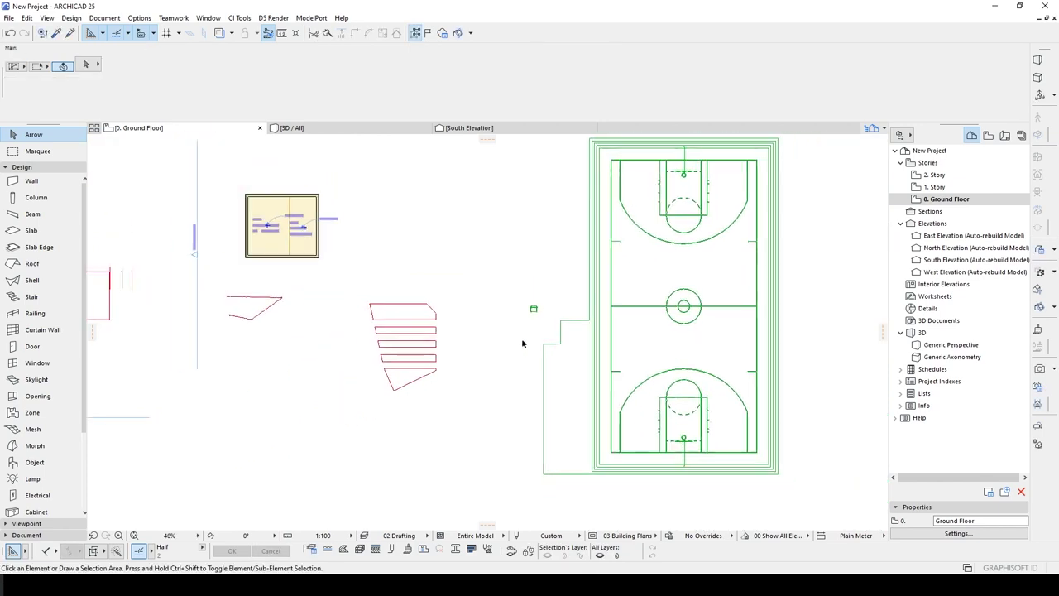
Create several copies of the whole stepped border polyline, offset outward around the court at varying distances
{"action": "middle_click_drag", "start_coordinate": [522, 342], "coordinate": [638, 343]}
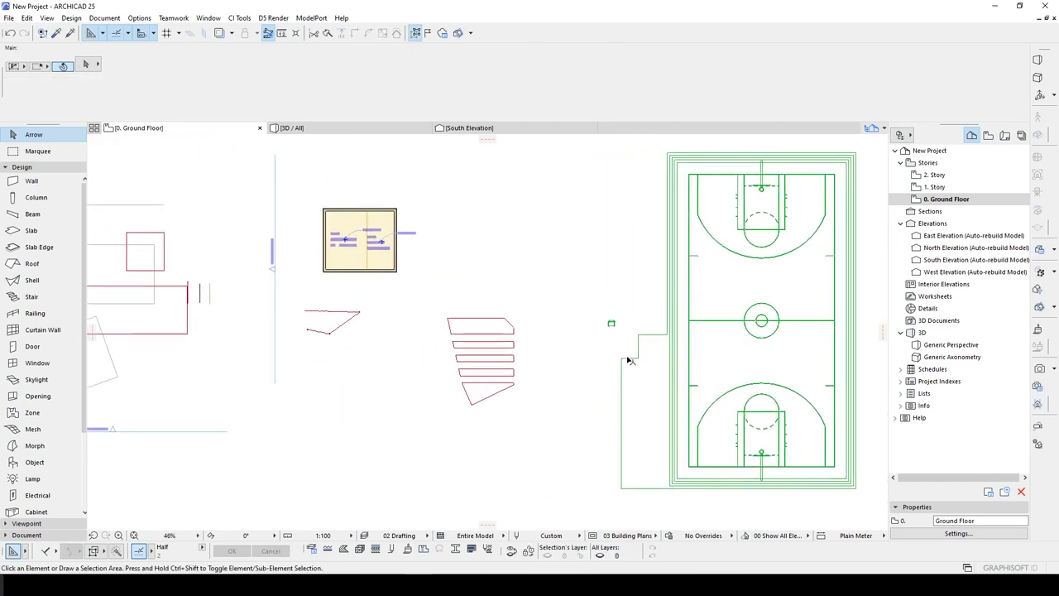
{"action": "left_click", "coordinate": [622, 359]}
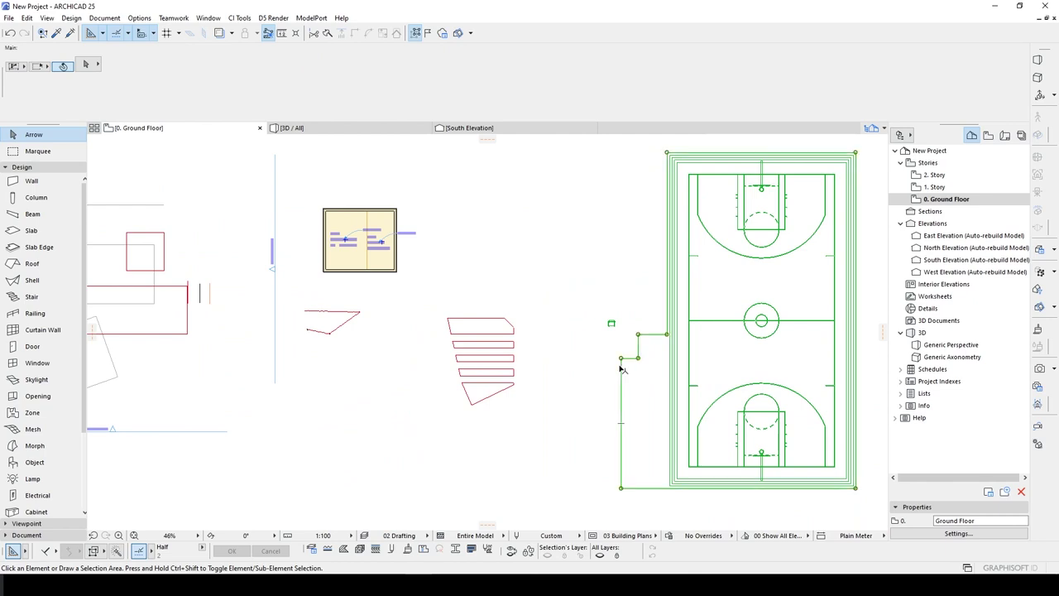
{"action": "scroll", "coordinate": [622, 362], "scroll_direction": "up", "scroll_amount": 4}
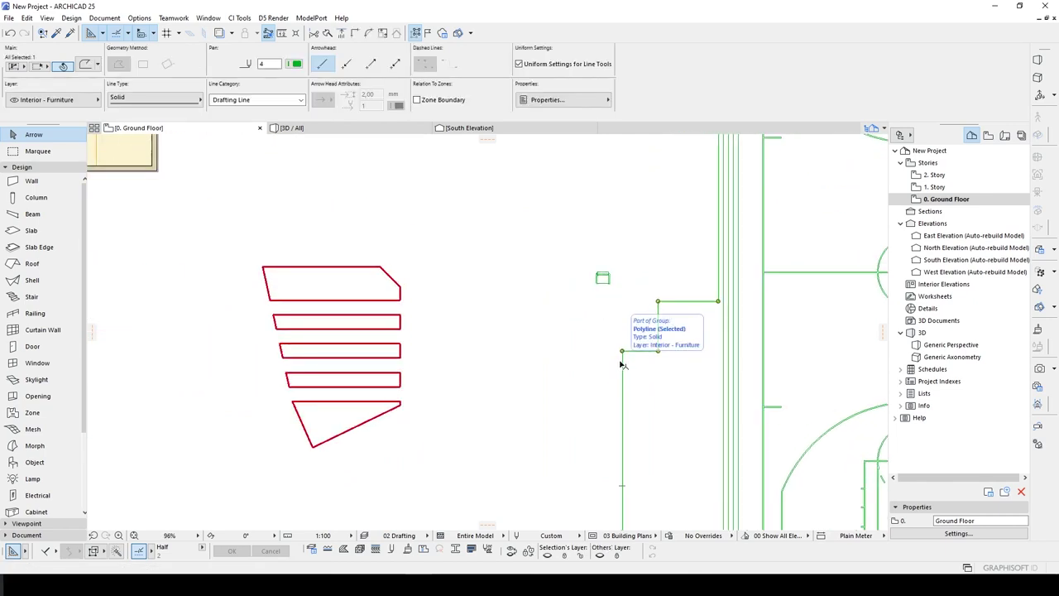
{"action": "left_click", "coordinate": [625, 366]}
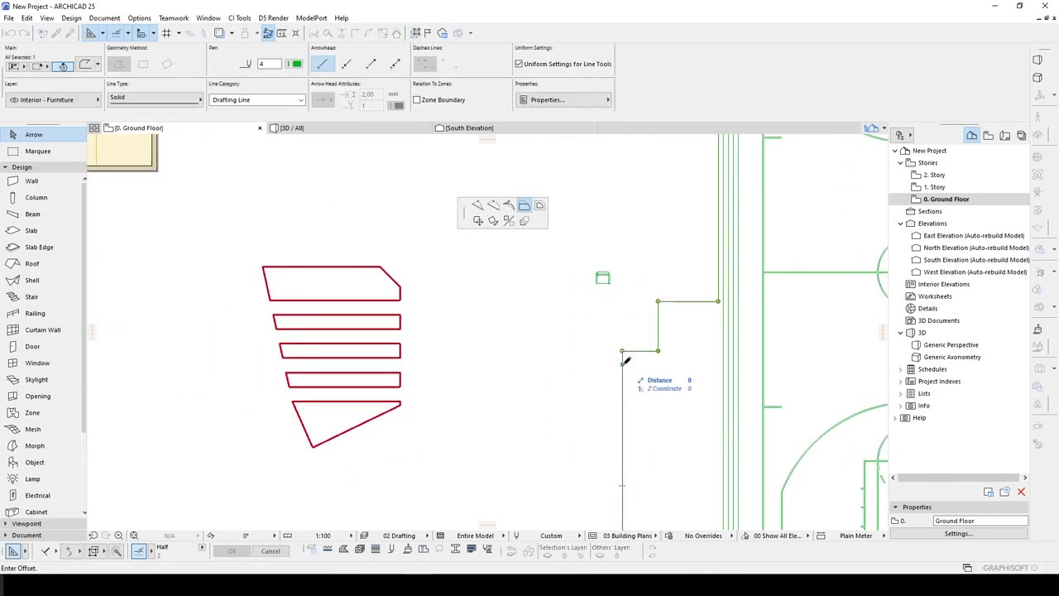
{"action": "left_click", "coordinate": [539, 205]}
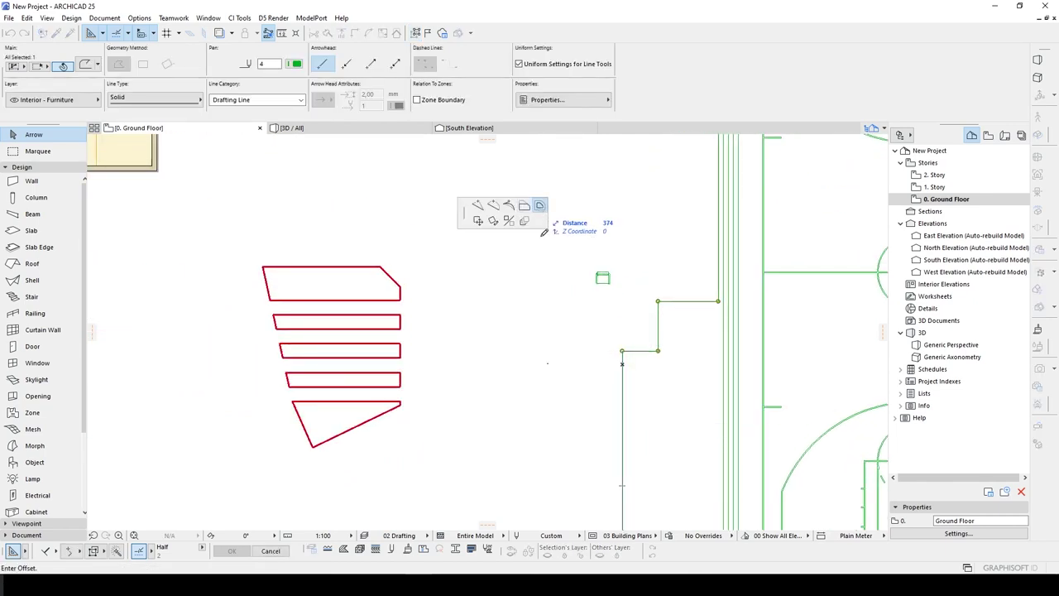
{"action": "left_click", "coordinate": [621, 372]}
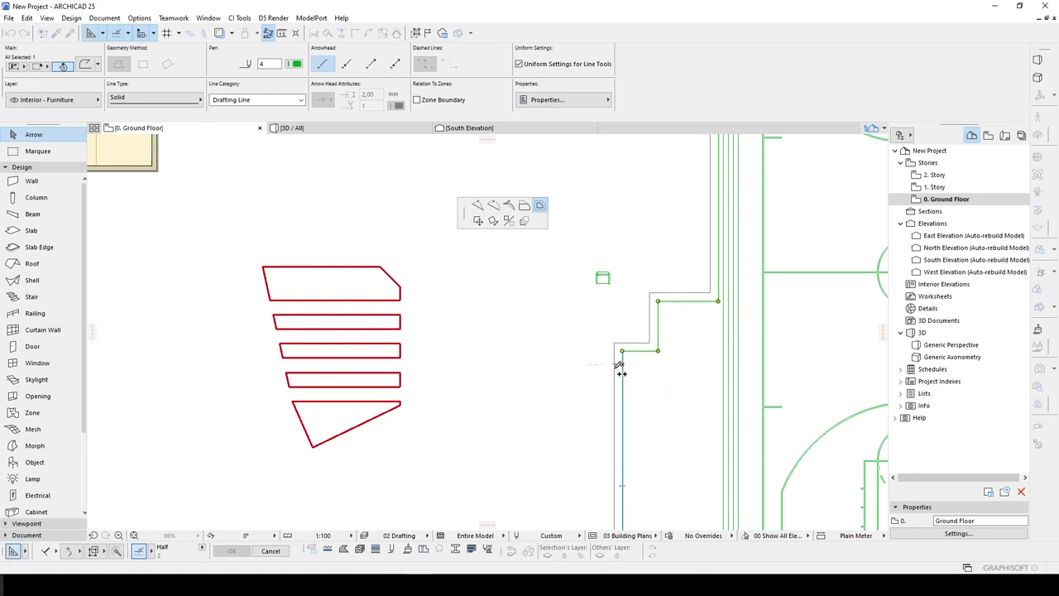
{"action": "left_click", "coordinate": [613, 369]}
{"action": "left_click", "coordinate": [604, 364]}
{"action": "left_click", "coordinate": [579, 355]}
{"action": "left_click", "coordinate": [513, 335]}
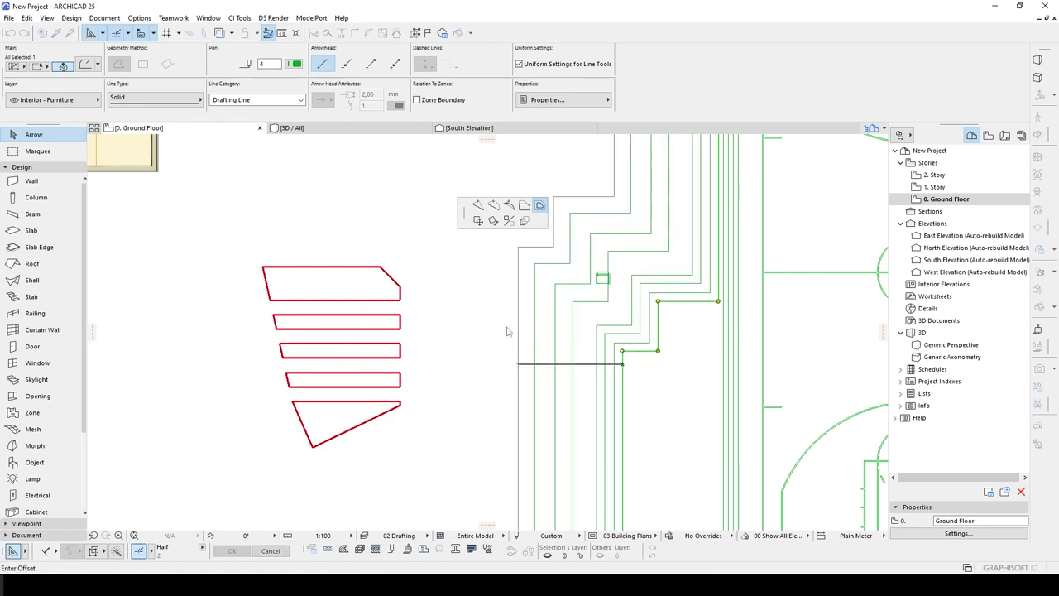
{"action": "left_click", "coordinate": [425, 307]}
{"action": "left_click", "coordinate": [420, 317]}
{"action": "scroll", "coordinate": [470, 326], "scroll_direction": "down", "scroll_amount": 3}
{"action": "scroll", "coordinate": [471, 325], "scroll_direction": "down", "scroll_amount": 2}
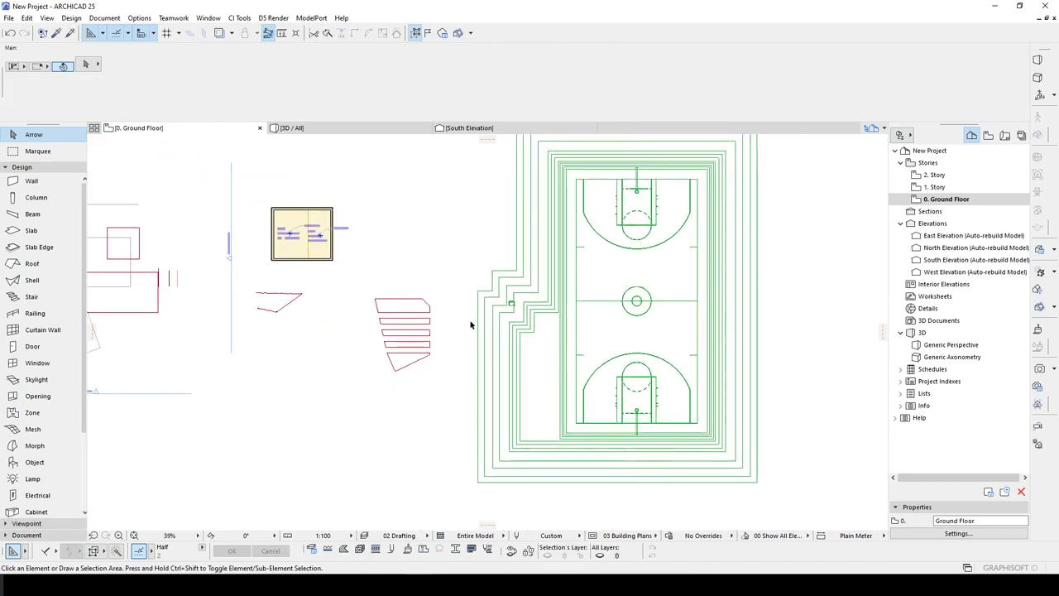
{"action": "scroll", "coordinate": [565, 371], "scroll_direction": "down", "scroll_amount": 2}
{"action": "scroll", "coordinate": [511, 413], "scroll_direction": "down", "scroll_amount": 1}
{"action": "middle_click_drag", "start_coordinate": [511, 413], "coordinate": [557, 387]}
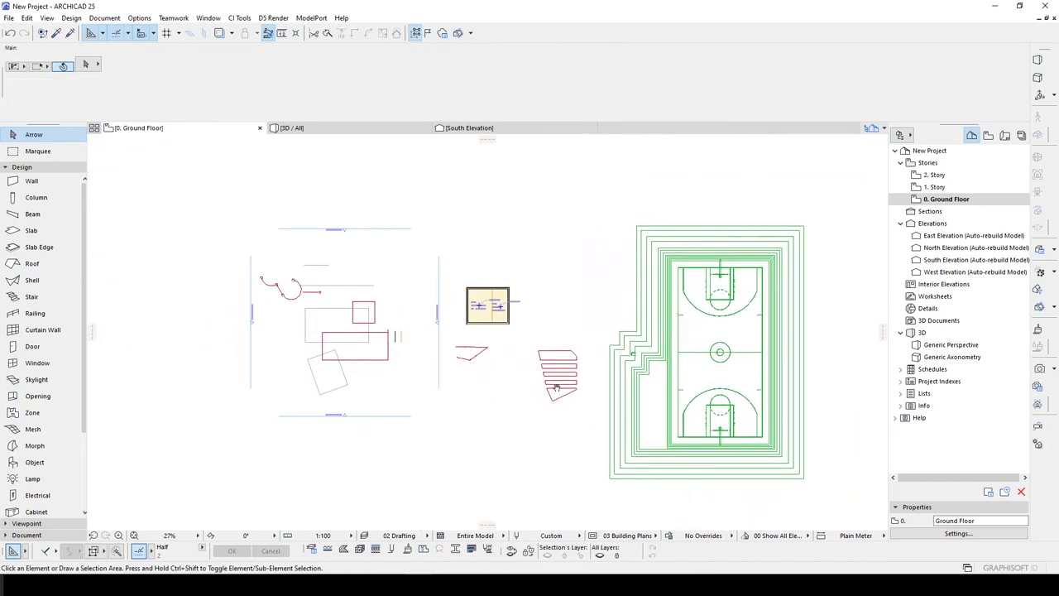
Split the court's stepped border polylines along a diagonal through the steps and the bottom edge, and delete their lower-left part
{"action": "scroll", "coordinate": [634, 350], "scroll_direction": "up", "scroll_amount": 8}
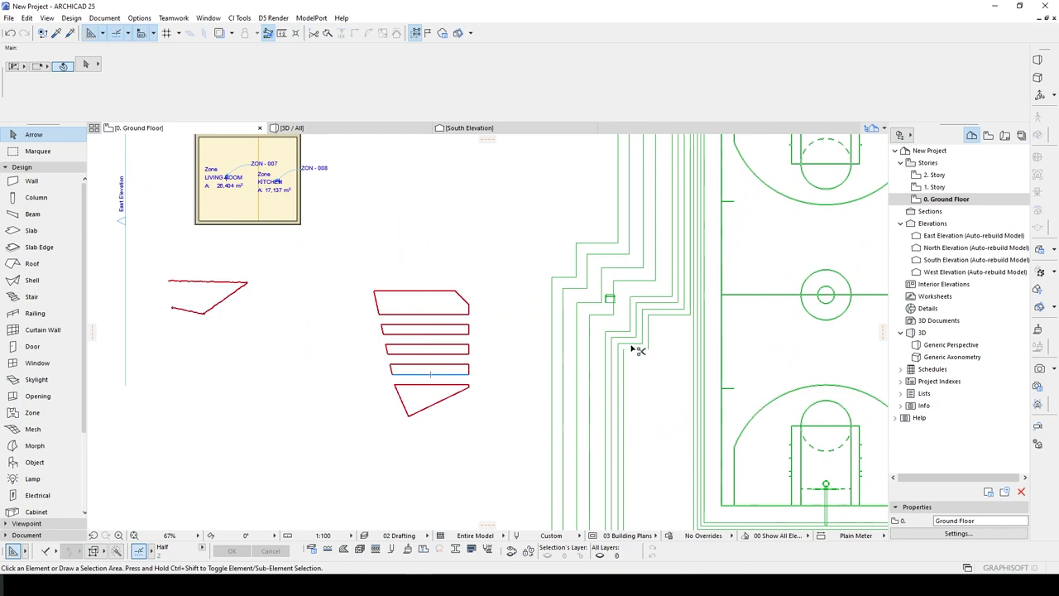
{"action": "scroll", "coordinate": [631, 353], "scroll_direction": "down", "scroll_amount": 5}
{"action": "left_click_drag", "start_coordinate": [579, 523], "coordinate": [657, 293]}
{"action": "left_click_drag", "start_coordinate": [618, 322], "coordinate": [709, 484]}
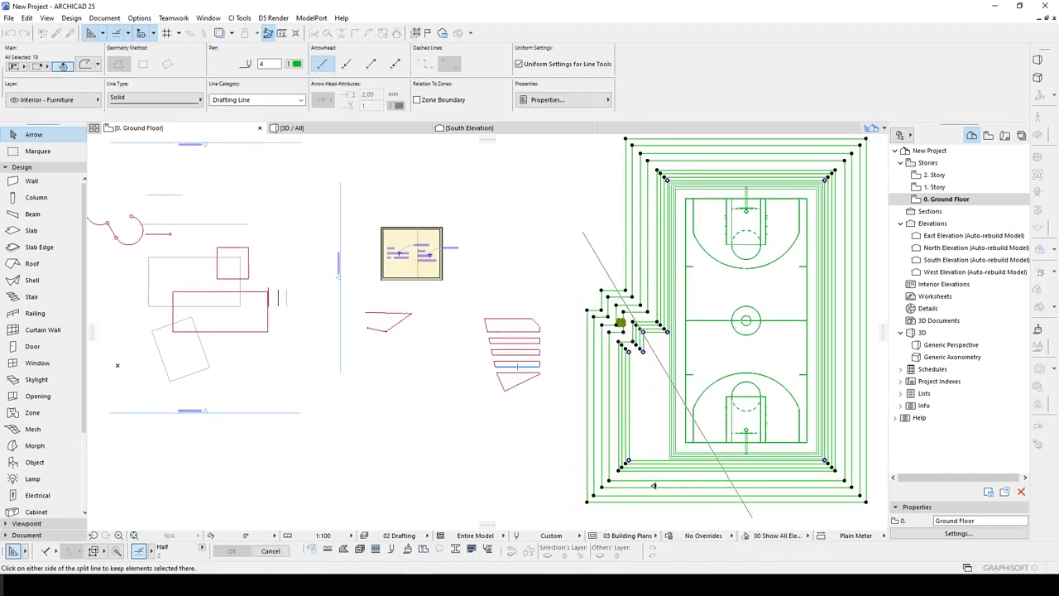
{"action": "key", "text": "Delete"}
{"action": "left_click_drag", "start_coordinate": [776, 518], "coordinate": [714, 460]}
{"action": "middle_click_drag", "start_coordinate": [714, 461], "coordinate": [719, 416]}
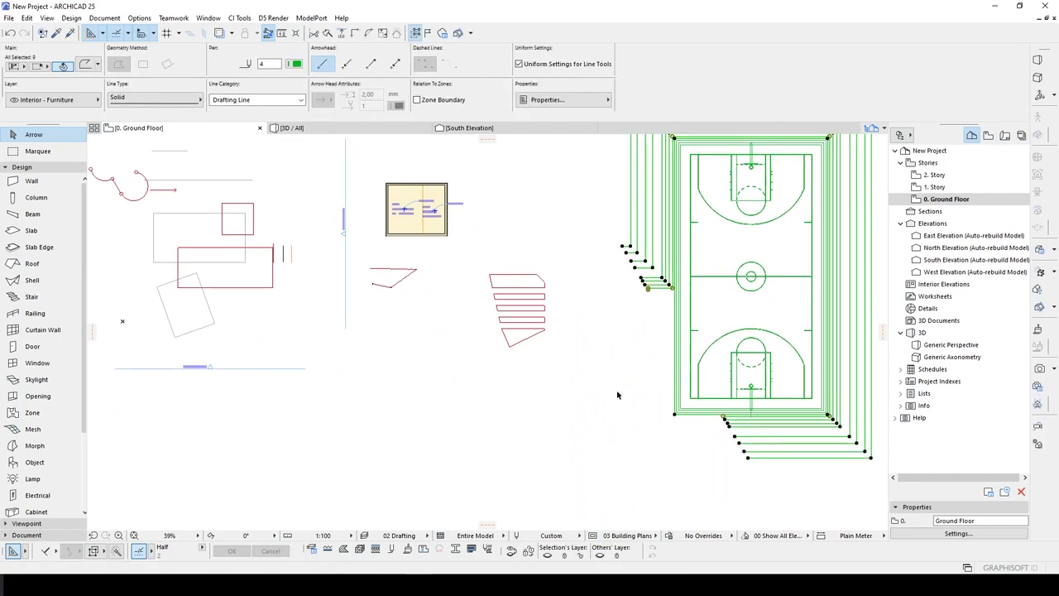
Adjust the cut ends along the bottom of the border polylines outward to a near-vertical line drawn left of the court
{"action": "key", "text": "ctrl+minus"}
{"action": "left_click", "coordinate": [584, 378]}
{"action": "left_click", "coordinate": [579, 470]}
{"action": "key", "text": "ctrl+minus"}
{"action": "left_click", "coordinate": [522, 378]}
{"action": "left_click", "coordinate": [521, 462]}
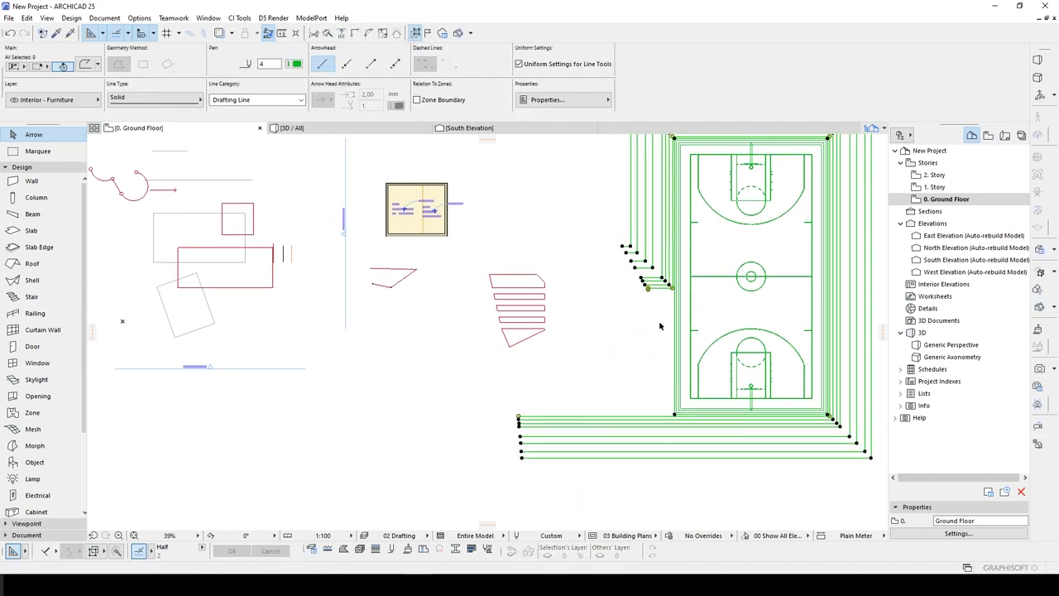
Adjust the cut ends at the border's steps to a slanted line drawn further left of the court
{"action": "key", "text": "ctrl+minus"}
{"action": "left_click", "coordinate": [653, 322]}
{"action": "left_click", "coordinate": [536, 240]}
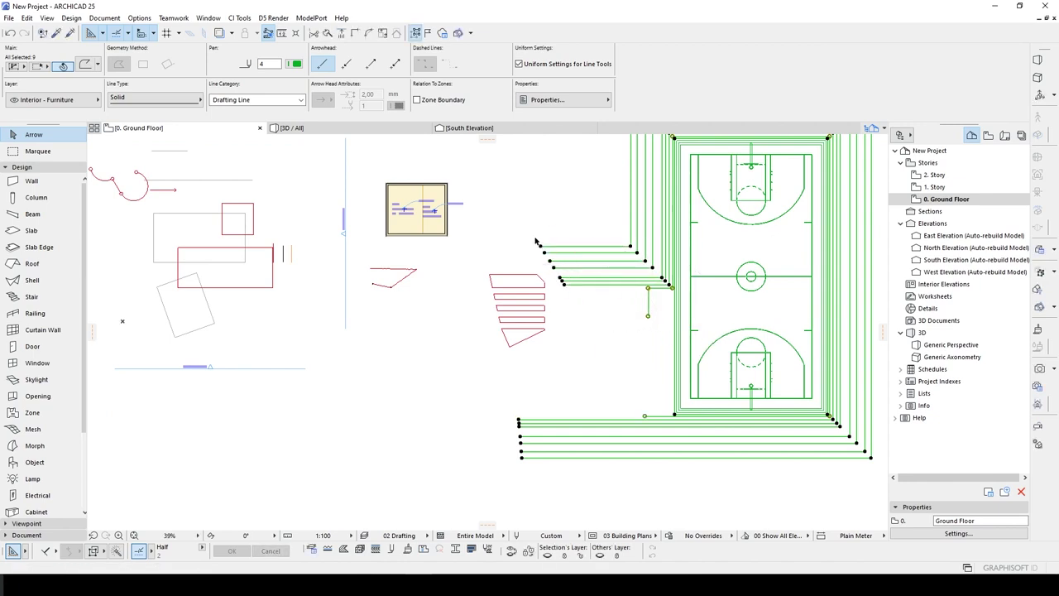
{"action": "left_click", "coordinate": [648, 329]}
{"action": "scroll", "coordinate": [653, 394], "scroll_direction": "down", "scroll_amount": 3}
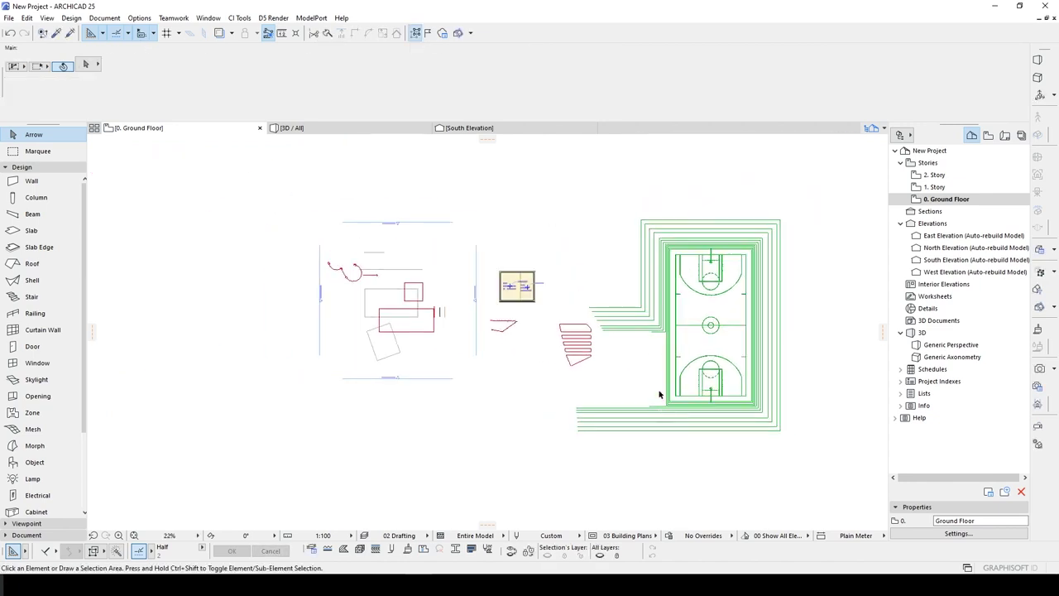
Select the open border polylines around the court and open the Linework Consolidation settings for them
{"action": "scroll", "coordinate": [616, 324], "scroll_direction": "up", "scroll_amount": 1}
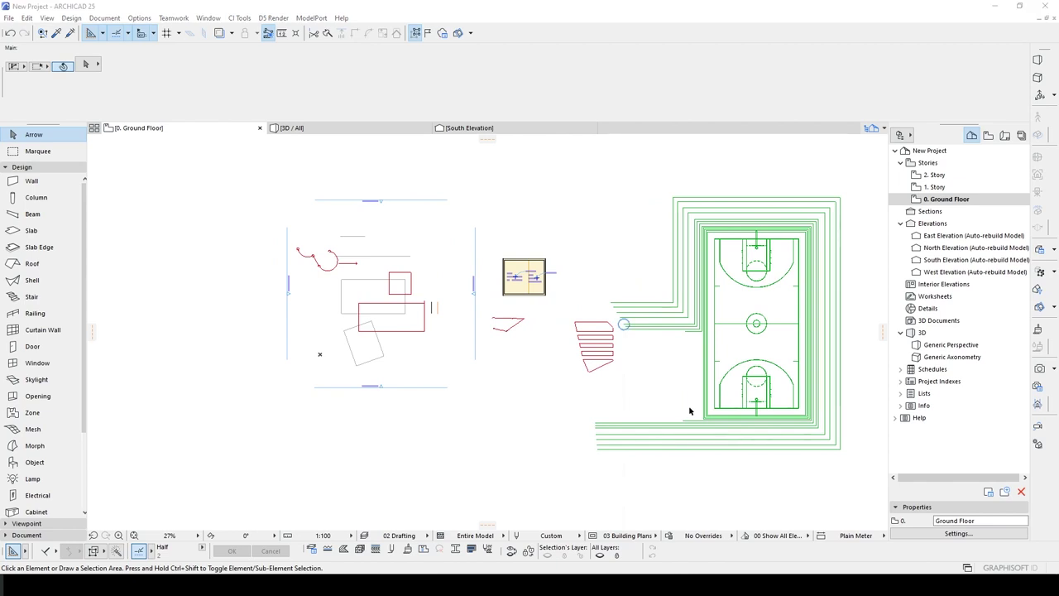
{"action": "scroll", "coordinate": [665, 327], "scroll_direction": "up", "scroll_amount": 5}
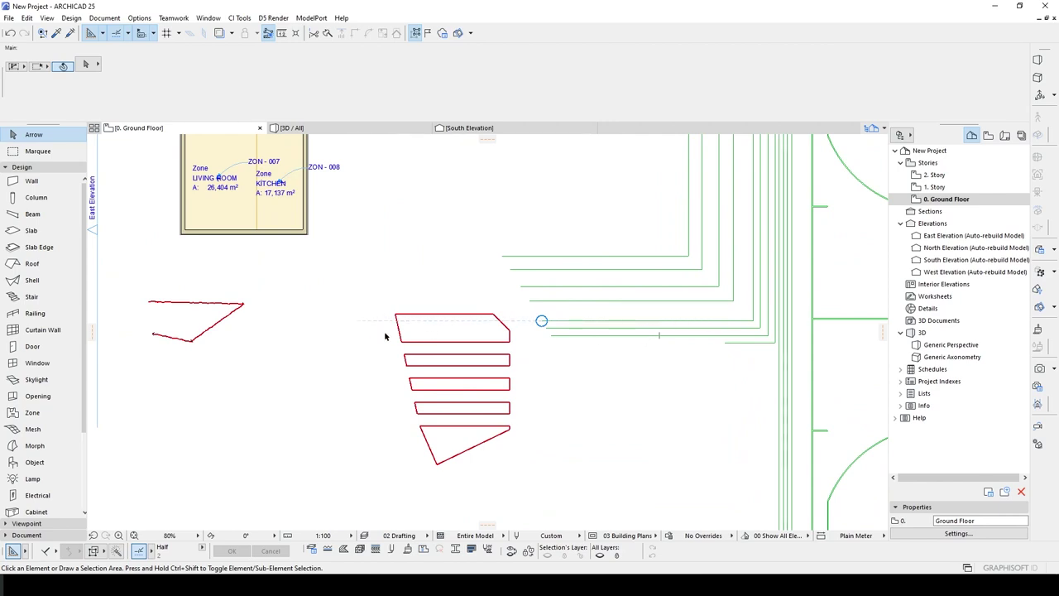
{"action": "scroll", "coordinate": [589, 332], "scroll_direction": "down", "scroll_amount": 2}
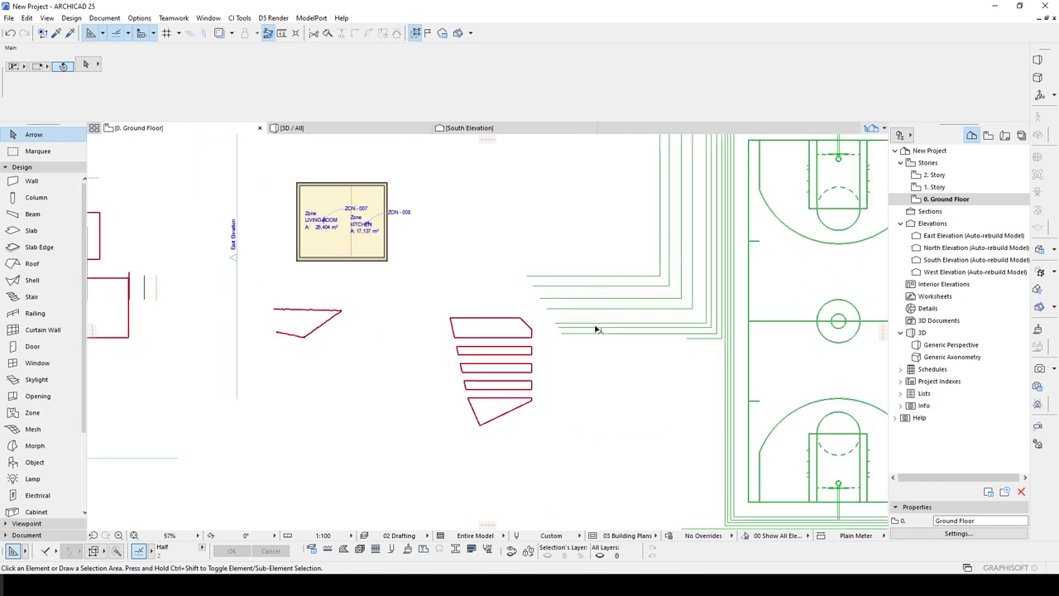
{"action": "left_click", "coordinate": [703, 355]}
{"action": "left_click", "coordinate": [606, 268]}
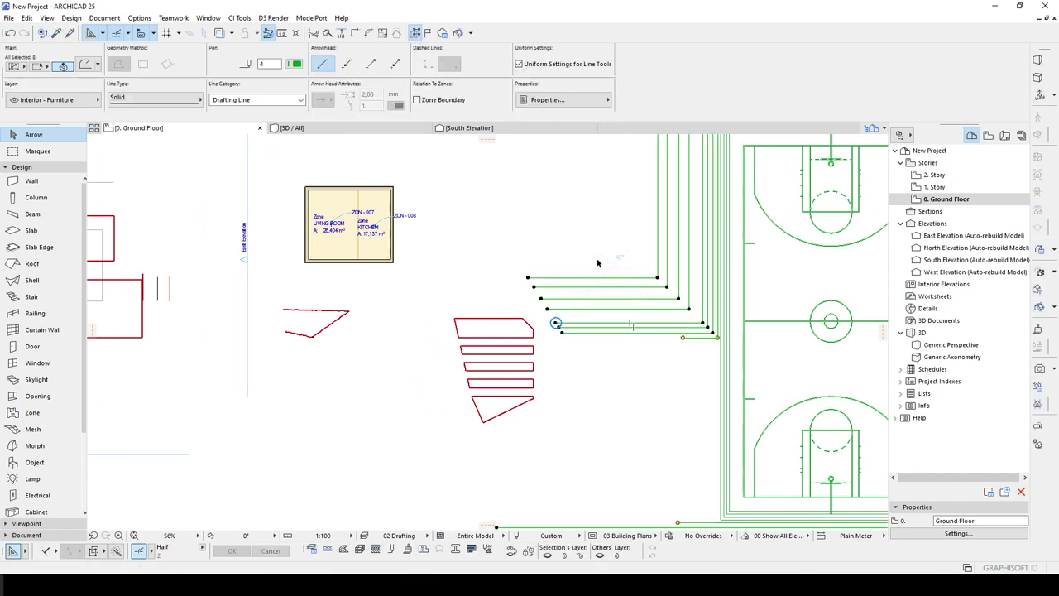
{"action": "middle_click_drag", "start_coordinate": [596, 259], "coordinate": [496, 207]}
{"action": "scroll", "coordinate": [683, 460], "scroll_direction": "up", "scroll_amount": 2}
{"action": "scroll", "coordinate": [684, 460], "scroll_direction": "down", "scroll_amount": 1}
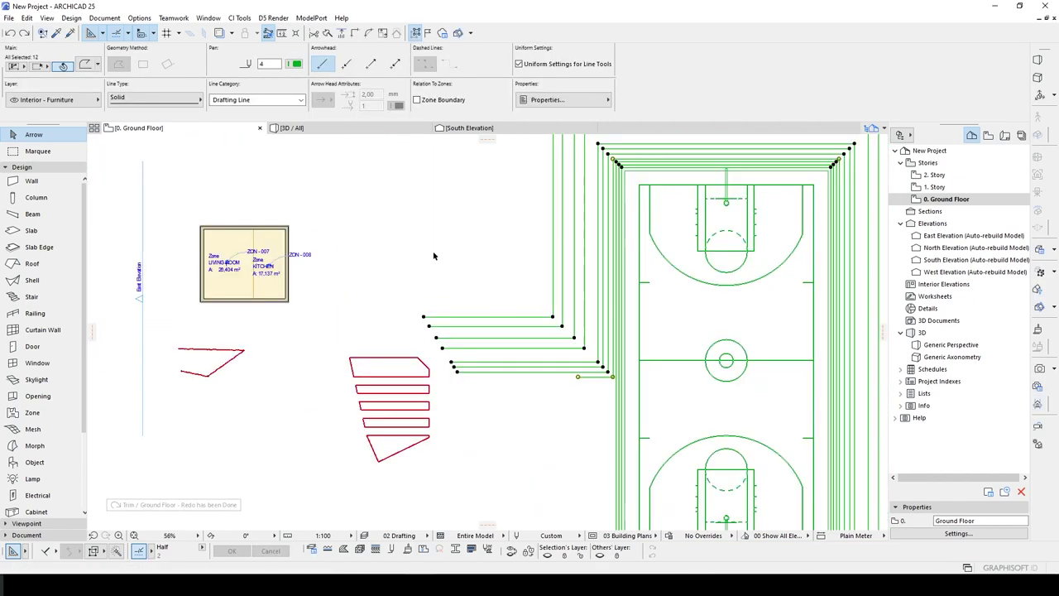
{"action": "left_click", "coordinate": [27, 18]}
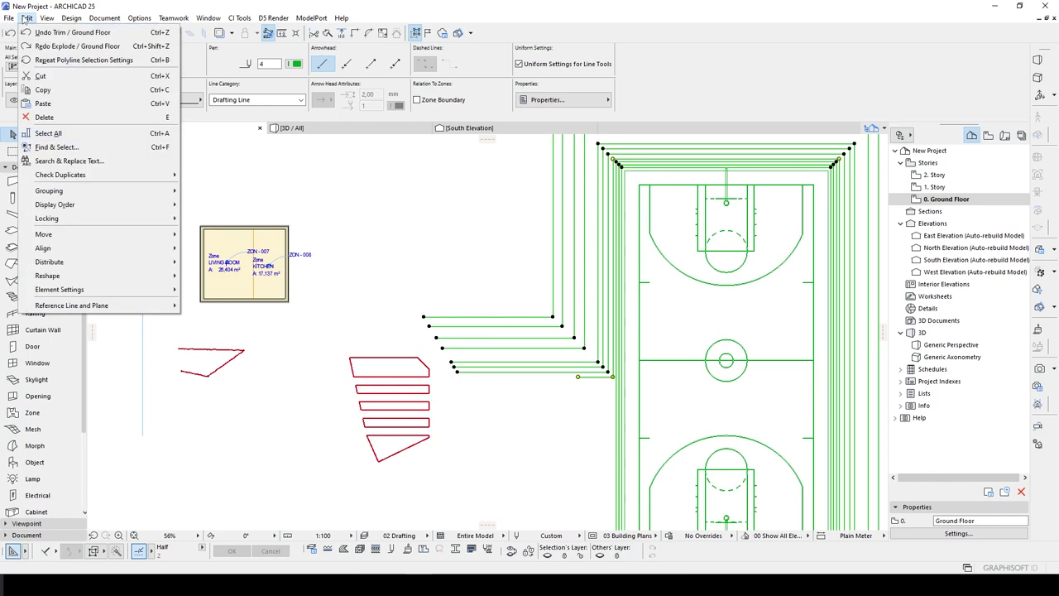
{"action": "mouse_move", "coordinate": [107, 274]}
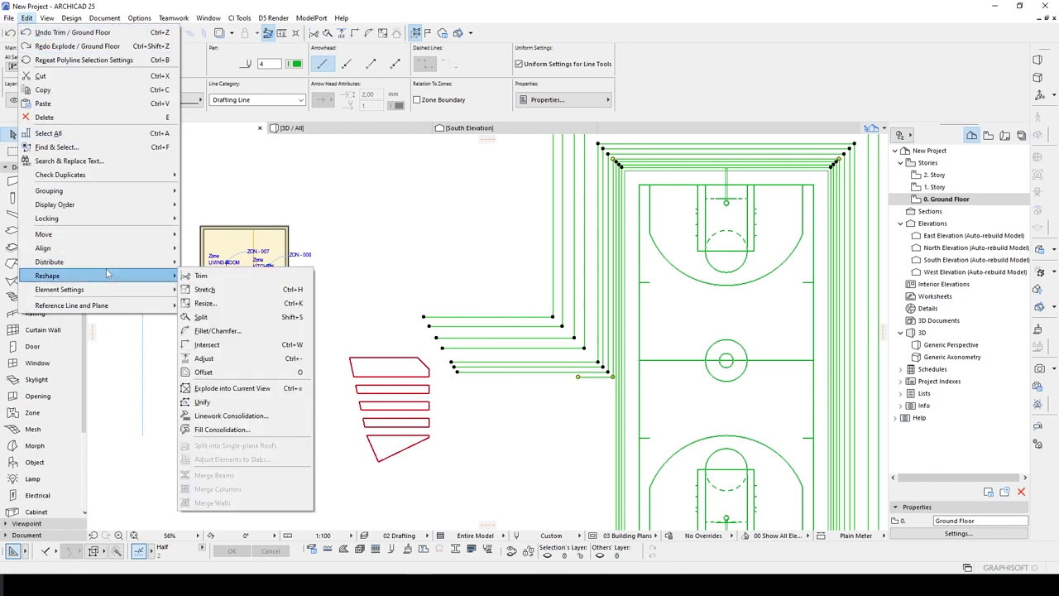
{"action": "left_click", "coordinate": [244, 416]}
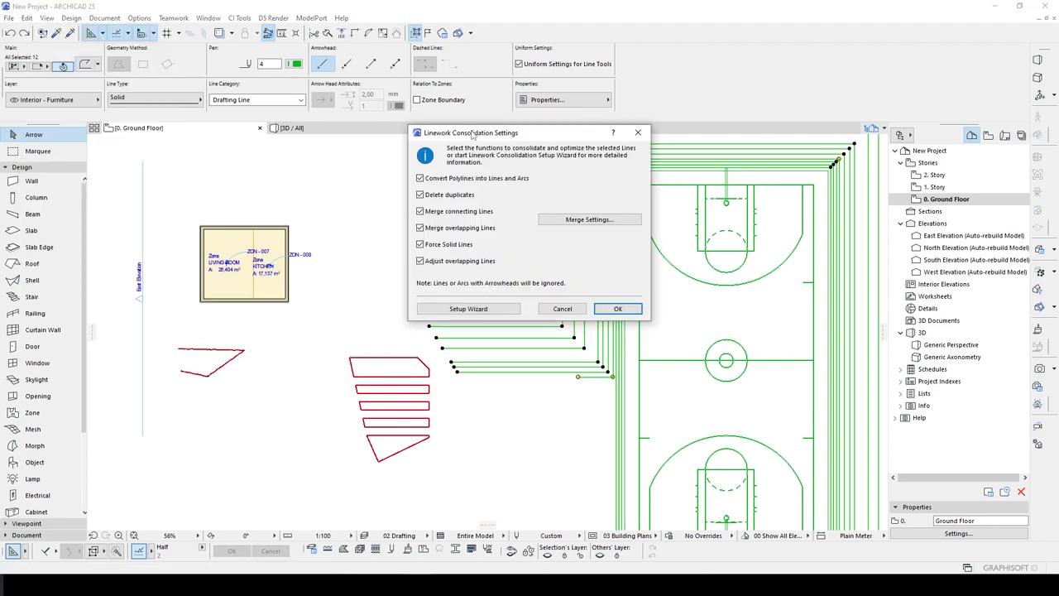
Review the merge settings without changing them, consolidate the polylines with all functions enabled, and check the resulting segments
{"action": "left_click_drag", "start_coordinate": [472, 135], "coordinate": [455, 183]}
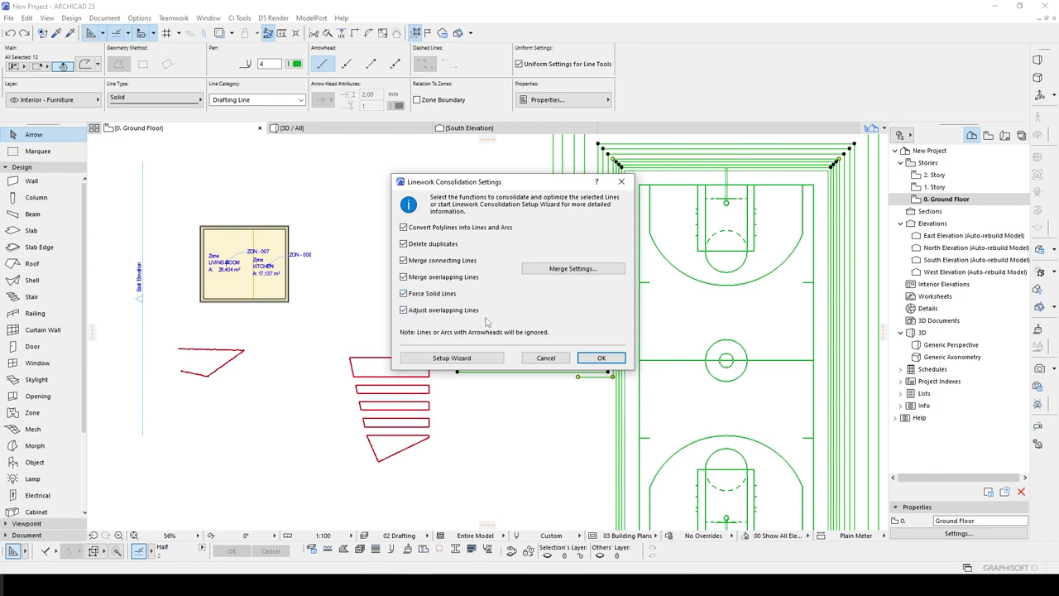
{"action": "left_click", "coordinate": [551, 273]}
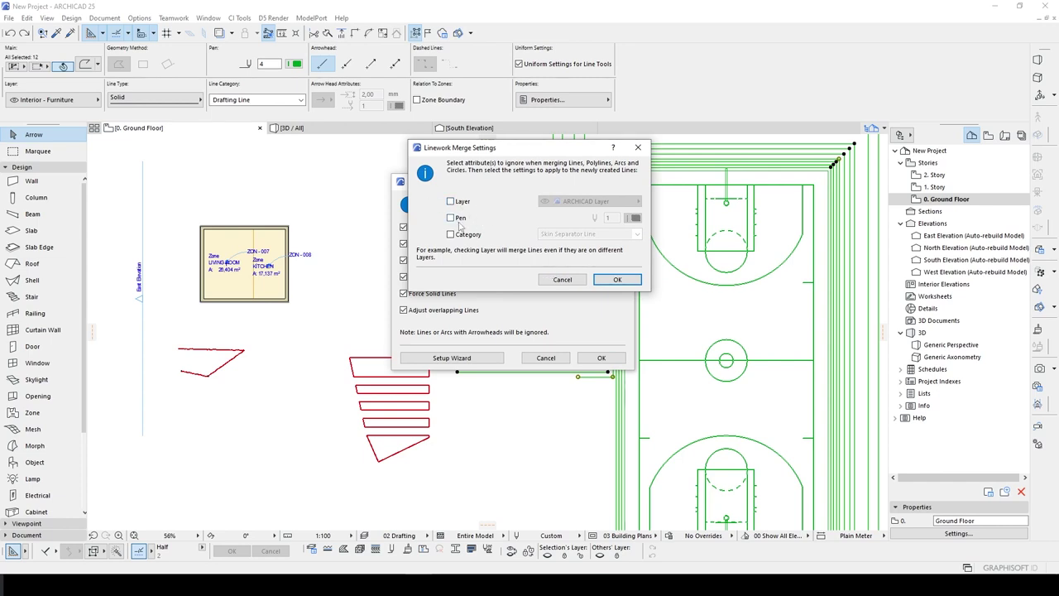
{"action": "left_click", "coordinate": [561, 280]}
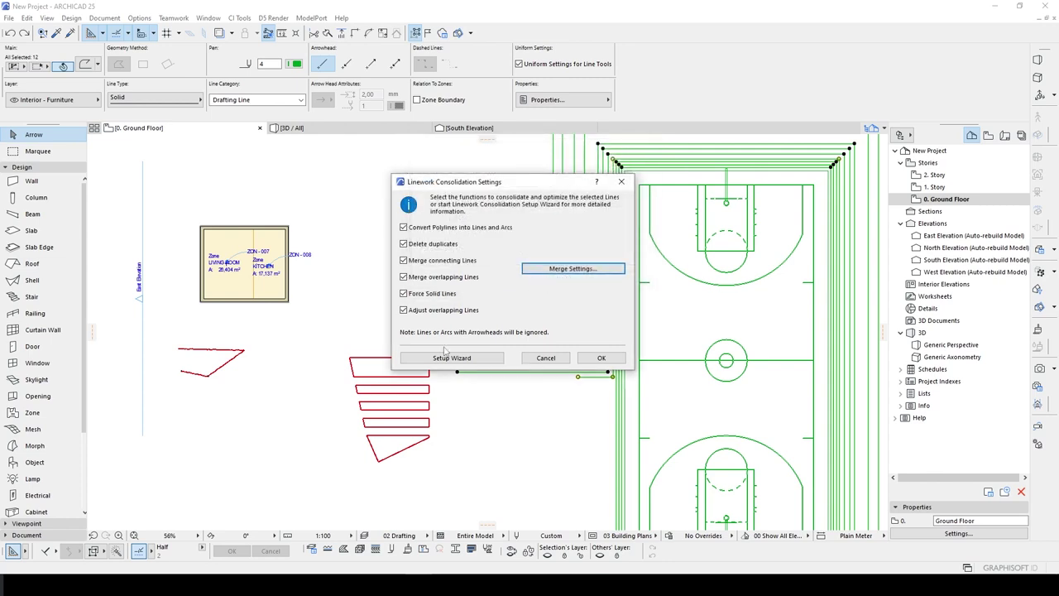
{"action": "left_click", "coordinate": [588, 359]}
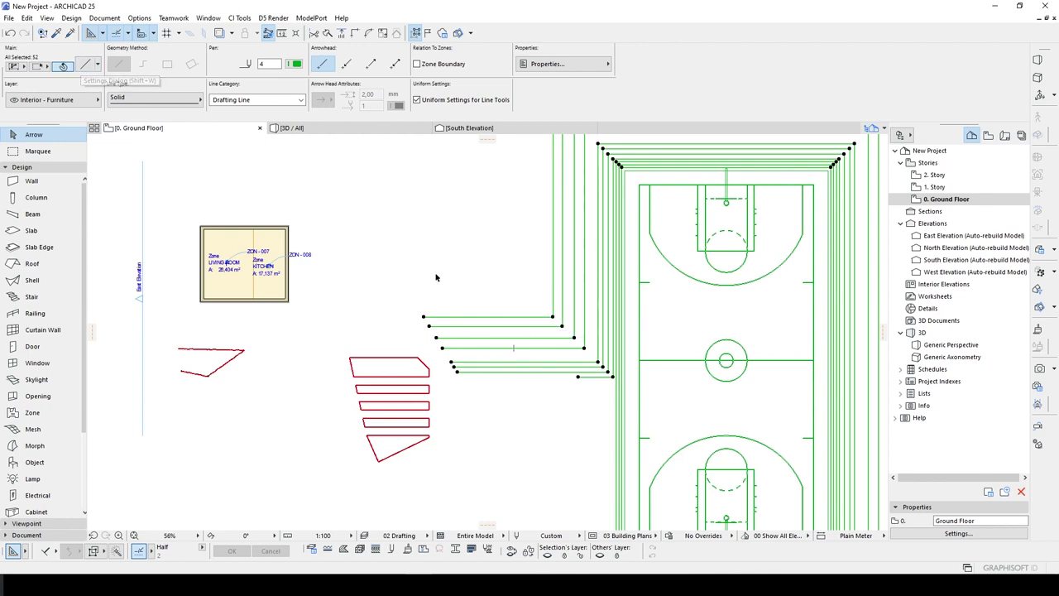
{"action": "key", "text": "Escape"}
{"action": "left_click", "coordinate": [595, 314]}
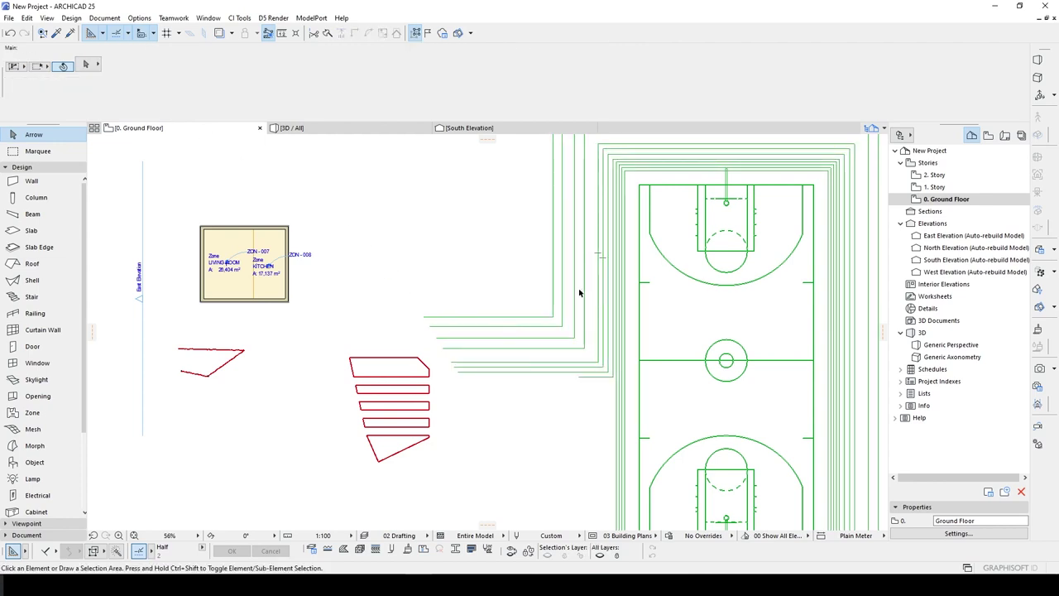
{"action": "left_click_drag", "start_coordinate": [586, 292], "coordinate": [617, 281]}
{"action": "key", "text": "Escape"}
{"action": "scroll", "coordinate": [498, 253], "scroll_direction": "down", "scroll_amount": 3}
{"action": "scroll", "coordinate": [534, 290], "scroll_direction": "up", "scroll_amount": 1}
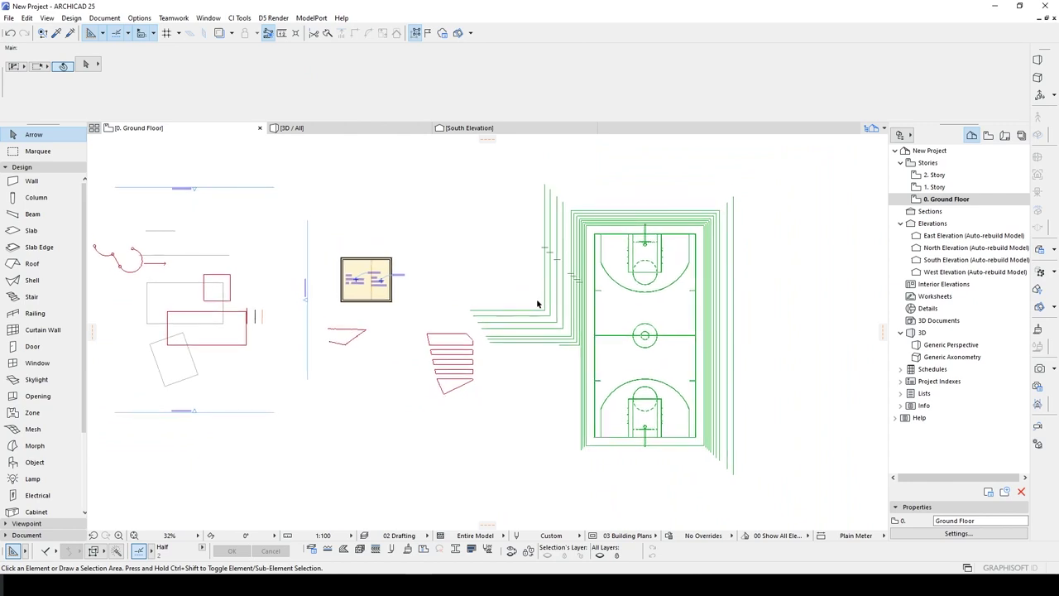
Draw a short horizontal line in the empty area below the row of red sliced shapes
{"action": "key", "text": "l"}
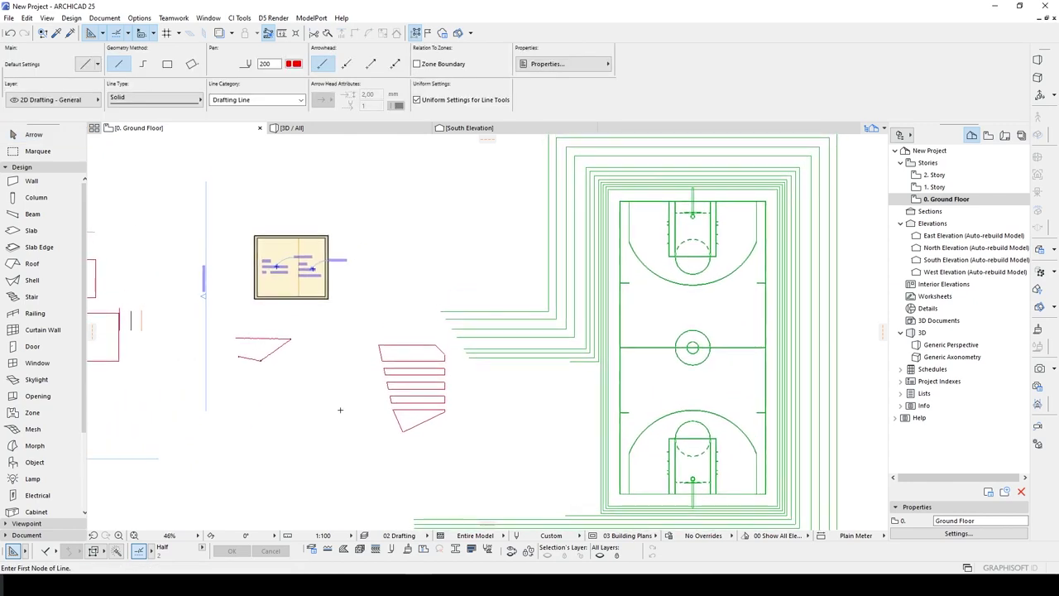
{"action": "left_click", "coordinate": [351, 427]}
{"action": "left_click", "coordinate": [394, 425]}
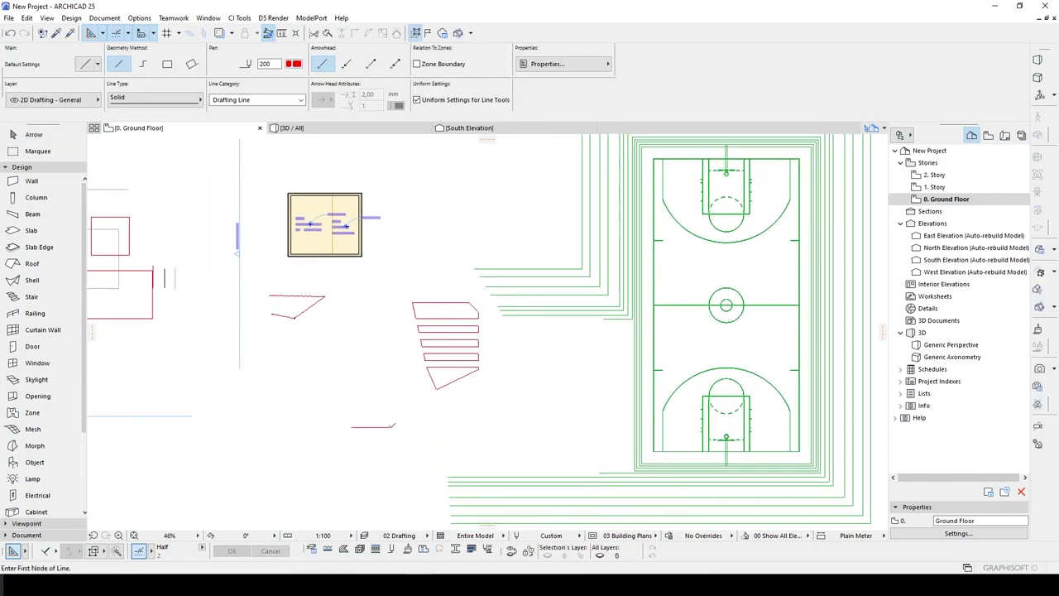
{"action": "key", "text": "Escape"}
Drag multiple overlapping copies of the short line along its own direction and check individual segments
{"action": "left_click", "coordinate": [371, 427]}
{"action": "scroll", "coordinate": [374, 426], "scroll_direction": "up", "scroll_amount": 3}
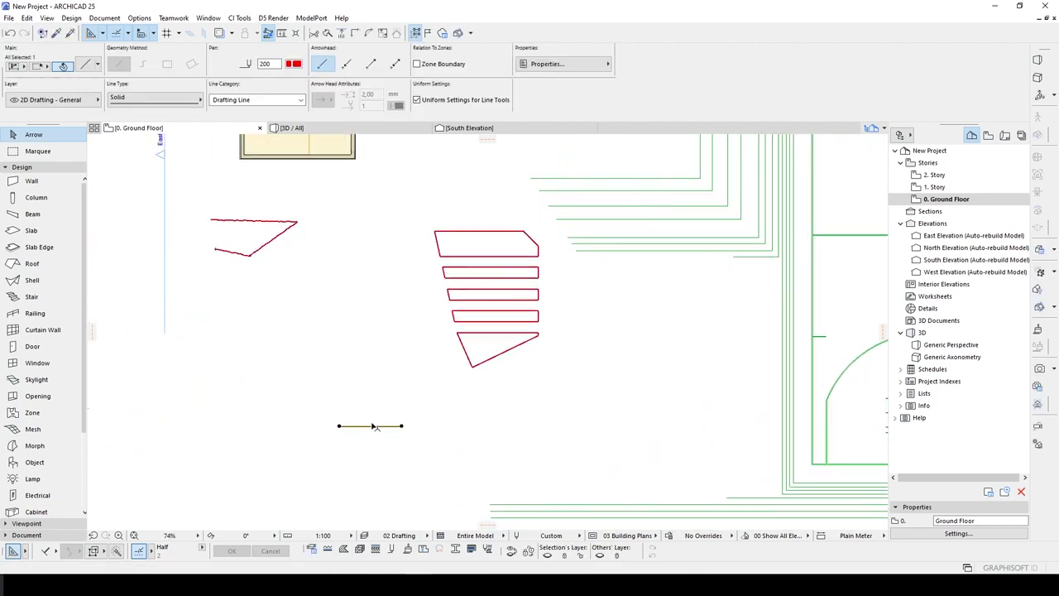
{"action": "key", "text": "ctrl+d"}
{"action": "left_click", "coordinate": [344, 426]}
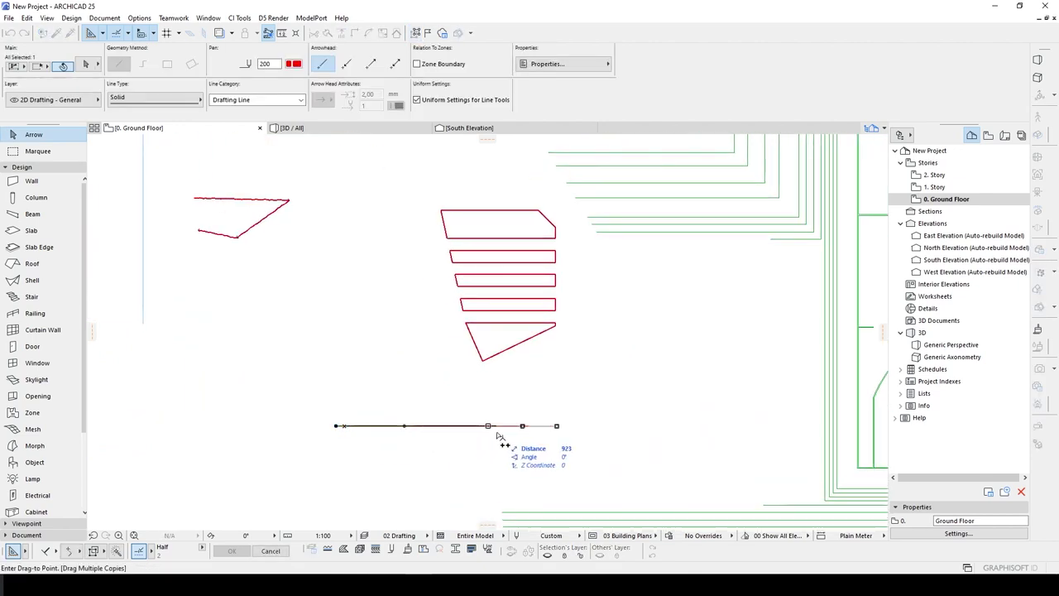
{"action": "left_click", "coordinate": [536, 436]}
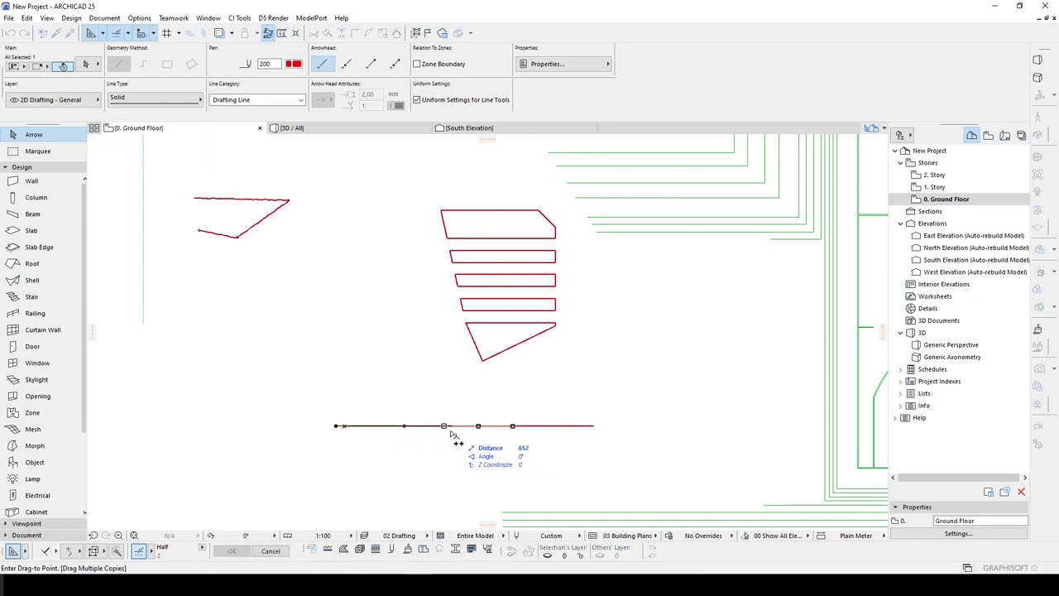
{"action": "left_click", "coordinate": [569, 433]}
{"action": "key", "text": "Escape"}
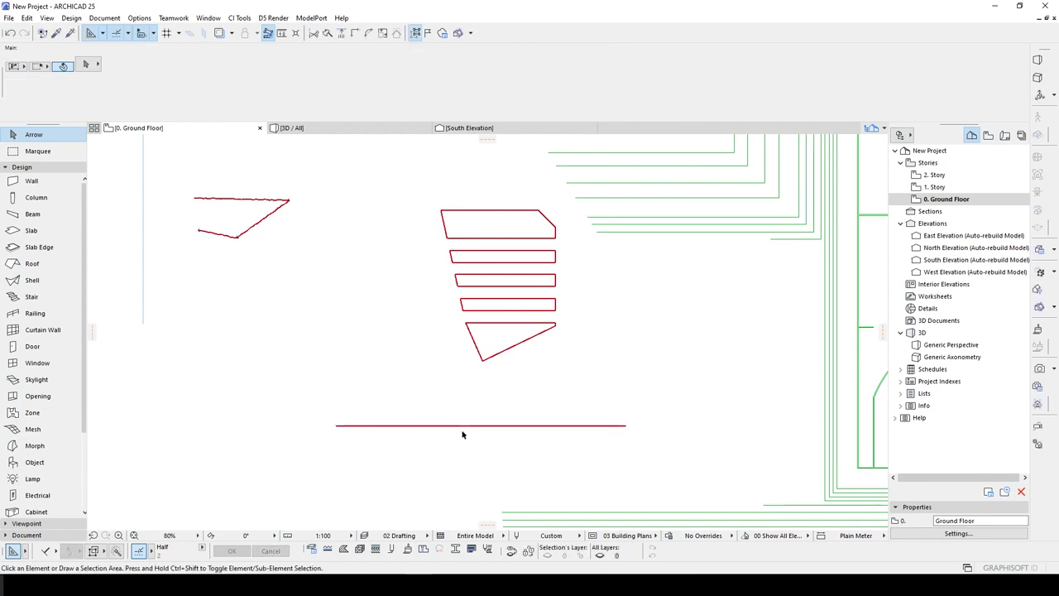
{"action": "left_click", "coordinate": [463, 427]}
{"action": "key", "text": "Escape"}
{"action": "left_click", "coordinate": [436, 426]}
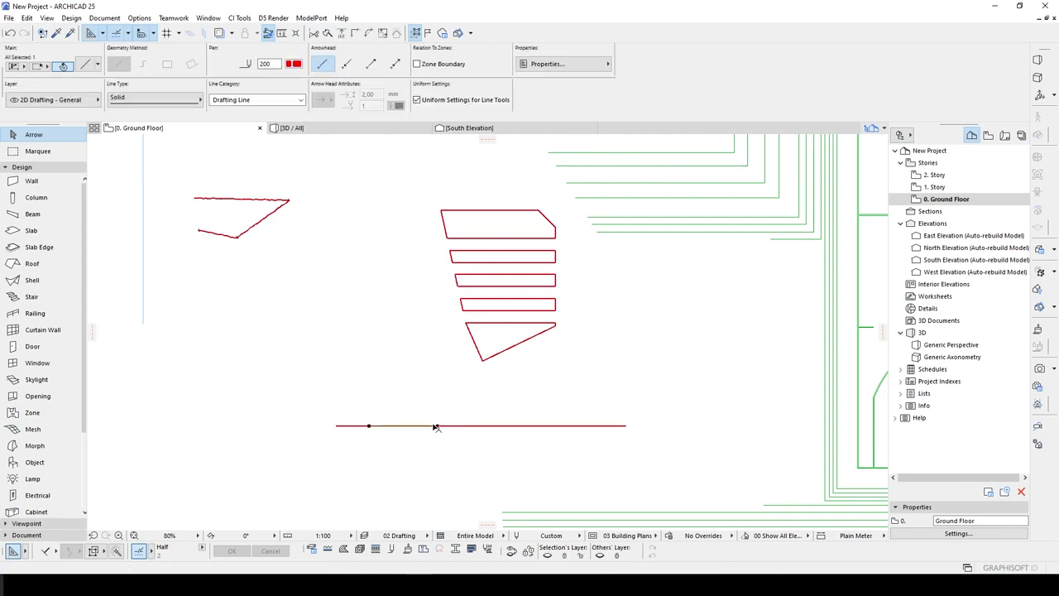
{"action": "key", "text": "Escape"}
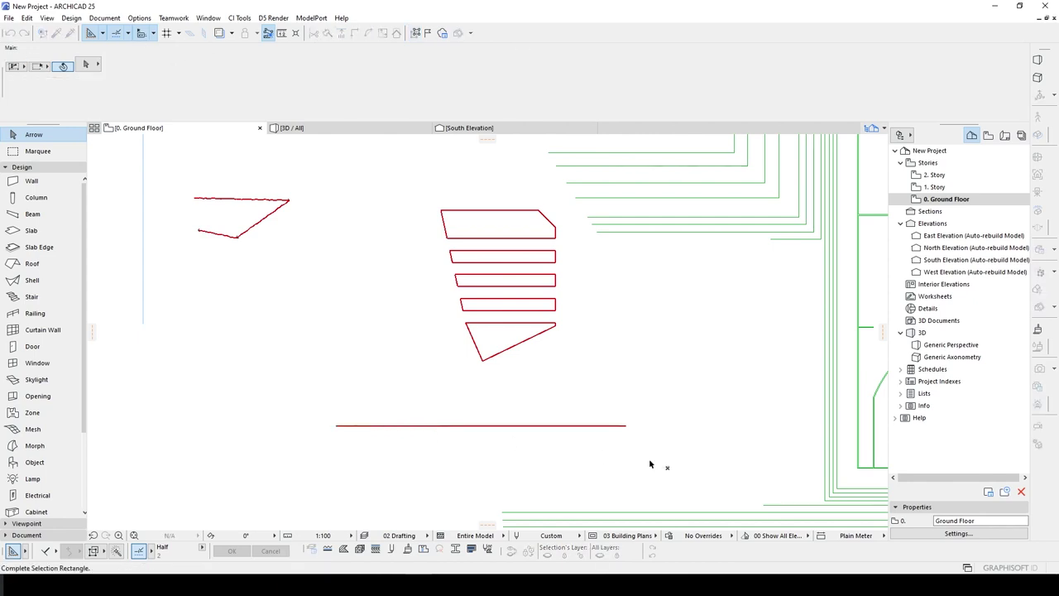
Consolidate all the overlapping horizontal lines into one line with the default Linework Consolidation settings, and select the merged line
{"action": "left_click_drag", "start_coordinate": [666, 467], "coordinate": [291, 401]}
{"action": "left_click", "coordinate": [27, 18]}
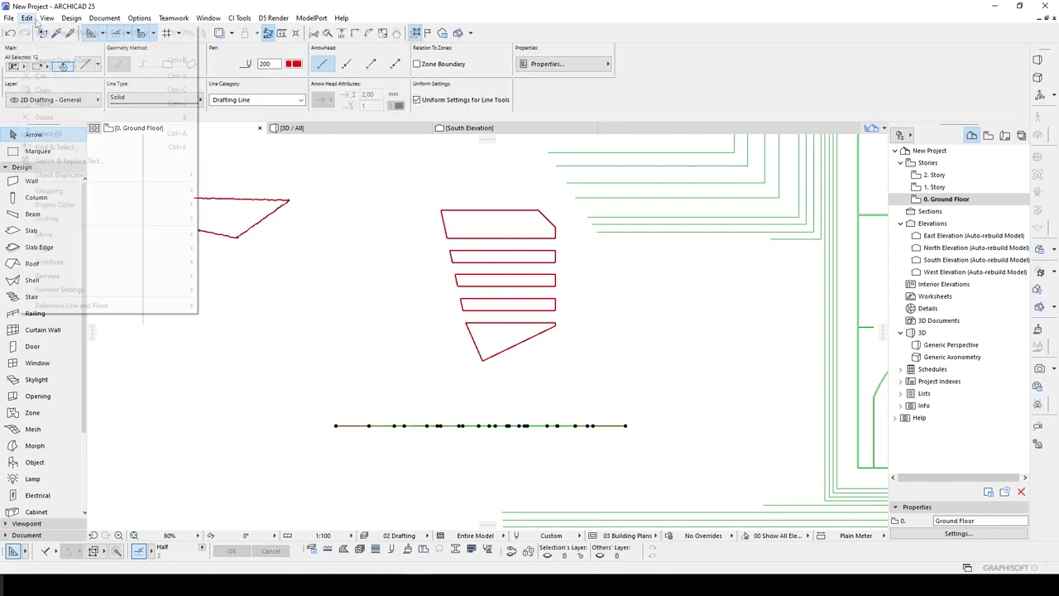
{"action": "mouse_move", "coordinate": [85, 276]}
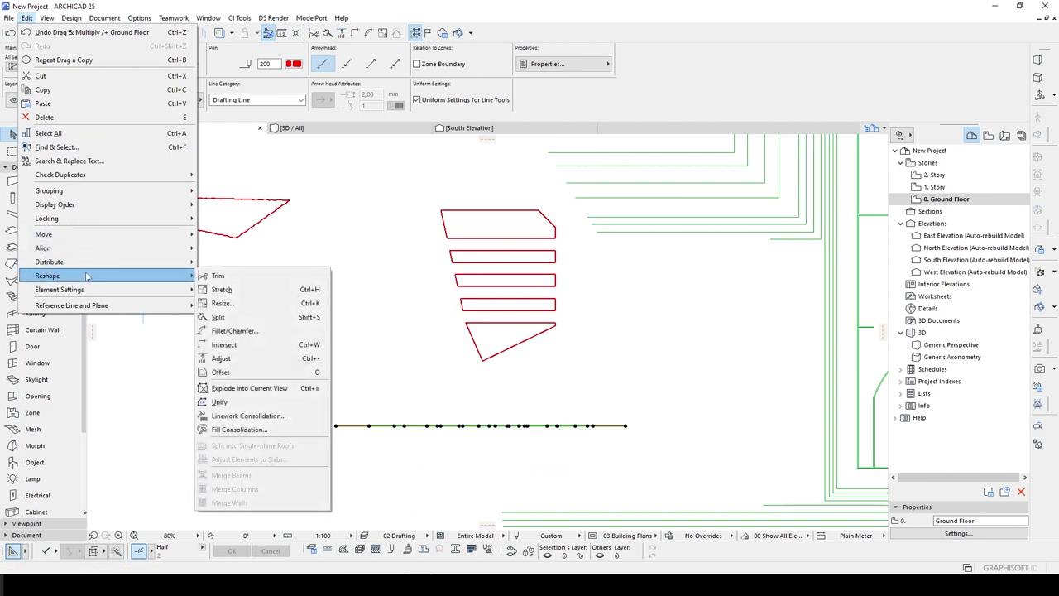
{"action": "left_click", "coordinate": [246, 415]}
{"action": "left_click", "coordinate": [601, 357]}
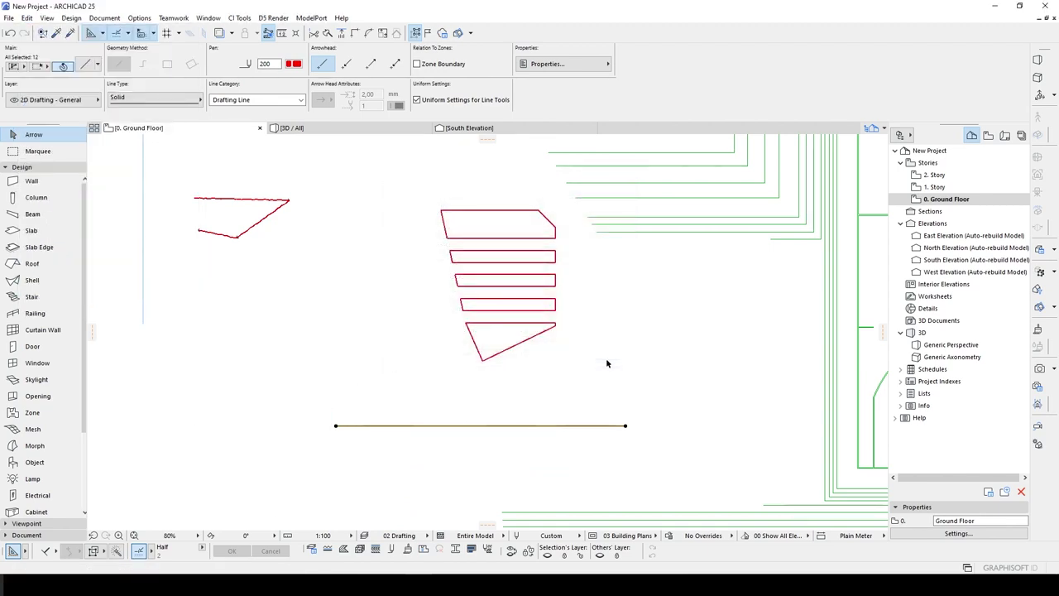
{"action": "left_click", "coordinate": [395, 425]}
{"action": "scroll", "coordinate": [455, 408], "scroll_direction": "down", "scroll_amount": 1}
{"action": "scroll", "coordinate": [441, 404], "scroll_direction": "down", "scroll_amount": 4}
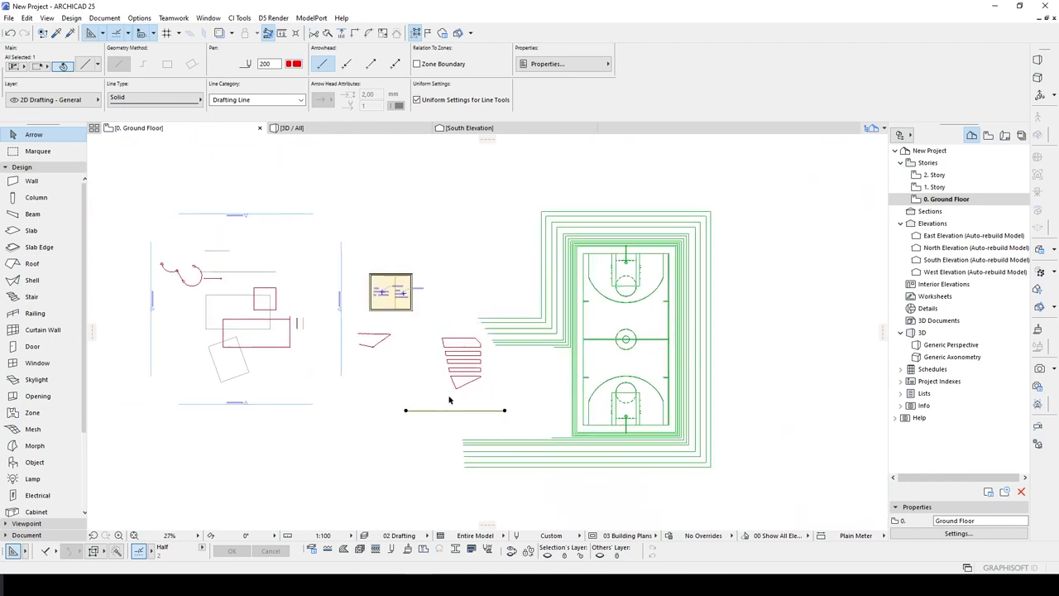
{"action": "middle_click_drag", "start_coordinate": [404, 403], "coordinate": [449, 397]}
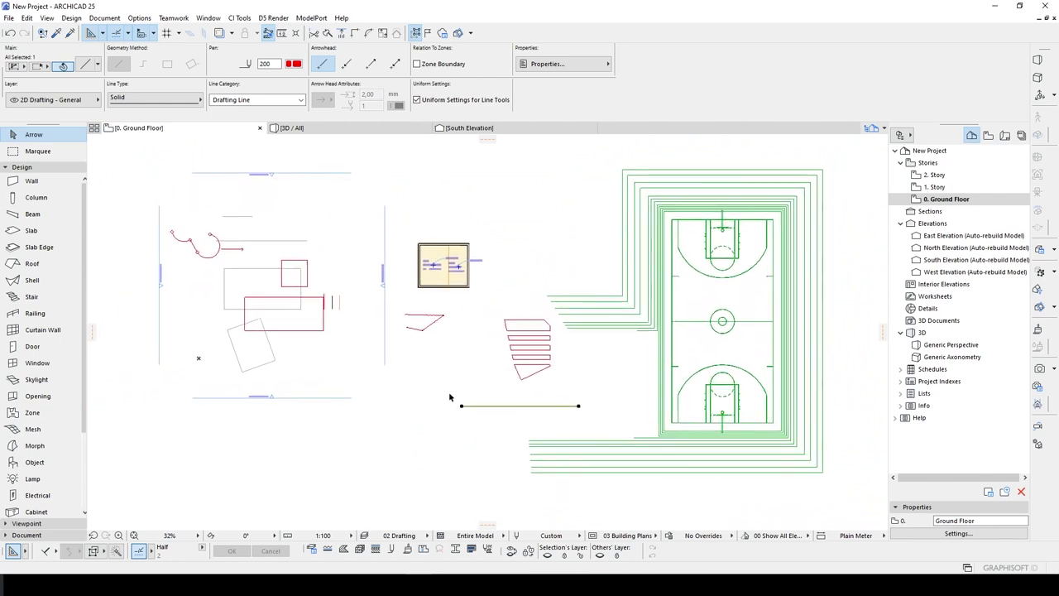
{"action": "left_click", "coordinate": [430, 416]}
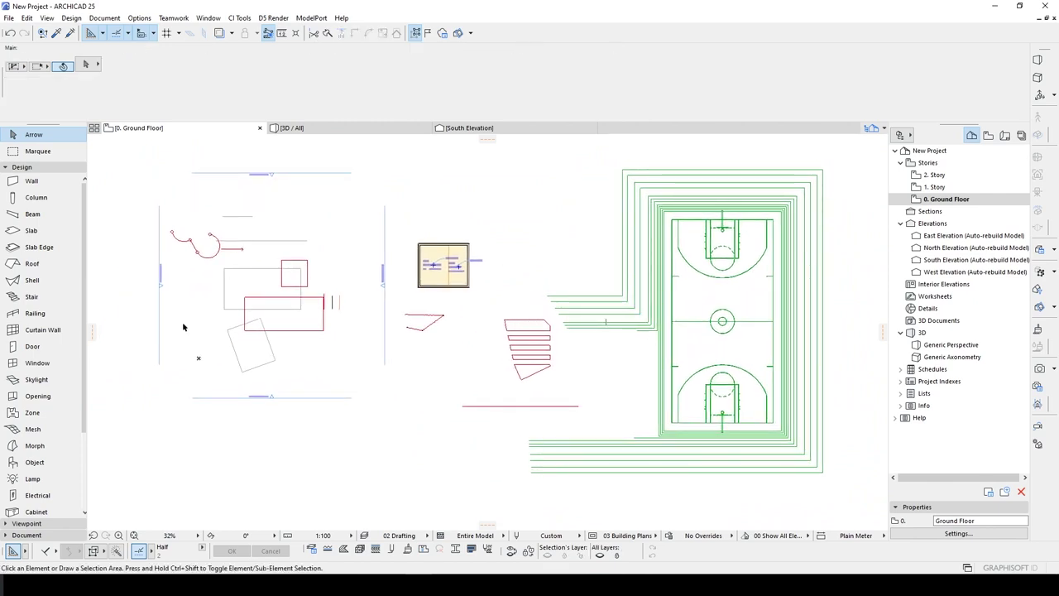
{"action": "scroll", "coordinate": [50, 339], "scroll_direction": "down", "scroll_amount": 3}
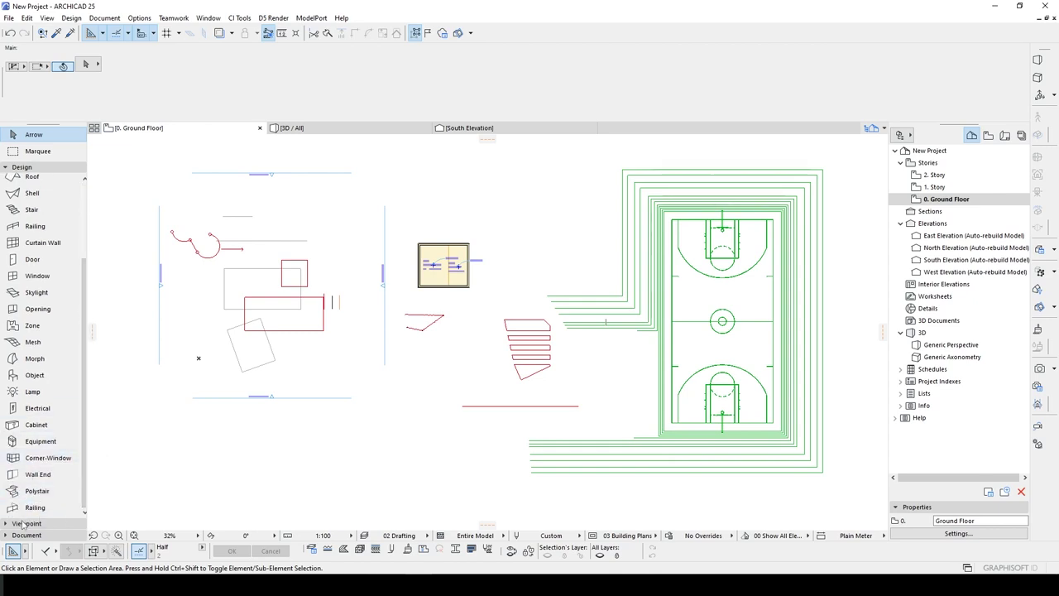
Draw a wavy six-node natural spline in the empty area below the South Elevation line
{"action": "left_click", "coordinate": [17, 167]}
{"action": "left_click", "coordinate": [25, 190]}
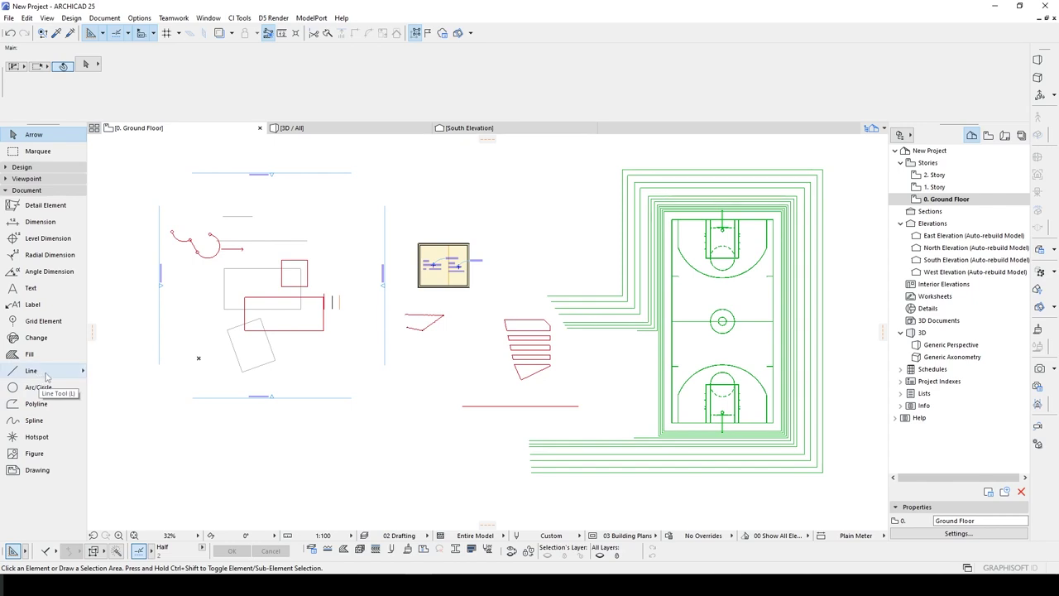
{"action": "left_click", "coordinate": [33, 423]}
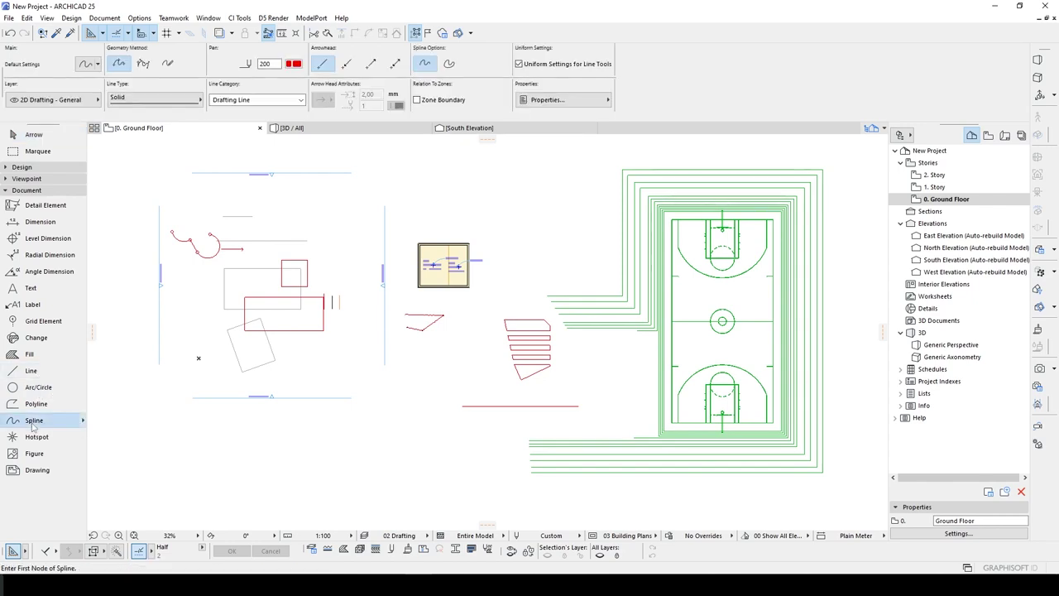
{"action": "scroll", "coordinate": [380, 472], "scroll_direction": "up", "scroll_amount": 2}
{"action": "left_click", "coordinate": [310, 431]}
{"action": "left_click", "coordinate": [343, 386]}
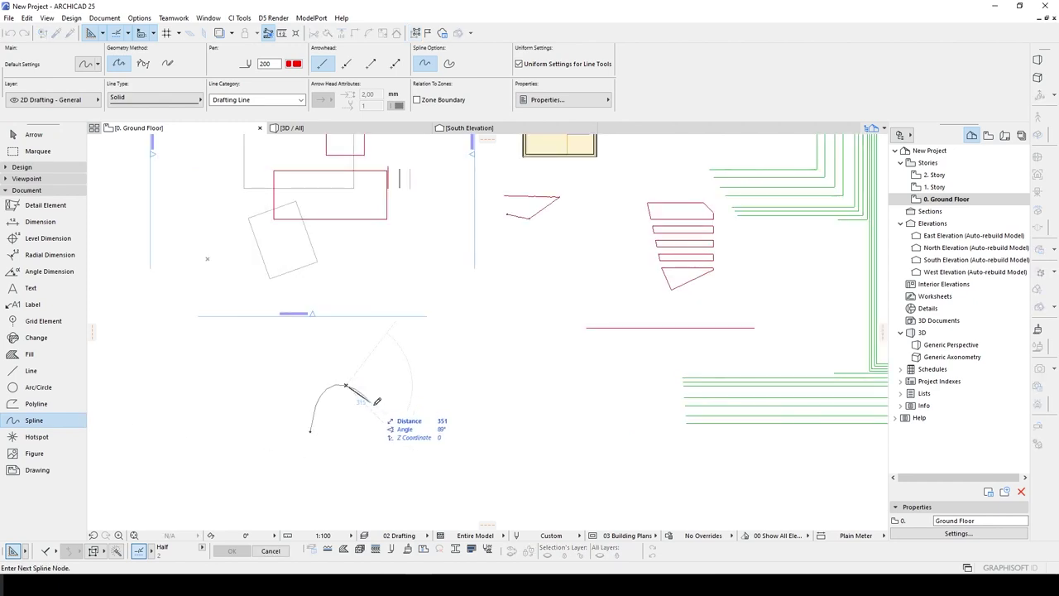
{"action": "left_click", "coordinate": [416, 429]}
{"action": "left_click", "coordinate": [469, 391]}
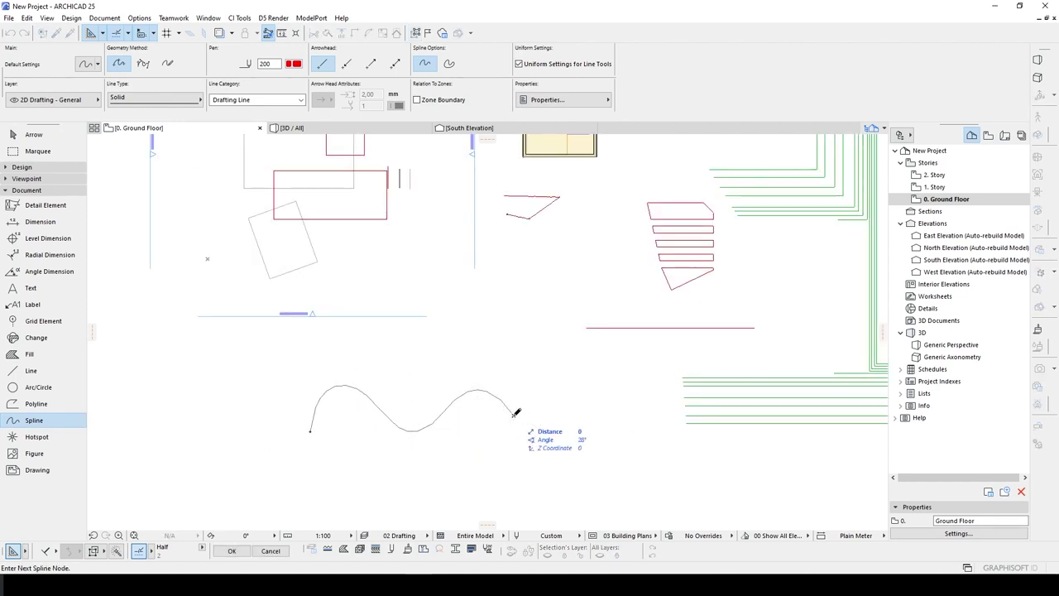
{"action": "double_click", "coordinate": [550, 396]}
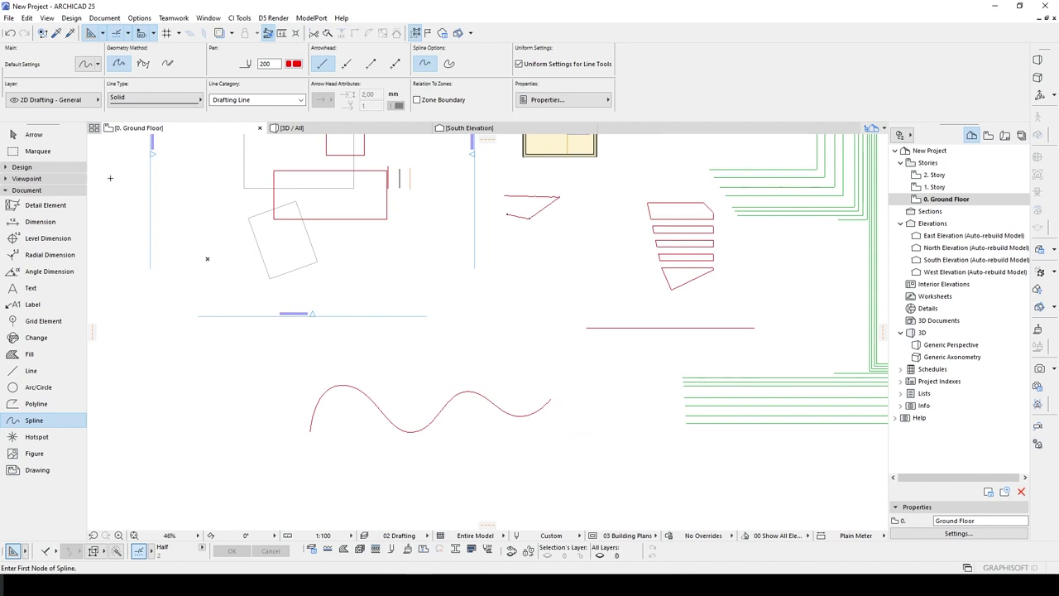
Select the spline and stretch its second node up, then down, to flatten the first crest
{"action": "left_click", "coordinate": [33, 134]}
{"action": "left_click", "coordinate": [404, 431]}
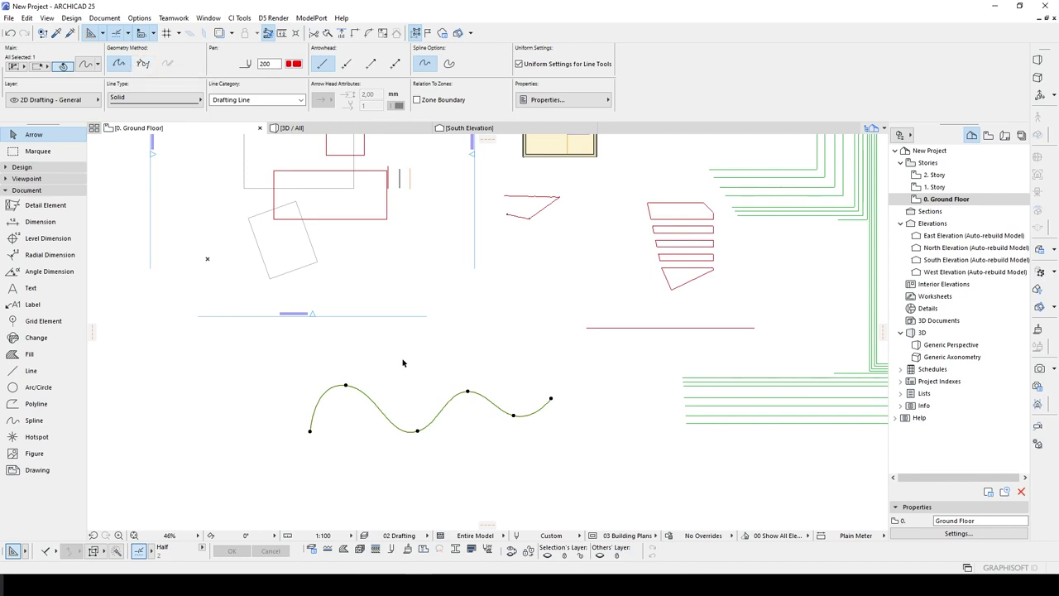
{"action": "scroll", "coordinate": [364, 394], "scroll_direction": "up", "scroll_amount": 3}
{"action": "left_click", "coordinate": [334, 381]}
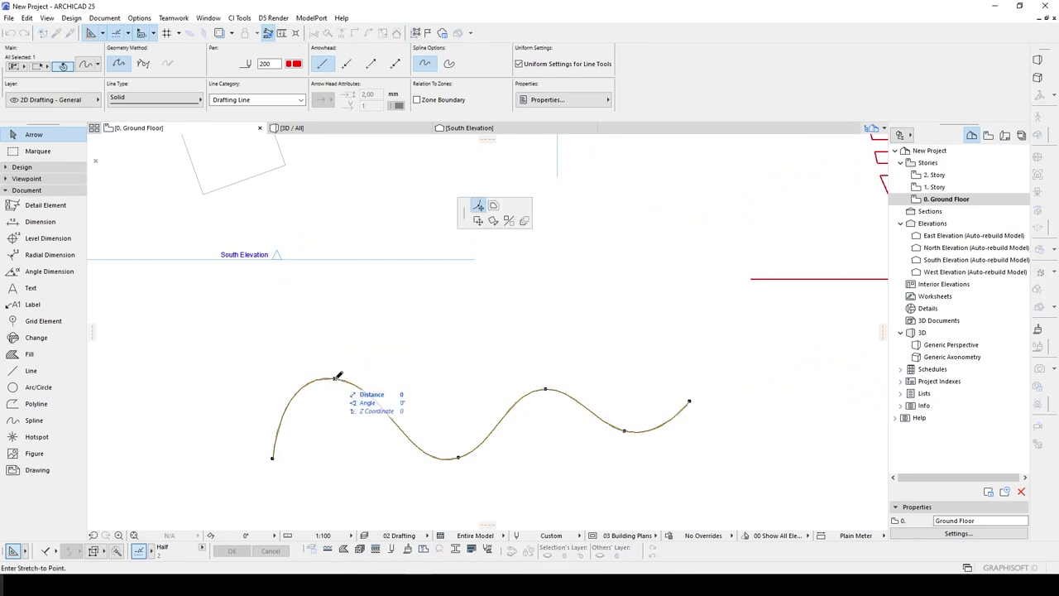
{"action": "left_click", "coordinate": [326, 351]}
{"action": "left_click", "coordinate": [327, 350]}
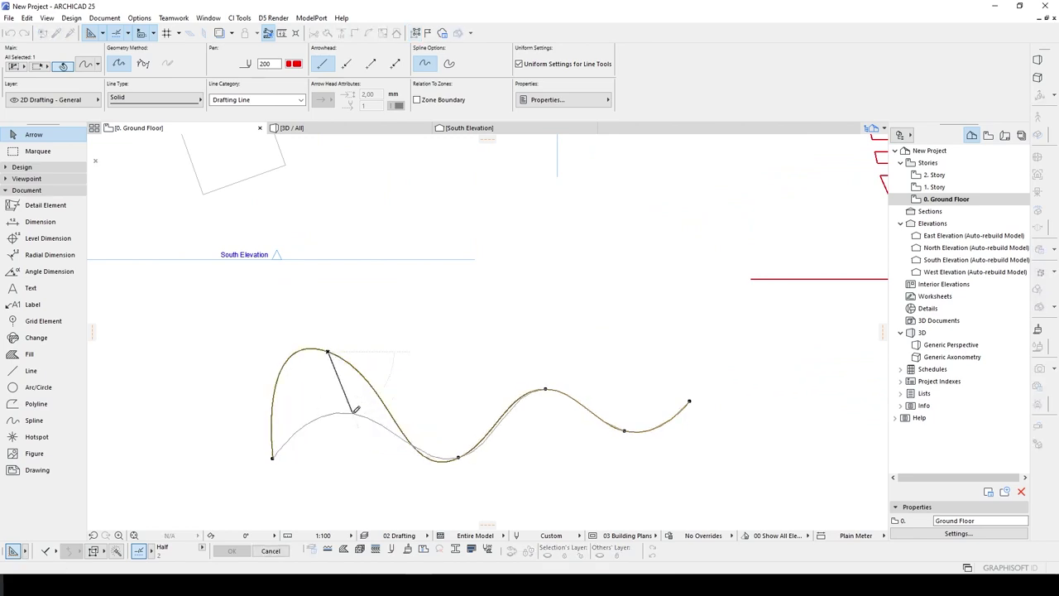
{"action": "left_click", "coordinate": [353, 412]}
Stretch the spline's fourth and fifth nodes to reshape its second crest and last trough
{"action": "left_click", "coordinate": [546, 390]}
{"action": "left_click", "coordinate": [523, 376]}
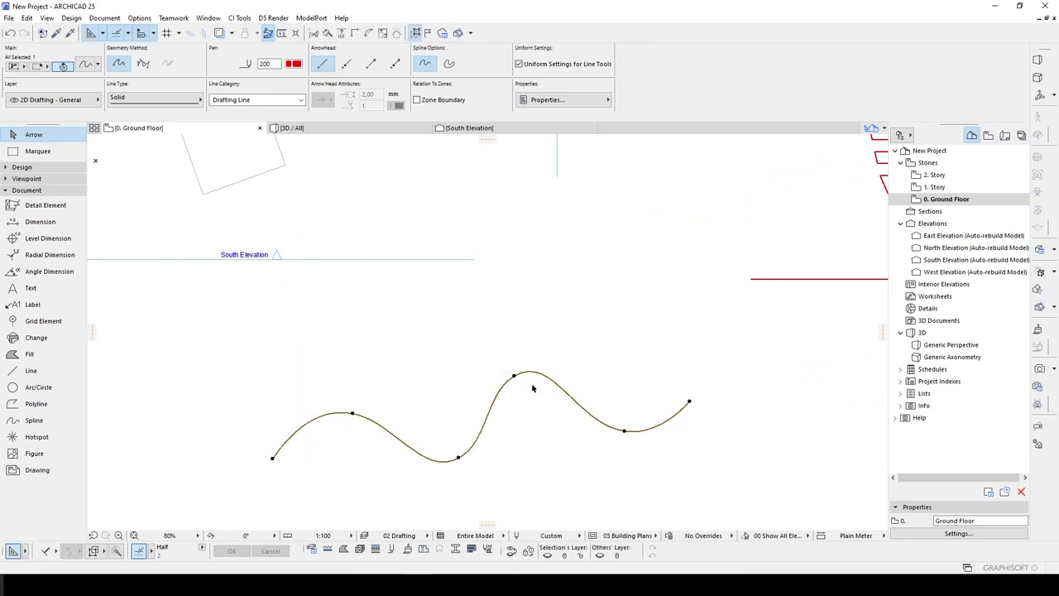
{"action": "left_click", "coordinate": [521, 377]}
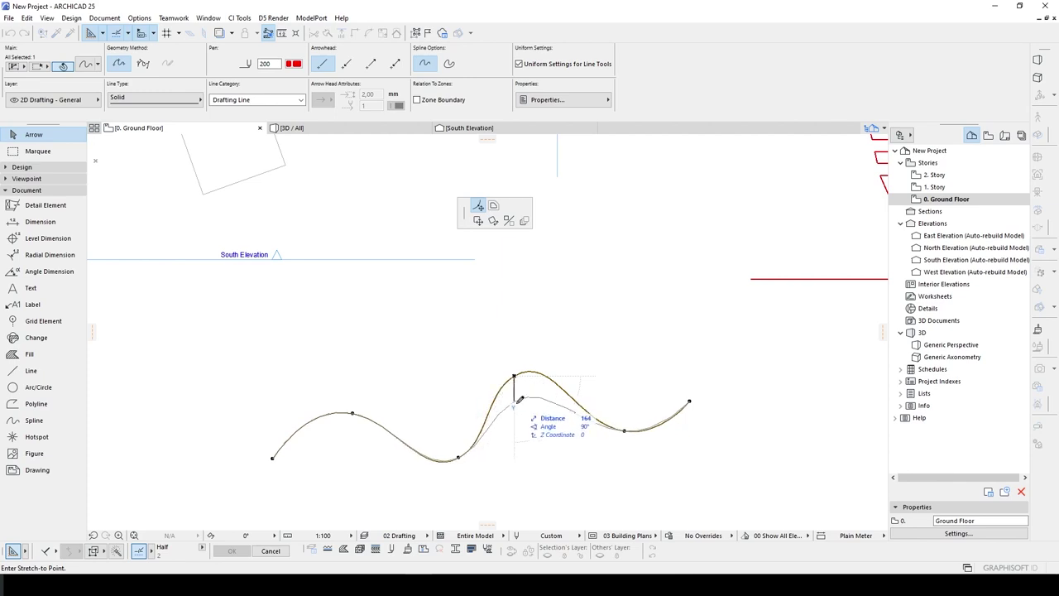
{"action": "left_click", "coordinate": [516, 411]}
{"action": "left_click", "coordinate": [623, 432]}
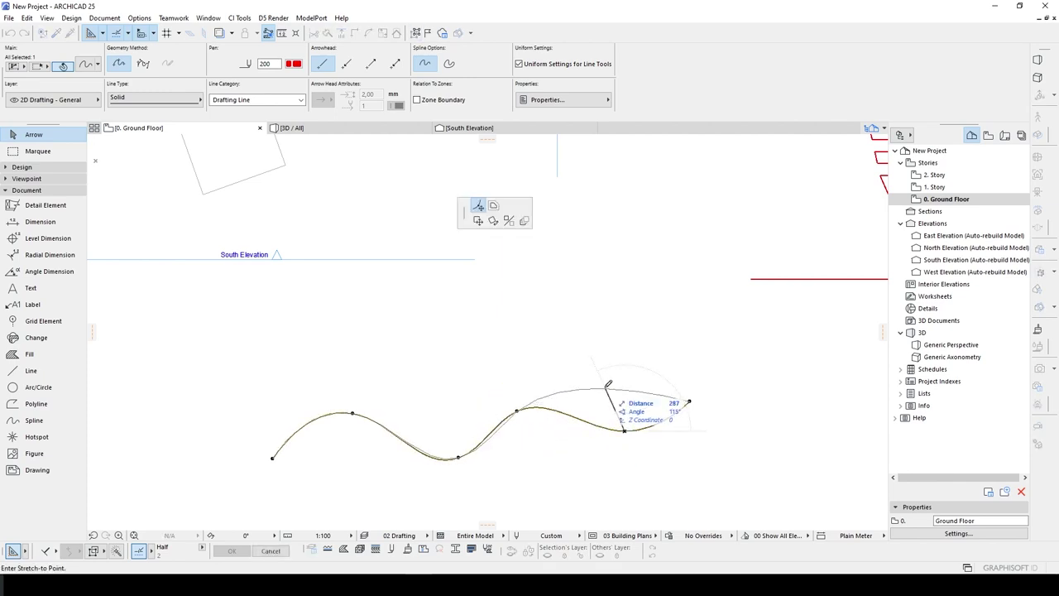
{"action": "left_click", "coordinate": [578, 455]}
{"action": "scroll", "coordinate": [616, 464], "scroll_direction": "down", "scroll_amount": 1}
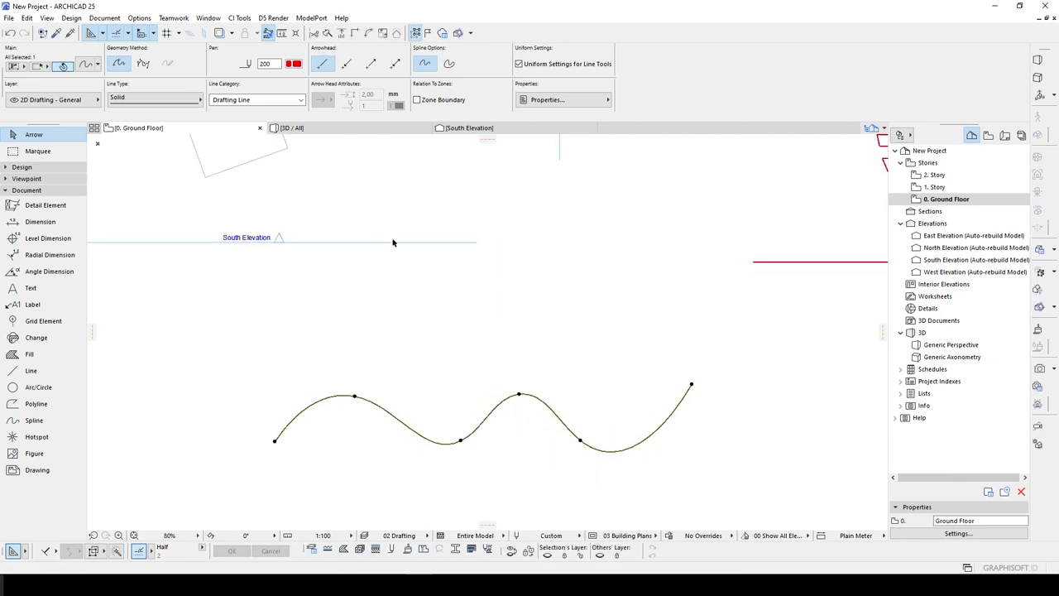
Change the spline to the Bezier geometry method and stretch the second node's tangent handle to steepen the curve there
{"action": "left_click", "coordinate": [143, 64]}
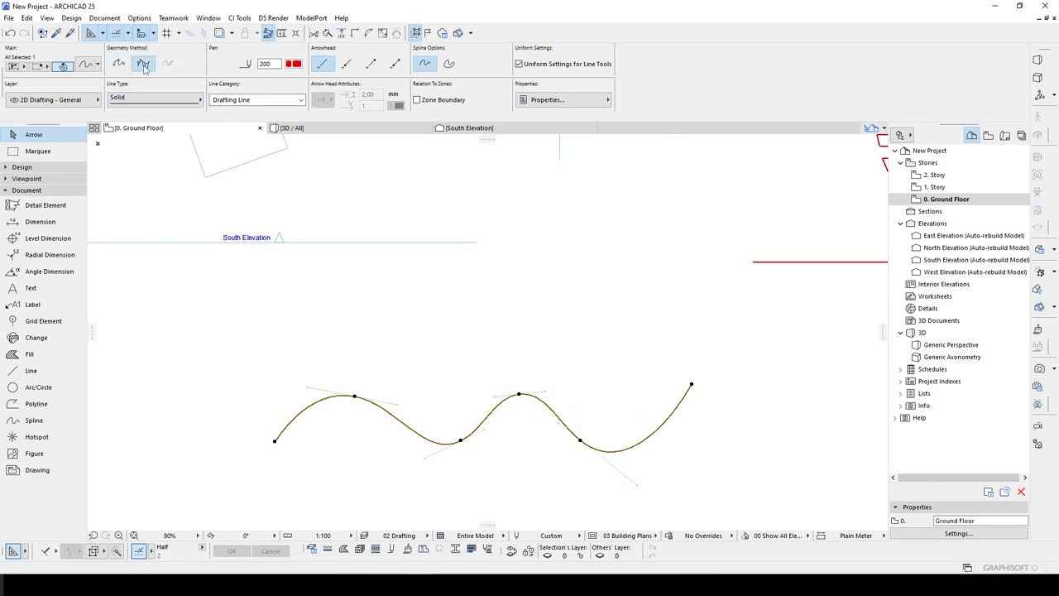
{"action": "left_click", "coordinate": [306, 388]}
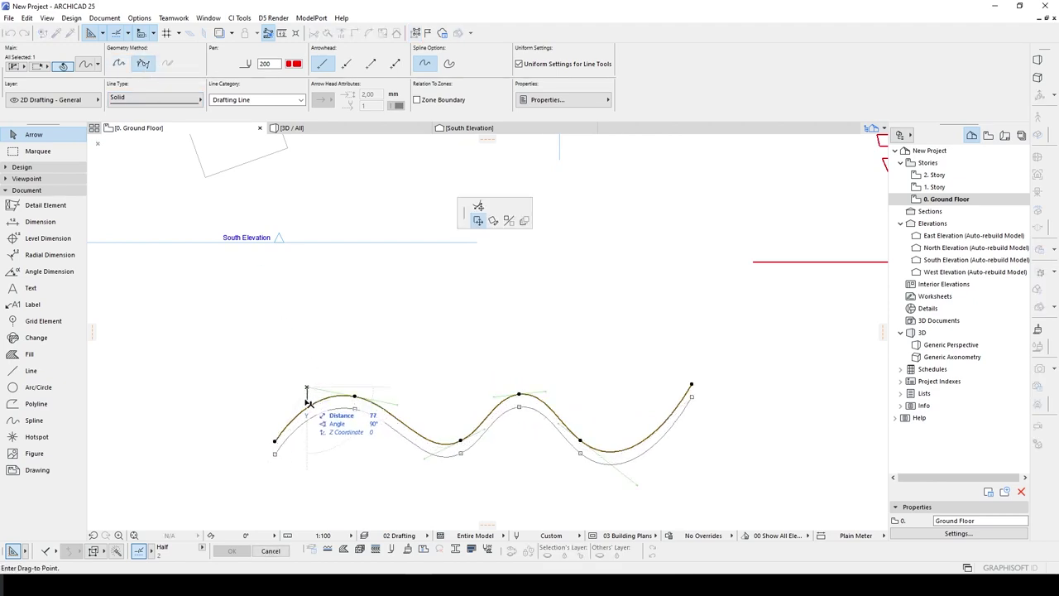
{"action": "left_click", "coordinate": [478, 206]}
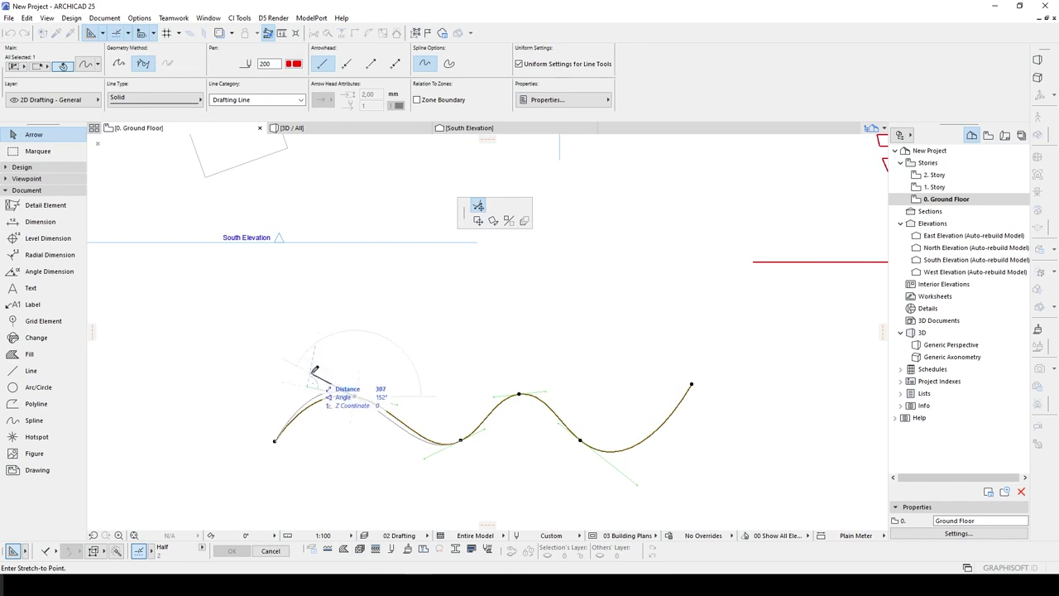
{"action": "left_click", "coordinate": [339, 357]}
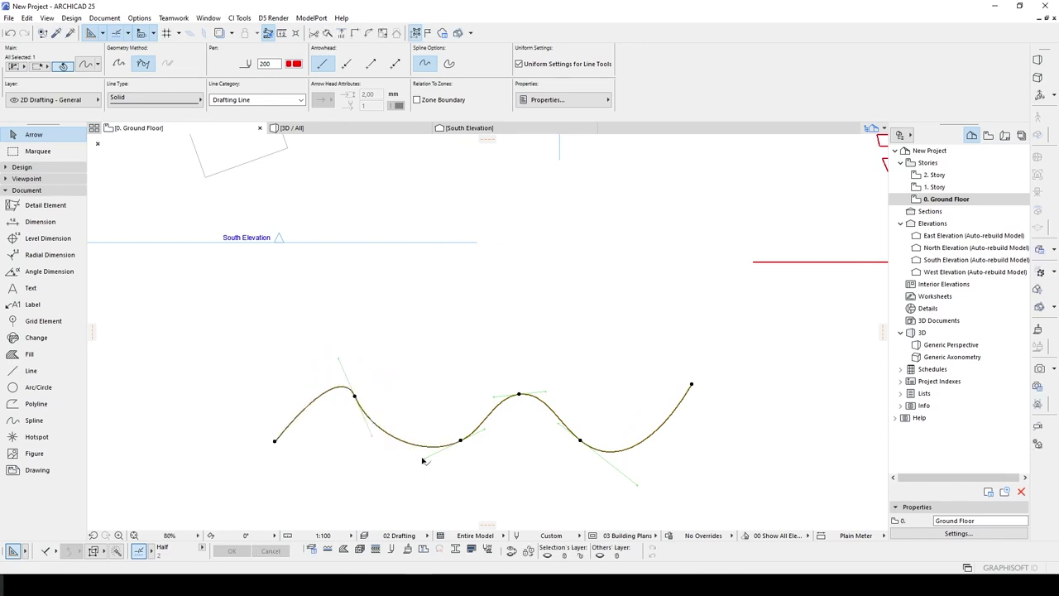
Stretch the tangent handles of the third, fourth and fifth nodes to reshape the rest of the Bezier spline, and deselect it
{"action": "left_click", "coordinate": [420, 463]}
{"action": "left_click", "coordinate": [428, 451]}
{"action": "left_click", "coordinate": [429, 456]}
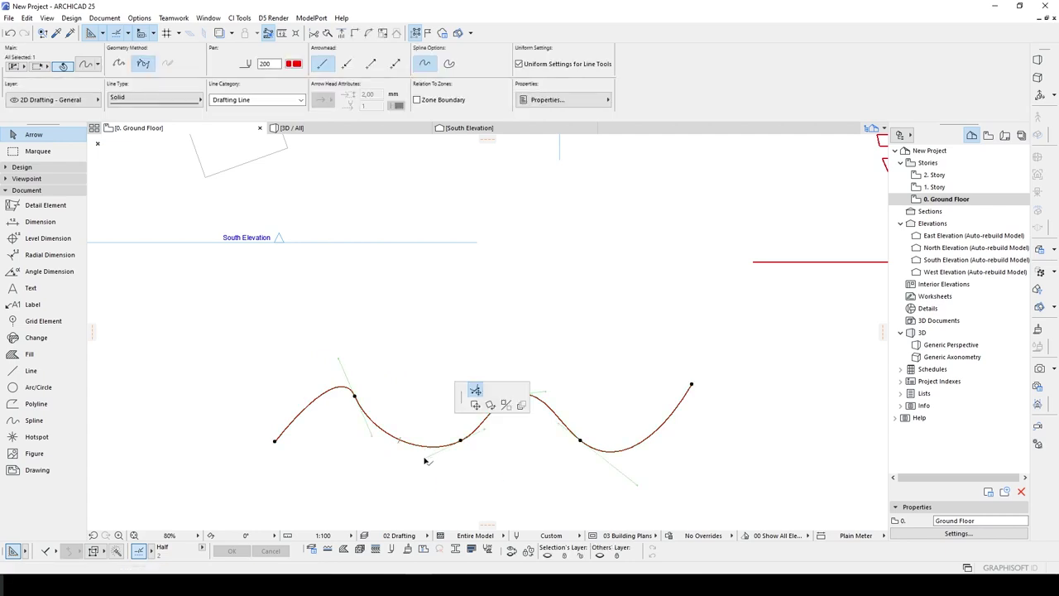
{"action": "left_click", "coordinate": [469, 471]}
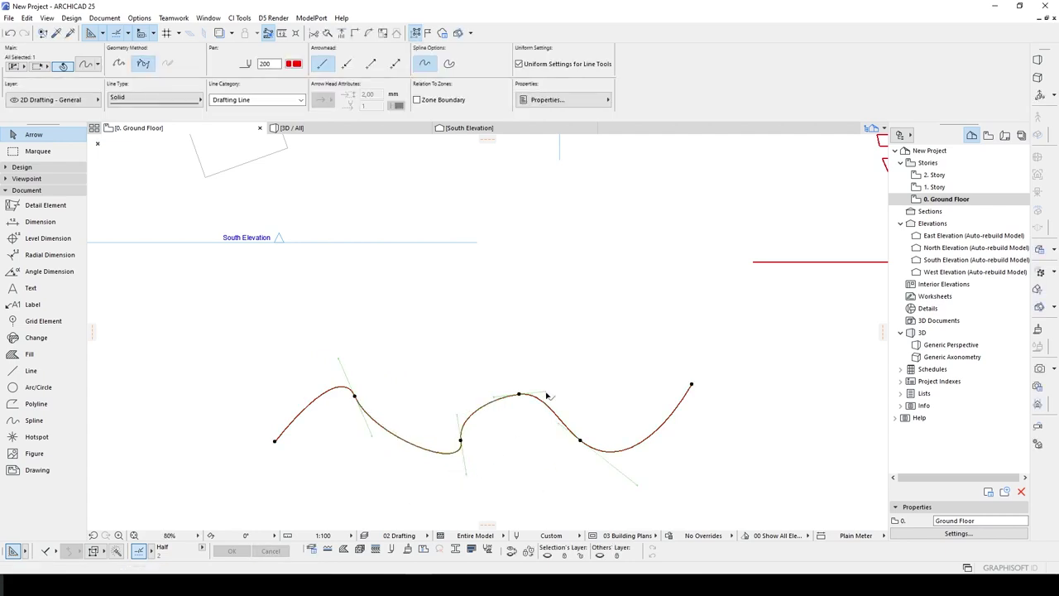
{"action": "left_click", "coordinate": [546, 396]}
{"action": "left_click", "coordinate": [535, 431]}
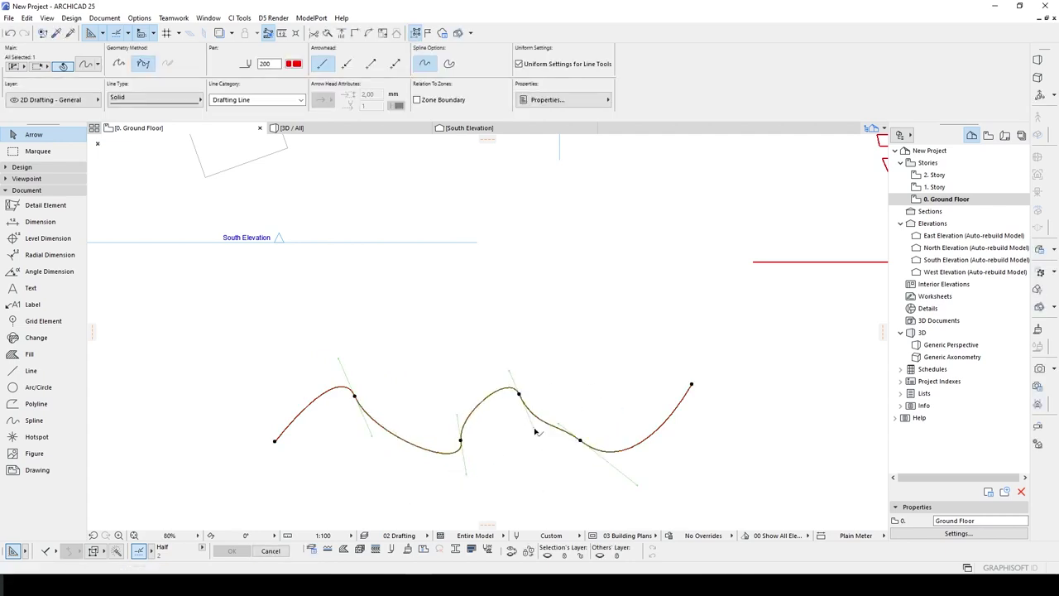
{"action": "left_click", "coordinate": [639, 488]}
{"action": "left_click", "coordinate": [683, 448]}
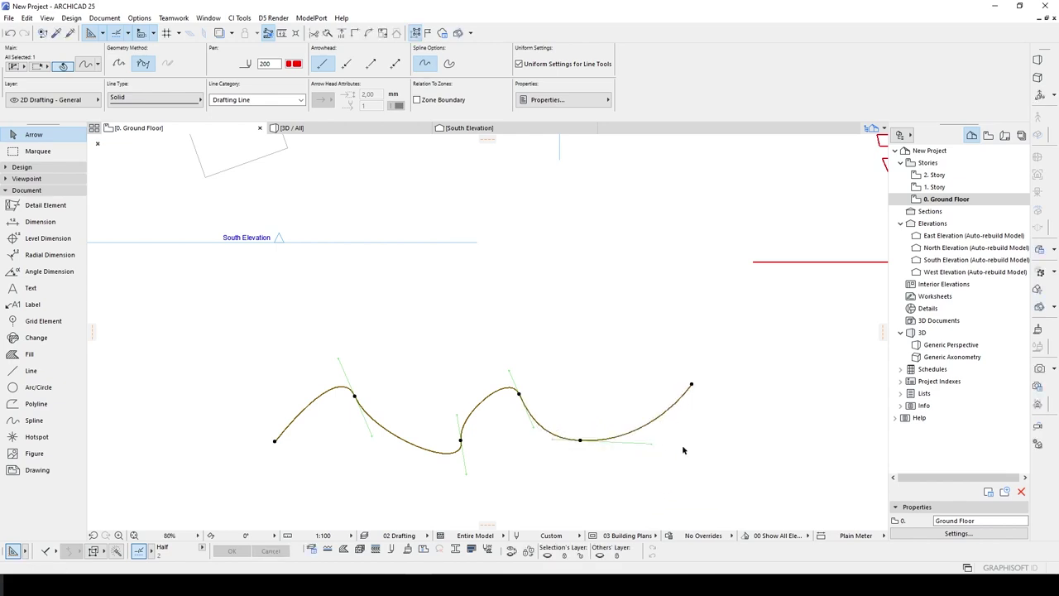
{"action": "key", "text": "Escape"}
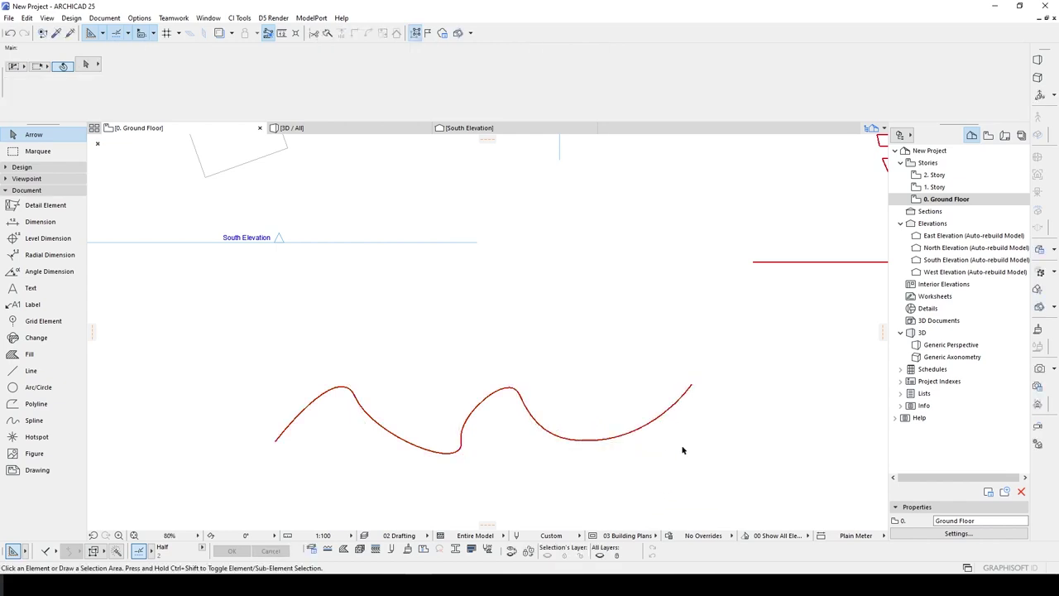
Offset a copy of the spline to its upper side, keeping the original, and clear the selection
{"action": "left_click", "coordinate": [644, 414]}
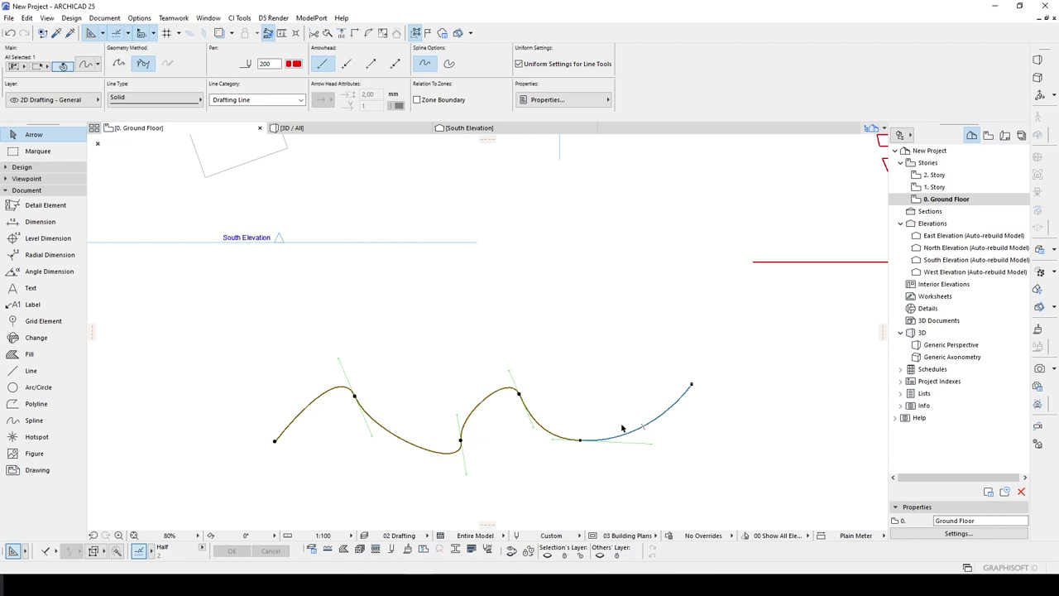
{"action": "left_click", "coordinate": [676, 400]}
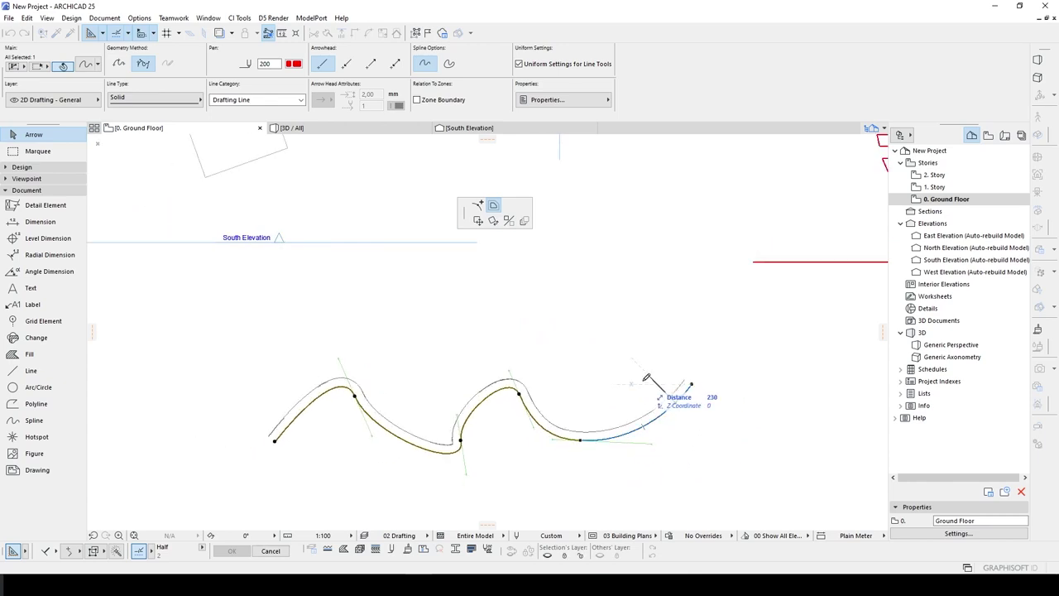
{"action": "middle_click_drag", "start_coordinate": [654, 376], "coordinate": [716, 350]}
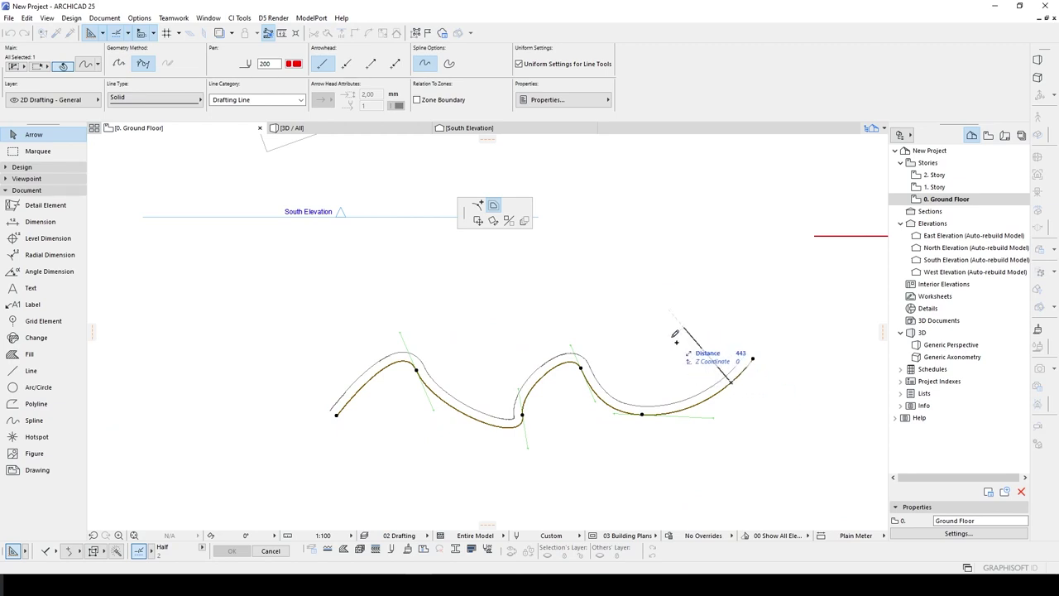
{"action": "left_click", "coordinate": [671, 339]}
{"action": "key", "text": "Escape"}
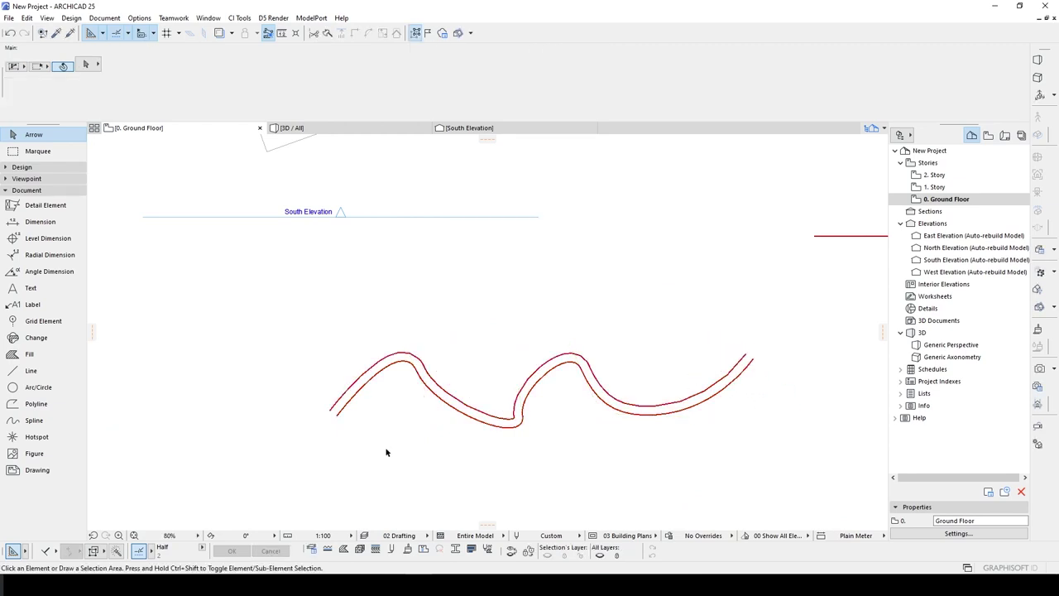
Compare the nodes of the original spline and its offset copy, and try the Bezier geometry method on the copy
{"action": "scroll", "coordinate": [728, 393], "scroll_direction": "up", "scroll_amount": 4}
{"action": "left_click", "coordinate": [696, 389]}
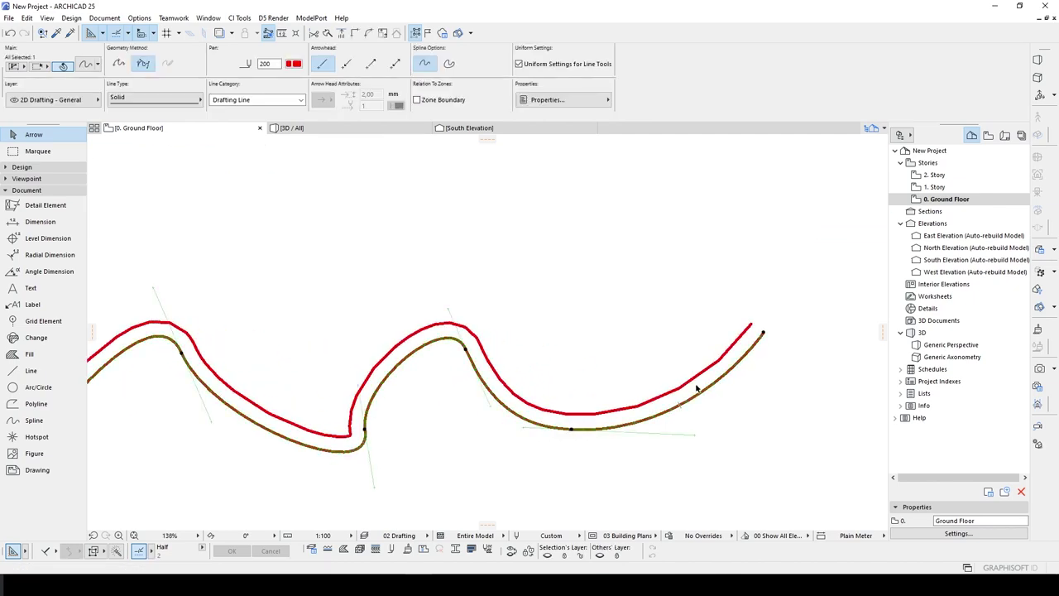
{"action": "scroll", "coordinate": [740, 389], "scroll_direction": "up", "scroll_amount": 1}
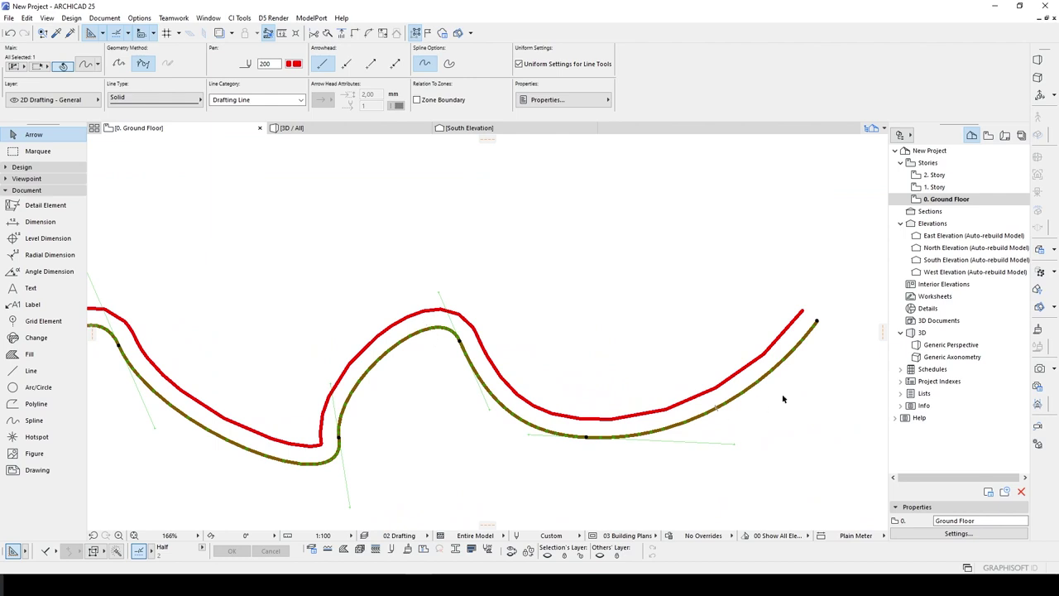
{"action": "key", "text": "Escape"}
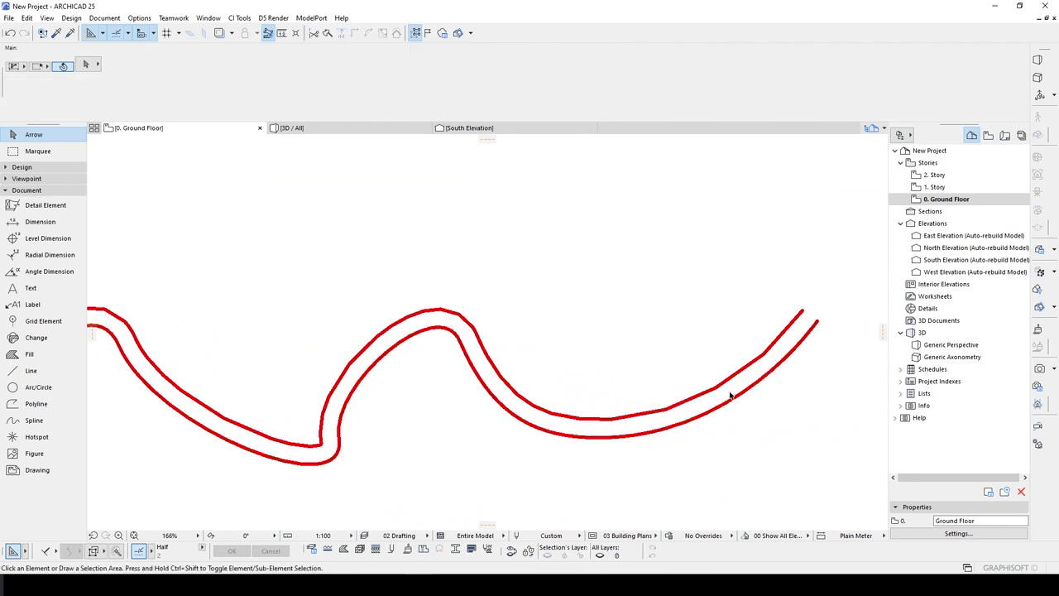
{"action": "left_click", "coordinate": [725, 387]}
{"action": "scroll", "coordinate": [584, 404], "scroll_direction": "down", "scroll_amount": 2}
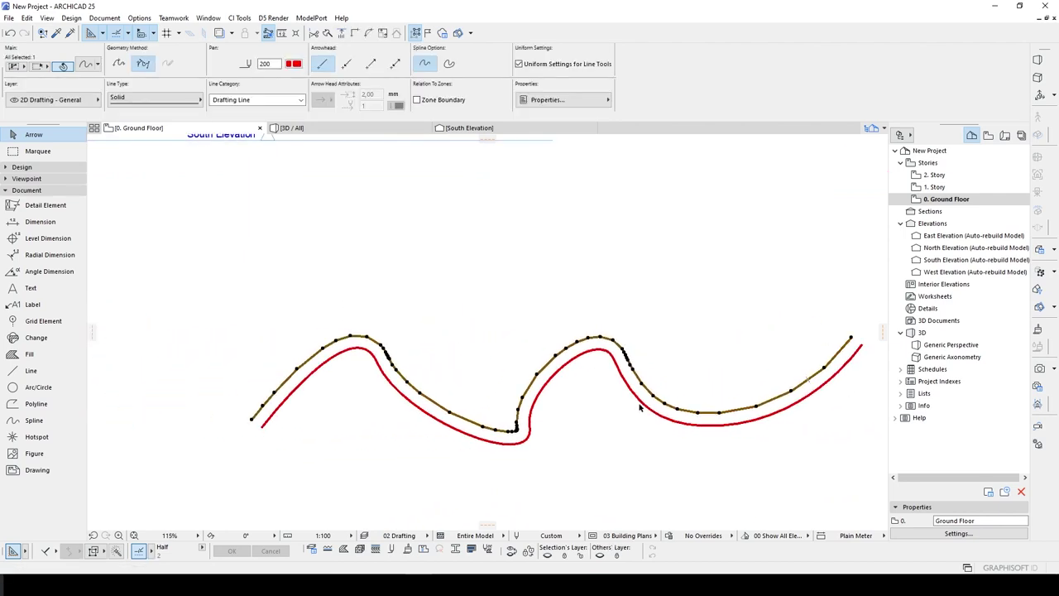
{"action": "left_click", "coordinate": [143, 64]}
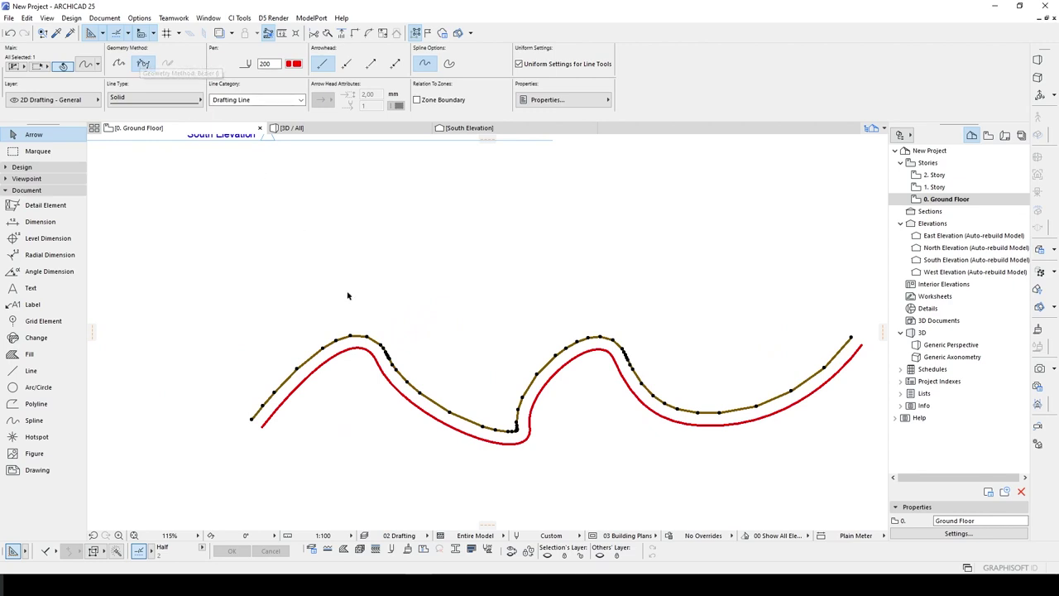
Try raising a node at the offset copy's first crest, undo it, and raise the adjacent node before it instead
{"action": "scroll", "coordinate": [352, 337], "scroll_direction": "up", "scroll_amount": 3}
{"action": "left_click", "coordinate": [357, 338]}
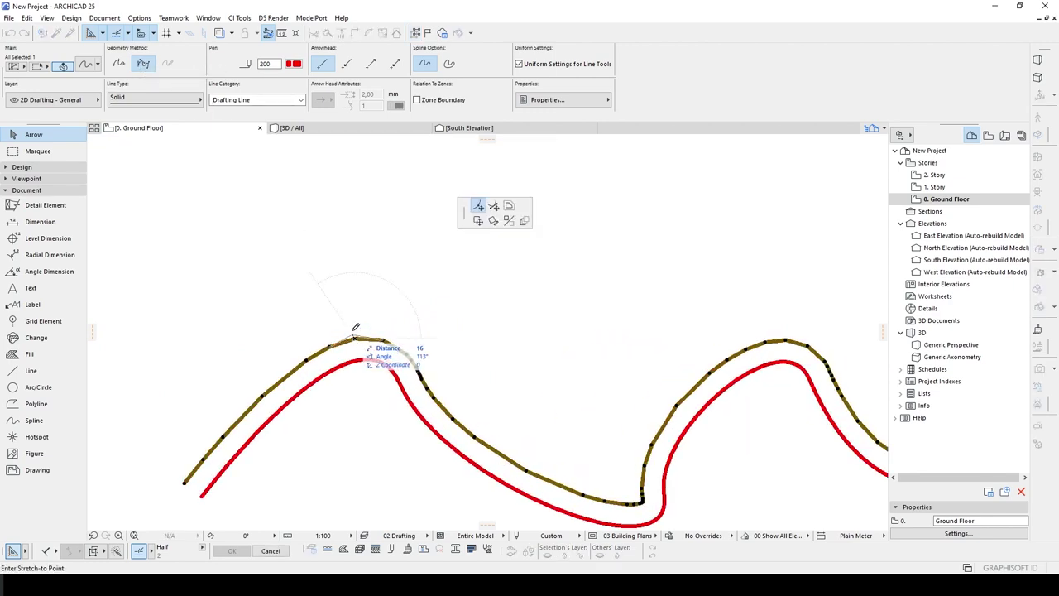
{"action": "left_click", "coordinate": [354, 318]}
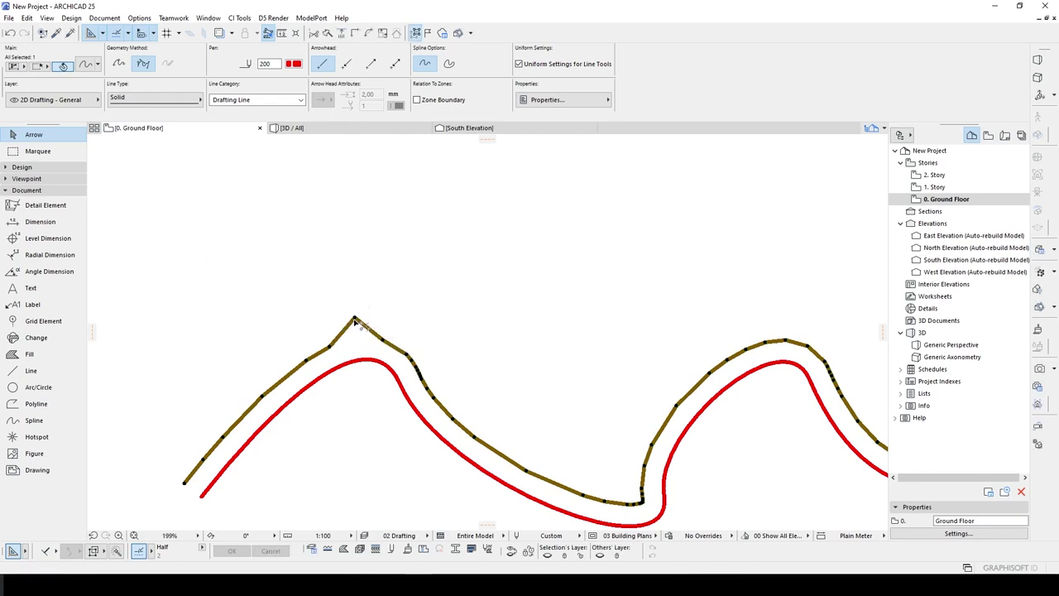
{"action": "key", "text": "ctrl+z"}
{"action": "left_click", "coordinate": [330, 348]}
{"action": "left_click", "coordinate": [329, 338]}
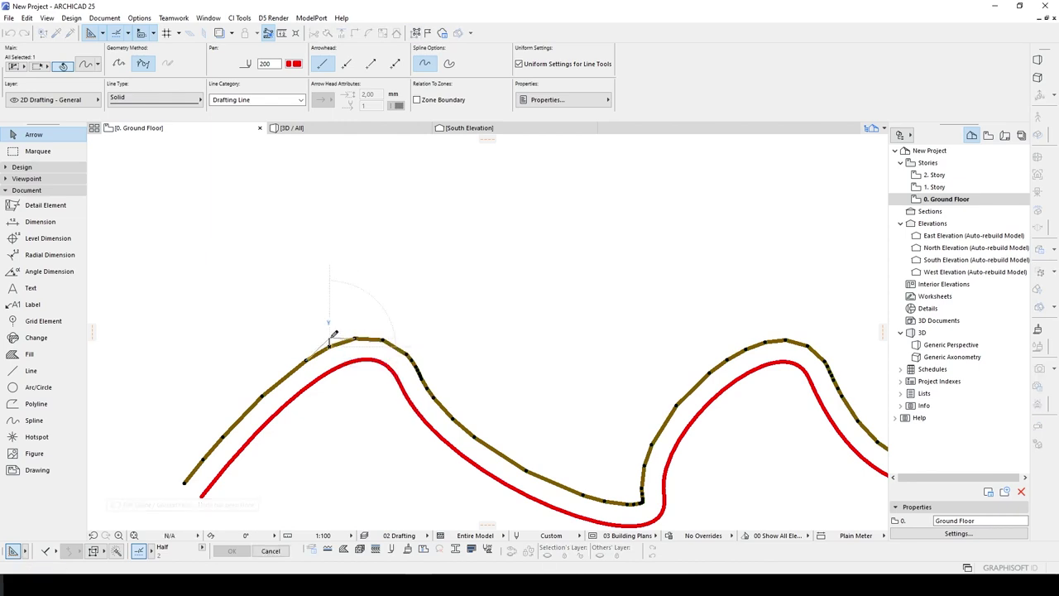
Select the original Bezier spline and stretch the tangent handle at its first crest to reshape the curve
{"action": "left_click", "coordinate": [329, 375]}
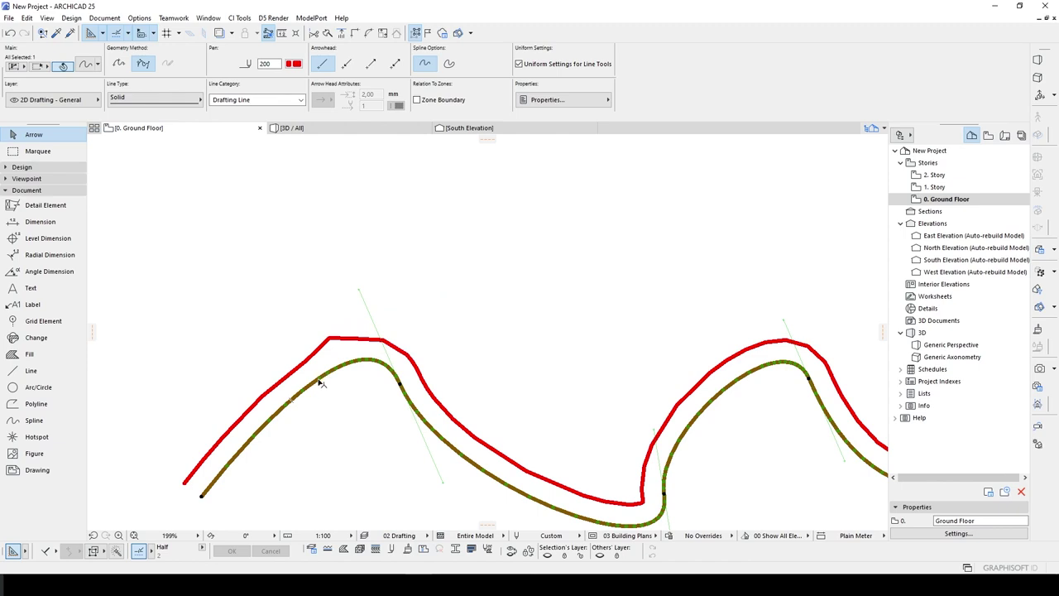
{"action": "left_click", "coordinate": [361, 292]}
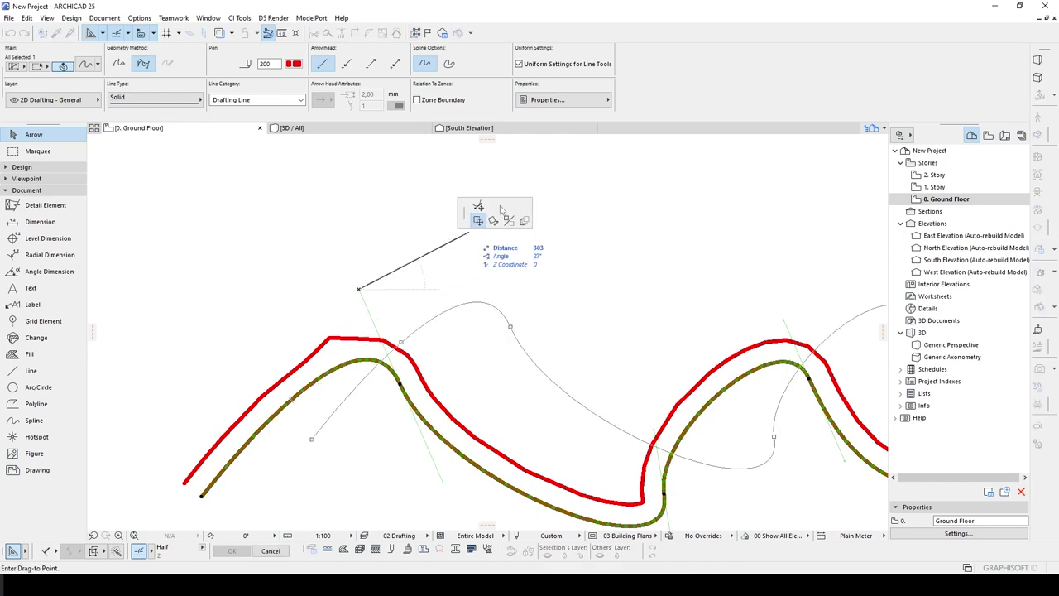
{"action": "left_click", "coordinate": [323, 252]}
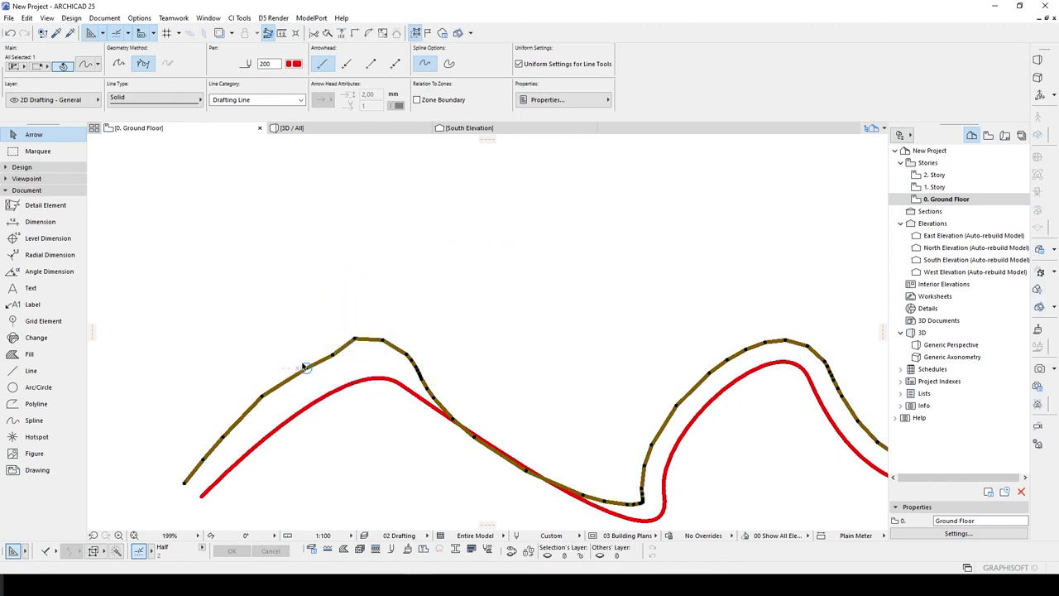
Compare the reshaped spline with its many-noded offset copy and delete the copy
{"action": "scroll", "coordinate": [315, 364], "scroll_direction": "down", "scroll_amount": 3}
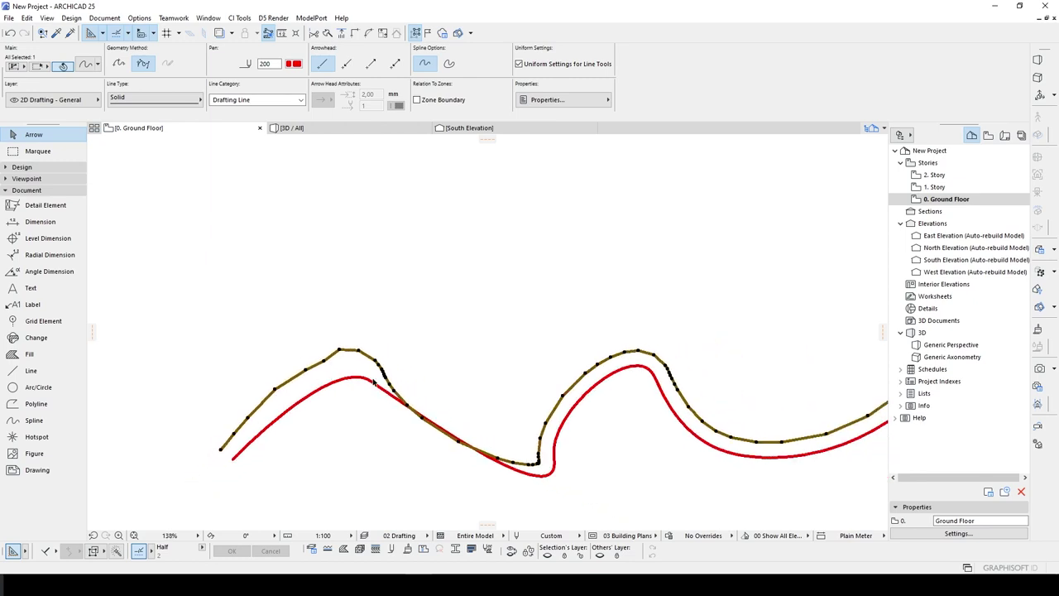
{"action": "scroll", "coordinate": [290, 371], "scroll_direction": "down", "scroll_amount": 3}
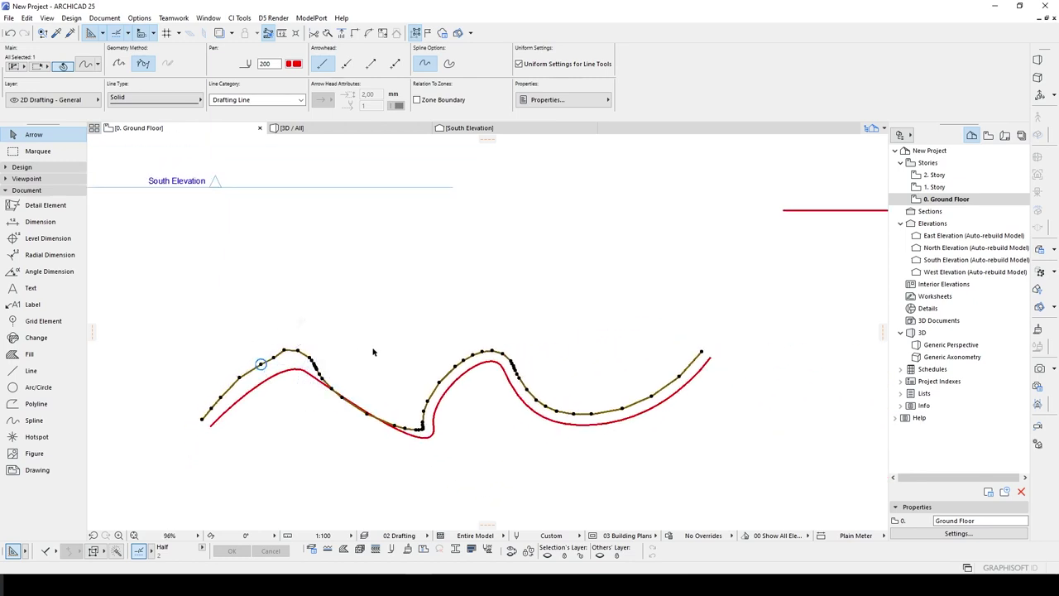
{"action": "scroll", "coordinate": [373, 350], "scroll_direction": "down", "scroll_amount": 2}
{"action": "scroll", "coordinate": [364, 351], "scroll_direction": "up", "scroll_amount": 2}
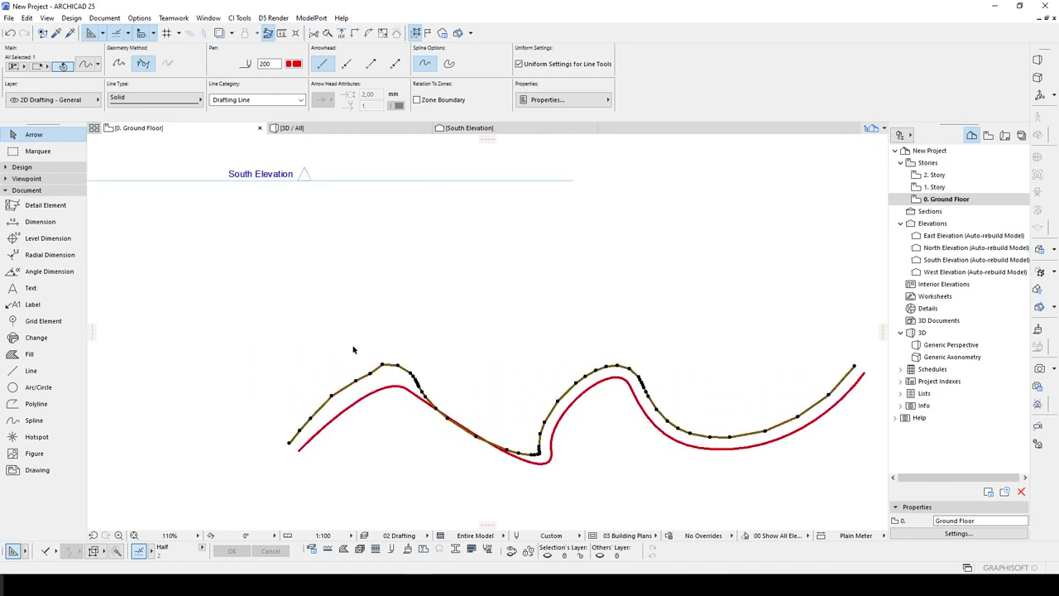
{"action": "scroll", "coordinate": [347, 346], "scroll_direction": "down", "scroll_amount": 2}
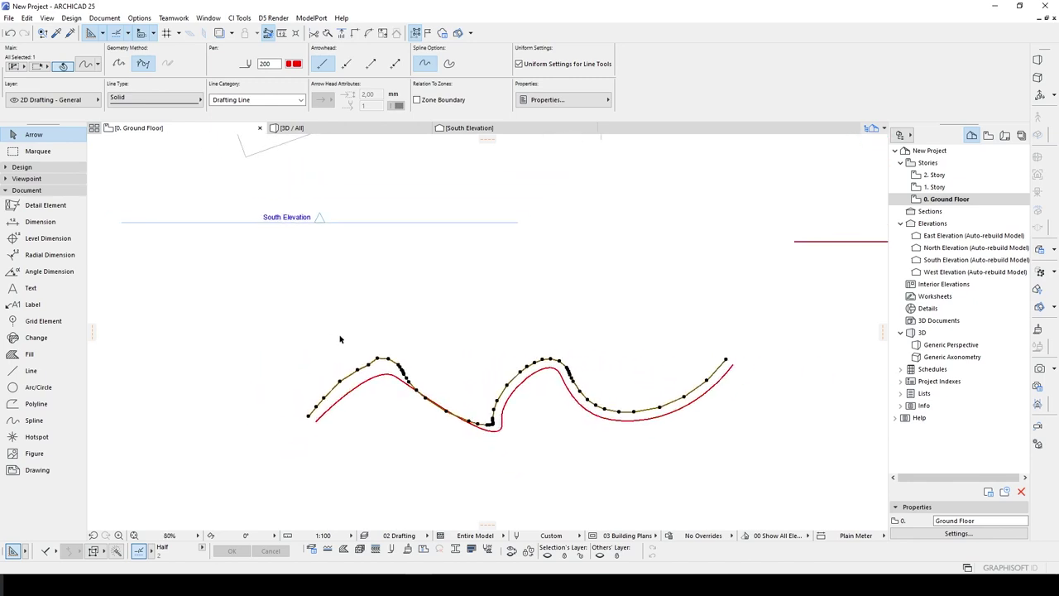
{"action": "key", "text": "Delete"}
Try offsetting the Bezier spline itself to its upper side without keeping the original, and undo it
{"action": "left_click", "coordinate": [372, 377]}
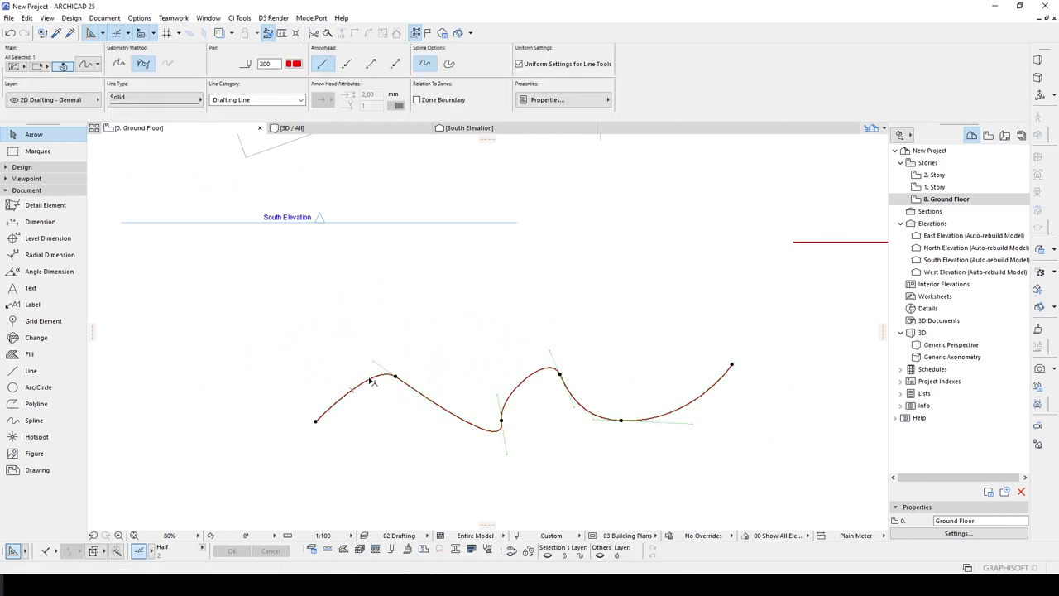
{"action": "left_click", "coordinate": [371, 378]}
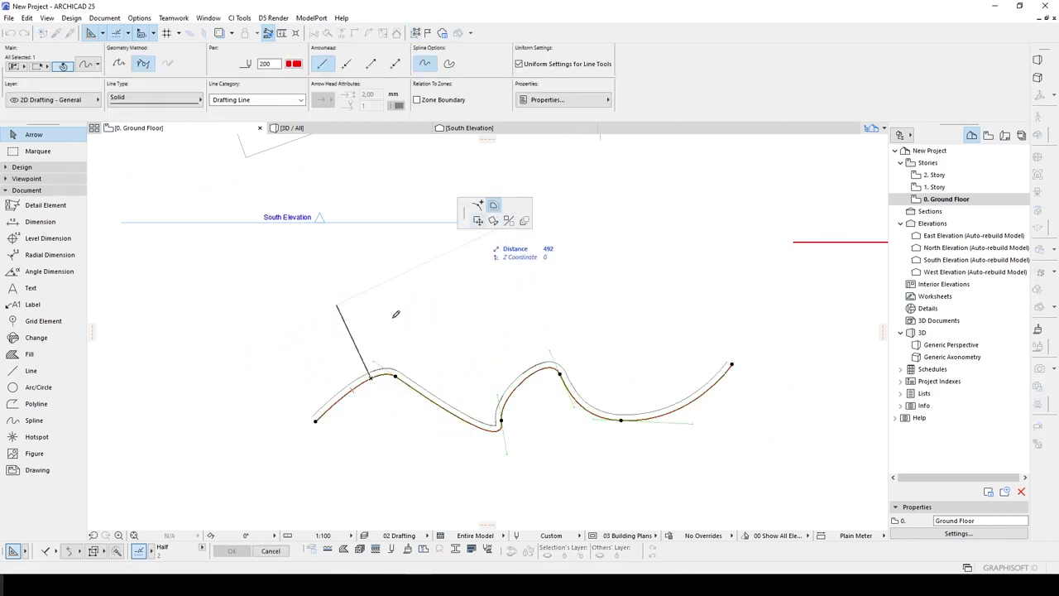
{"action": "left_click", "coordinate": [345, 371]}
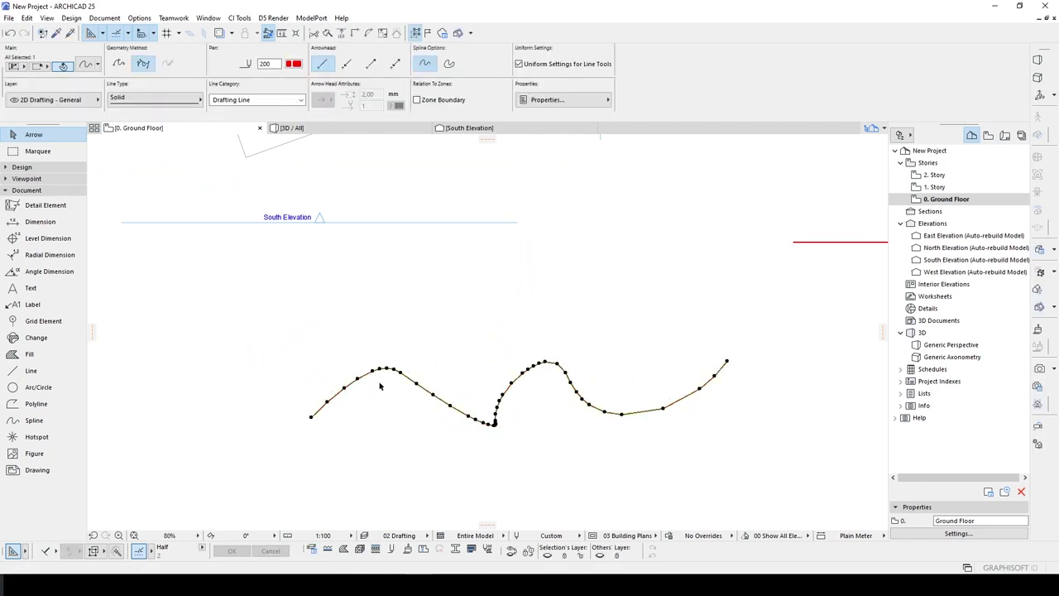
{"action": "key", "text": "ctrl+z"}
Offset copies of the Bezier spline to its upper and lower sides, keeping the original between them, and clear the selection
{"action": "left_click", "coordinate": [367, 383]}
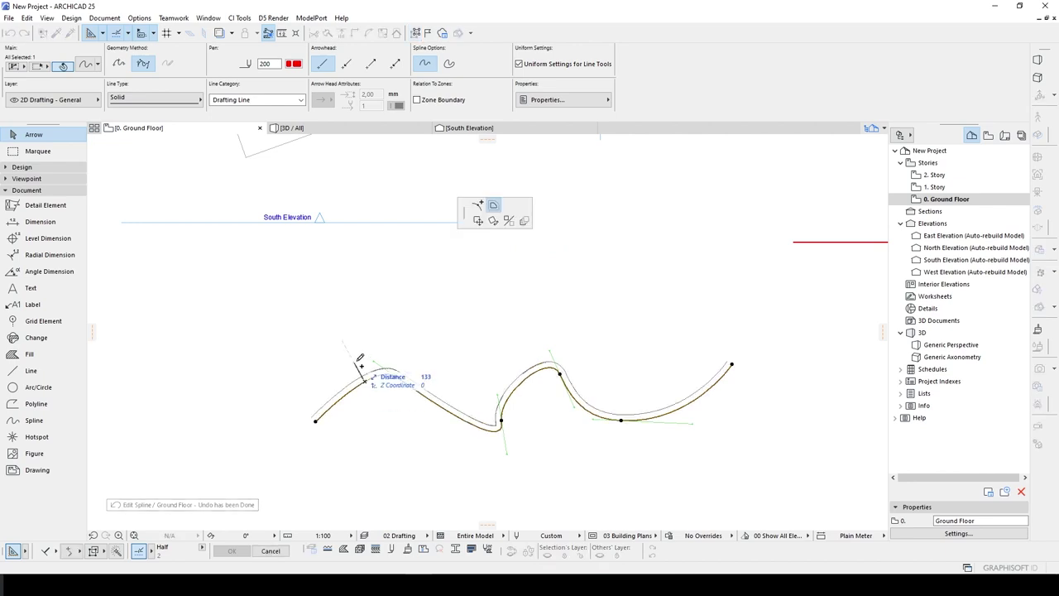
{"action": "left_click", "coordinate": [356, 358]}
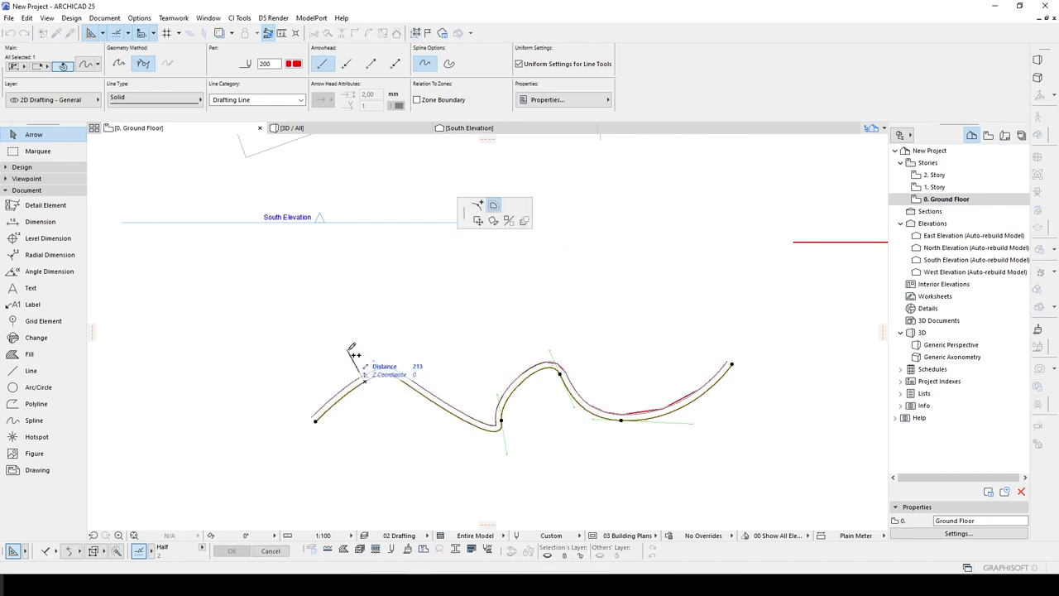
{"action": "left_click", "coordinate": [438, 459]}
{"action": "scroll", "coordinate": [455, 437], "scroll_direction": "down", "scroll_amount": 2}
{"action": "middle_click_drag", "start_coordinate": [680, 450], "coordinate": [606, 445]}
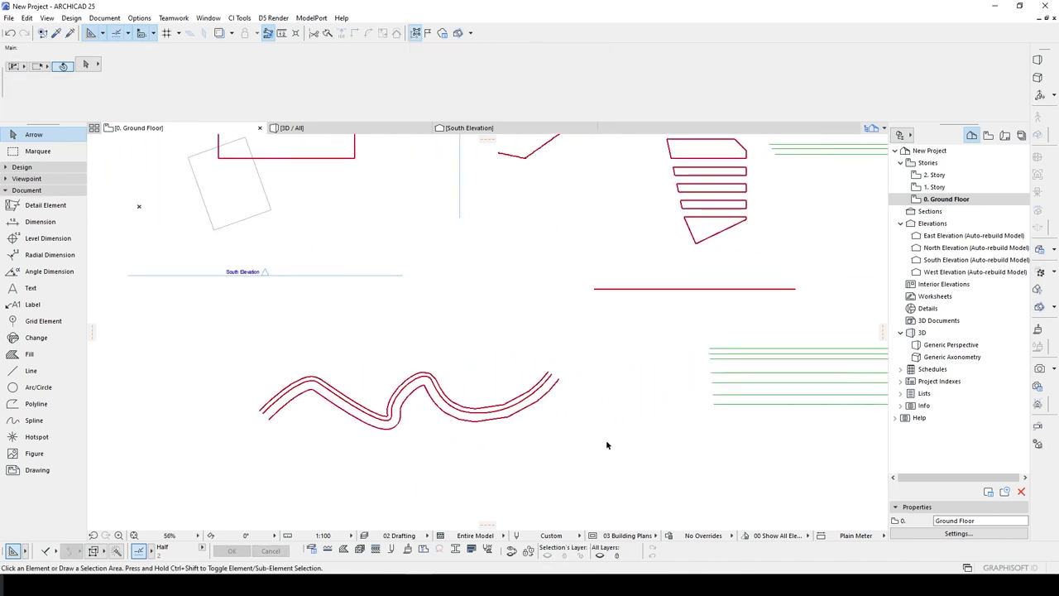
Delete the original spline together with its upper offset copy, and undo the deletion
{"action": "scroll", "coordinate": [556, 363], "scroll_direction": "up", "scroll_amount": 2}
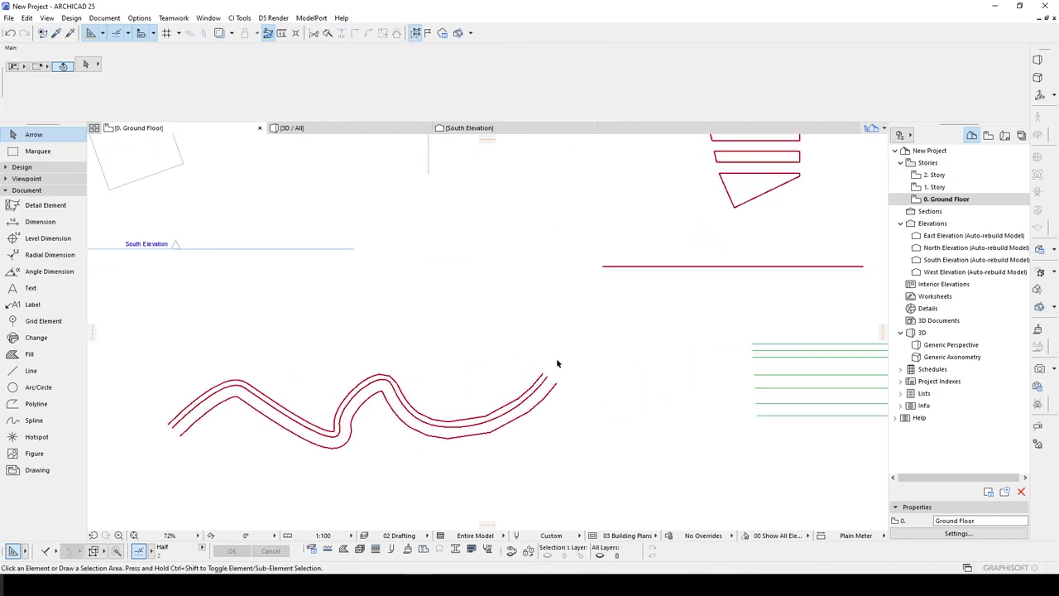
{"action": "left_click_drag", "start_coordinate": [556, 345], "coordinate": [503, 383]}
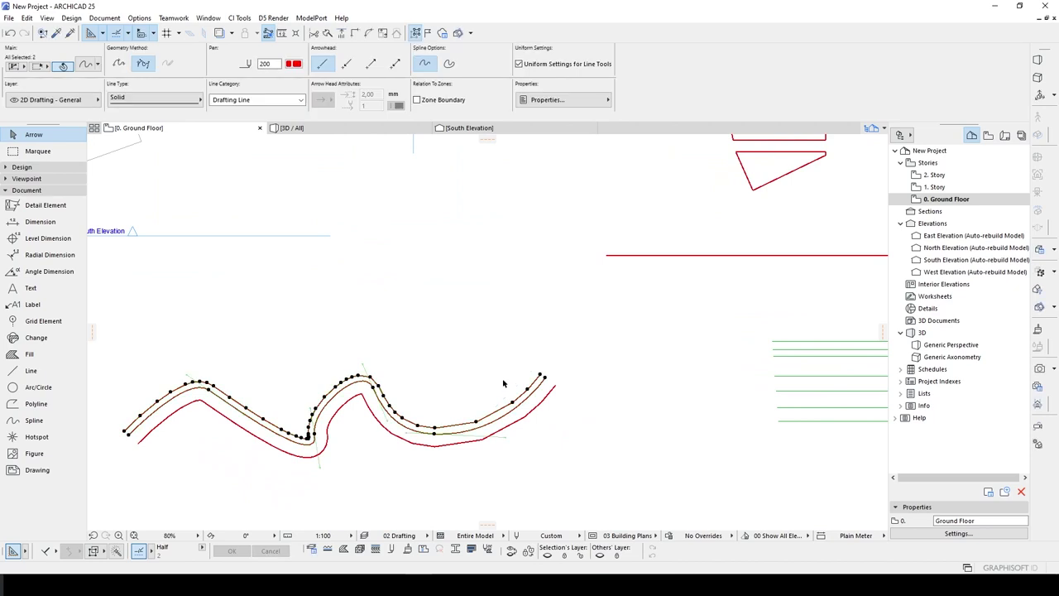
{"action": "key", "text": "Delete"}
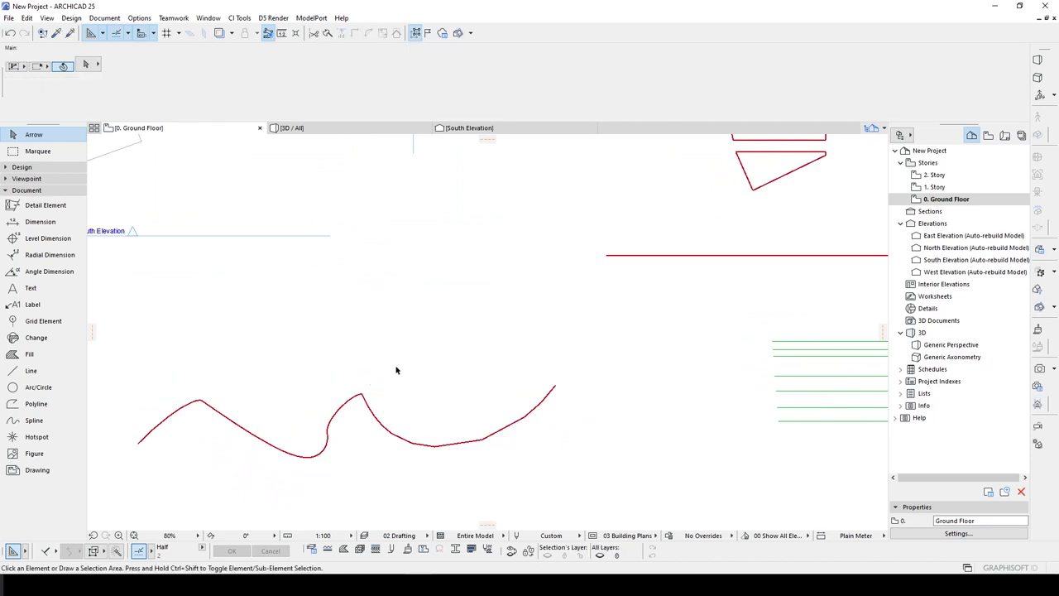
{"action": "middle_click_drag", "start_coordinate": [394, 366], "coordinate": [404, 367]}
{"action": "key", "text": "ctrl+z"}
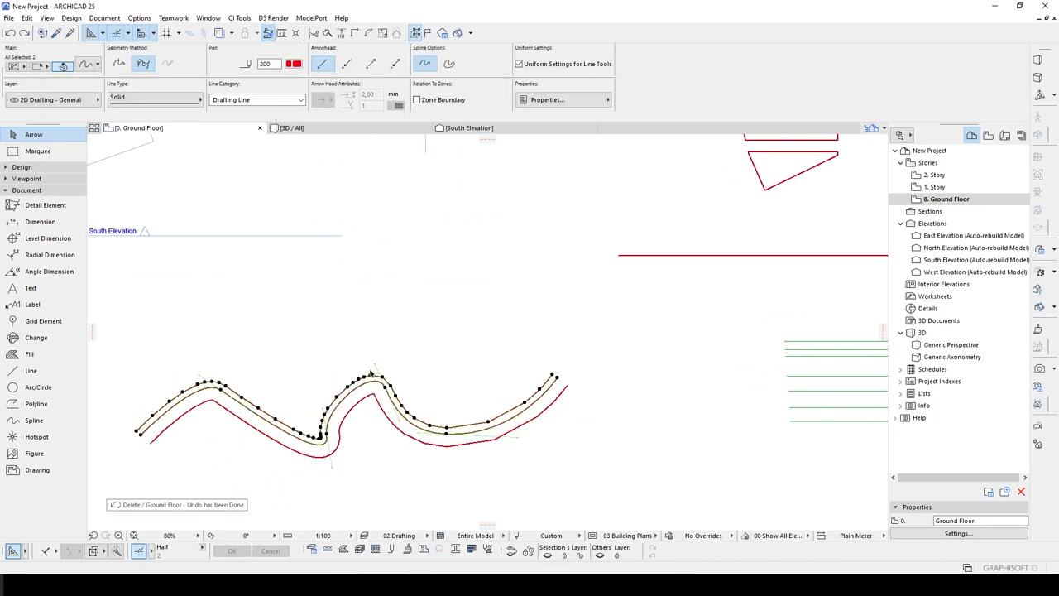
Delete both offset copies and change the remaining spline's geometry method to natural
{"action": "left_click", "coordinate": [364, 374]}
{"action": "left_click", "coordinate": [358, 381]}
{"action": "left_click", "coordinate": [356, 393]}
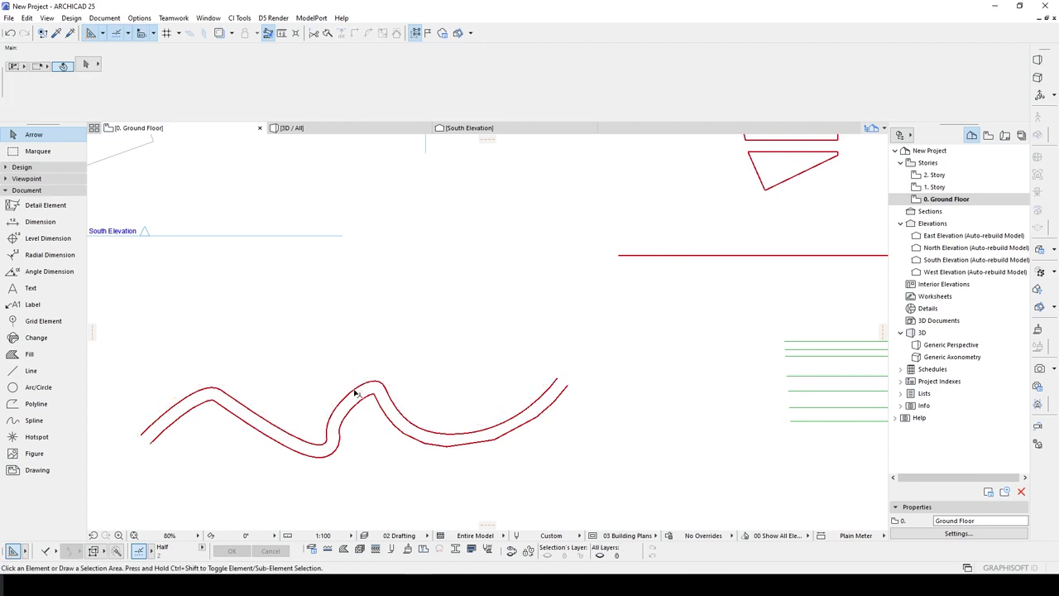
{"action": "left_click", "coordinate": [355, 404]}
{"action": "left_click", "coordinate": [352, 403]}
{"action": "left_click", "coordinate": [354, 407]}
Generate a chain of walls along the whole natural spline with the Wall tool and the Magic Wand
{"action": "left_click", "coordinate": [22, 166]}
{"action": "scroll", "coordinate": [85, 279], "scroll_direction": "down", "scroll_amount": 2}
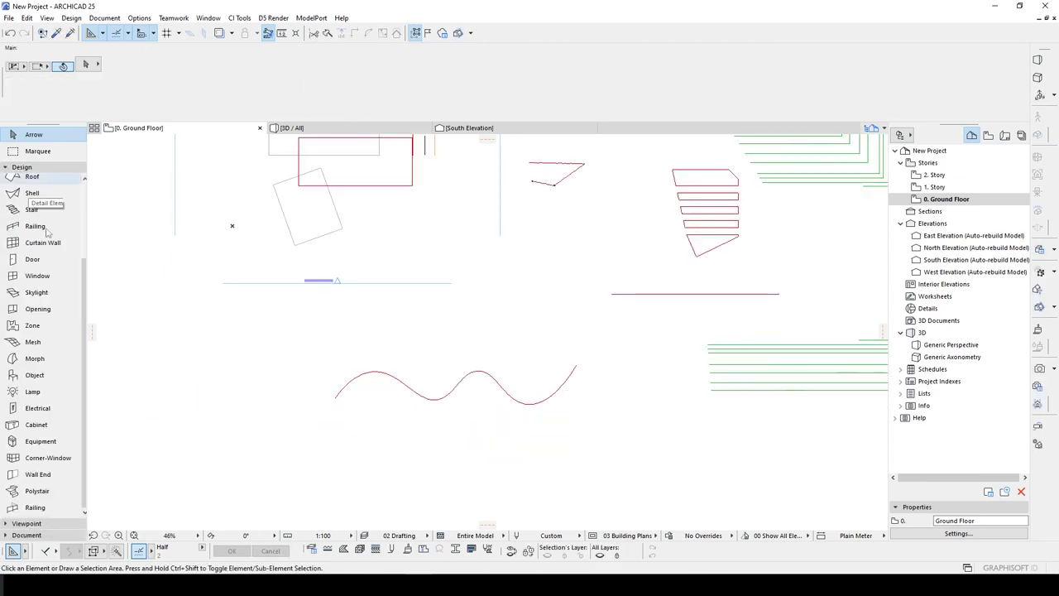
{"action": "scroll", "coordinate": [85, 279], "scroll_direction": "up", "scroll_amount": 4}
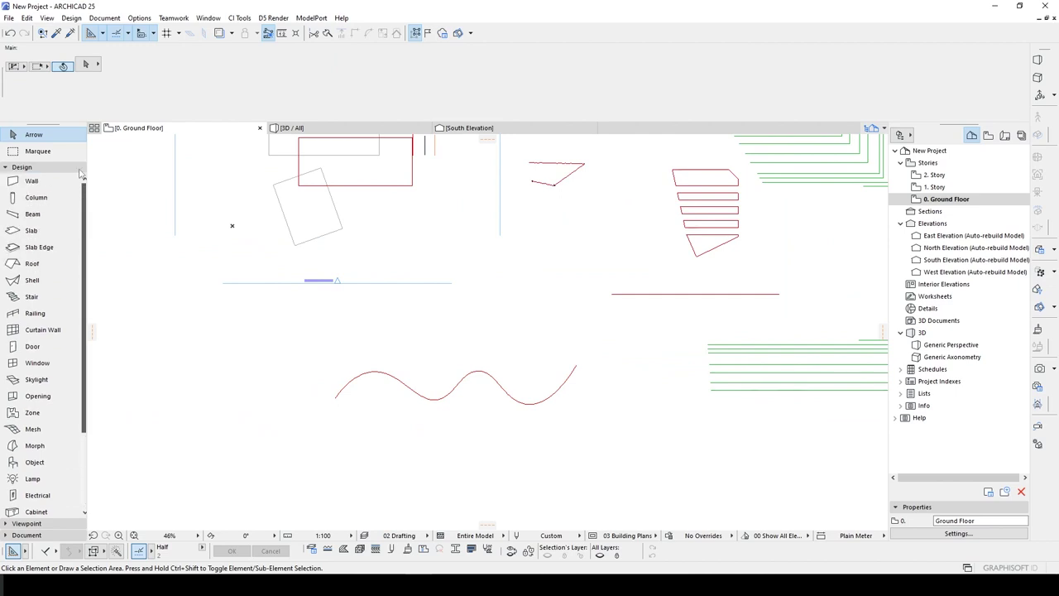
{"action": "left_click", "coordinate": [25, 181]}
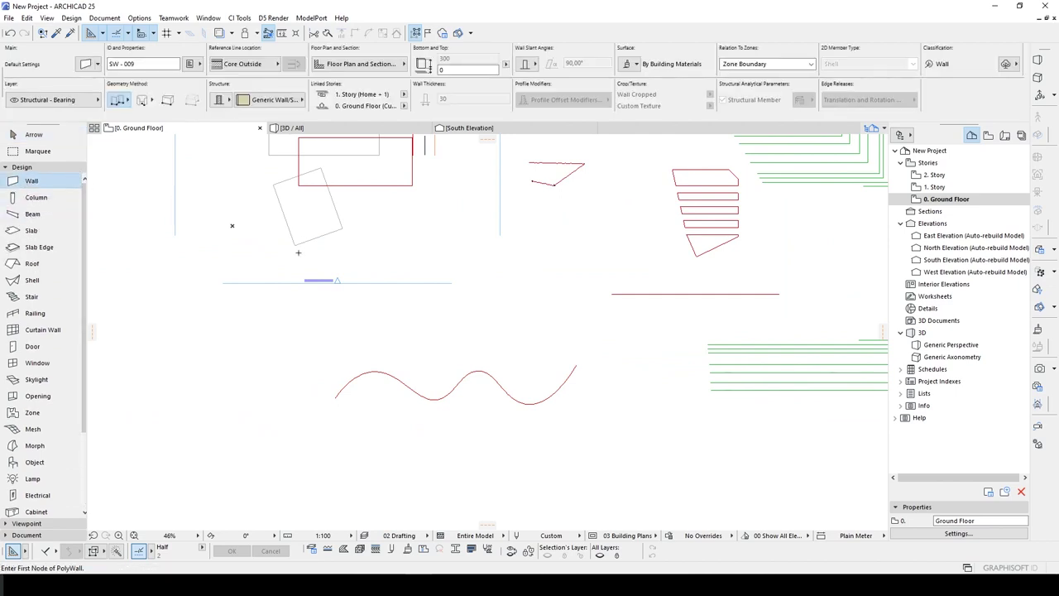
{"action": "scroll", "coordinate": [429, 396], "scroll_direction": "up", "scroll_amount": 3}
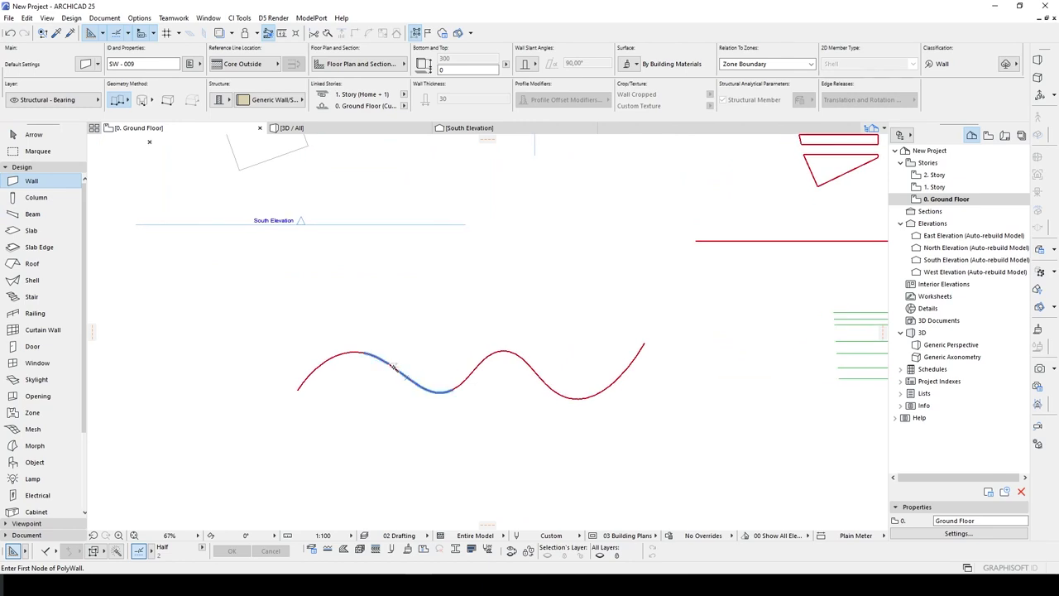
{"action": "left_click", "coordinate": [394, 367]}
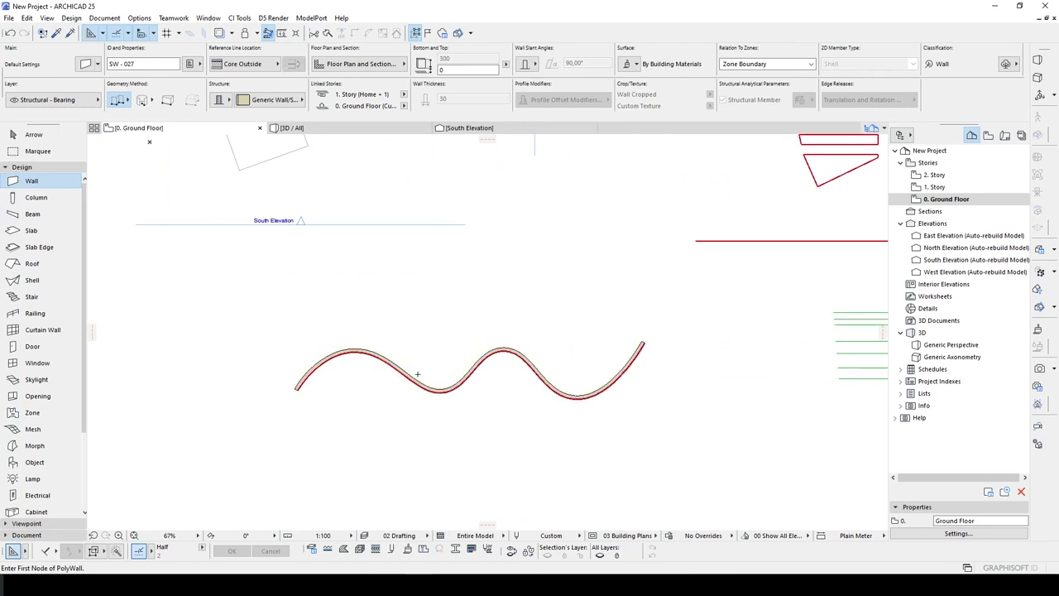
{"action": "scroll", "coordinate": [417, 374], "scroll_direction": "up", "scroll_amount": 3}
{"action": "scroll", "coordinate": [420, 373], "scroll_direction": "down", "scroll_amount": 2}
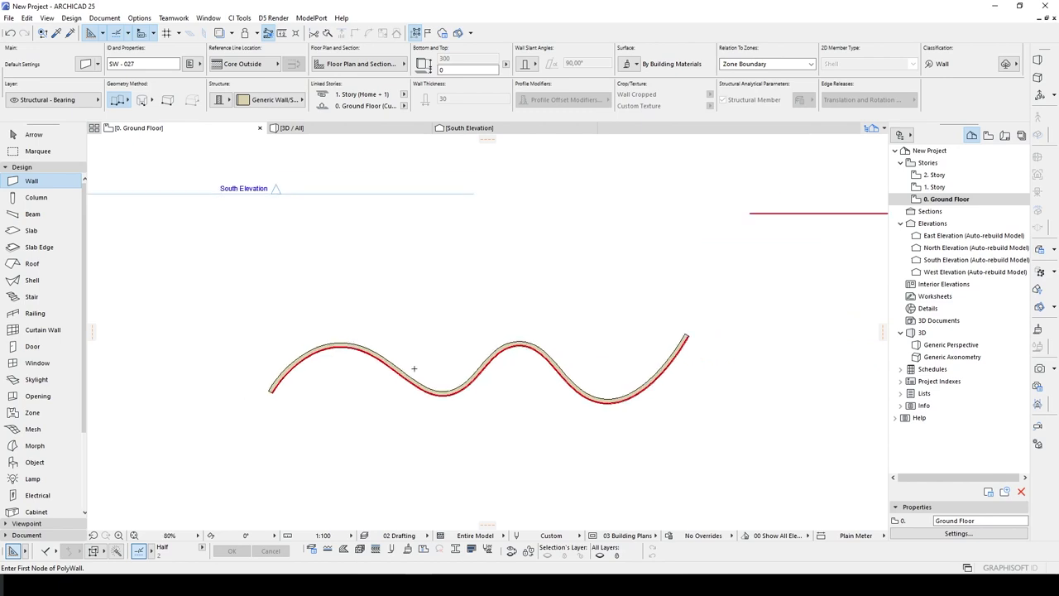
Move the spline below the curved wall and stretch its second-crest node downward to form a deep trough, and deselect it
{"action": "left_click", "coordinate": [32, 134]}
{"action": "left_click", "coordinate": [366, 367]}
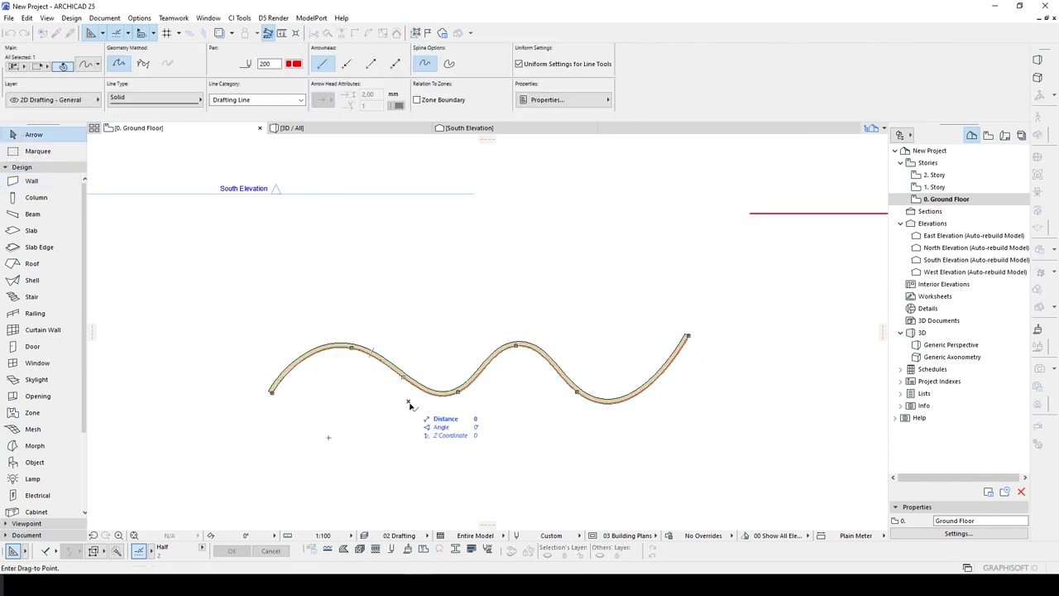
{"action": "left_click_drag", "start_coordinate": [413, 406], "coordinate": [486, 490]}
{"action": "middle_click_drag", "start_coordinate": [601, 482], "coordinate": [591, 445]}
{"action": "left_click", "coordinate": [576, 379]}
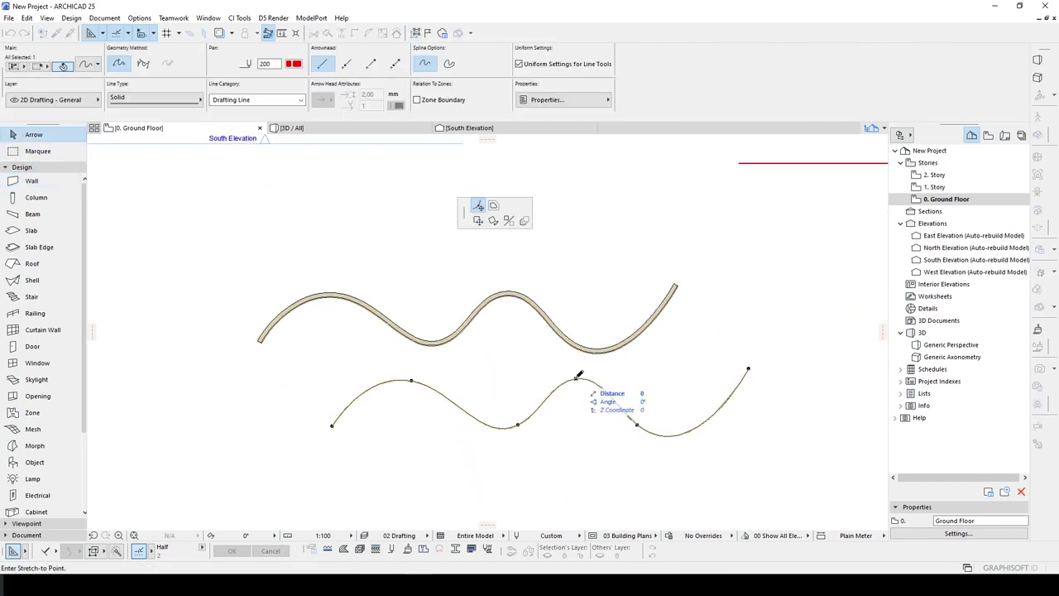
{"action": "left_click", "coordinate": [583, 448]}
{"action": "left_click", "coordinate": [539, 385]}
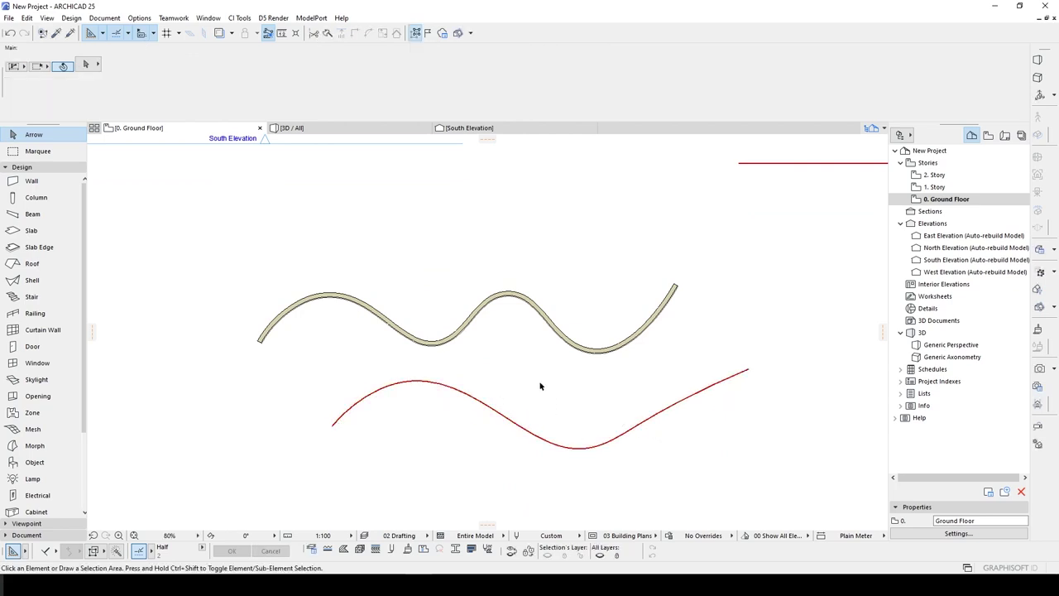
Pick up the existing wall's settings and generate walls along the reshaped spline with the Magic Wand
{"action": "left_click", "coordinate": [536, 298], "text": "alt"}
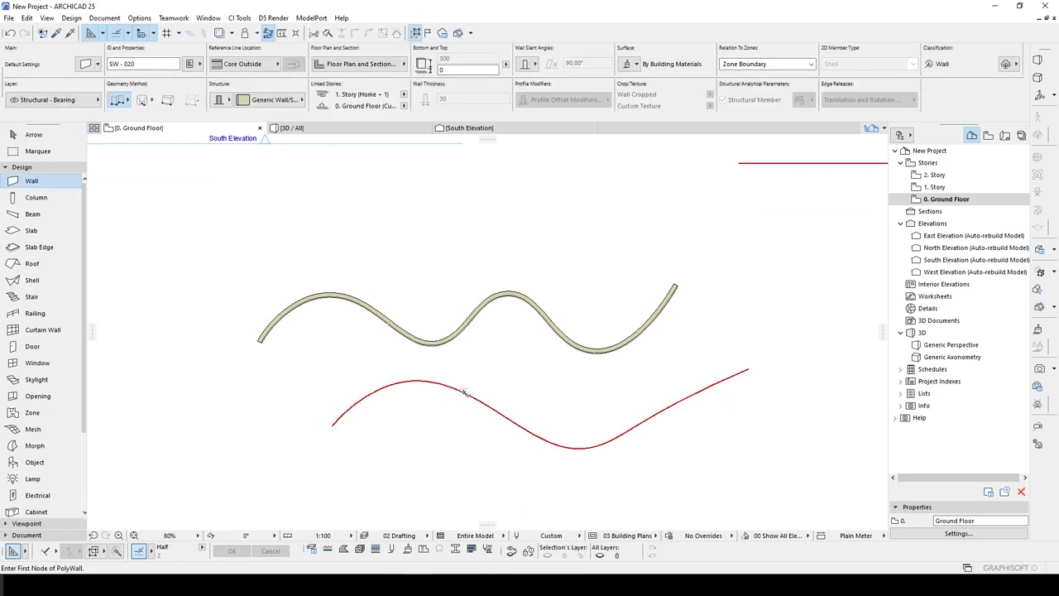
{"action": "scroll", "coordinate": [413, 406], "scroll_direction": "down", "scroll_amount": 1}
{"action": "scroll", "coordinate": [413, 406], "scroll_direction": "down", "scroll_amount": 2}
{"action": "key", "text": "Escape"}
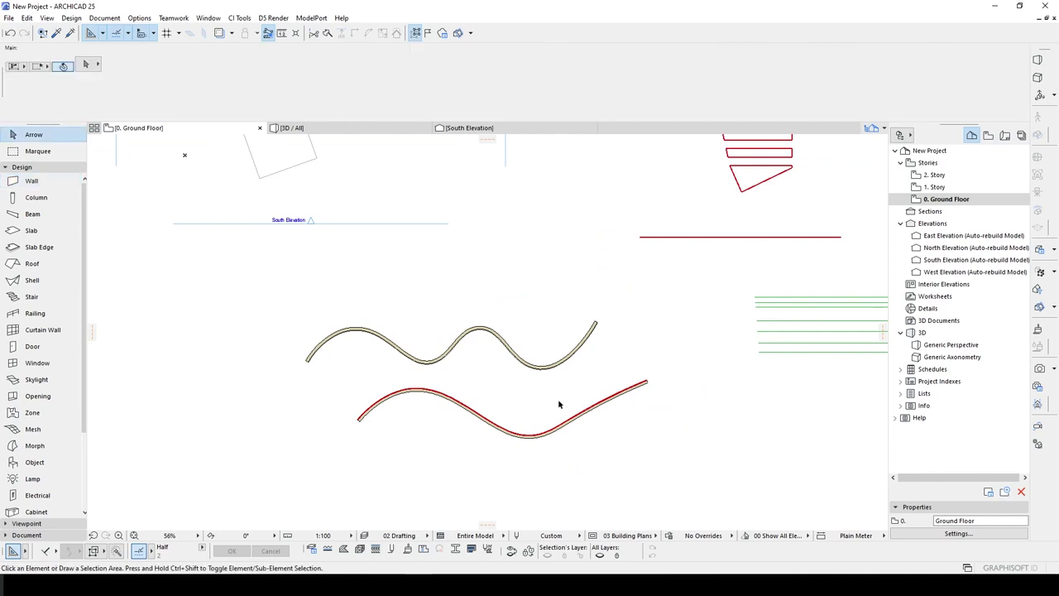
Move the newly generated curved wall group below the spline and clear the selection
{"action": "scroll", "coordinate": [549, 381], "scroll_direction": "down", "scroll_amount": 1}
{"action": "scroll", "coordinate": [540, 351], "scroll_direction": "up", "scroll_amount": 3}
{"action": "left_click", "coordinate": [541, 351]}
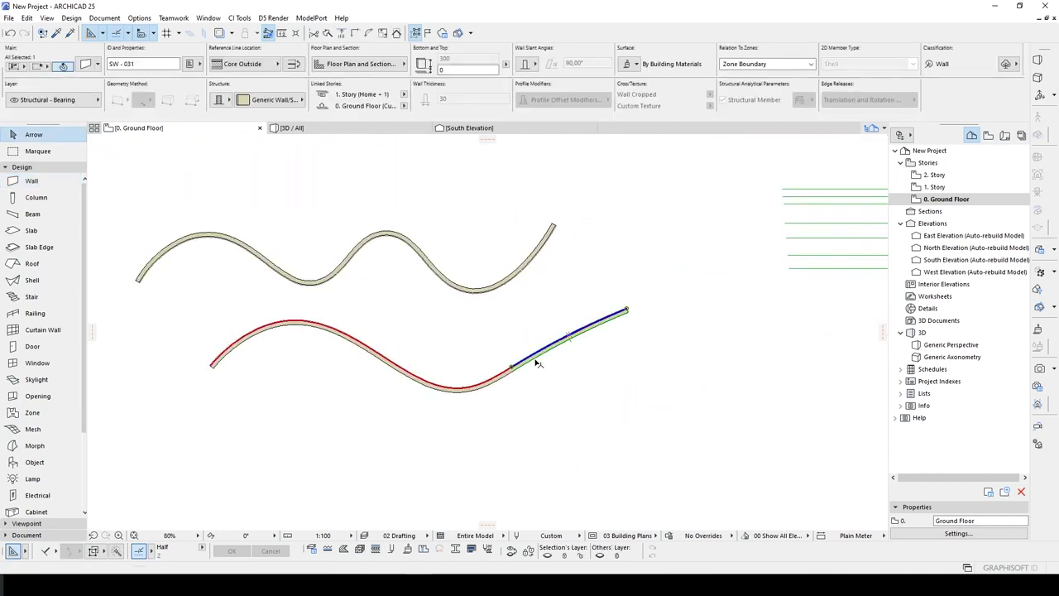
{"action": "left_click_drag", "start_coordinate": [494, 382], "coordinate": [536, 451]}
{"action": "left_click", "coordinate": [536, 451]}
{"action": "key", "text": "Escape"}
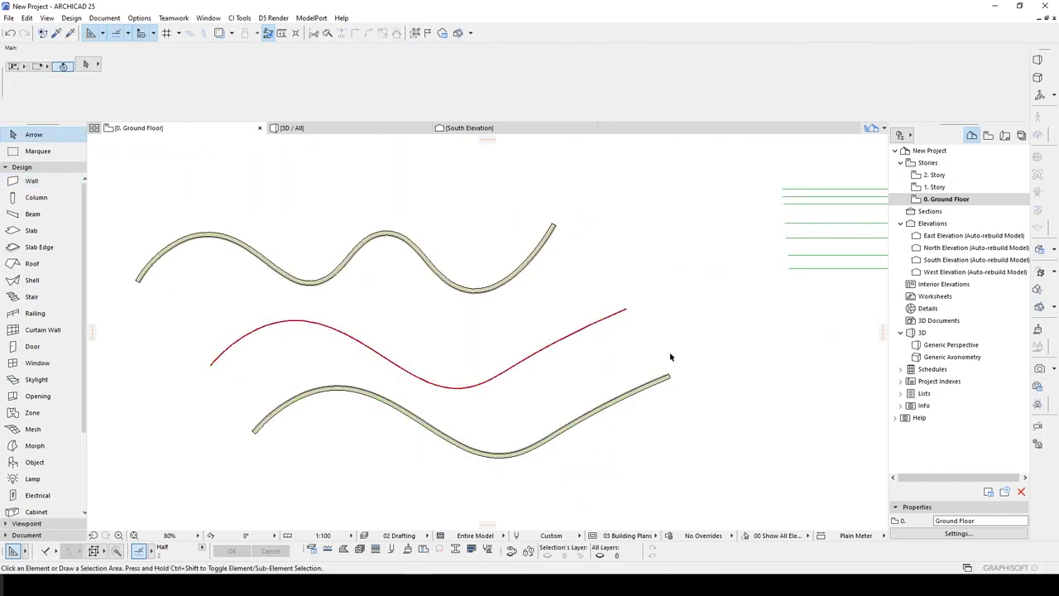
{"action": "scroll", "coordinate": [711, 372], "scroll_direction": "down", "scroll_amount": 2}
{"action": "scroll", "coordinate": [617, 391], "scroll_direction": "up", "scroll_amount": 1}
{"action": "scroll", "coordinate": [617, 391], "scroll_direction": "down", "scroll_amount": 2}
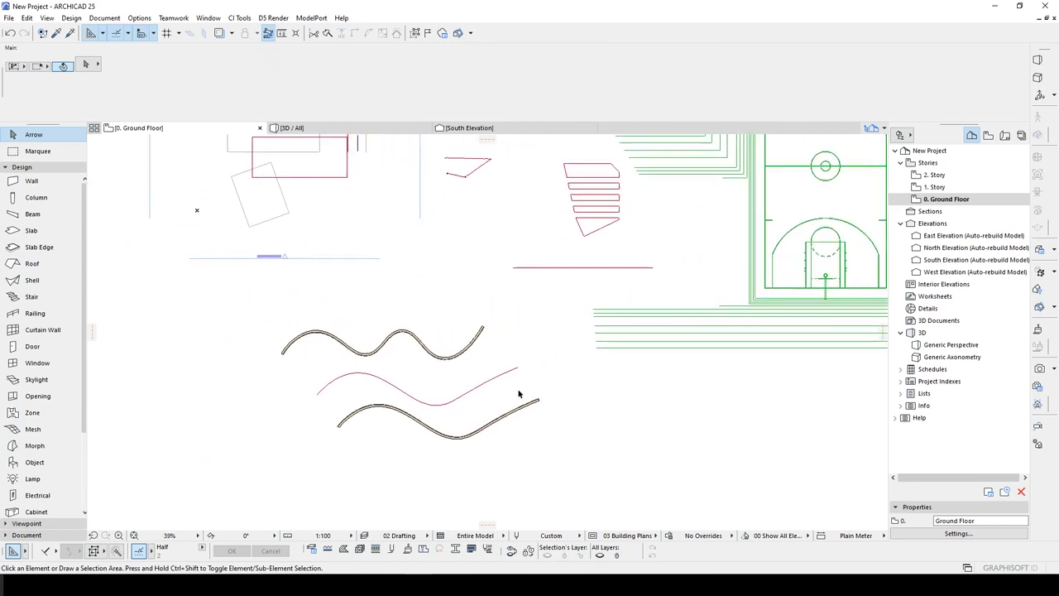
{"action": "scroll", "coordinate": [438, 385], "scroll_direction": "down", "scroll_amount": 2}
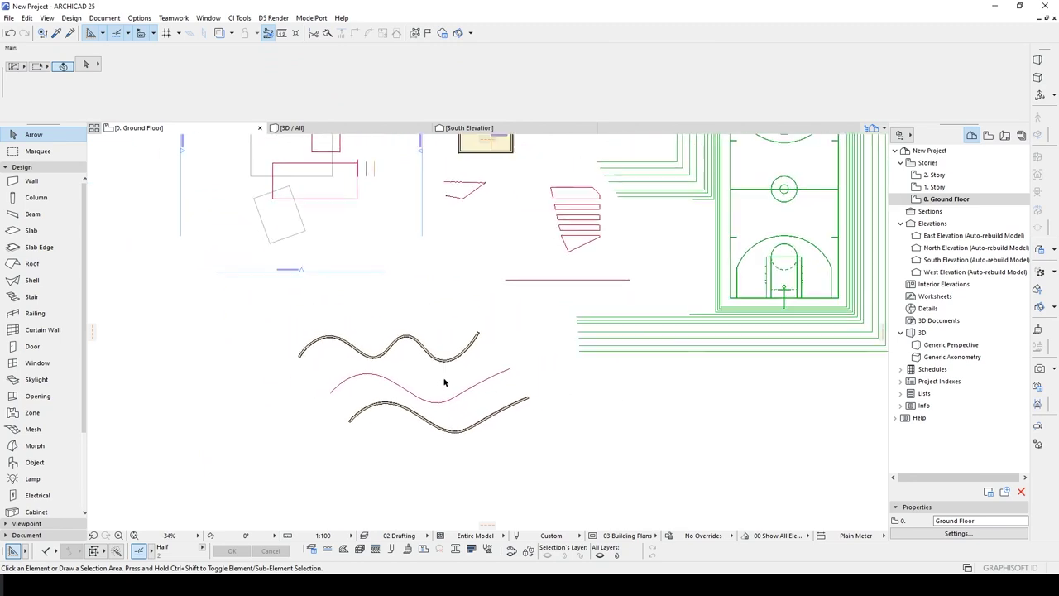
{"action": "middle_click_drag", "start_coordinate": [640, 310], "coordinate": [626, 366]}
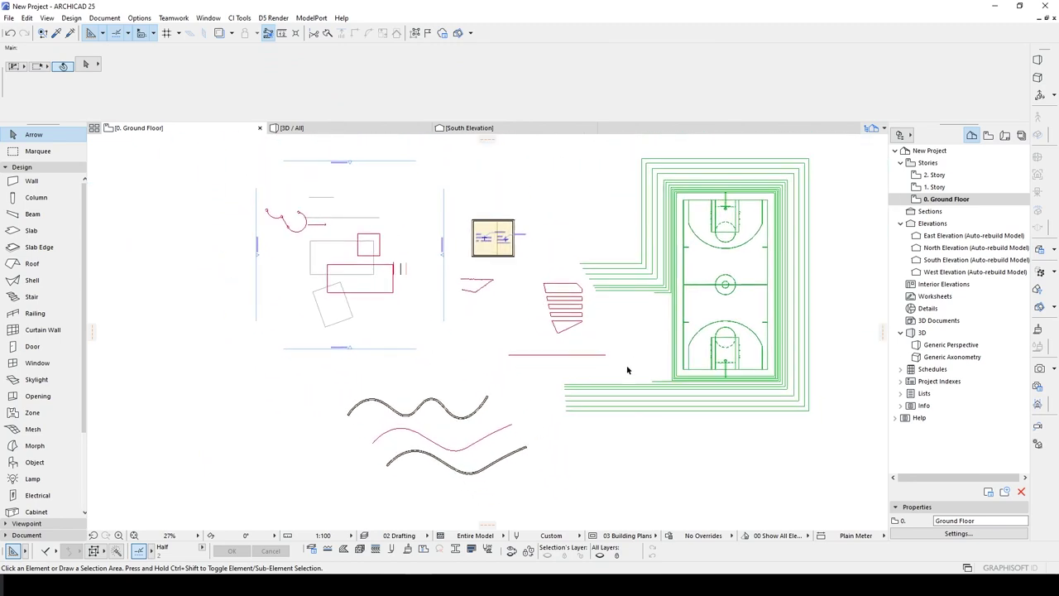
{"action": "scroll", "coordinate": [609, 414], "scroll_direction": "up", "scroll_amount": 1}
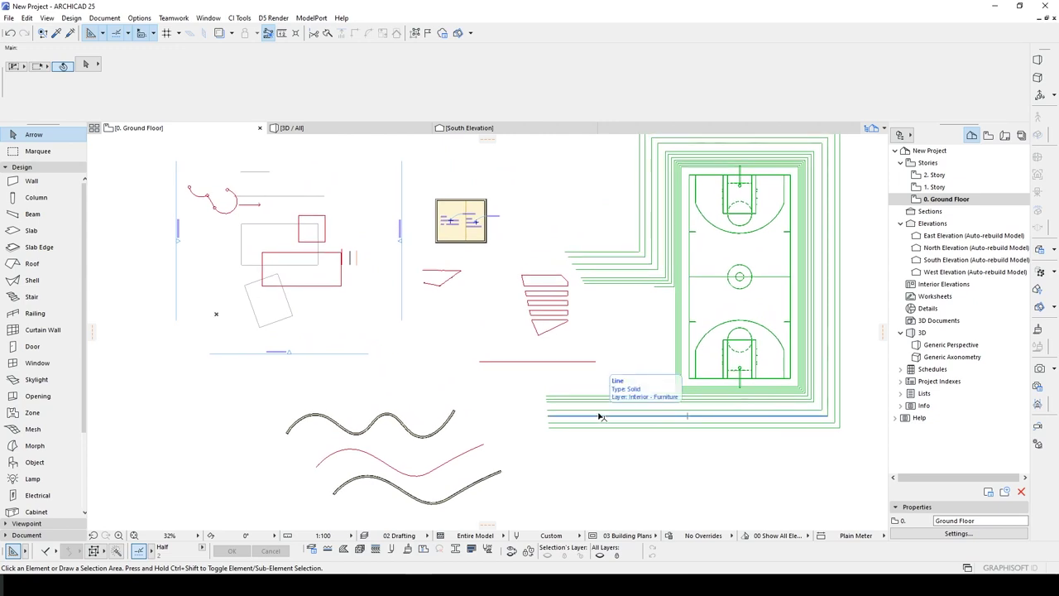